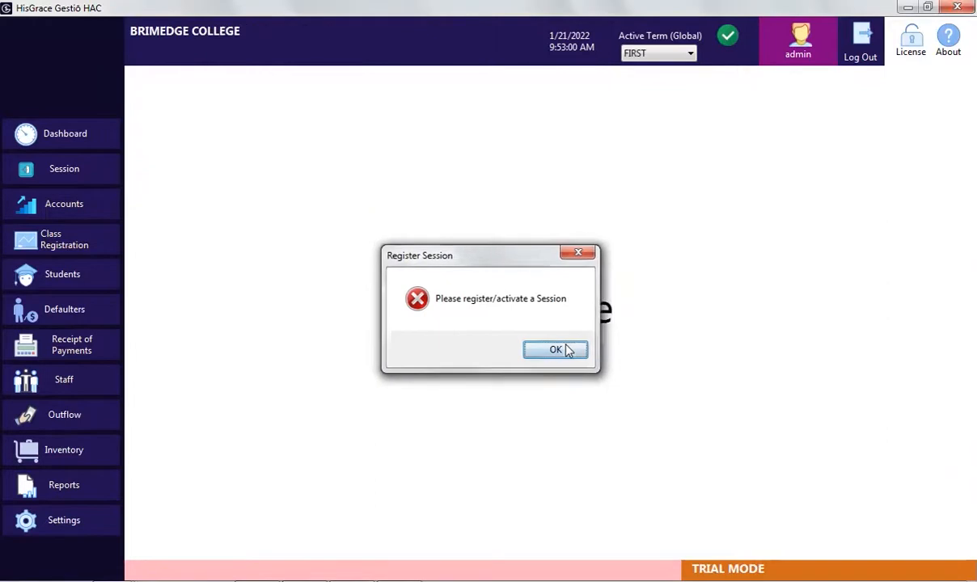
Create the 2019/2020 session and make it the active session
left_click(85, 171)
left_click(496, 298)
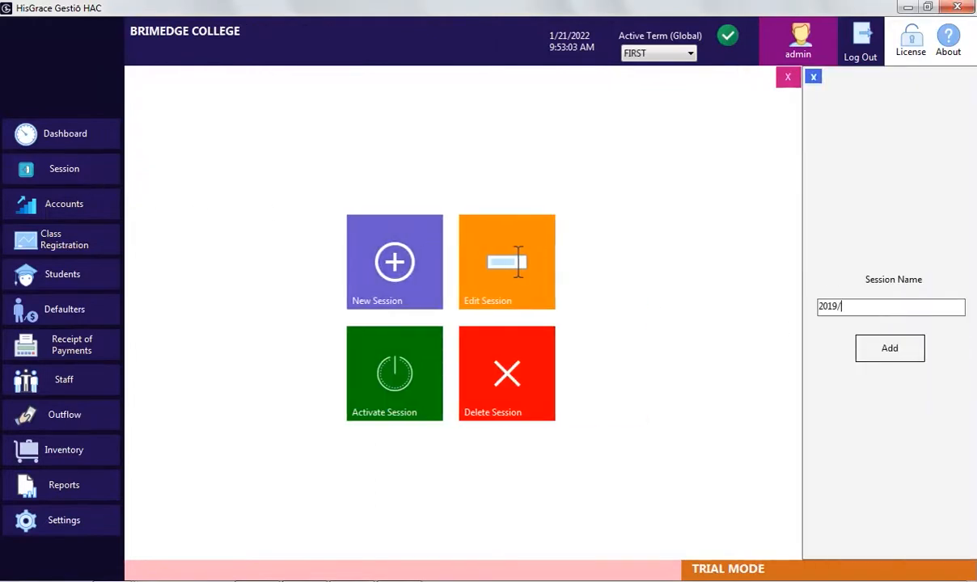
left_click(887, 357)
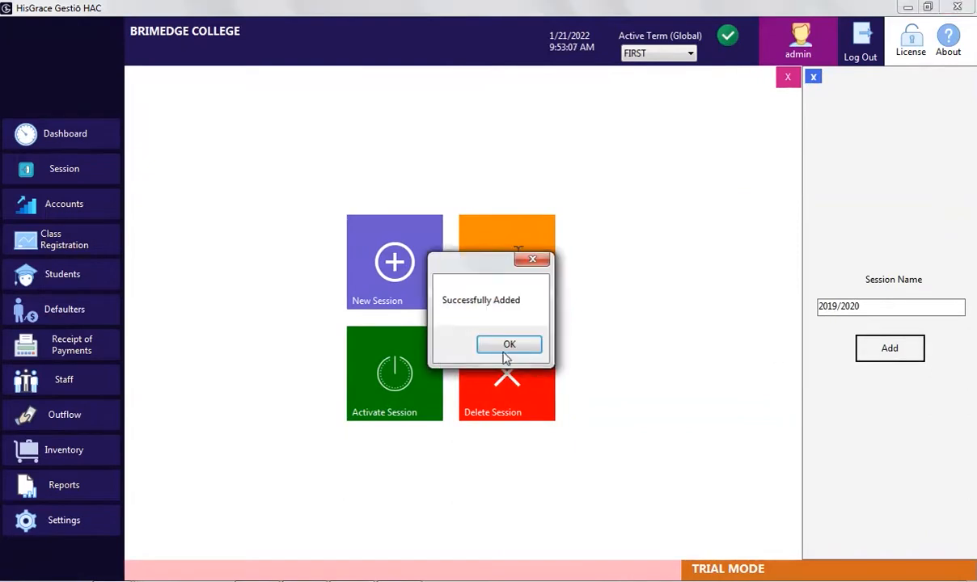
left_click(507, 355)
left_click(491, 349)
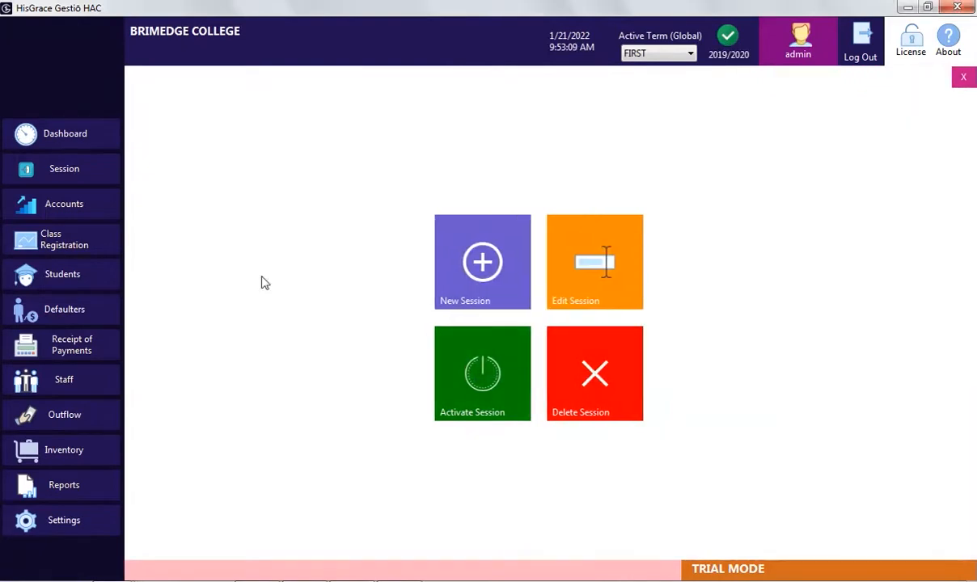
Register PRIMARY 6 and J.S.S. 1 as classes
left_click(64, 239)
left_click(202, 198)
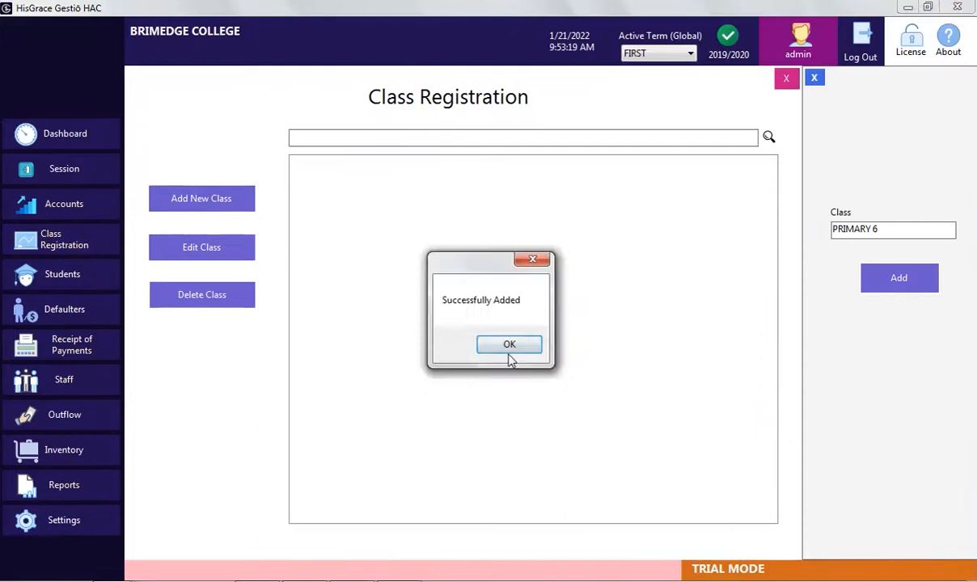
left_click(508, 356)
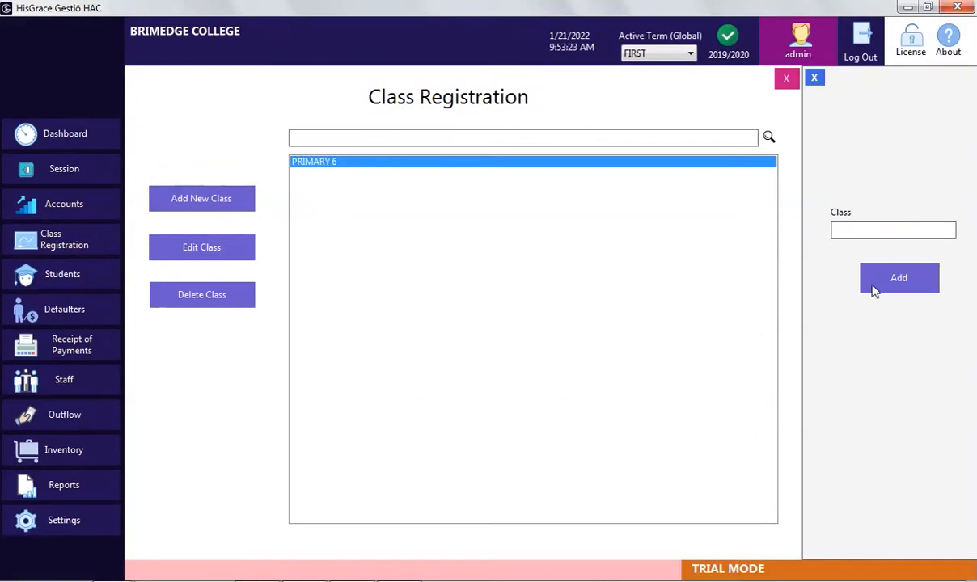
type("J.S.S. 1")
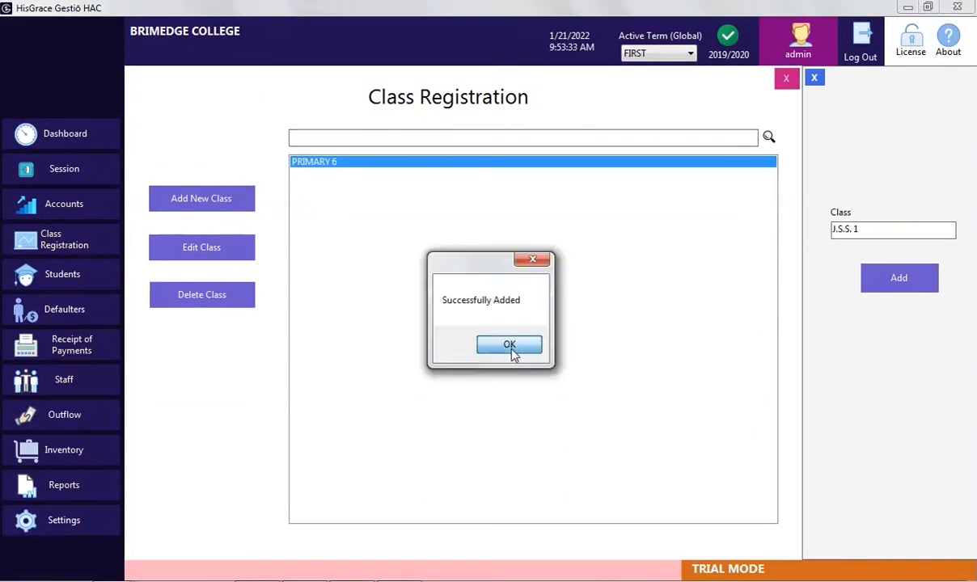
left_click(509, 351)
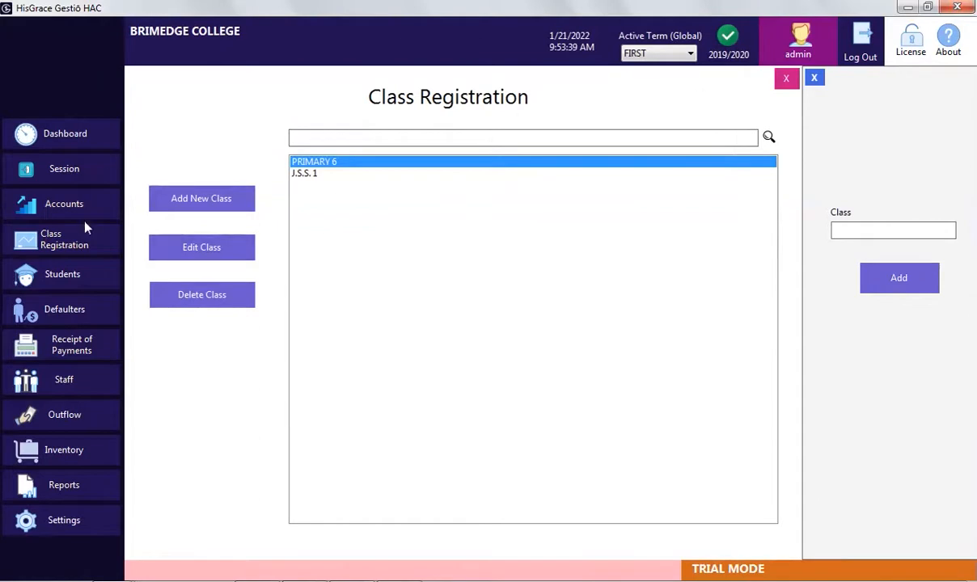
left_click(69, 274)
Keep J.S.S. 1 selected and enrol the first student, admission G130, with phone number and address
left_click(231, 124)
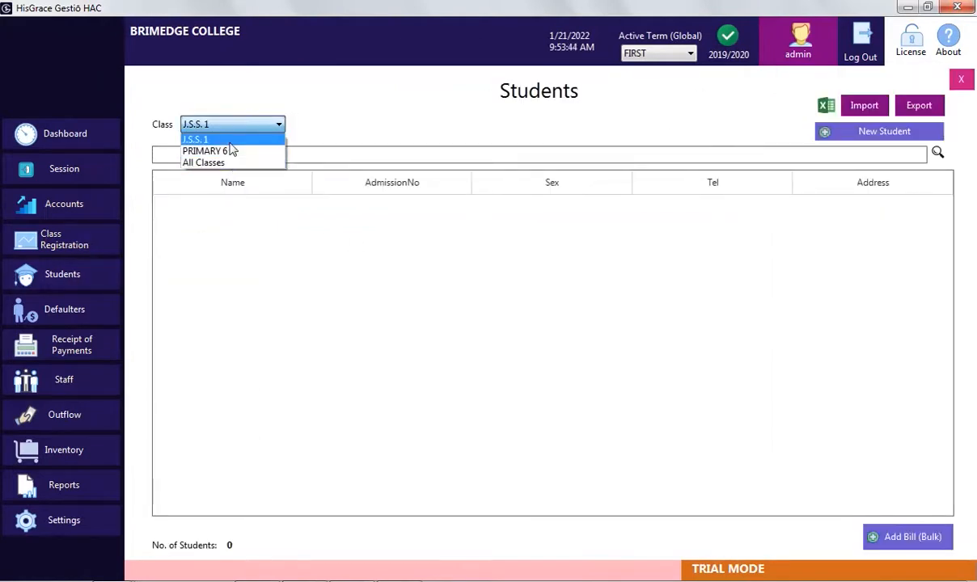
left_click(230, 145)
left_click(884, 131)
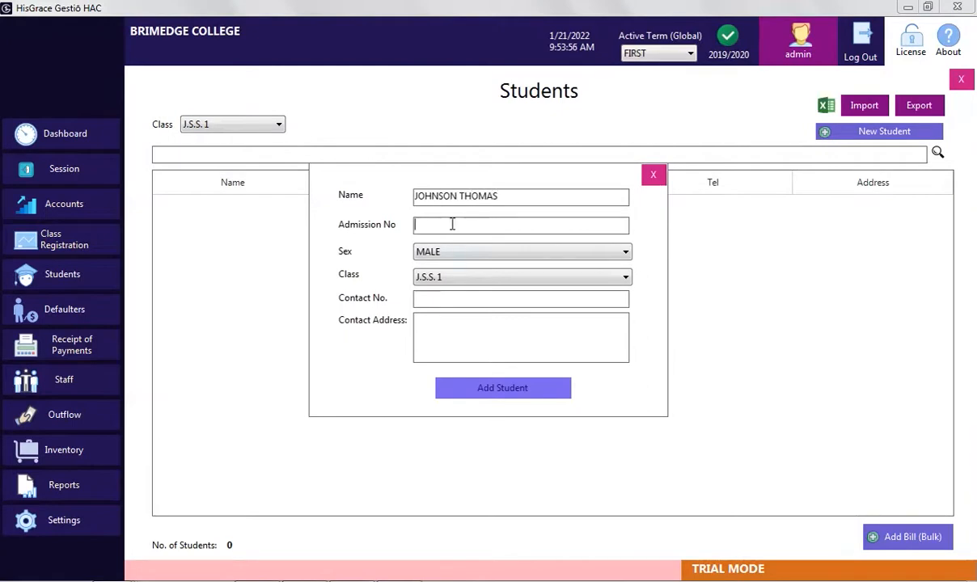
left_click(447, 225)
type("G130")
left_click(453, 299)
left_click(463, 325)
left_click(447, 389)
Enrol a second J.S.S. 1 student with admission number G123
left_click(493, 196)
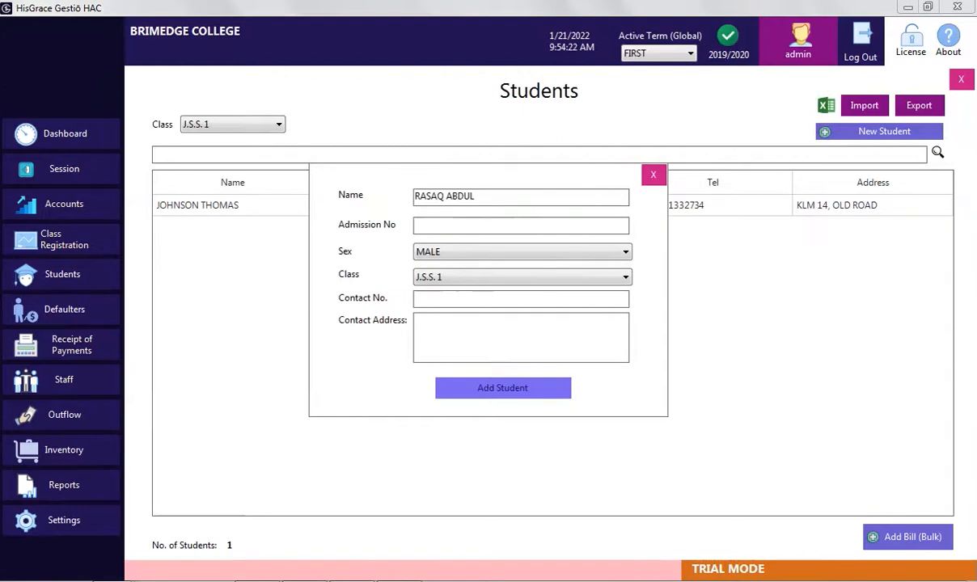
left_click(453, 225)
type("G123")
left_click(443, 253)
left_click(437, 267)
Enrol a third student, admission G084, sex FEMALE, with a contact address
left_click(492, 389)
left_click(453, 225)
type("G084")
left_click(453, 252)
left_click(441, 279)
left_click(457, 328)
type("MICHAEL STREAT")
left_click(488, 388)
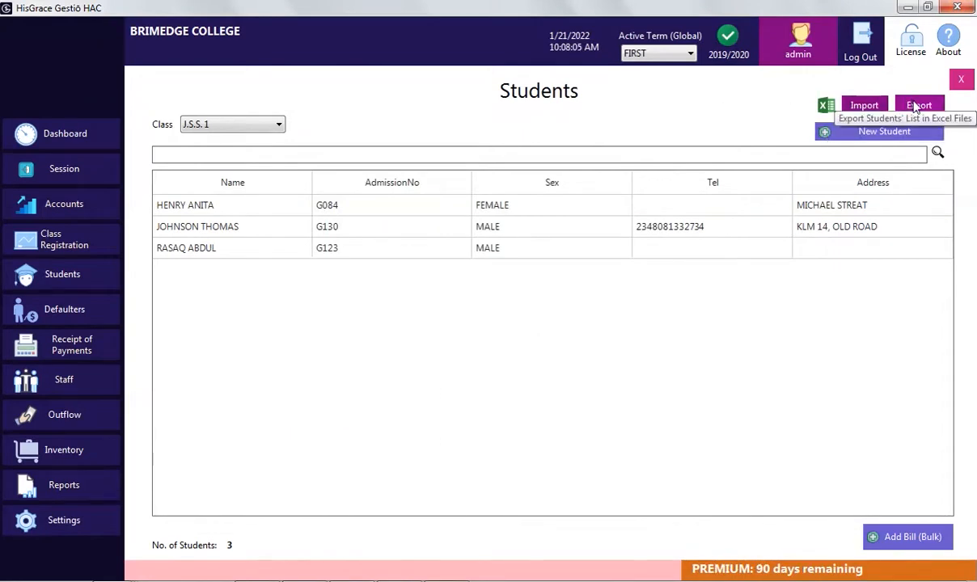
Export the J.S.S. 1 student list to J.S.S. 1 List.xlsx and open it
left_click(916, 107)
left_click(522, 393)
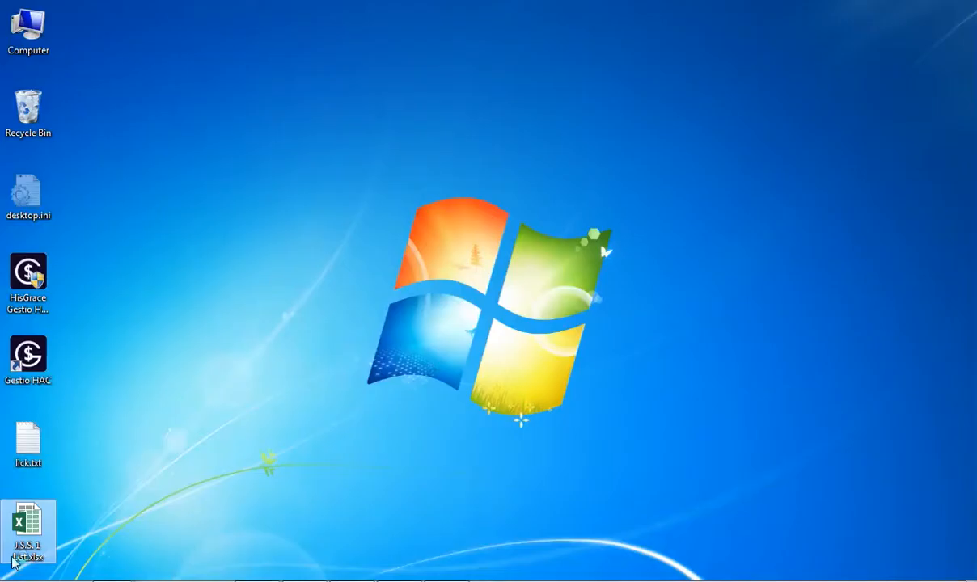
double_click(13, 562)
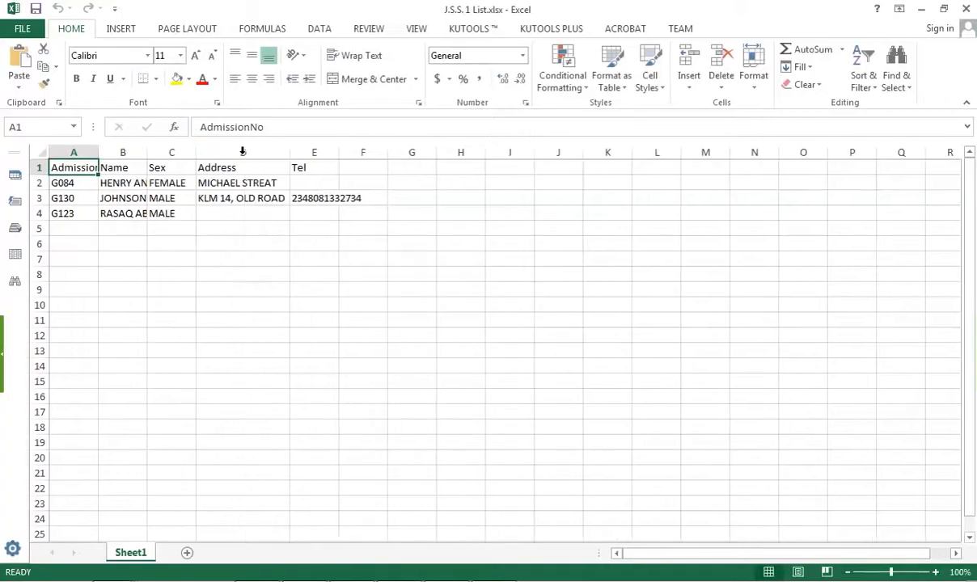
Add two student rows, admission numbers G890 (MALE) and K193, widening the columns to fit
double_click(339, 152)
left_click(73, 229)
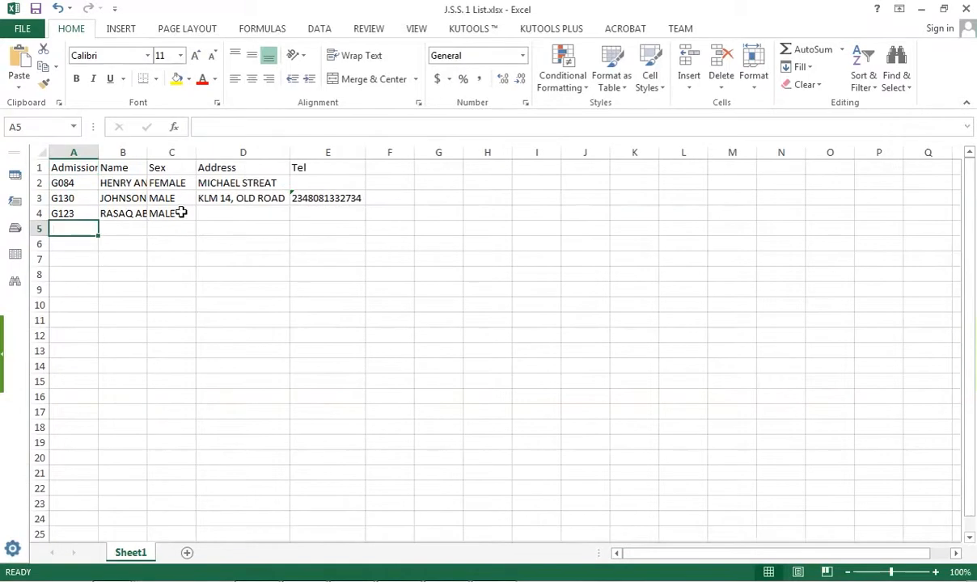
type("G890")
double_click(148, 152)
left_click(148, 152)
left_click_drag(194, 152, 249, 152)
left_click(184, 230)
key("Tab")
type("MALE")
key("Tab")
left_click(74, 244)
type("K193")
key("Tab")
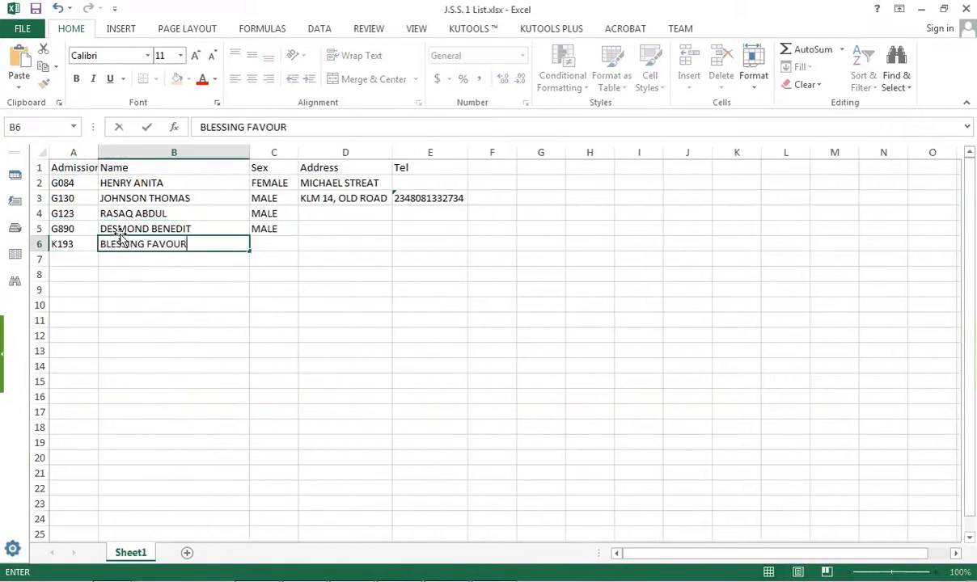
Fill in the missing addresses and phone numbers, formatting the Tel column as Text
left_click(335, 229)
type("JOHN DOE AVENUE")
left_click(408, 243)
left_click(439, 229)
type("090132323")
left_click(433, 153)
left_click(523, 56)
Save the J.S.S. 1 List workbook and close Excel
key("alt+f")
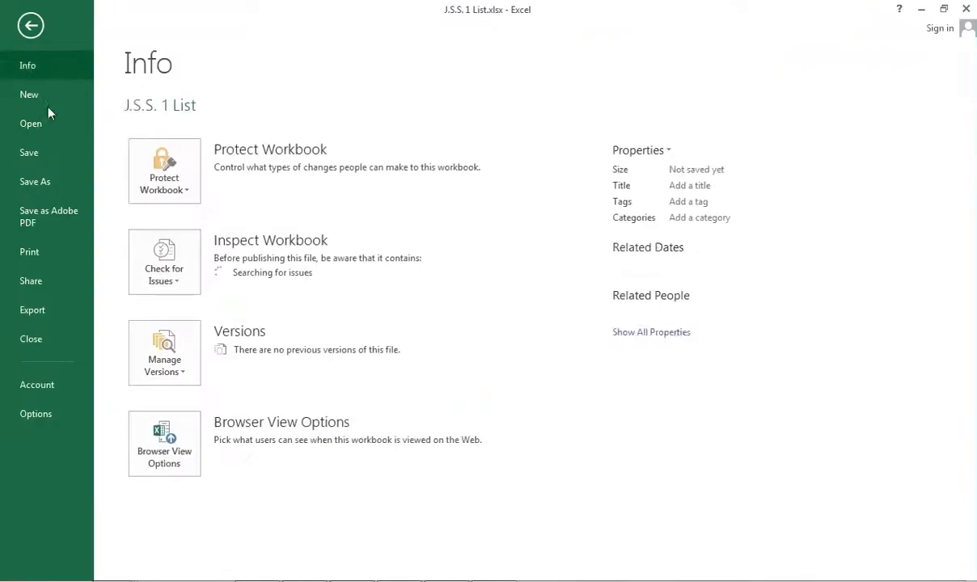
left_click(45, 152)
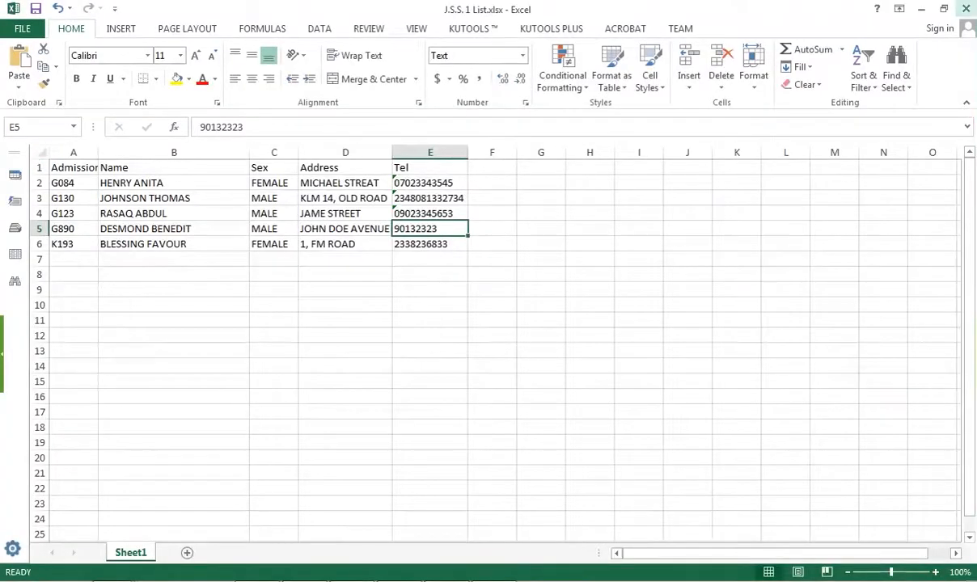
left_click(966, 9)
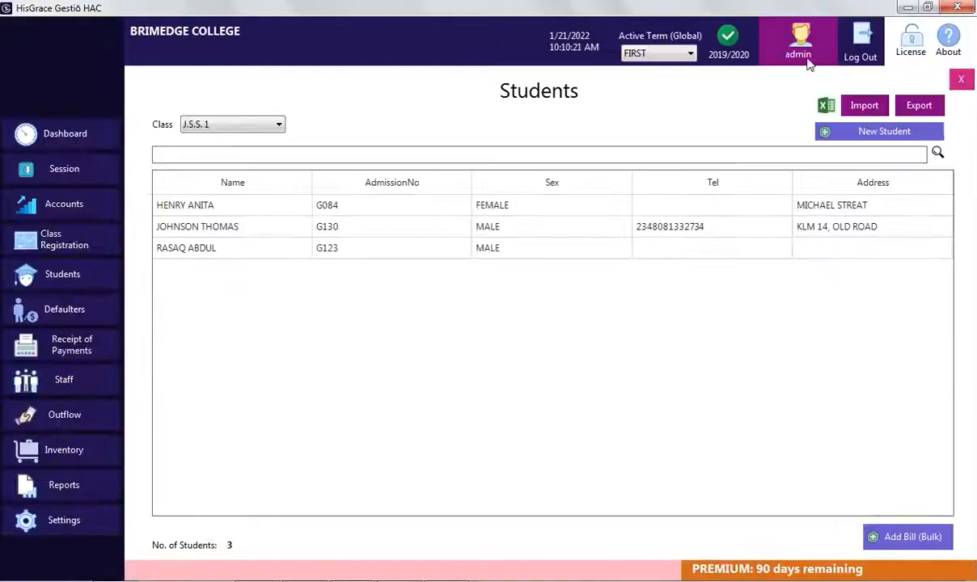
Import J.S.S. 1 List.xlsx, confirming the upload, so J.S.S. 1 lists five students
left_click(864, 105)
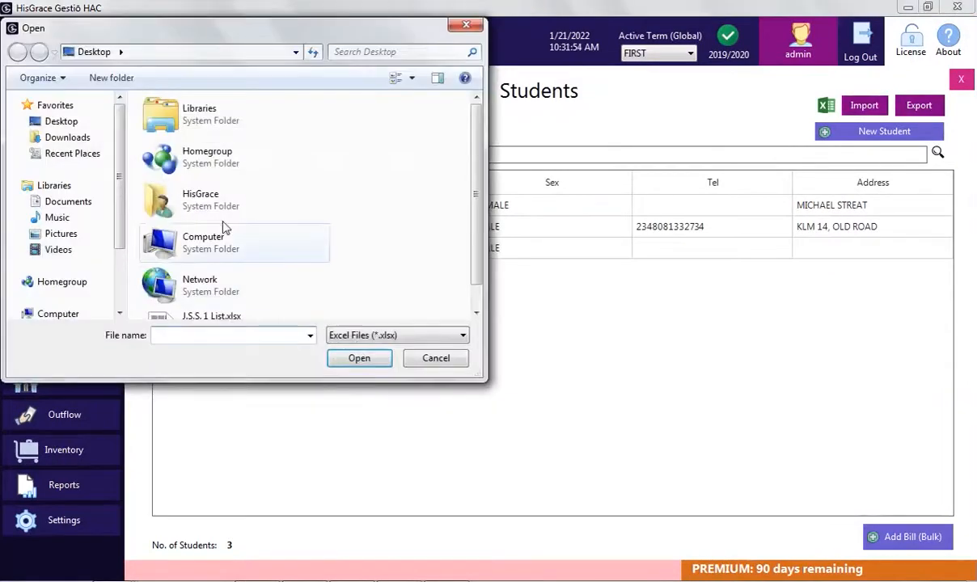
left_click_drag(477, 185, 477, 207)
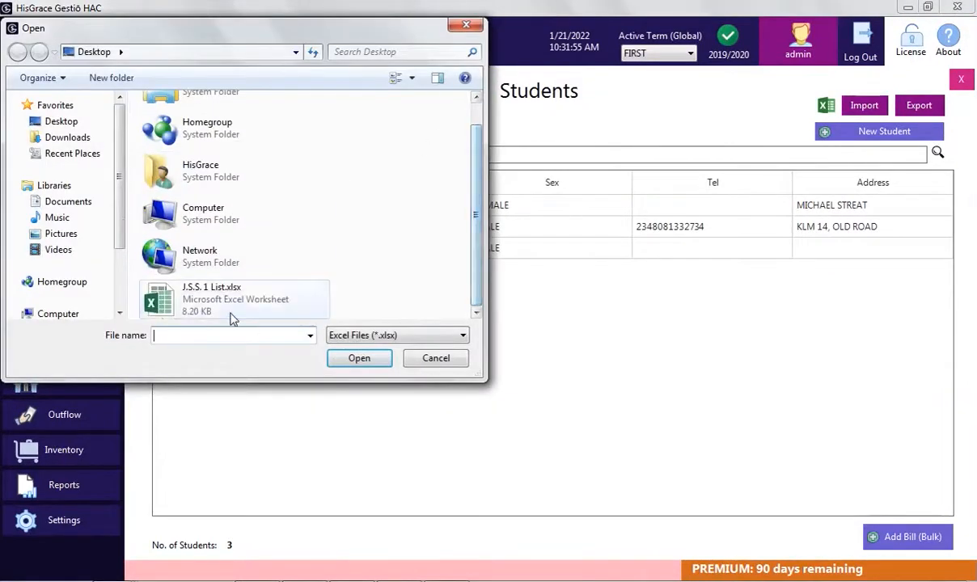
double_click(233, 319)
left_click(526, 345)
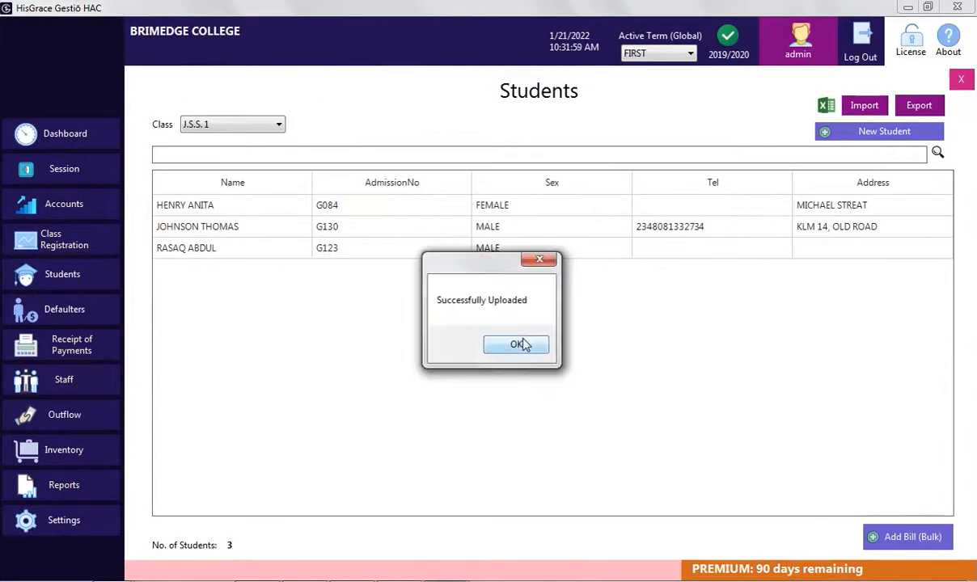
left_click(524, 344)
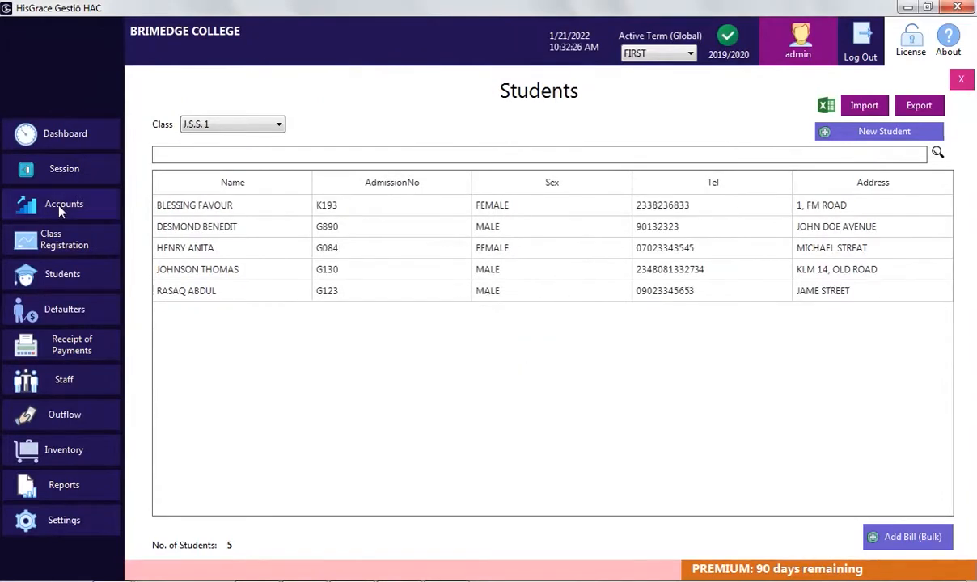
left_click(60, 209)
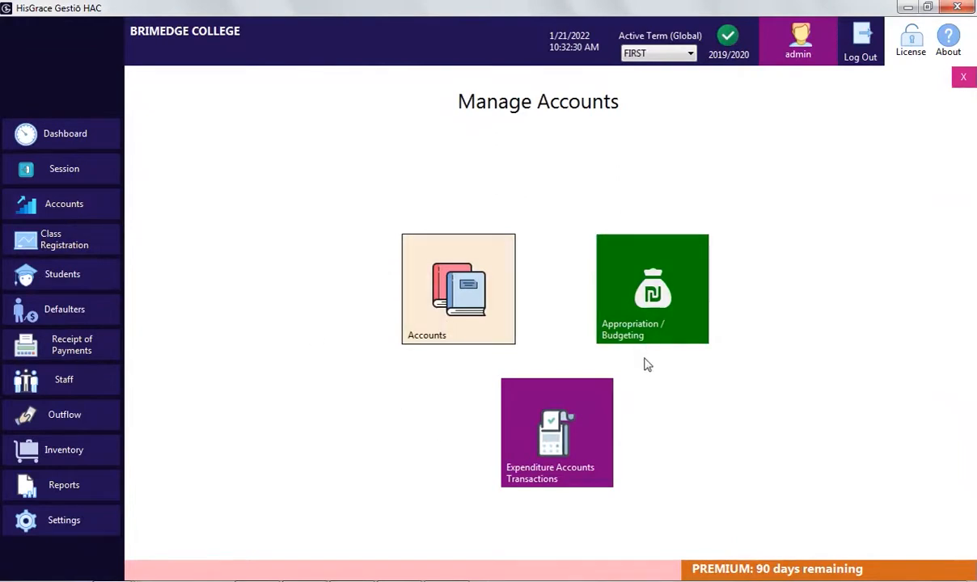
Add income accounts TUITION, LESSON FEE, SCHOOL DEVELOPMENT LEVY, SCHOOL BUS LEVY and REPORT CARD LEVY
left_click(455, 308)
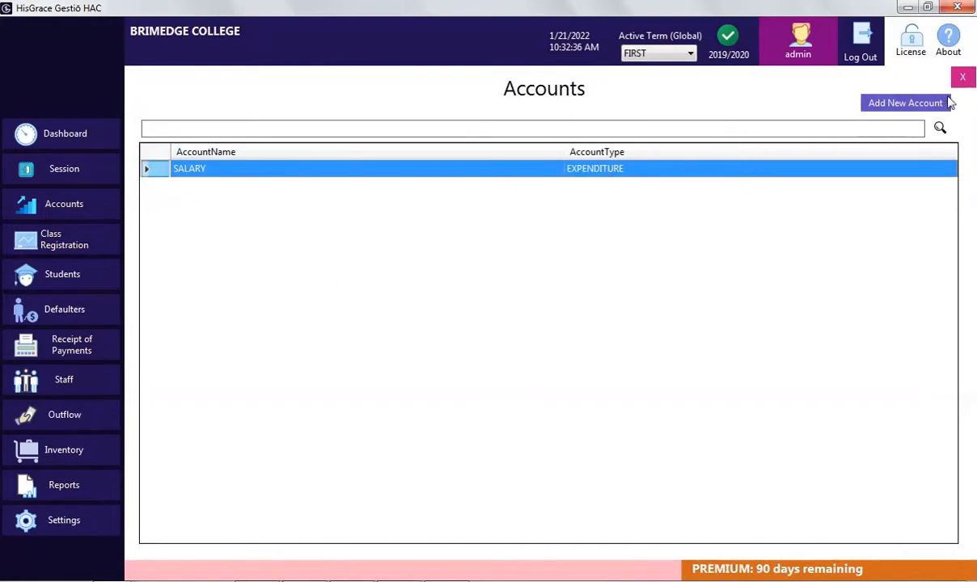
left_click(918, 108)
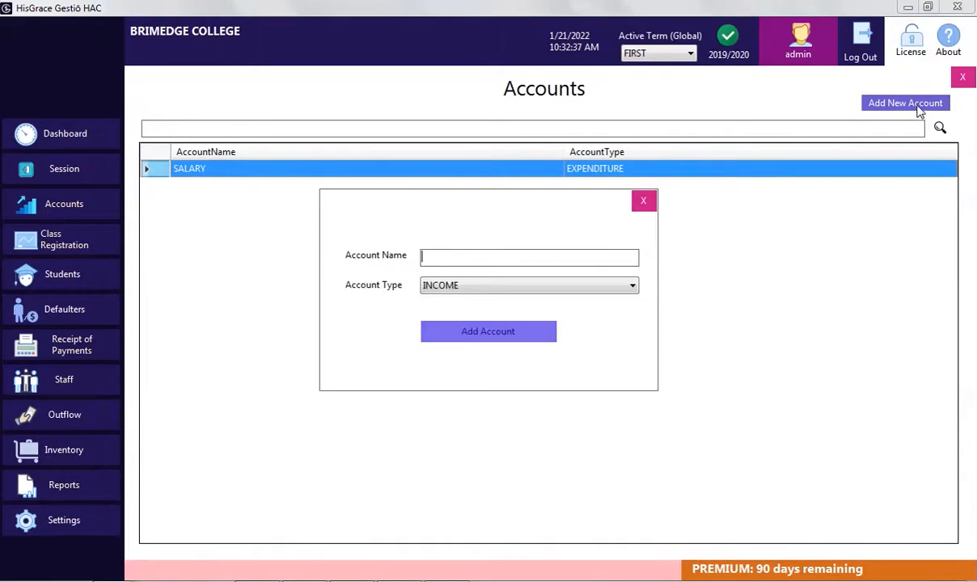
left_click(529, 258)
type("TUITION")
left_click(542, 331)
type("LESSON FEE")
left_click(517, 338)
type("SCHOOL DEVELOPMENT LEVY")
left_click(504, 340)
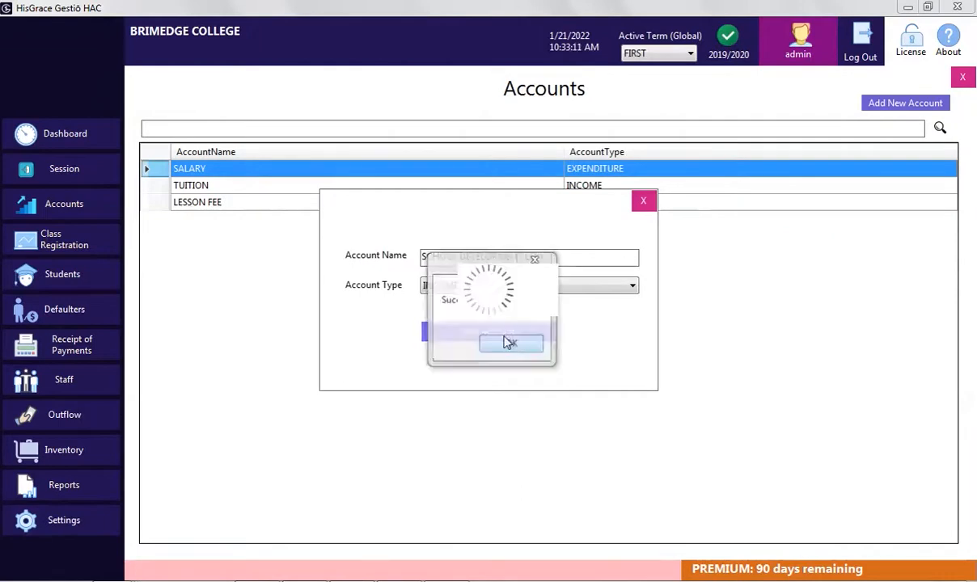
type("SCHOOL BUS LEVY")
left_click(505, 341)
type("REPORT CARD LEVY")
left_click(483, 334)
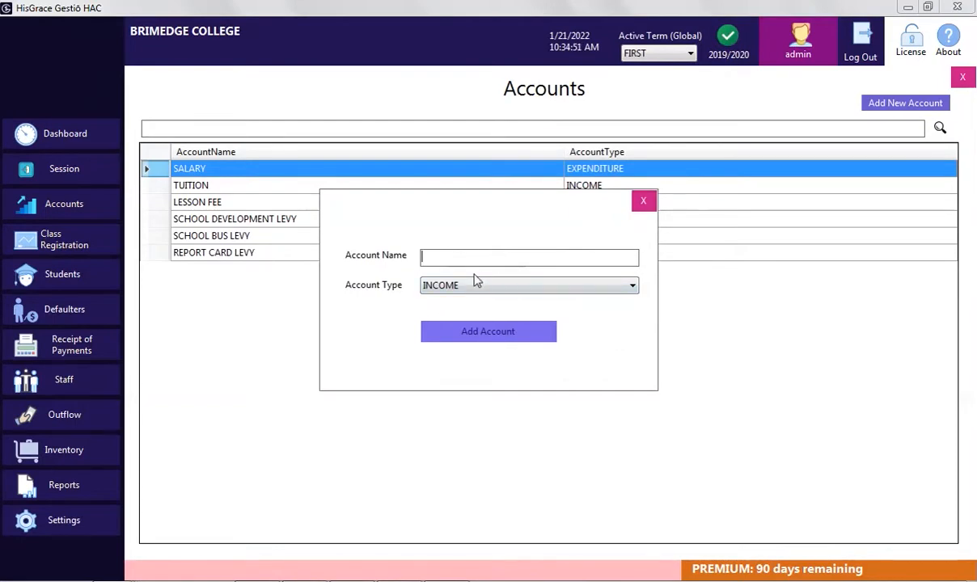
Add expenditure accounts RENT, ELECTRICAL FITTINGS, ENTERTAINMENT and FUEL
type("RENT")
left_click(465, 285)
left_click(491, 309)
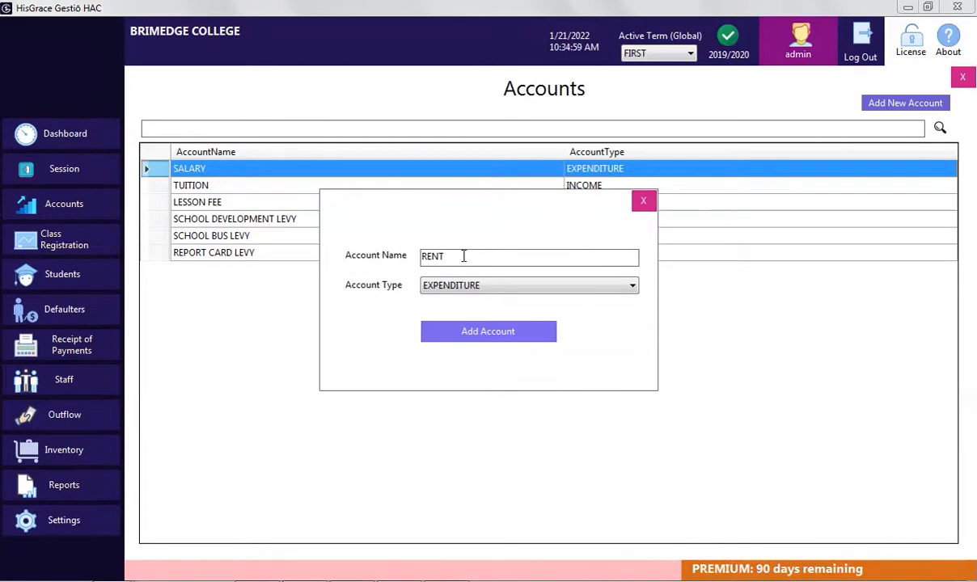
left_click(483, 332)
left_click(459, 259)
type("ELECTRICAL FITTINGS")
left_click(487, 332)
left_click(510, 344)
type("ENTERTAINMENT")
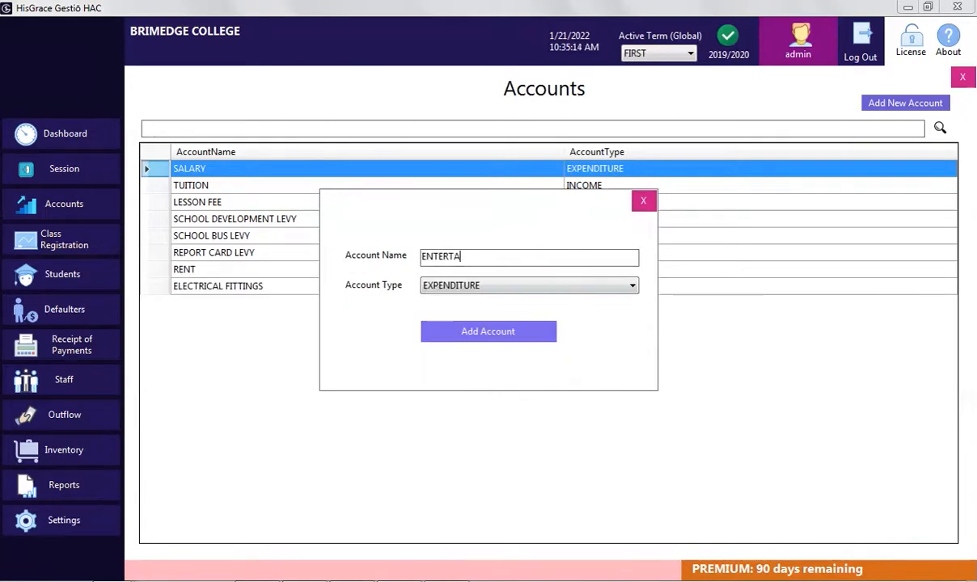
left_click(479, 332)
left_click(512, 345)
type("FUEL")
left_click(517, 337)
left_click(510, 348)
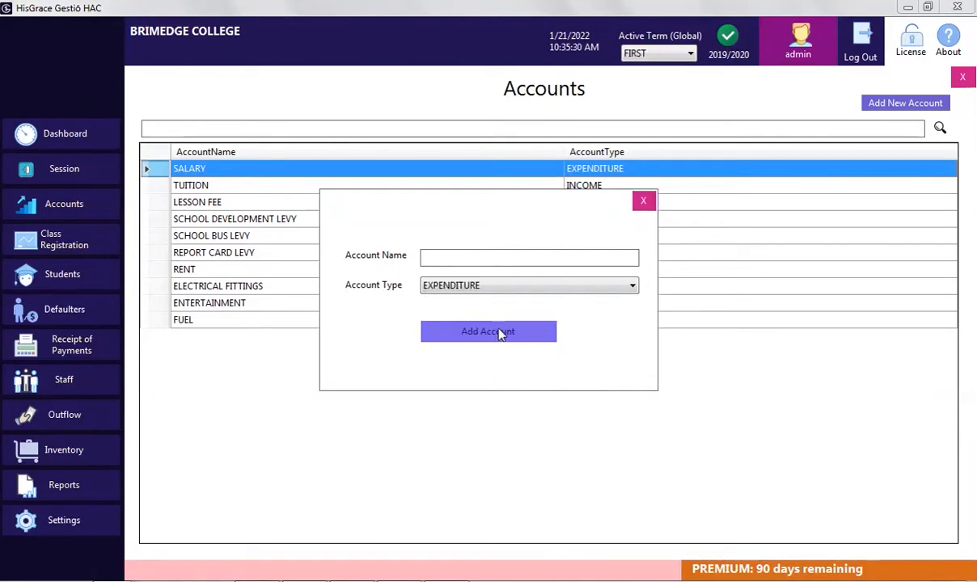
Add MISCELLANOUS as an expenditure account and close the account forms
type("MISC")
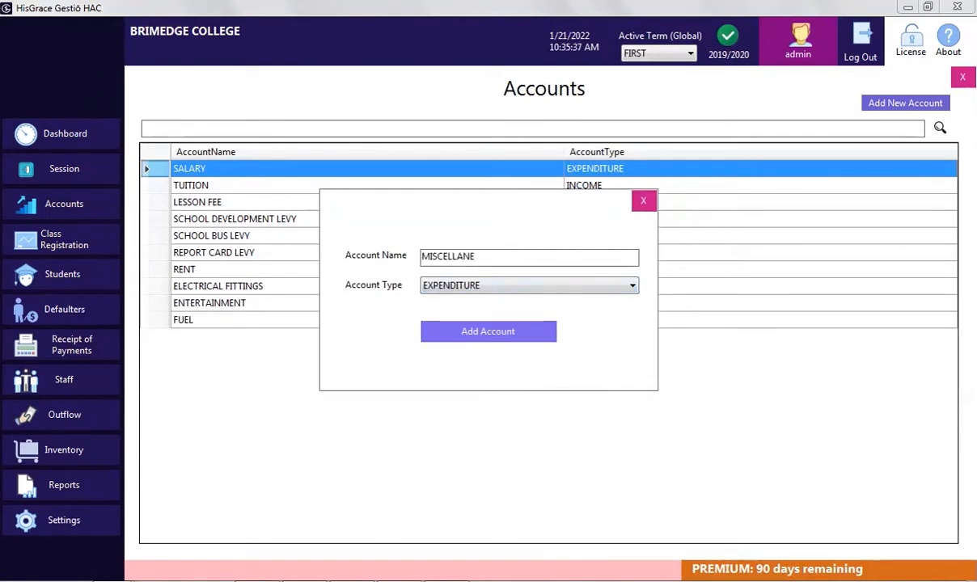
type("ELLANOUS")
left_click(542, 335)
left_click(518, 347)
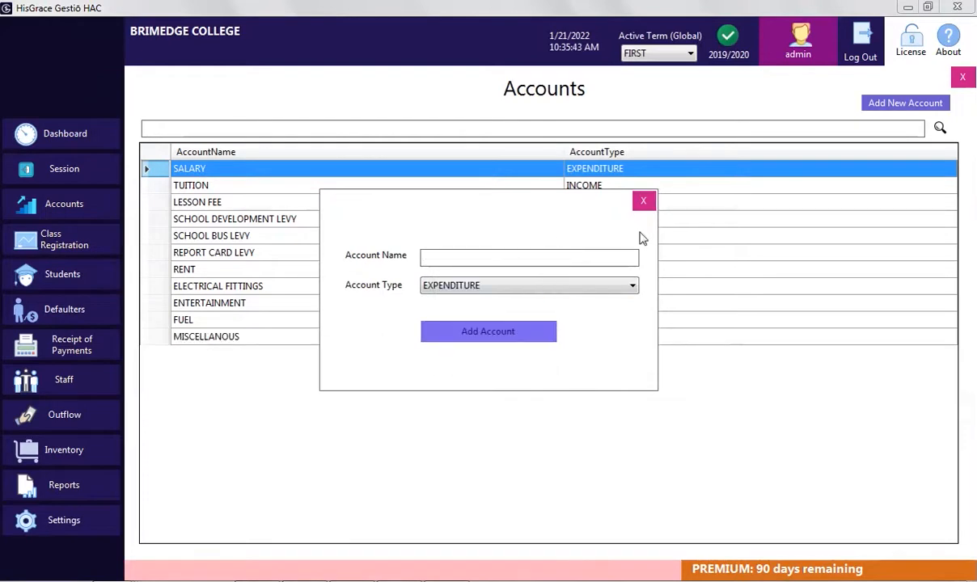
left_click(644, 200)
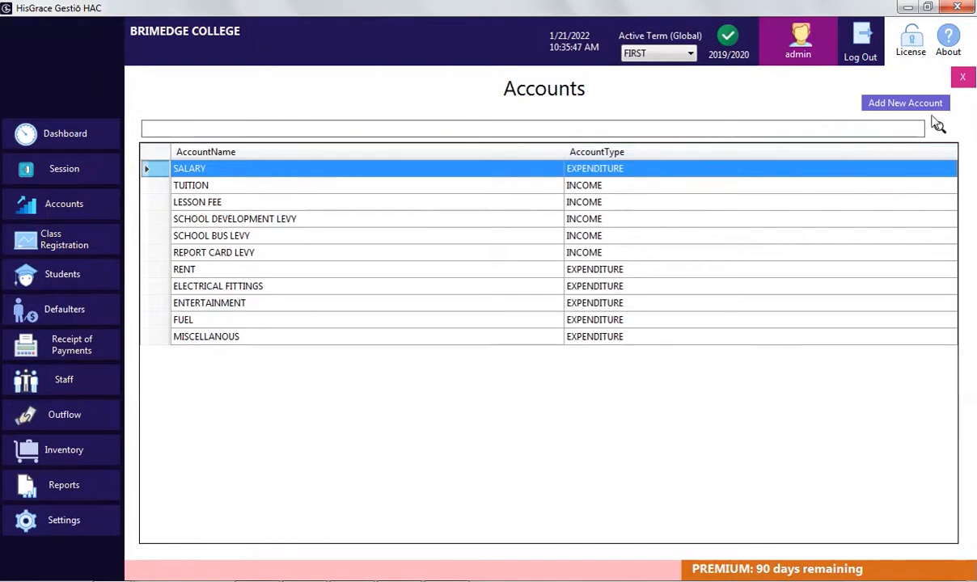
left_click(961, 78)
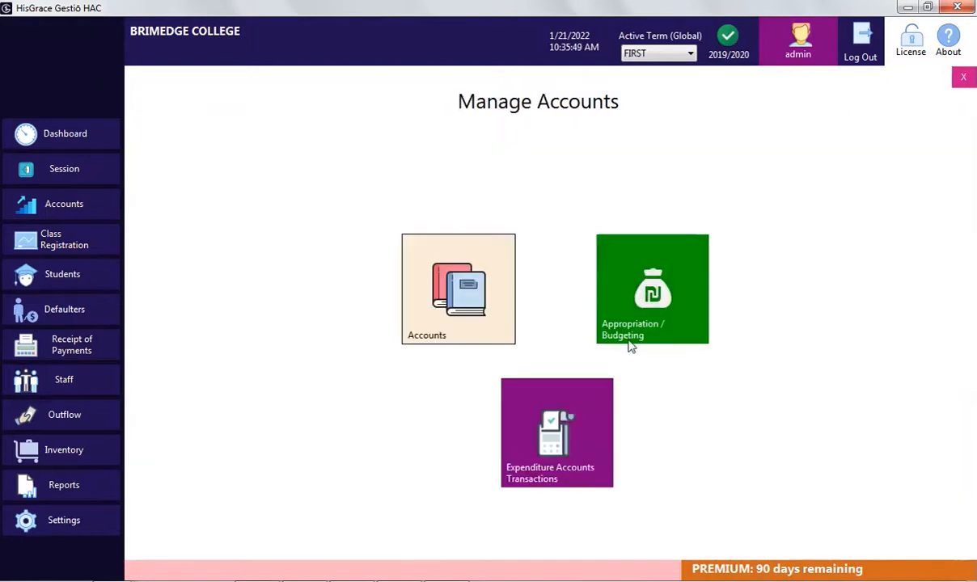
Appropriate 40% of first-term income to SALARY
left_click(639, 316)
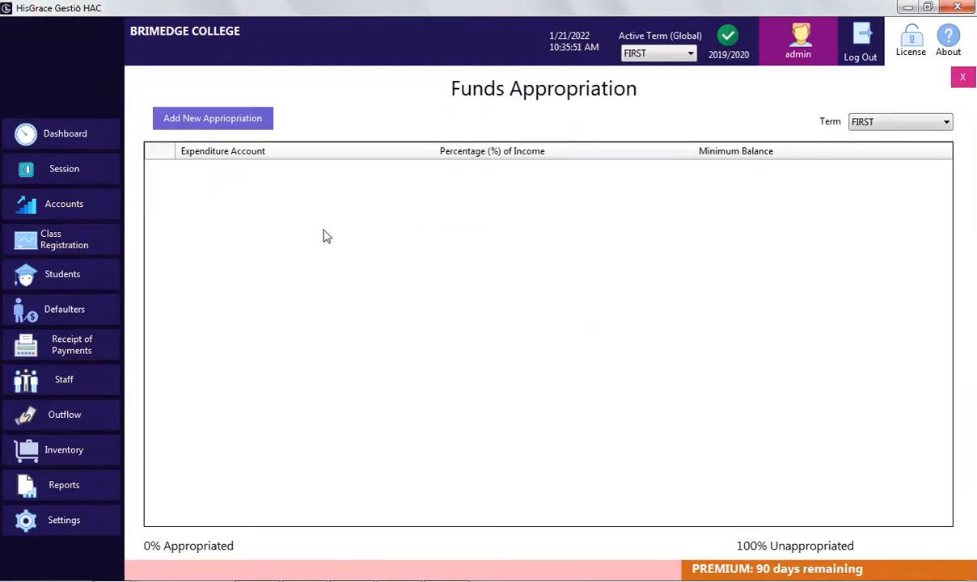
left_click(253, 128)
left_click(470, 252)
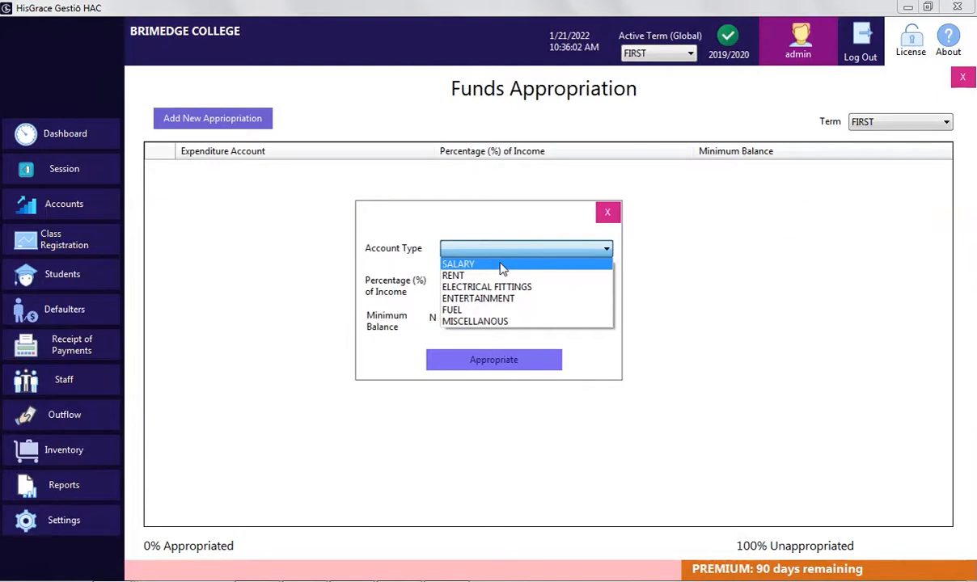
left_click(502, 268)
type("40")
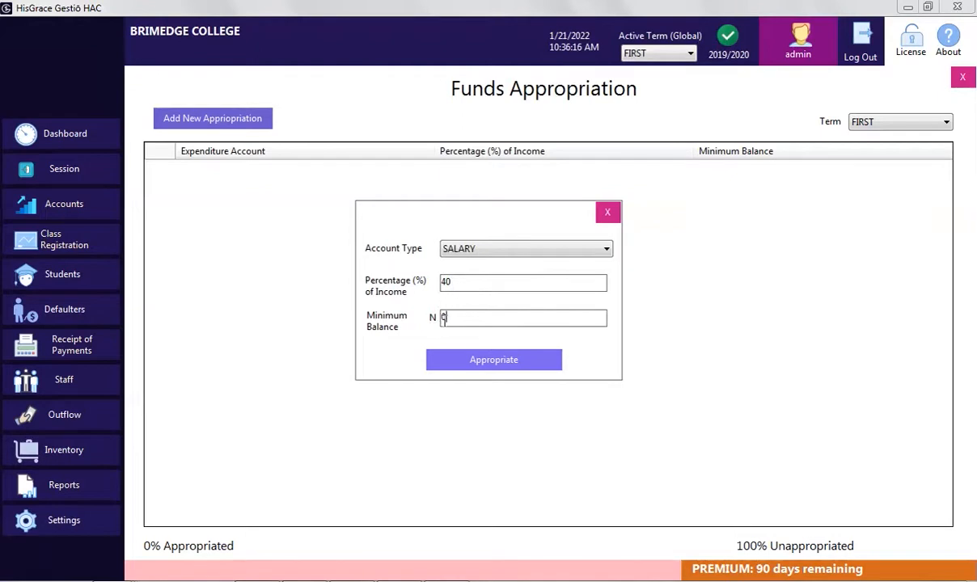
left_click(497, 360)
left_click(522, 346)
Appropriate 20% to RENT and 10% to FUEL
left_click(505, 249)
left_click(453, 264)
type("20")
left_click(494, 360)
left_click(526, 249)
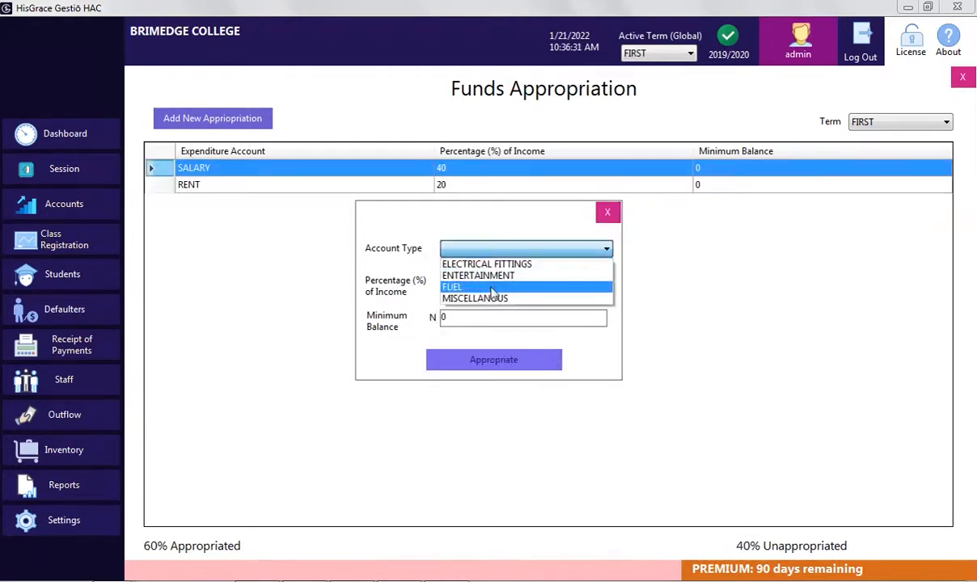
left_click(453, 286)
left_click(458, 280)
type("10")
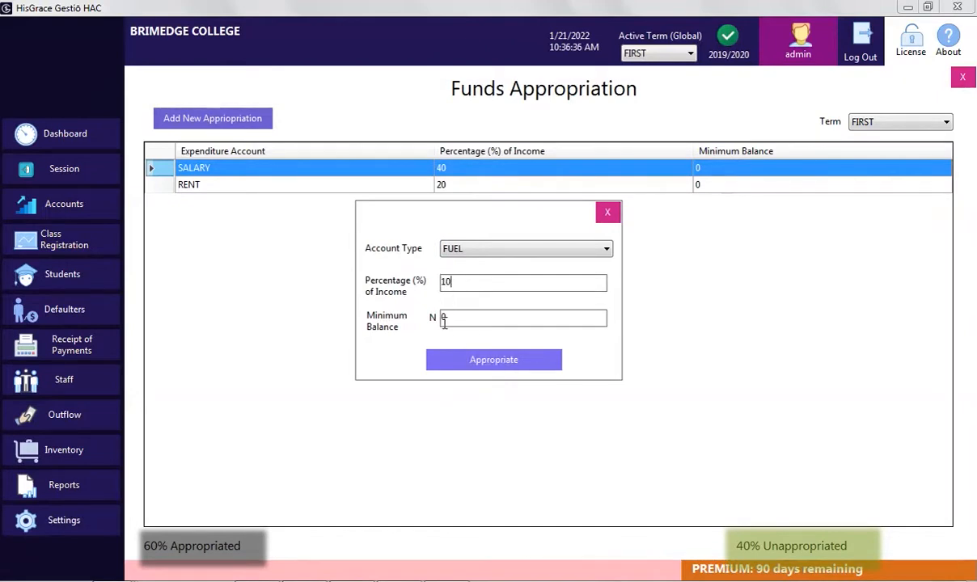
left_click(494, 360)
left_click(526, 249)
Appropriate 7% to ELECTRICAL FITTINGS and 8% to ENTERTAINMENT
left_click(506, 261)
left_click(486, 284)
type("7")
left_click(481, 359)
left_click(476, 345)
left_click(526, 249)
left_click(485, 261)
left_click(498, 283)
type("8")
left_click(526, 364)
left_click(518, 249)
Appropriate the remaining 15% to MISCELLANOUS
left_click(486, 265)
left_click(494, 283)
type("15")
left_click(471, 362)
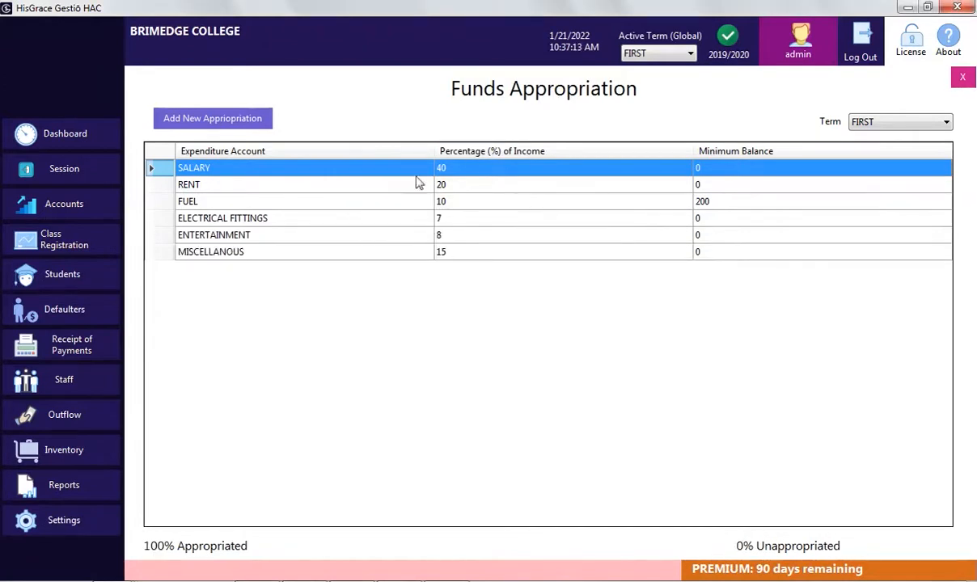
Check the THIRD term's appropriations, switch back to FIRST term, and close the page
left_click(901, 122)
left_click(870, 159)
left_click(890, 122)
left_click(874, 136)
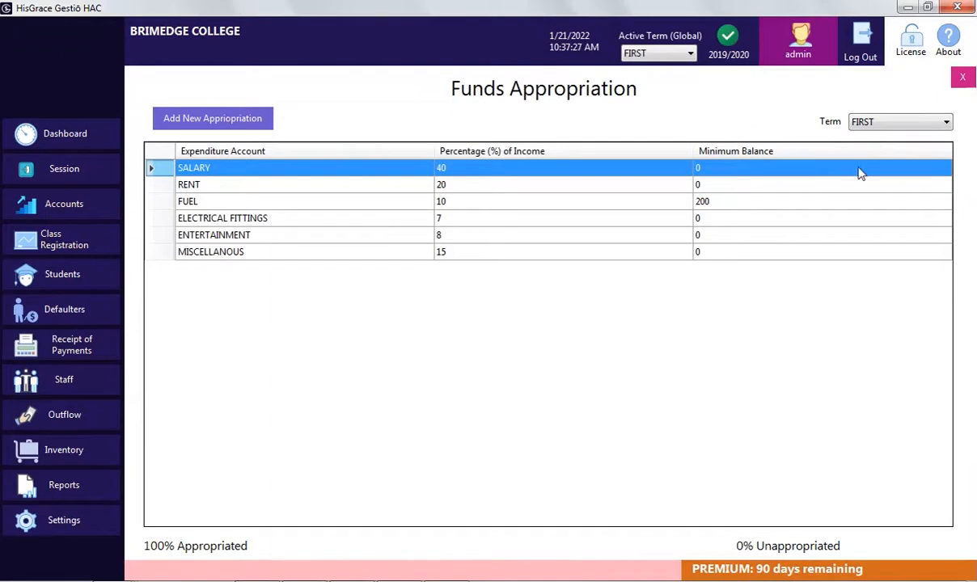
left_click(960, 79)
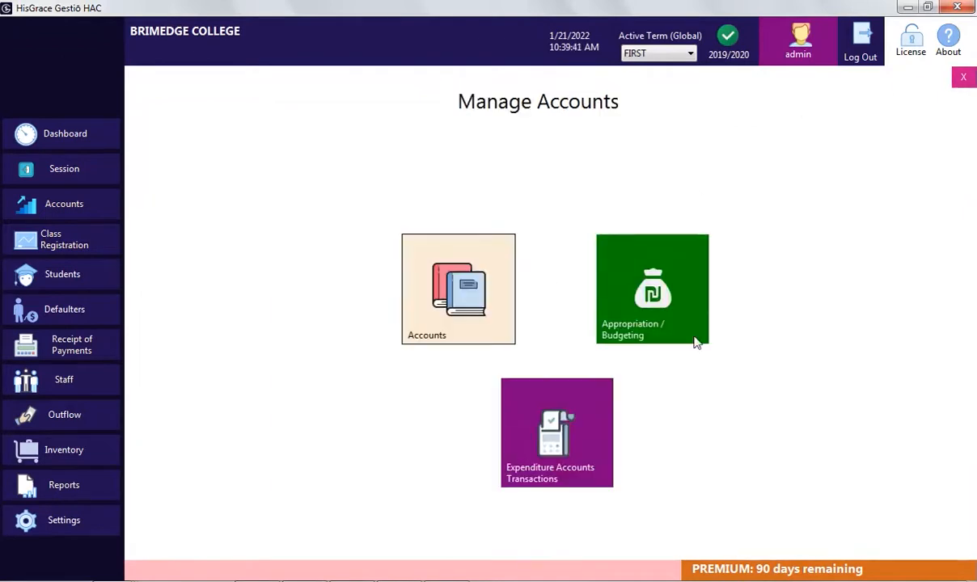
Check inflow and outflow for the RENT, ELECTRICAL FITTINGS, MISCELLANOUS, ENTERTAINMENT and FUEL expenditure accounts
left_click(546, 460)
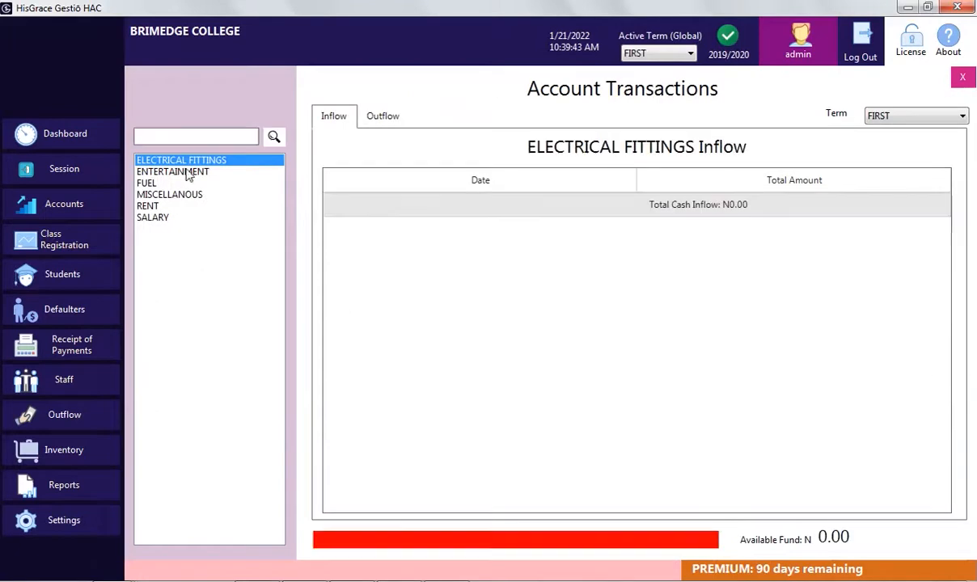
left_click(158, 205)
left_click(167, 161)
left_click(188, 194)
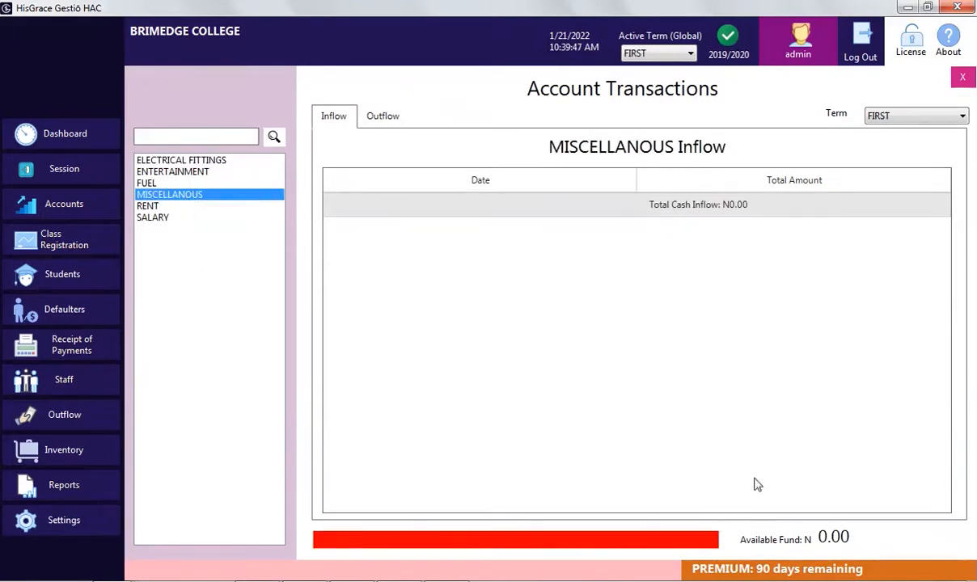
left_click(401, 119)
left_click(333, 115)
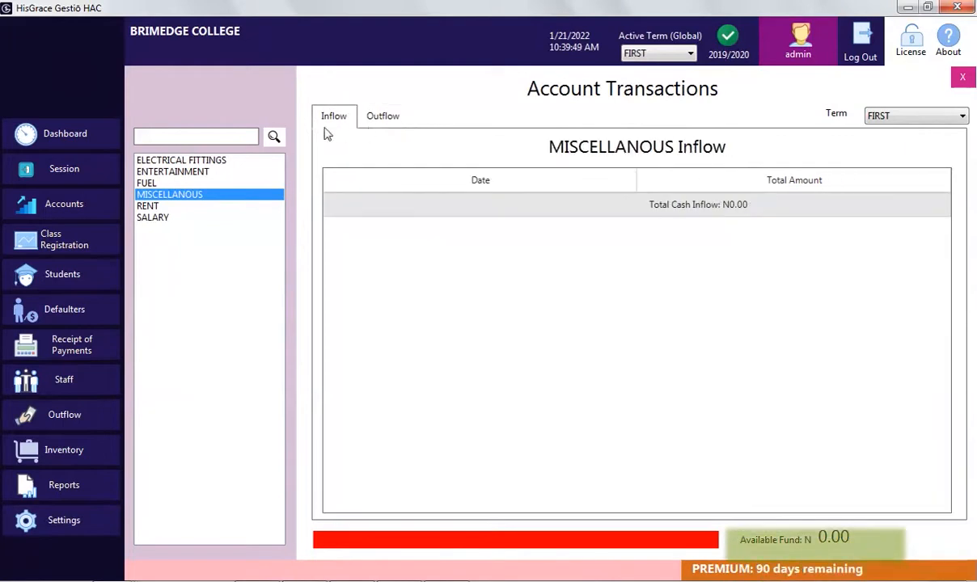
left_click(208, 175)
left_click(166, 181)
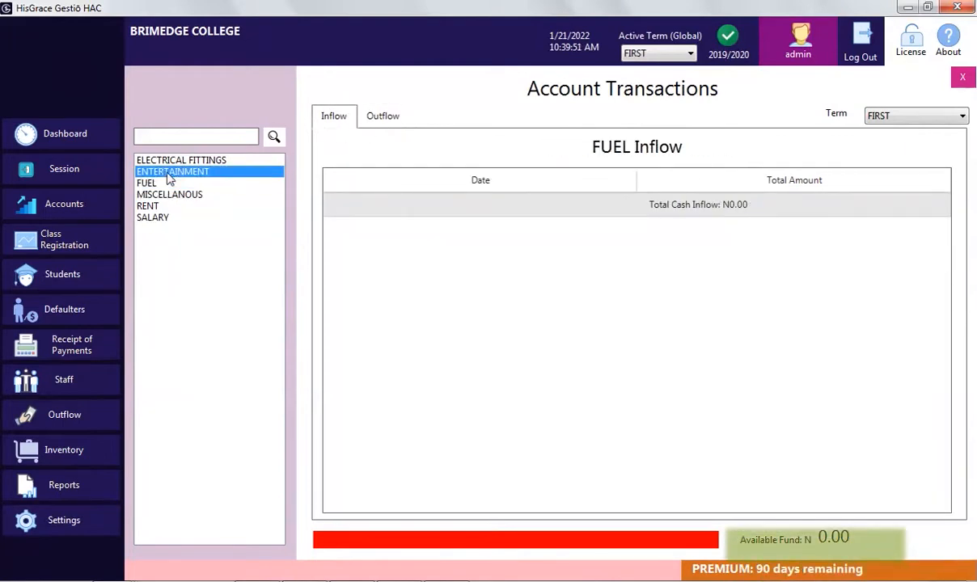
left_click(167, 172)
left_click(177, 164)
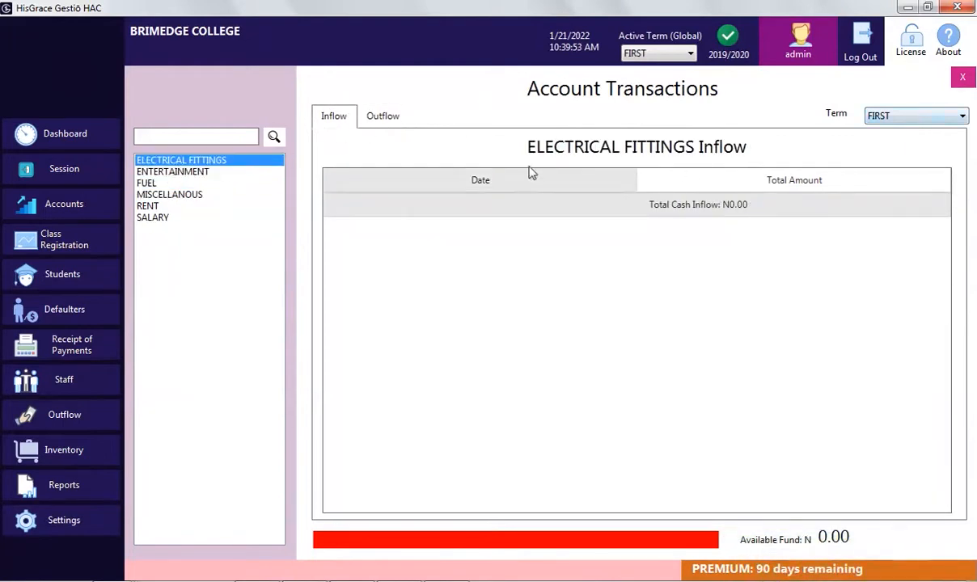
Close the account transactions and pick the first student in the J.S.S.1 list
left_click(963, 77)
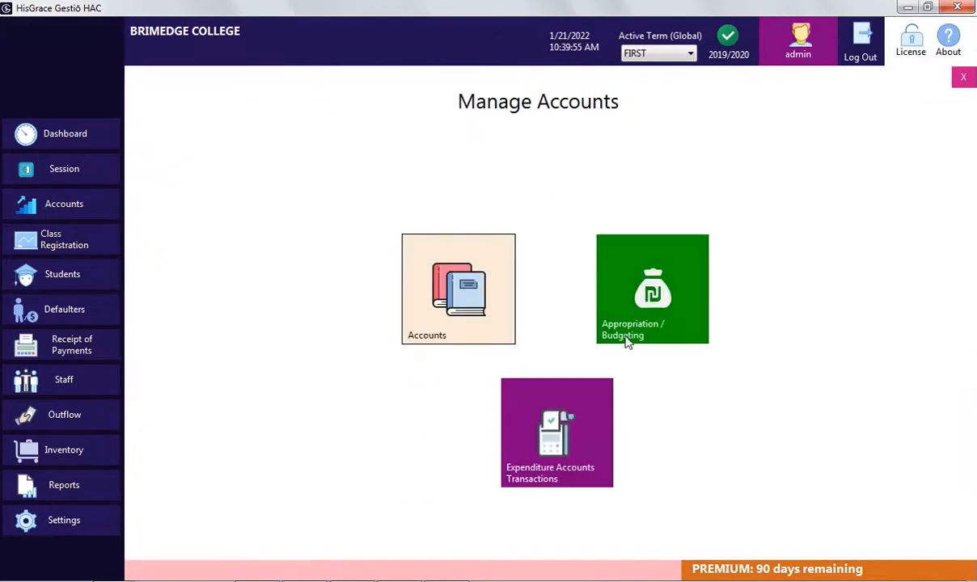
left_click(72, 284)
left_click(404, 217)
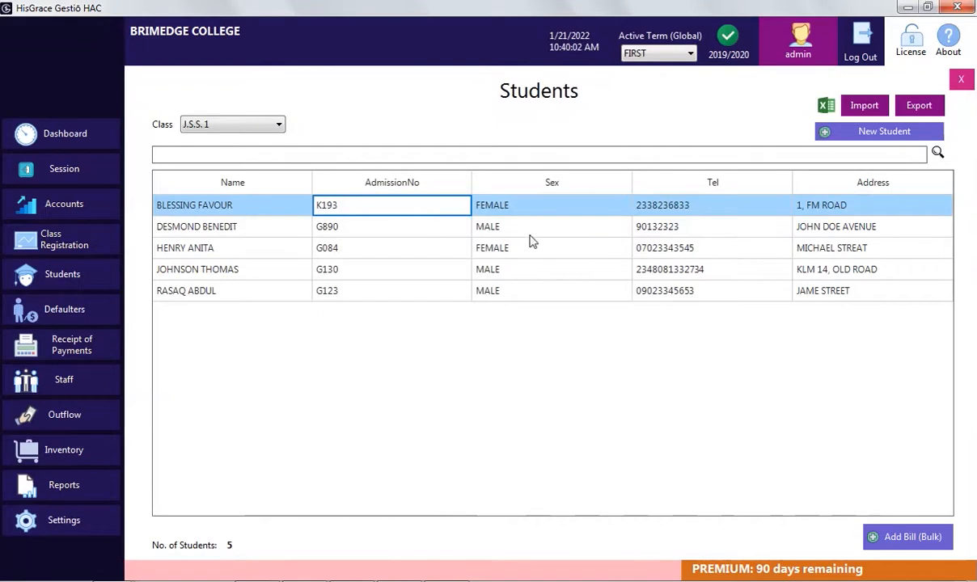
Add a first-term LESSON FEE bill of 3000 through the first student's Account Profile
right_click(427, 209)
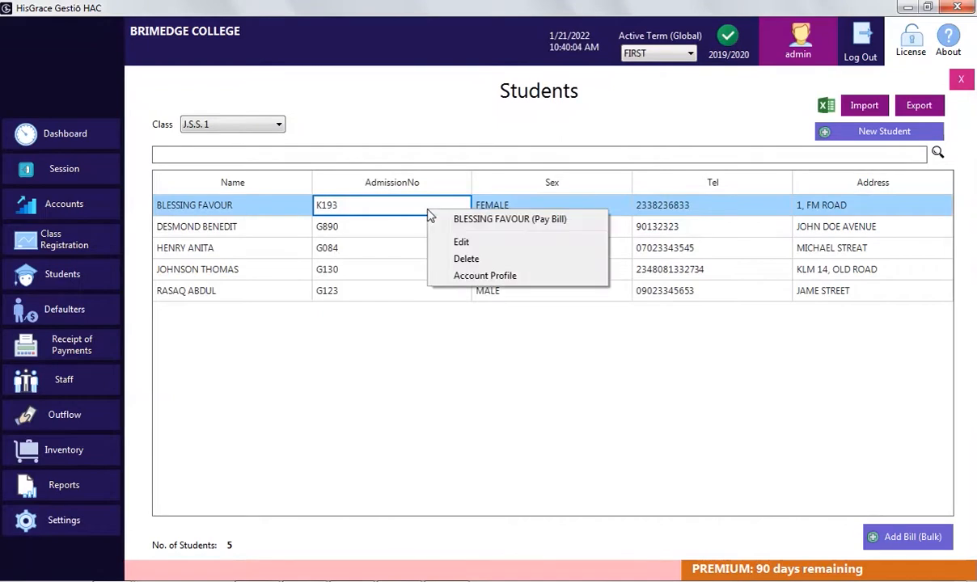
left_click(502, 277)
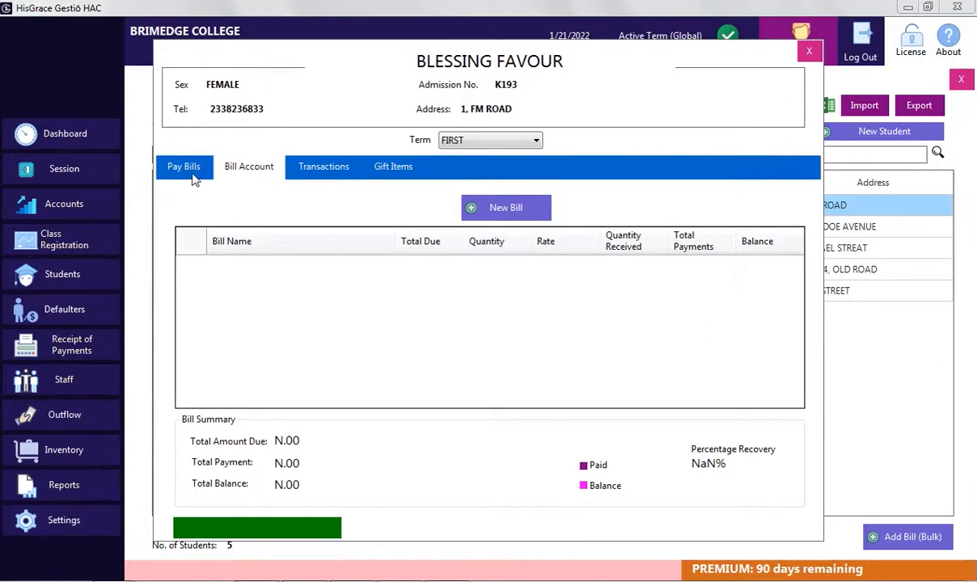
left_click(511, 199)
left_click(458, 272)
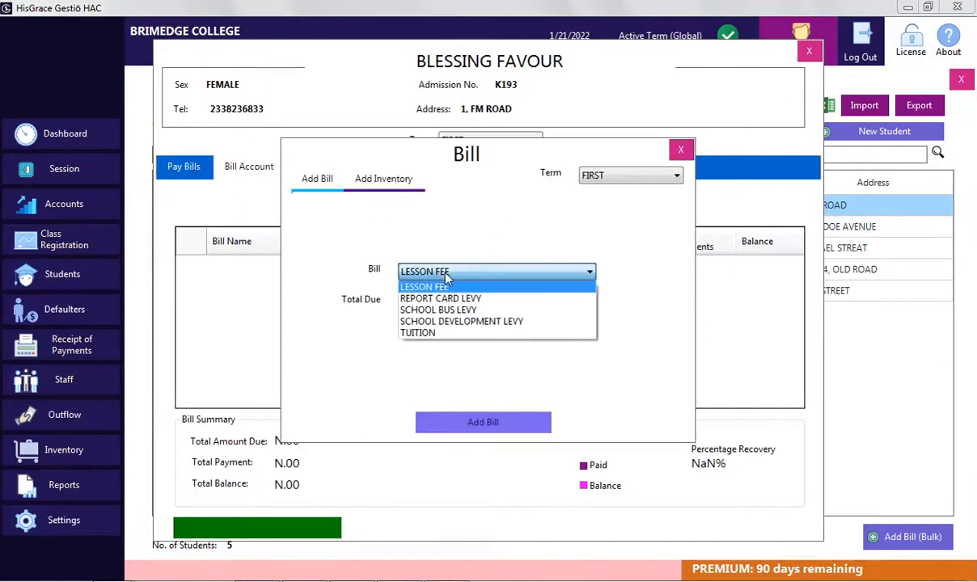
left_click(457, 287)
left_click(461, 303)
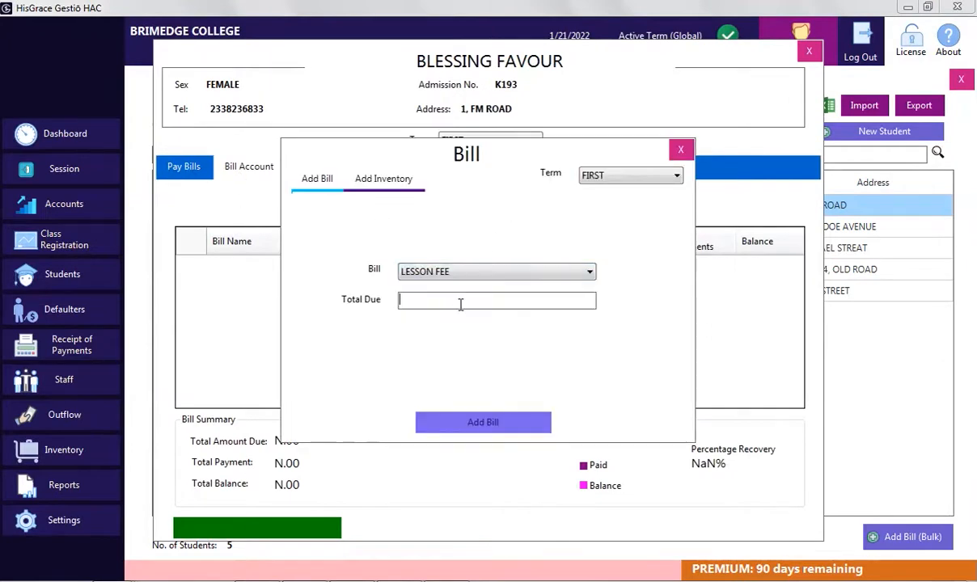
type("3000")
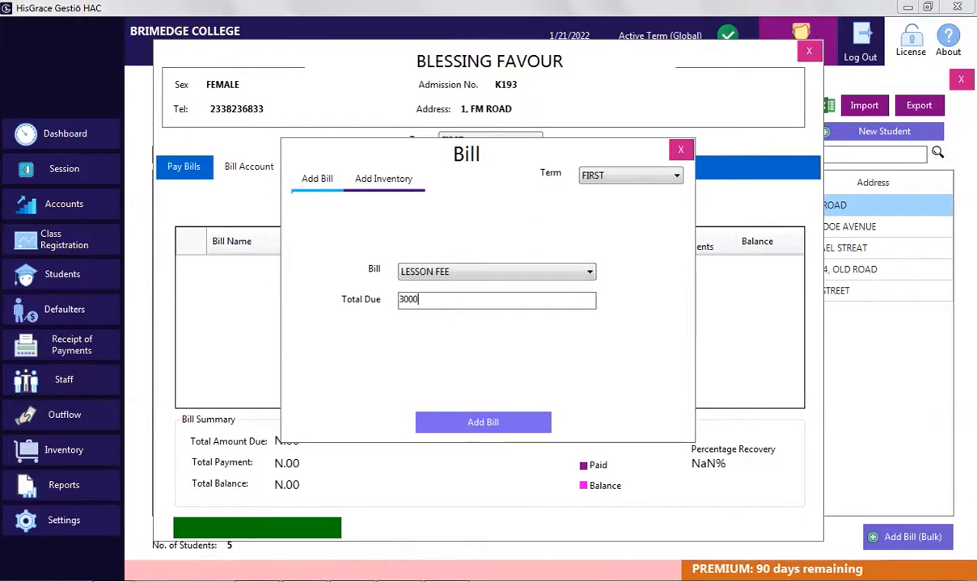
left_click(475, 426)
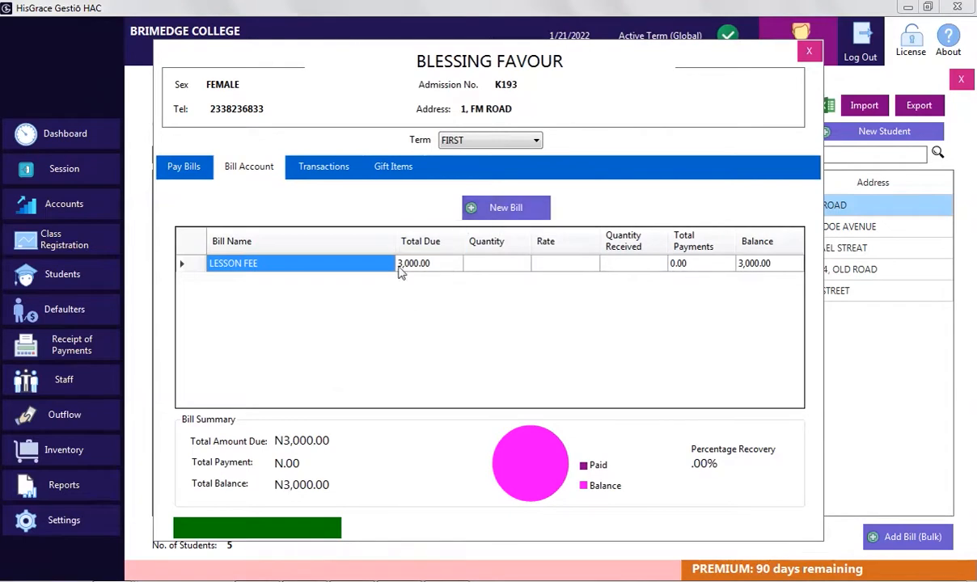
left_click(811, 52)
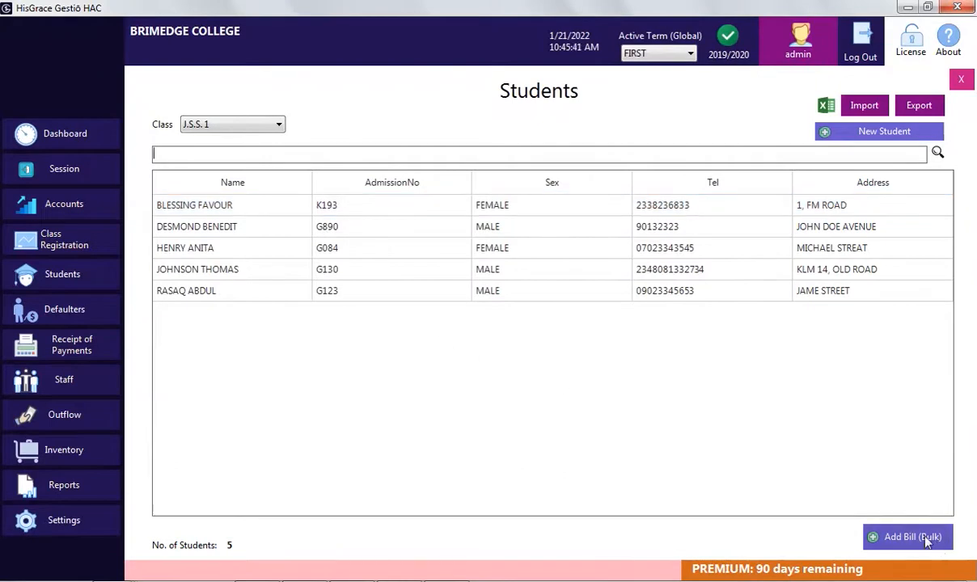
Bill the whole class a TUITION fee of 40,000 in bulk
left_click(917, 537)
left_click(578, 283)
left_click(453, 335)
left_click(480, 298)
type("40")
type("000")
left_click(484, 422)
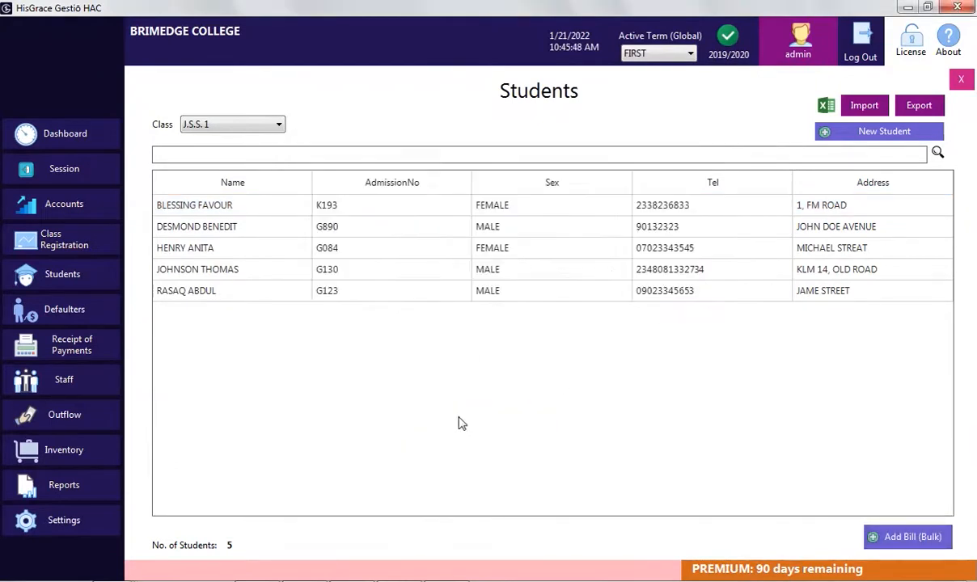
left_click(508, 349)
Open the second, last and first students' accounts to check their bills
left_click(362, 231)
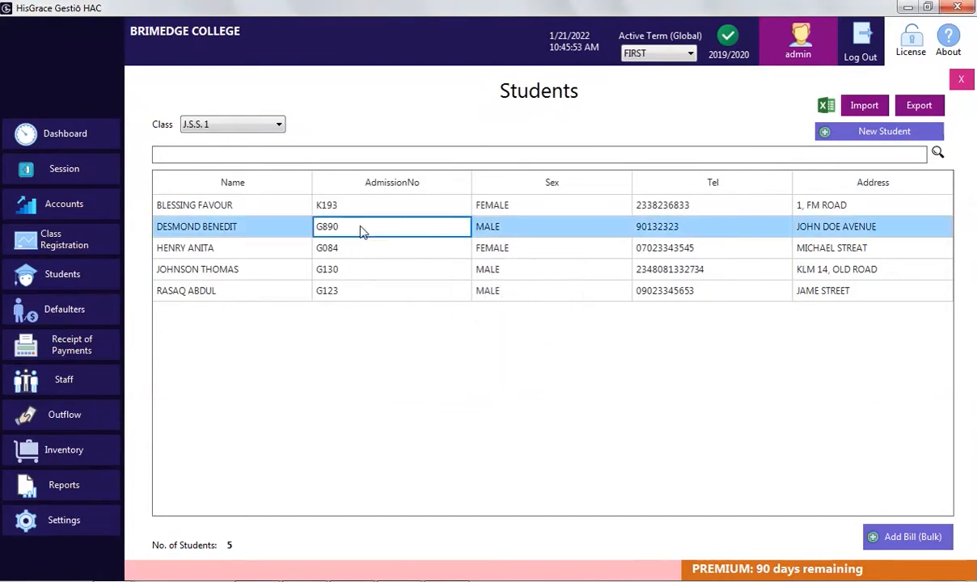
double_click(362, 230)
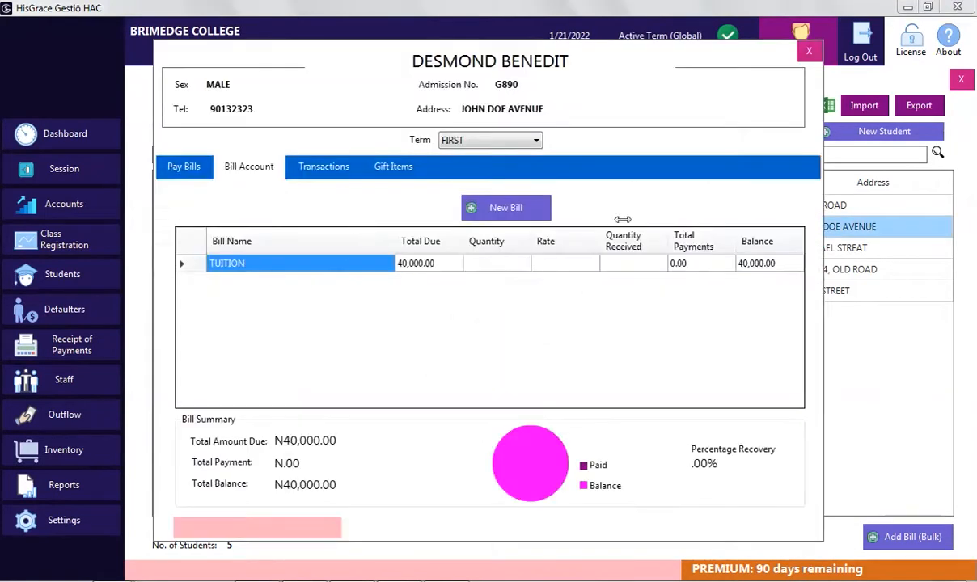
left_click(809, 51)
double_click(405, 292)
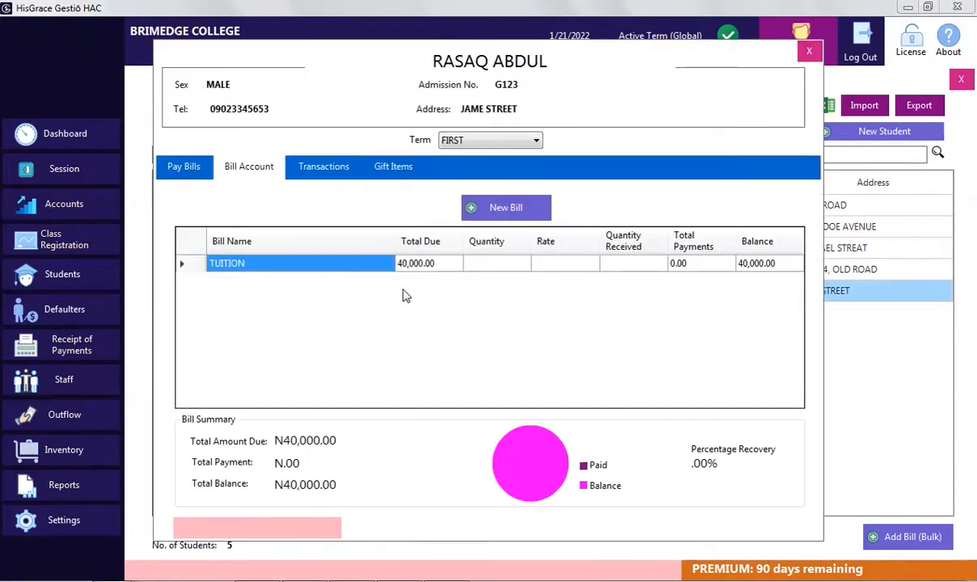
left_click(809, 51)
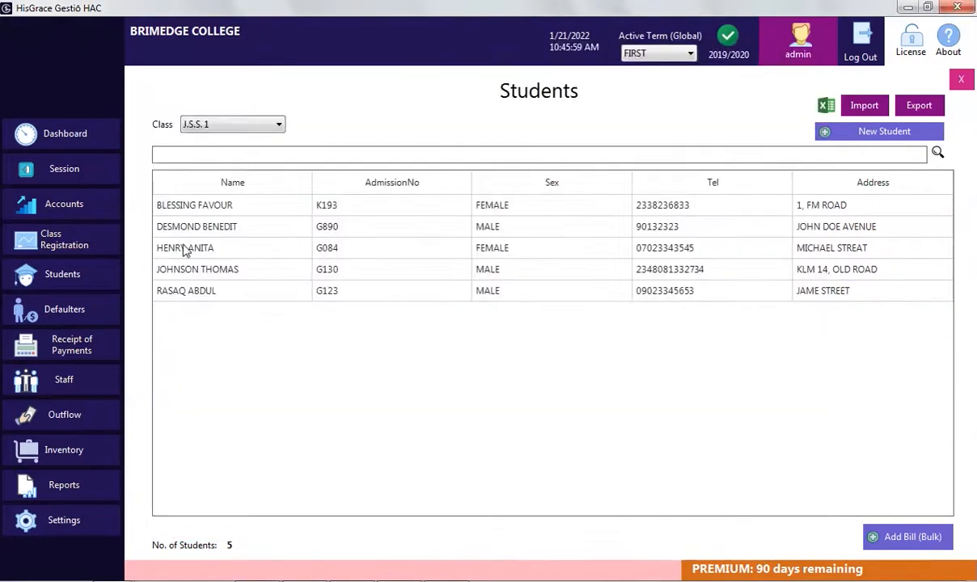
double_click(420, 201)
left_click(809, 51)
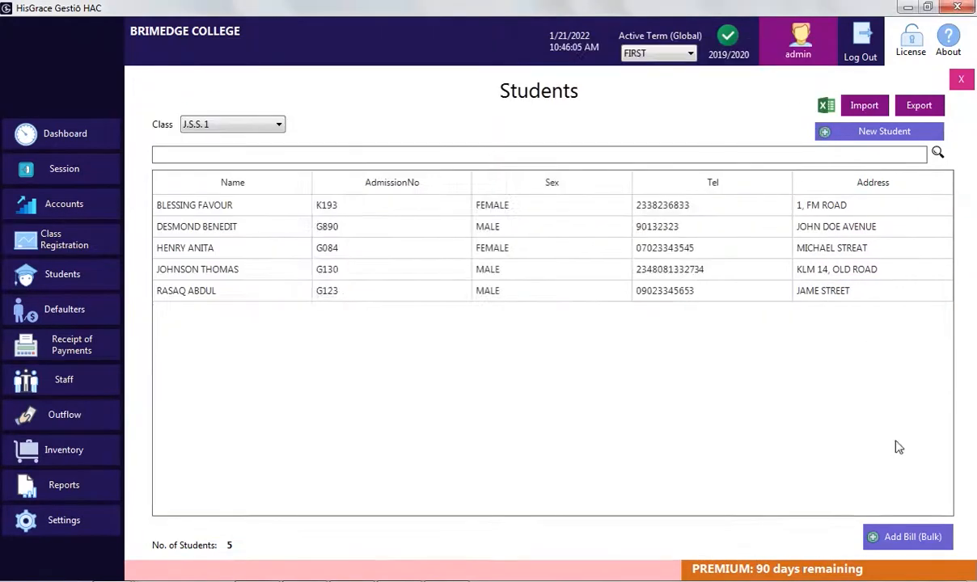
Bill the whole class a SCHOOL DEVELOPMENT LEVY of 10,000
left_click(906, 537)
left_click(462, 272)
left_click(458, 322)
type("10000")
left_click(438, 422)
left_click(505, 348)
Bill the whole class a REPORT CARD LEVY of 1,000
left_click(908, 537)
left_click(444, 274)
left_click(440, 301)
left_click(441, 274)
left_click(437, 298)
type("1000")
left_click(480, 425)
left_click(509, 344)
Add a 700 SCHOOL BUS LEVY bill to the last student's account
double_click(386, 291)
left_click(249, 167)
left_click(397, 298)
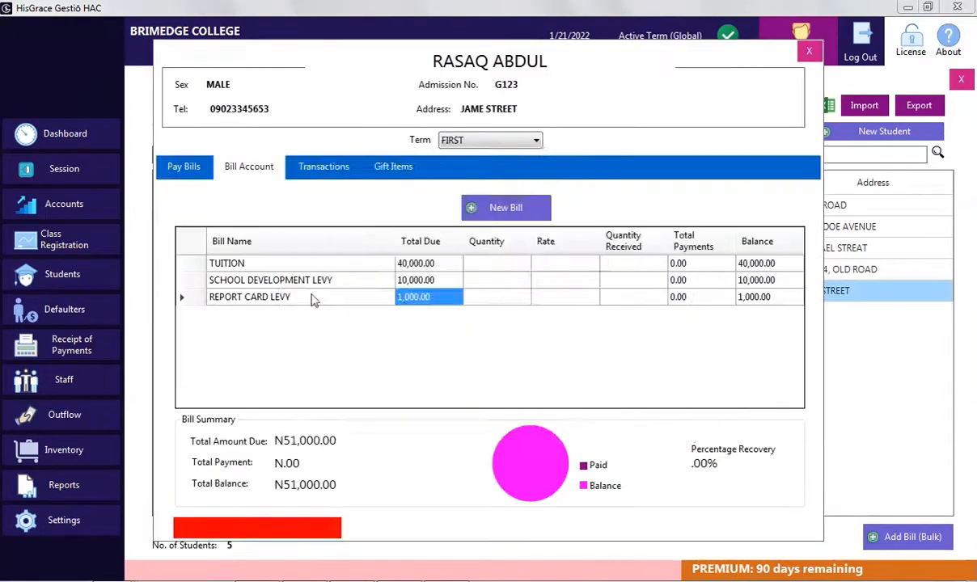
left_click(503, 209)
left_click(467, 273)
left_click(453, 291)
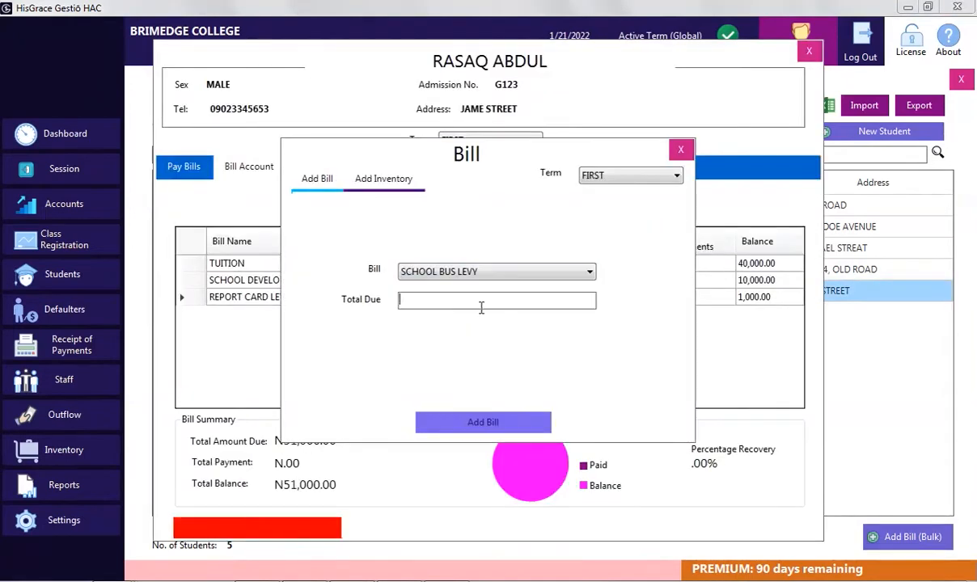
left_click(483, 423)
Add a 7,000 LESSON FEE bill to the last student's account
left_click(506, 343)
left_click(501, 209)
left_click(464, 305)
type("7000")
left_click(489, 425)
left_click(512, 338)
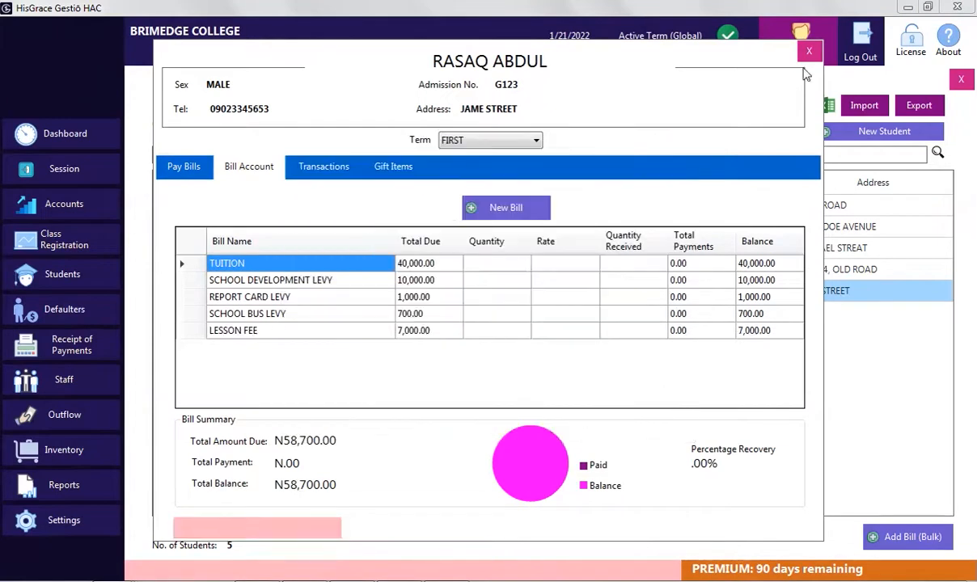
left_click(809, 52)
Add a 700 SCHOOL BUS LEVY bill to the second student's account
double_click(356, 228)
left_click(502, 209)
left_click(485, 272)
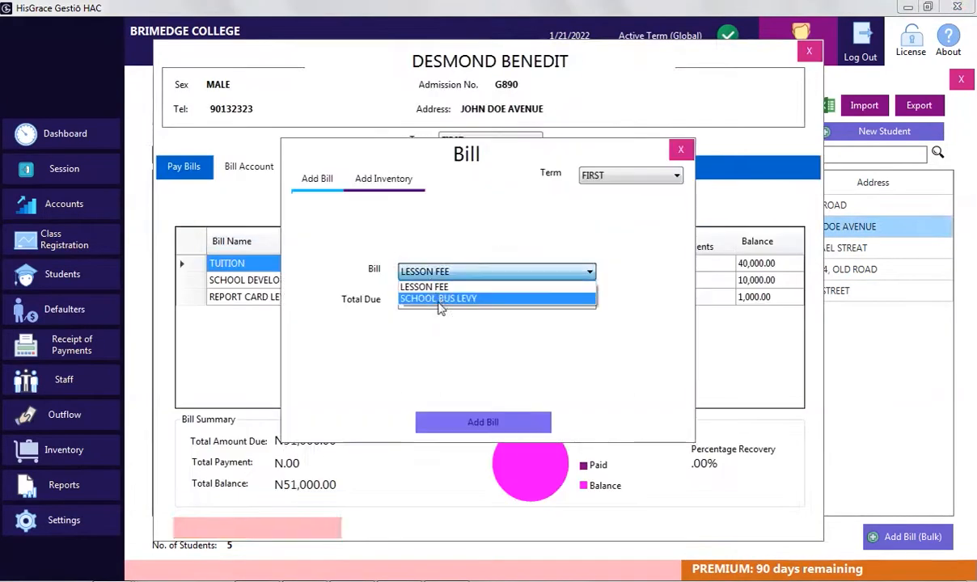
left_click(437, 303)
type("700")
left_click(483, 422)
left_click(483, 337)
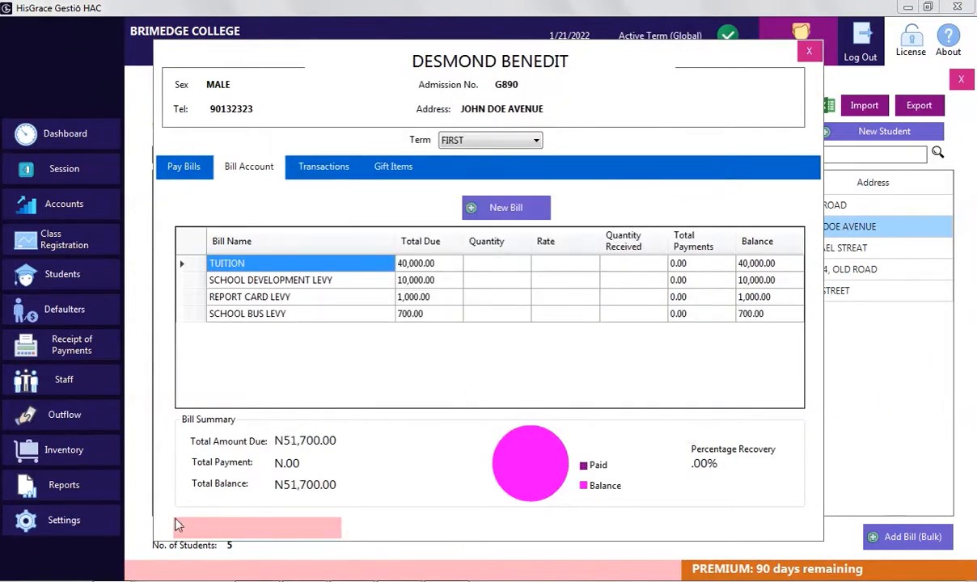
Review the second student's transactions, gift items and bill list, then close the account
left_click(322, 170)
left_click(386, 171)
left_click(247, 170)
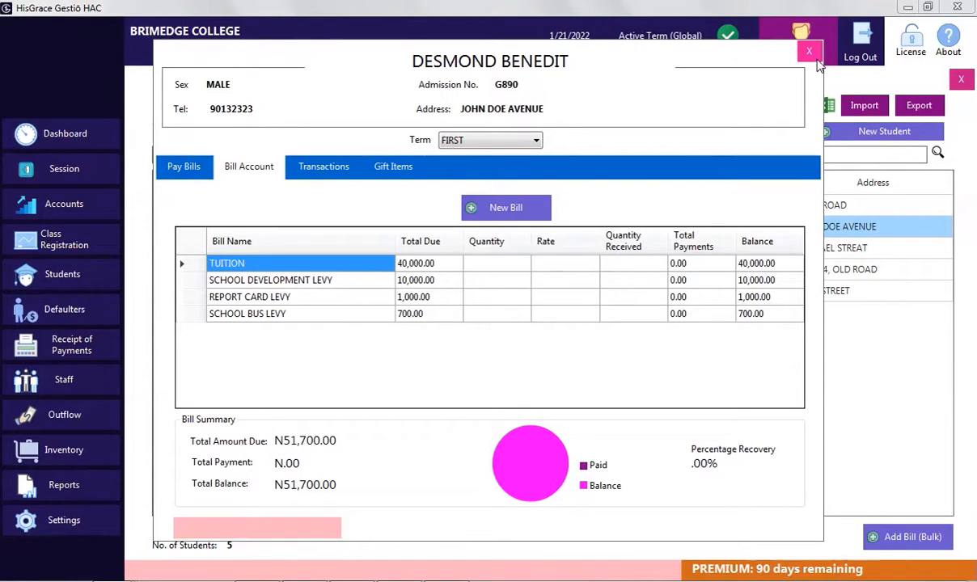
left_click(809, 52)
Start the first student's bill payment with payer and receiver names and CASH mode
right_click(375, 212)
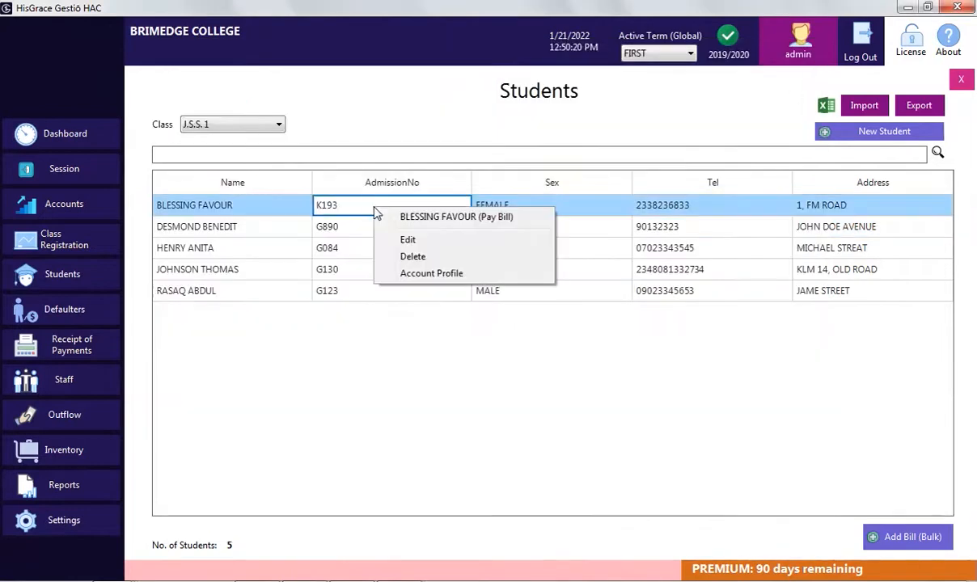
left_click(410, 216)
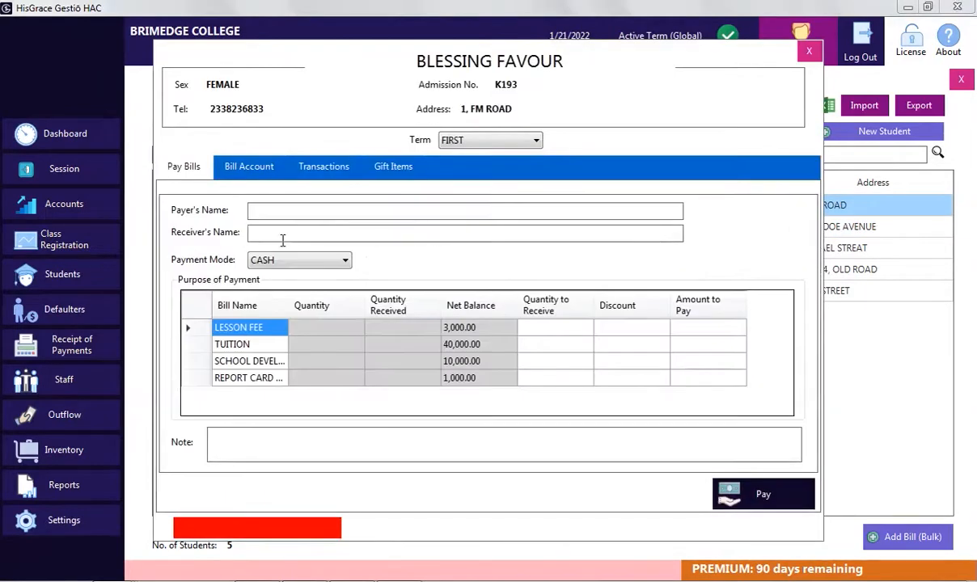
left_click(282, 212)
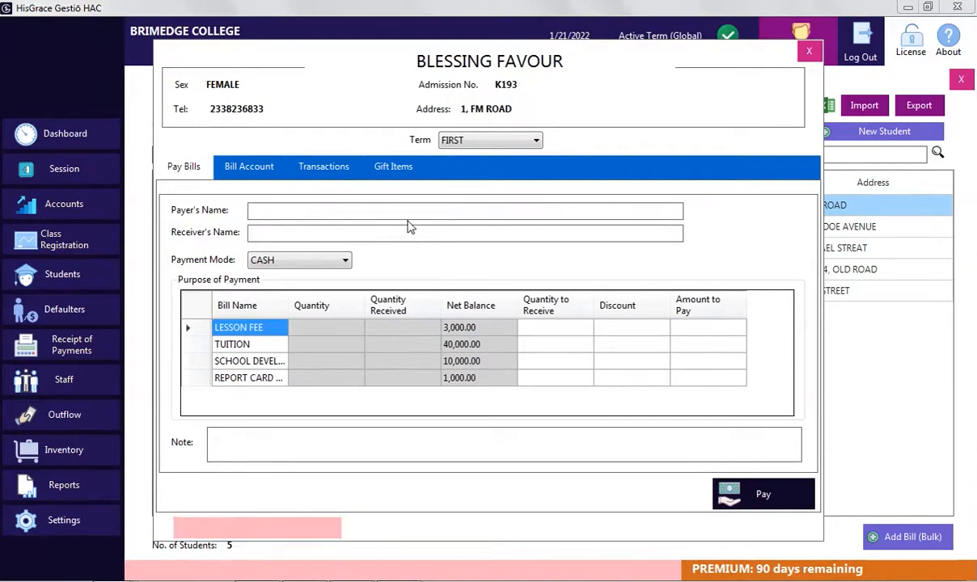
type("Mr. Blessing")
left_click(299, 228)
type("Miss Rutth")
left_click(296, 260)
left_click(296, 276)
Enter lesson fee 3000, tuition 30,000 with a 5000 discount, and development levy 10000
left_click(689, 328)
type("3000")
key("Return")
left_click(636, 348)
type("5000")
left_click(689, 347)
type("30,000")
left_click(635, 362)
left_click(689, 362)
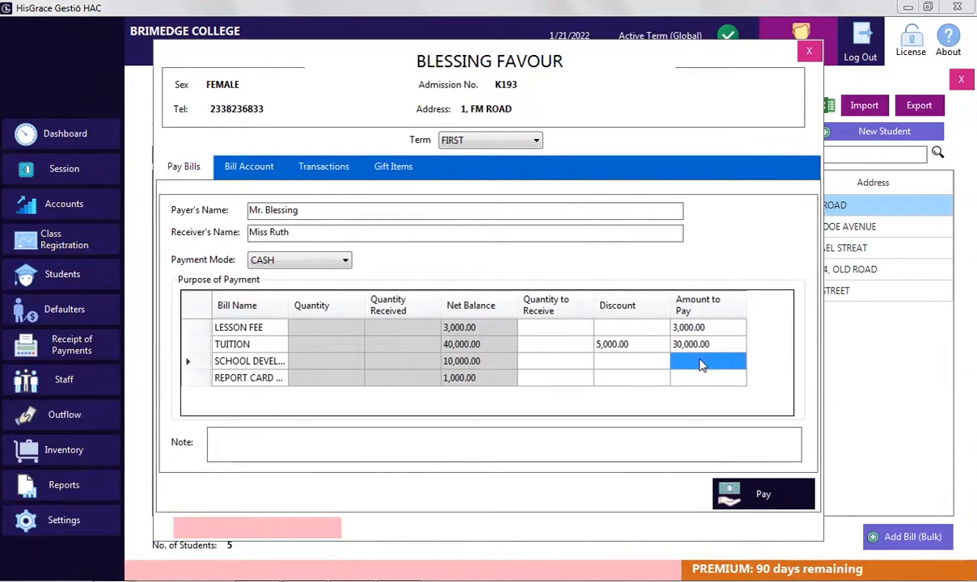
type("10000")
key("Return")
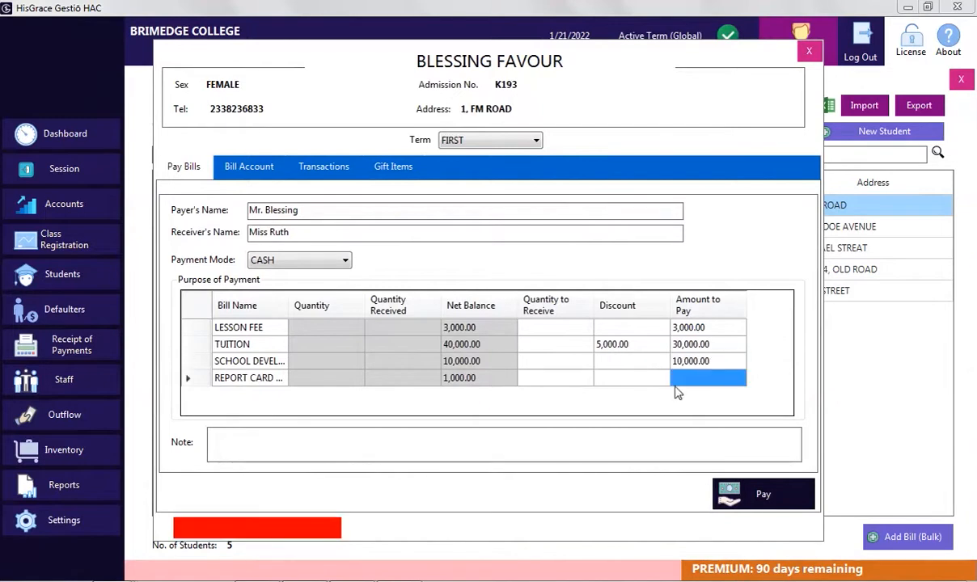
Add a note asking the parent to pay up the balance, then submit and confirm the payment
left_click(462, 449)
type("Pleas")
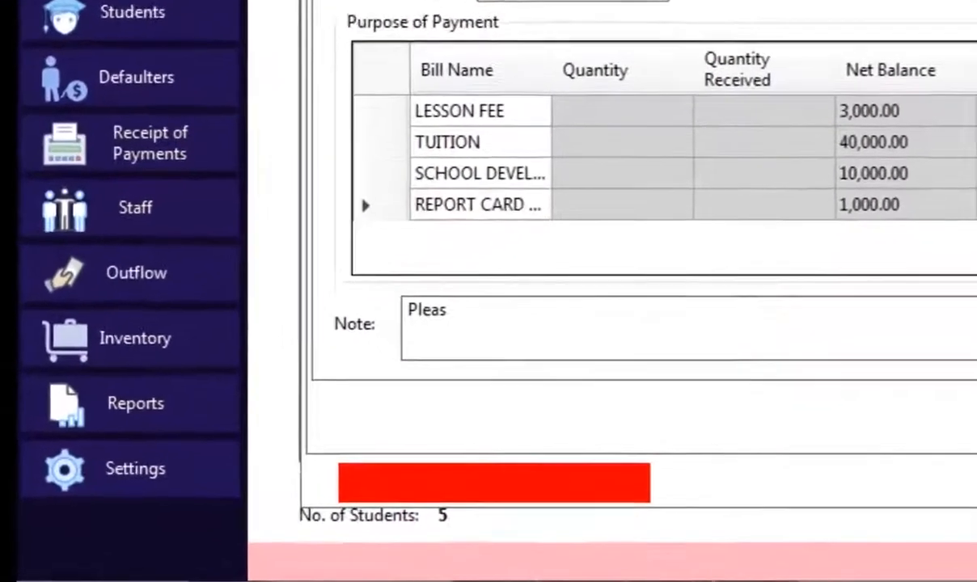
type("e, ")
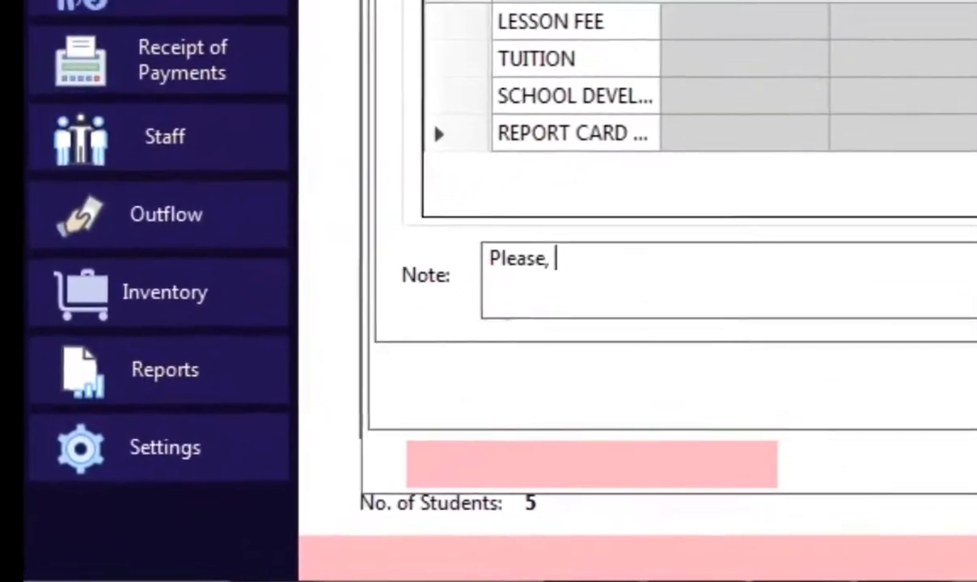
type("pay")
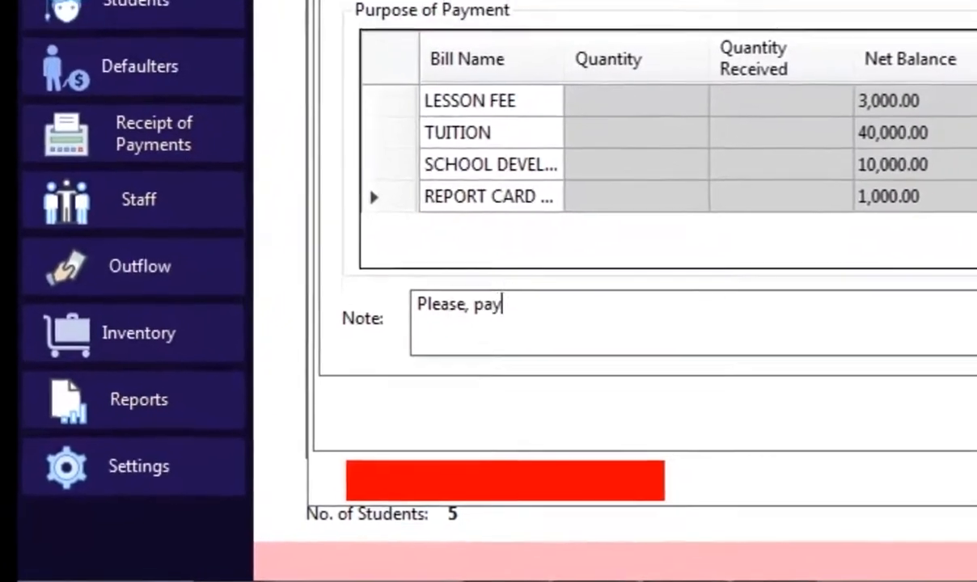
type(" up ")
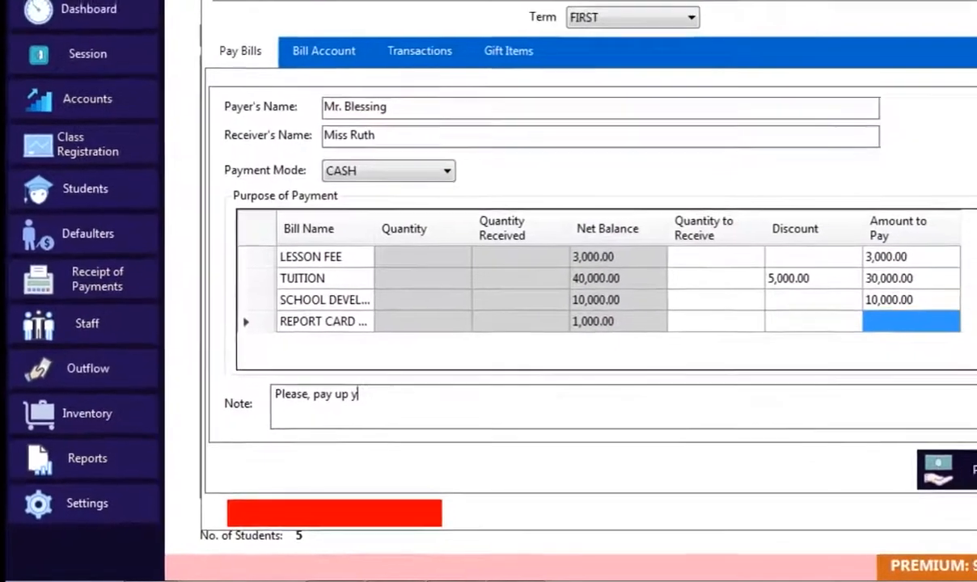
type("your bala")
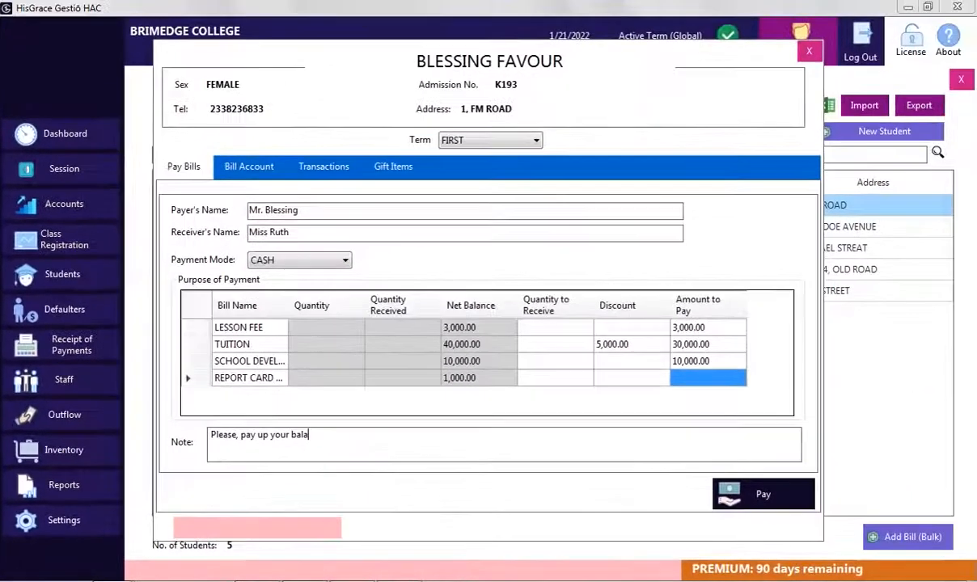
type("nce in time")
left_click(765, 496)
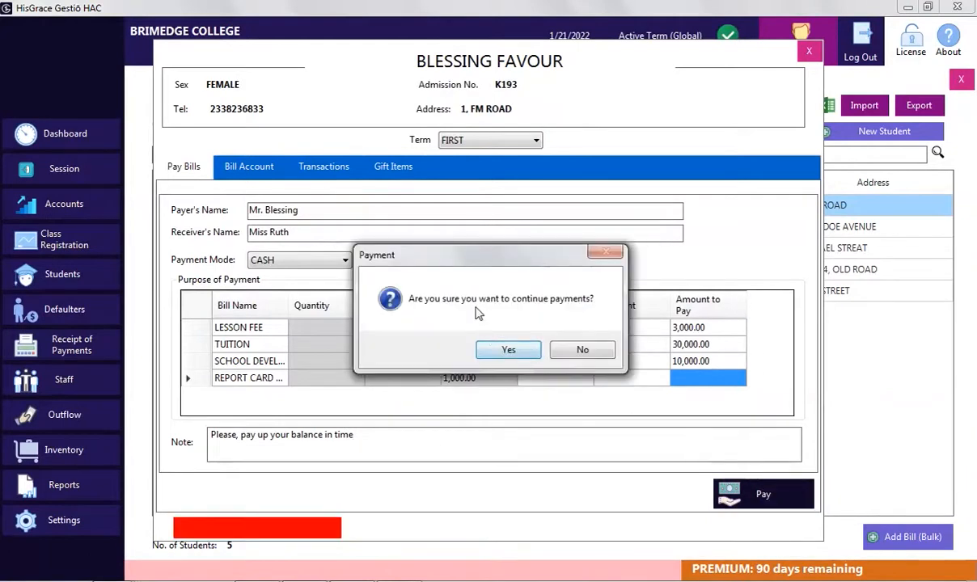
left_click(508, 350)
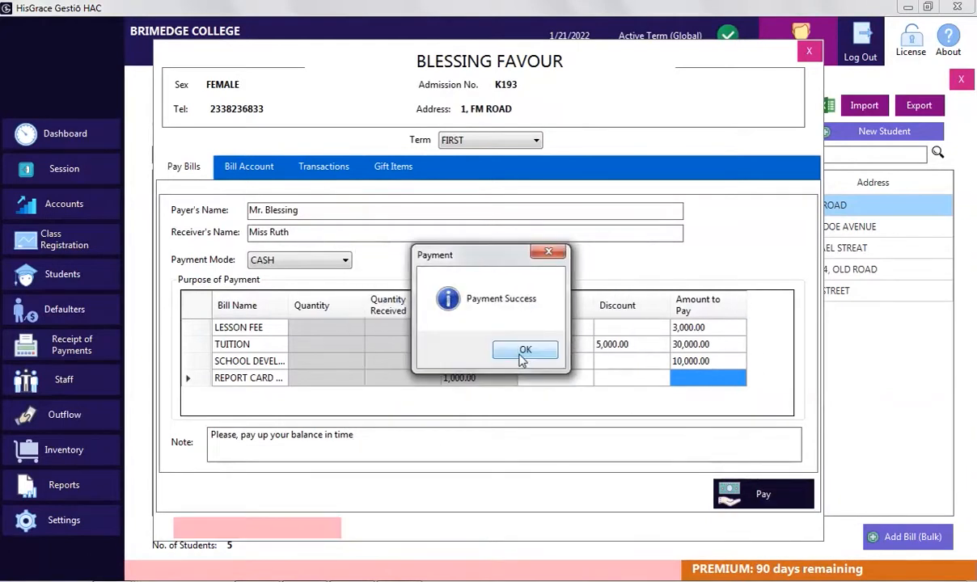
left_click(523, 358)
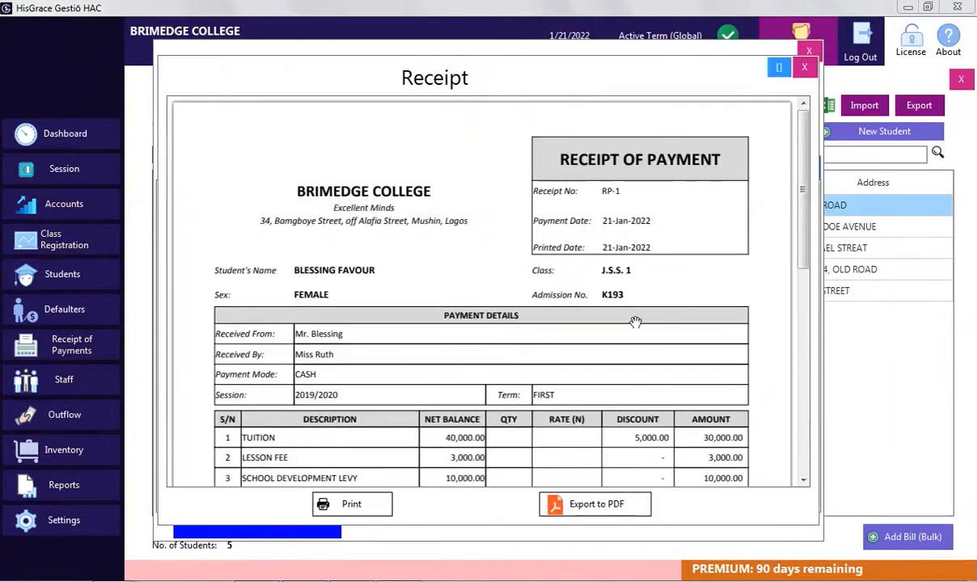
Scroll through the payment receipt preview and close it
left_click_drag(805, 245, 755, 322)
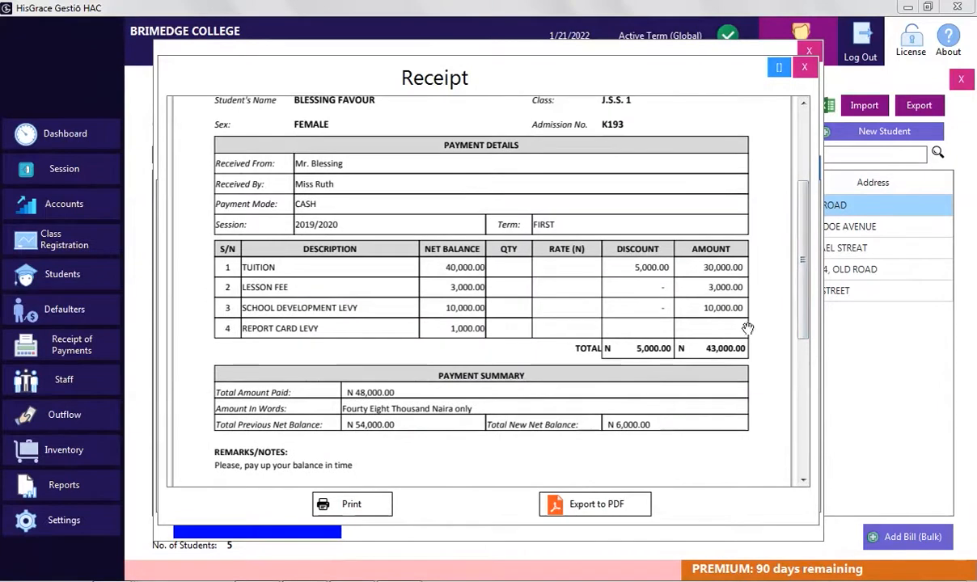
scroll(594, 428, "up", 4)
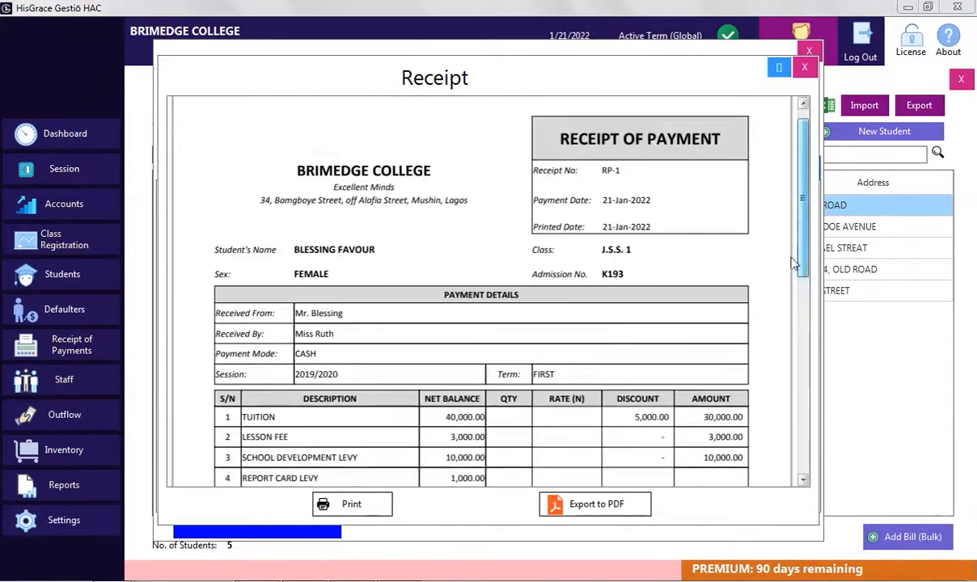
left_click(804, 67)
Review the first student's updated bill balances and transactions, then select the last student
left_click(250, 167)
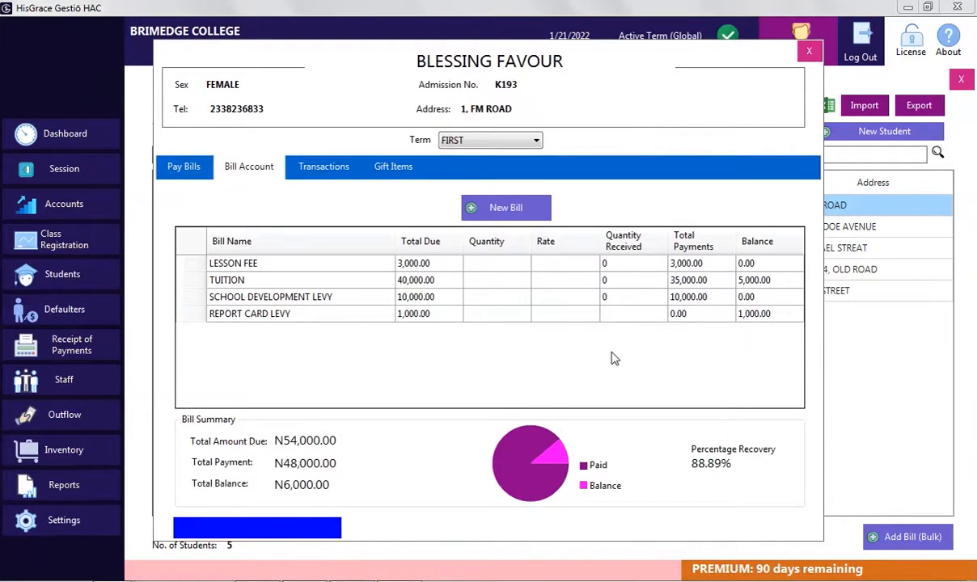
left_click(324, 168)
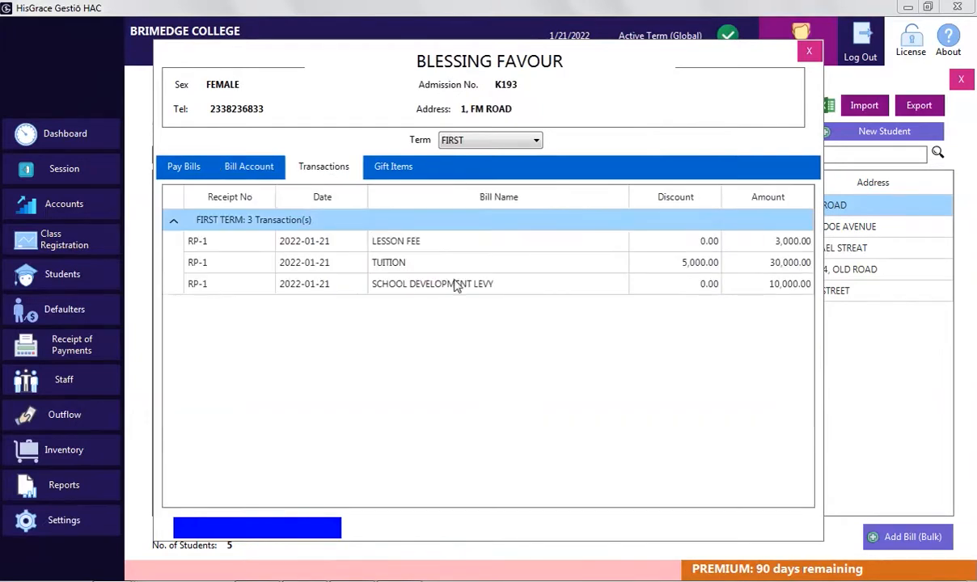
left_click(809, 51)
left_click(365, 296)
Start the last student's payment with payer and receiver names and BANK TRANSFER mode
right_click(365, 296)
left_click(398, 304)
left_click(517, 212)
type("Parent")
key("Tab")
type("Mr")
key("BackSpace")
type("iss James")
left_click(300, 260)
left_click(283, 284)
Enter payments: tuition 40000, development levy 10000, report card 1000, bus levy 700, lesson fee 6000
left_click(708, 327)
type("40000")
key("Return")
type("10000")
key("Return")
type("1000")
key("Return")
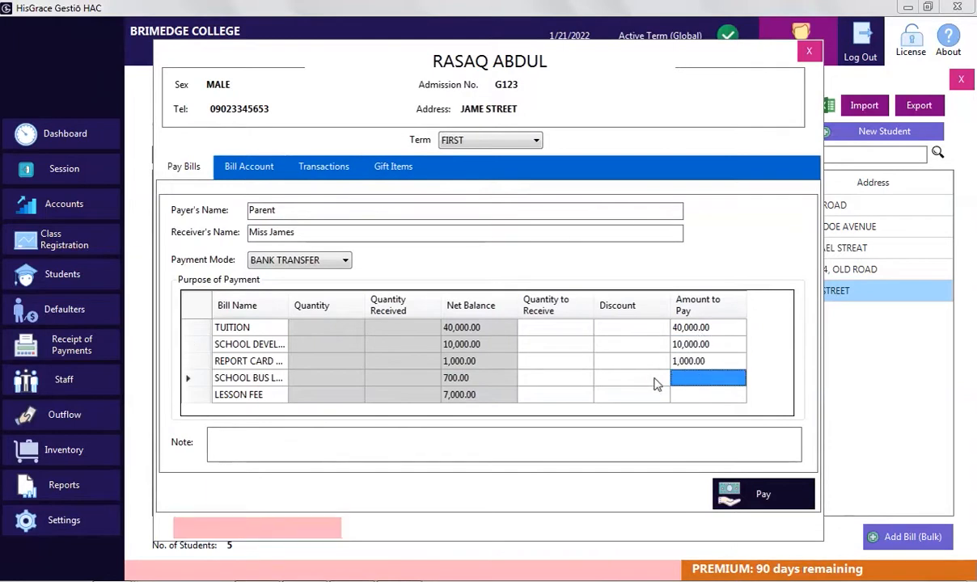
type("700")
key("Return")
type("6000")
key("Return")
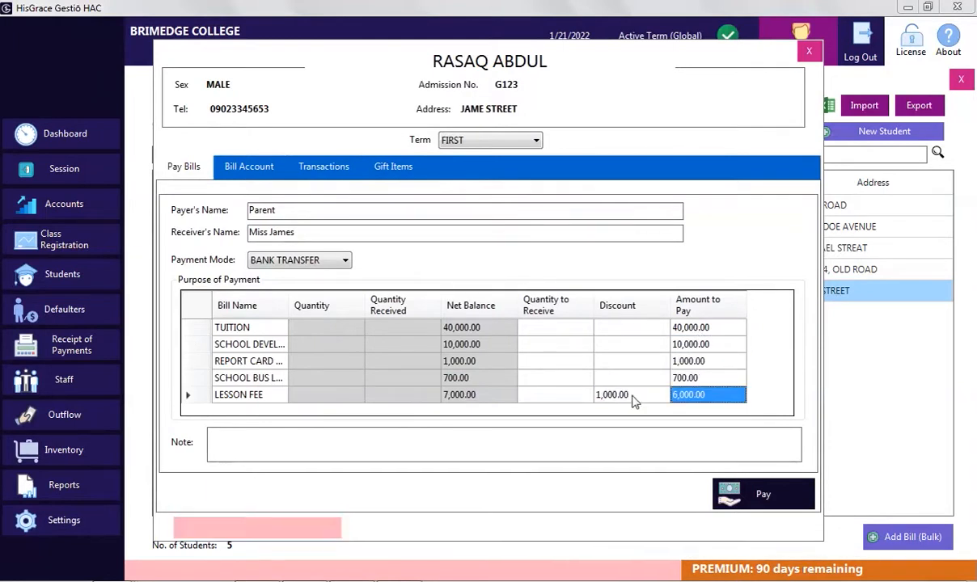
Submit the bank-transfer payment and confirm it
left_click(742, 445)
type("T")
key("BackSpace")
left_click(756, 494)
left_click(527, 353)
Close the receipt, check the zero remaining balance, and close the student's account
left_click_drag(803, 187, 786, 300)
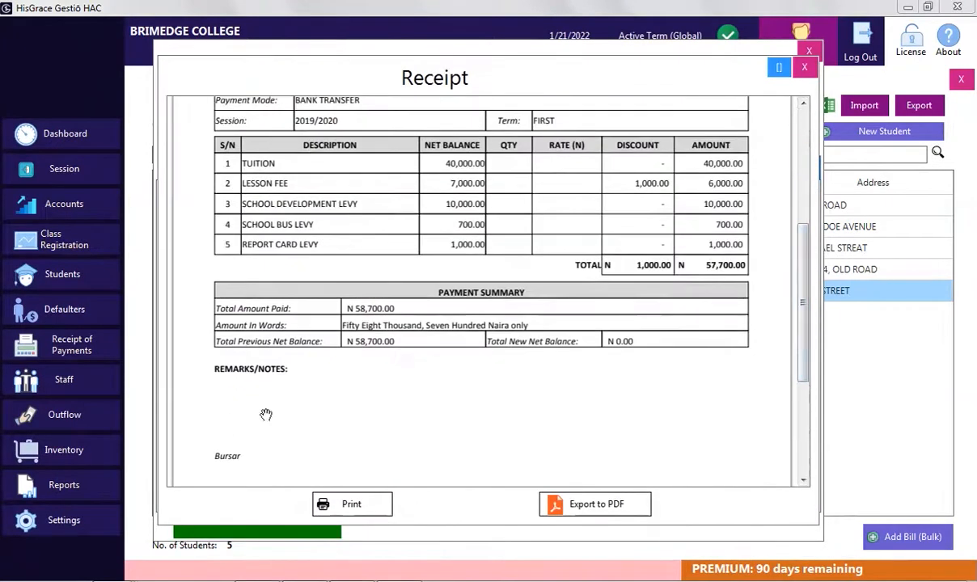
left_click(800, 73)
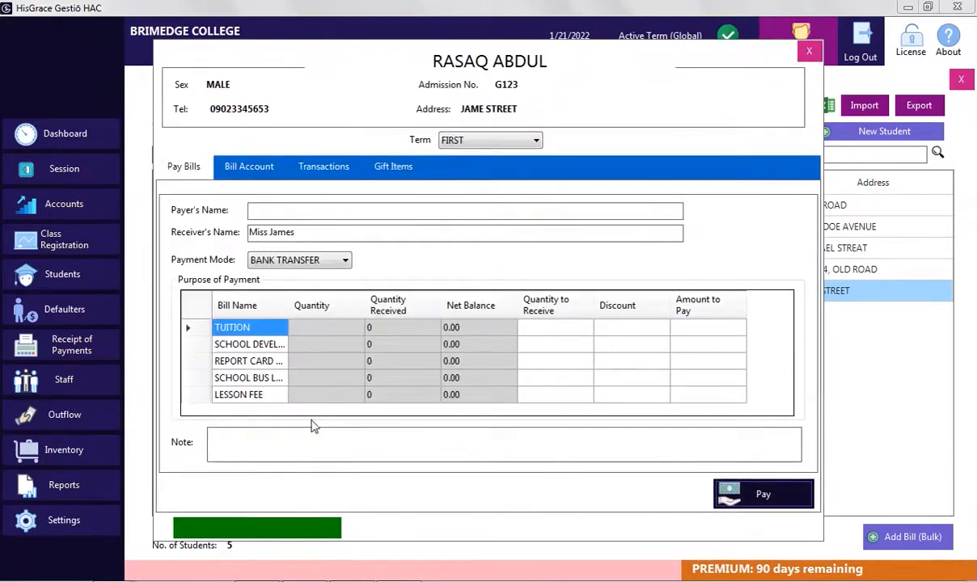
left_click(249, 165)
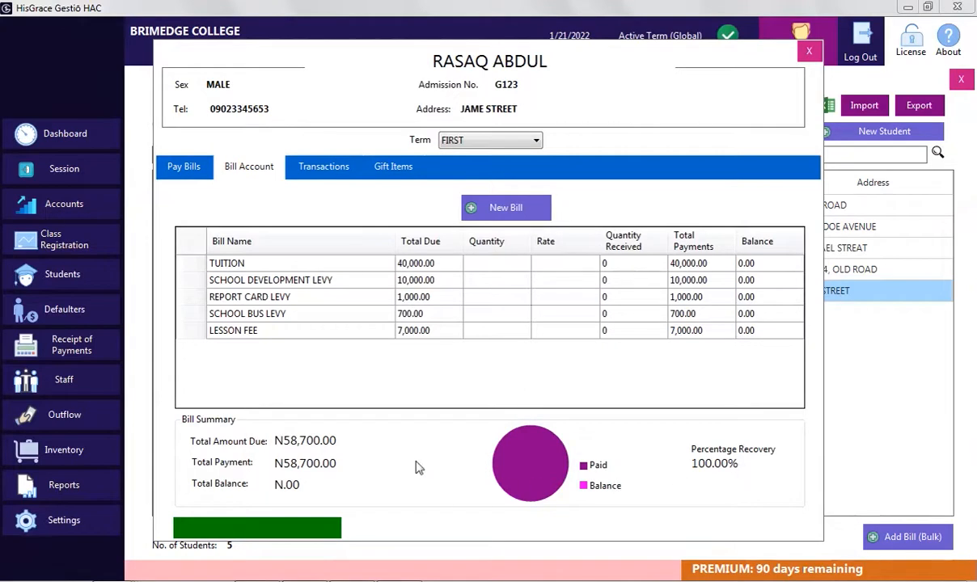
left_click(809, 51)
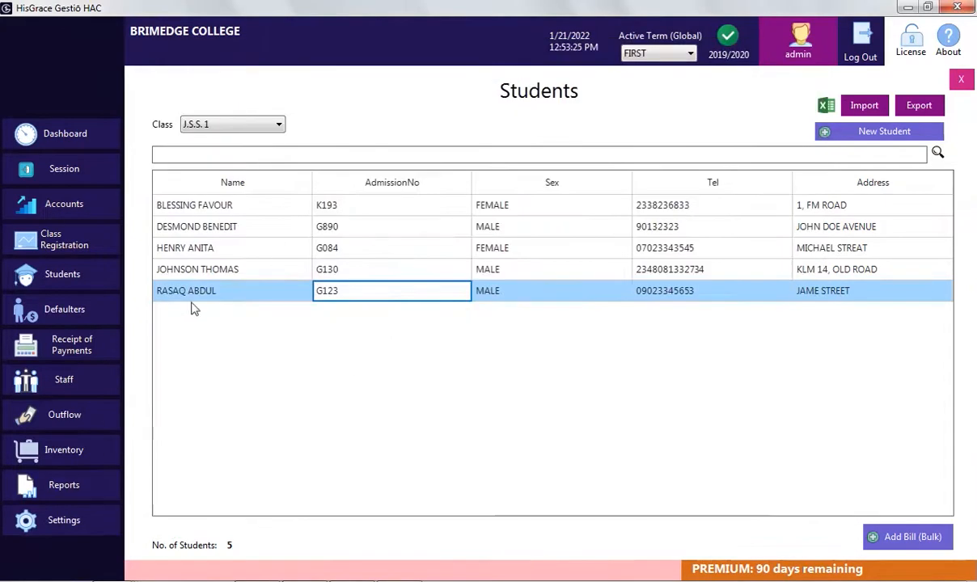
Set logo.png as the school logo and change the school name from BRIMEDGE to HISGRACE COLLEGE
left_click(64, 520)
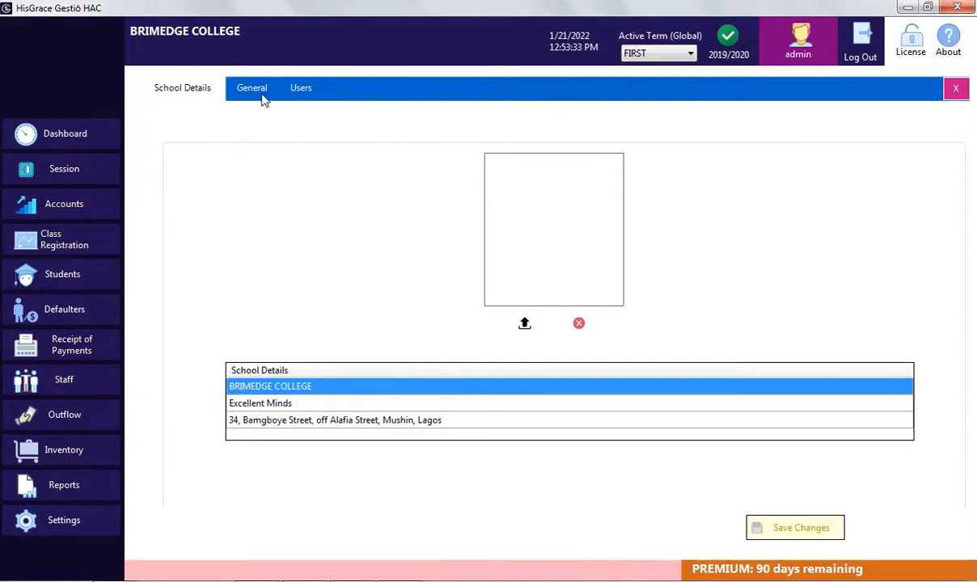
left_click(524, 324)
left_click(60, 234)
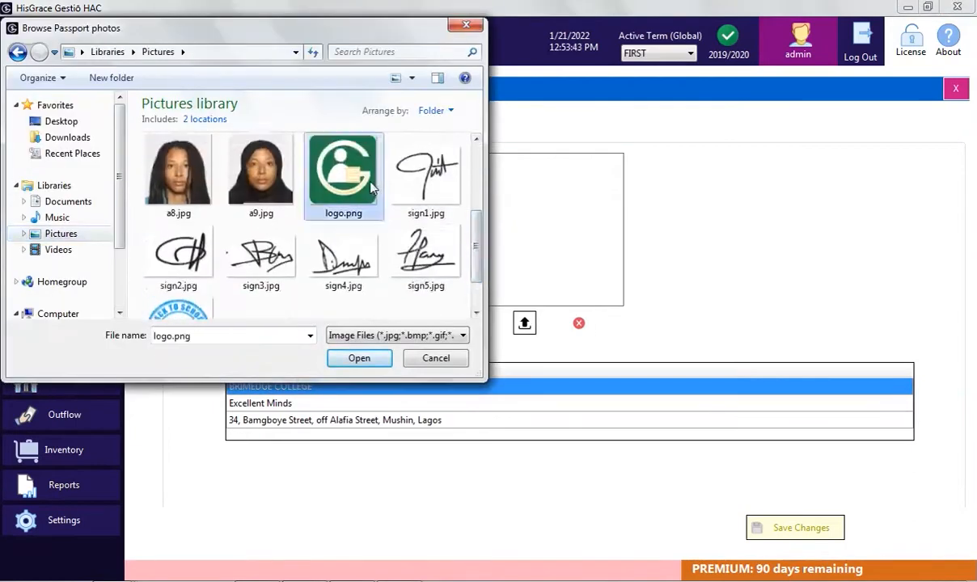
double_click(325, 166)
left_click(323, 387)
left_click_drag(269, 387, 181, 370)
type("HISGR")
Replace the street part of the school address with Agbade
left_click(253, 407)
left_click(399, 423)
left_click(414, 422)
key("shift+Home")
type("agbade")
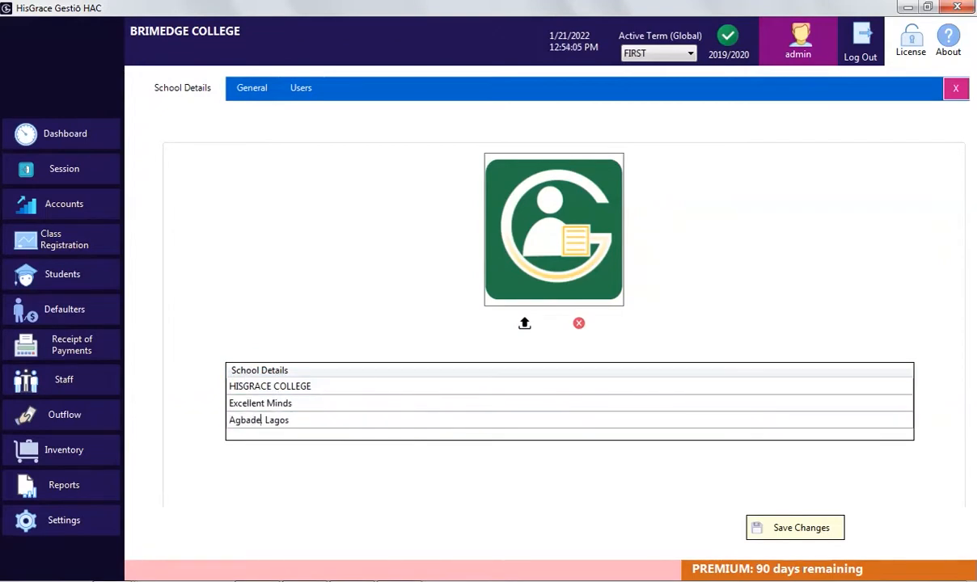
type(",")
Load the bursar's signature image on General and add the INTERNET TRANSFER payment mode
left_click(258, 91)
left_click(566, 197)
scroll(437, 174, "down", 5)
double_click(428, 263)
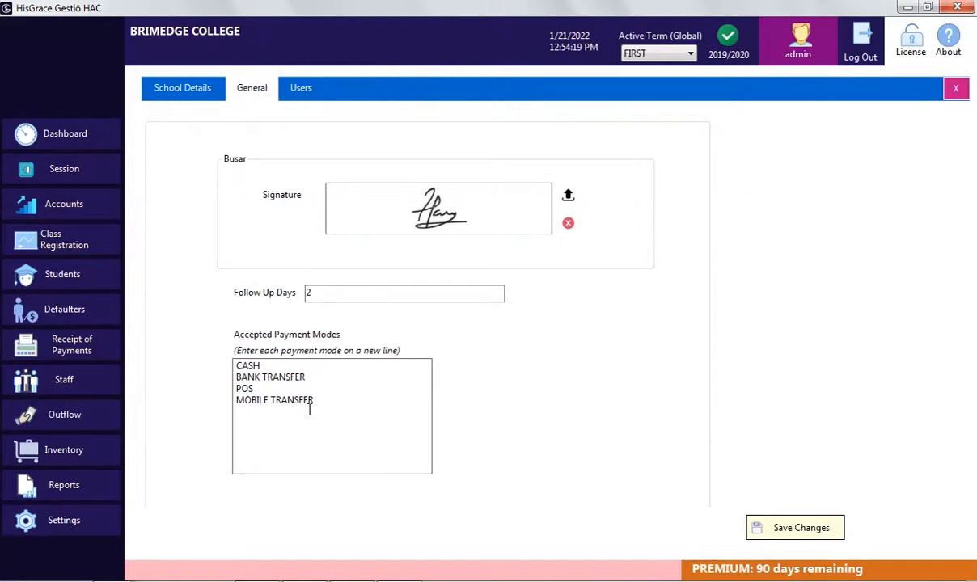
type("INTERN")
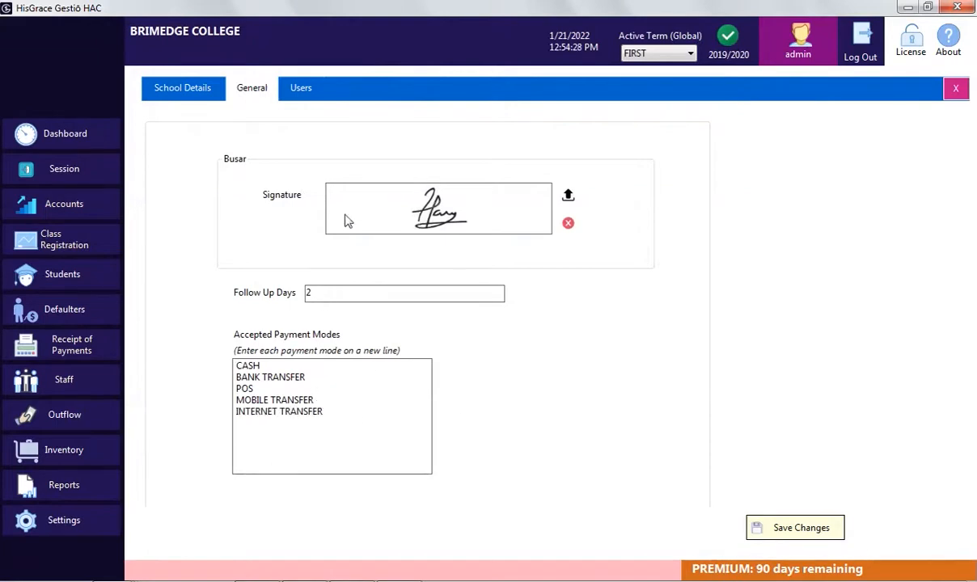
type("ET TRANSFER")
Save the settings changes, glance at the program users list, and close Settings
left_click(797, 534)
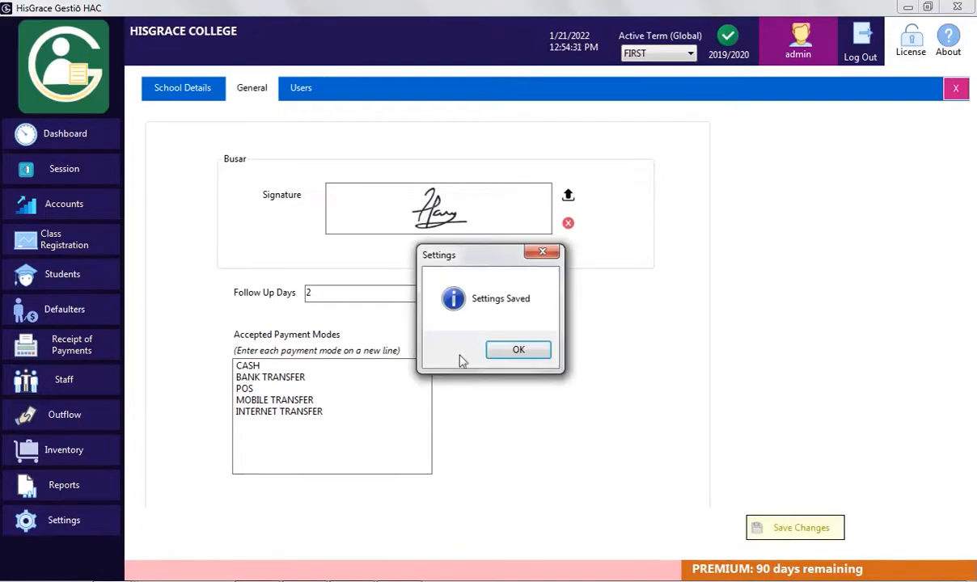
left_click(514, 358)
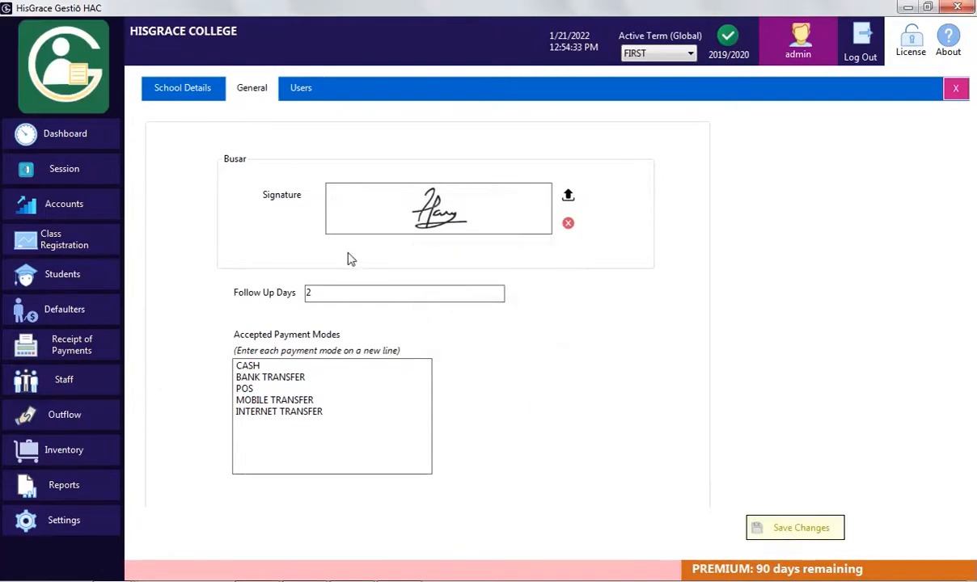
left_click(298, 91)
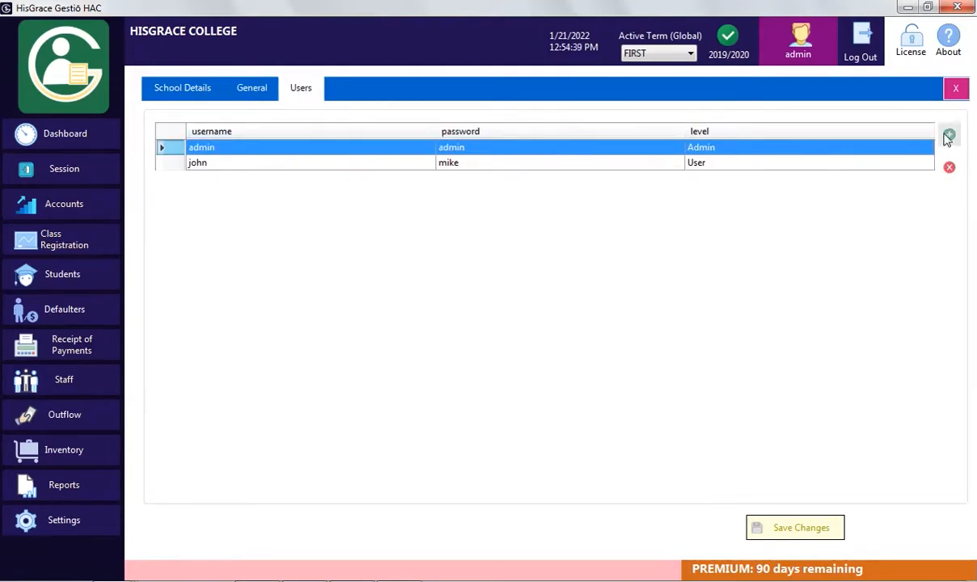
left_click(950, 134)
left_click(956, 89)
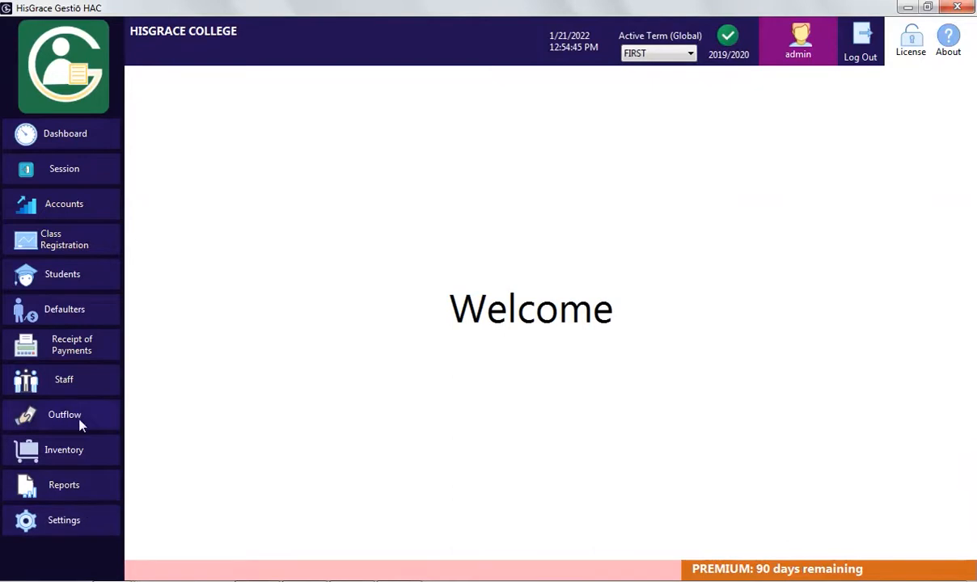
Open the receipt details for RP-2 from the Receipt of Payments list
left_click(78, 341)
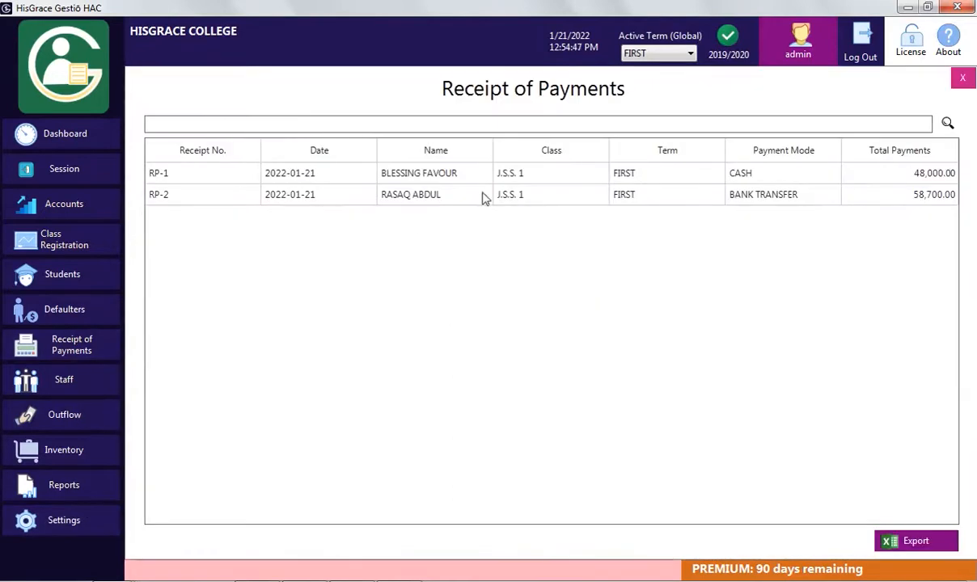
left_click(431, 178)
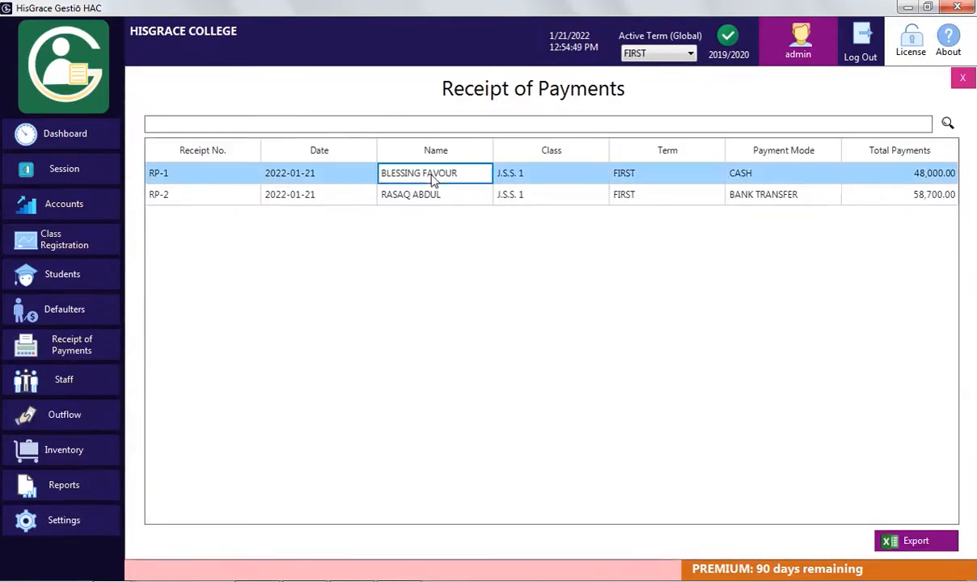
left_click(411, 194)
right_click(447, 195)
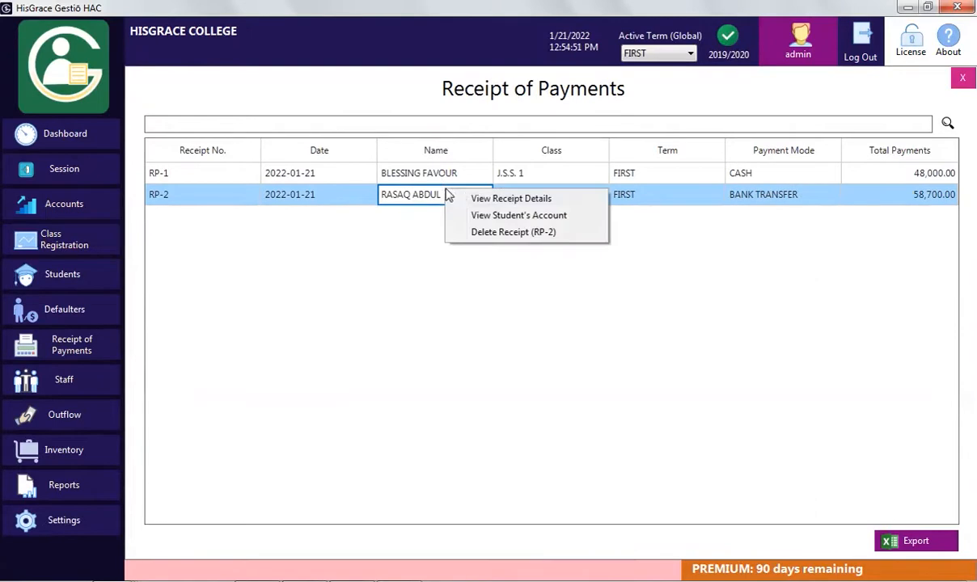
left_click(516, 203)
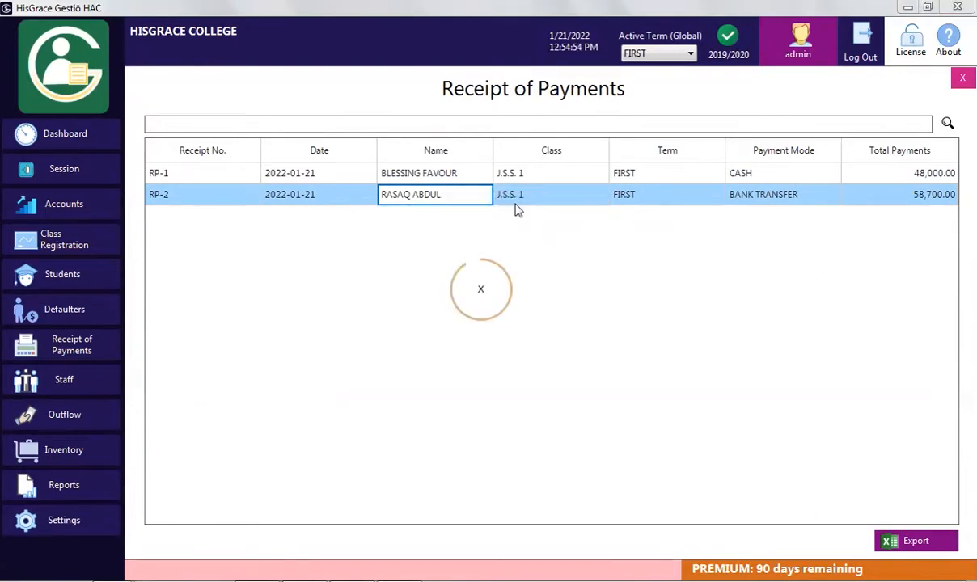
Look over the RP-2 receipt, close it, and show the Dashboard with 37.80% recovery
scroll(811, 239, "down", 1)
left_click_drag(811, 239, 812, 230)
left_click_drag(647, 78, 647, 120)
mouse_move(807, 300)
left_mouse_down()
mouse_move(811, 417)
mouse_move(806, 290)
left_mouse_up()
left_click(804, 110)
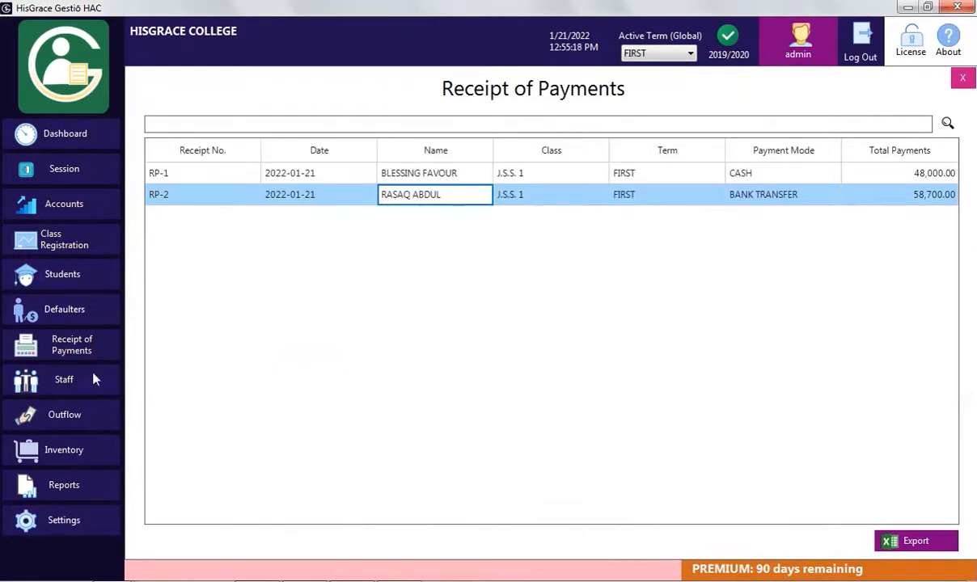
left_click(73, 136)
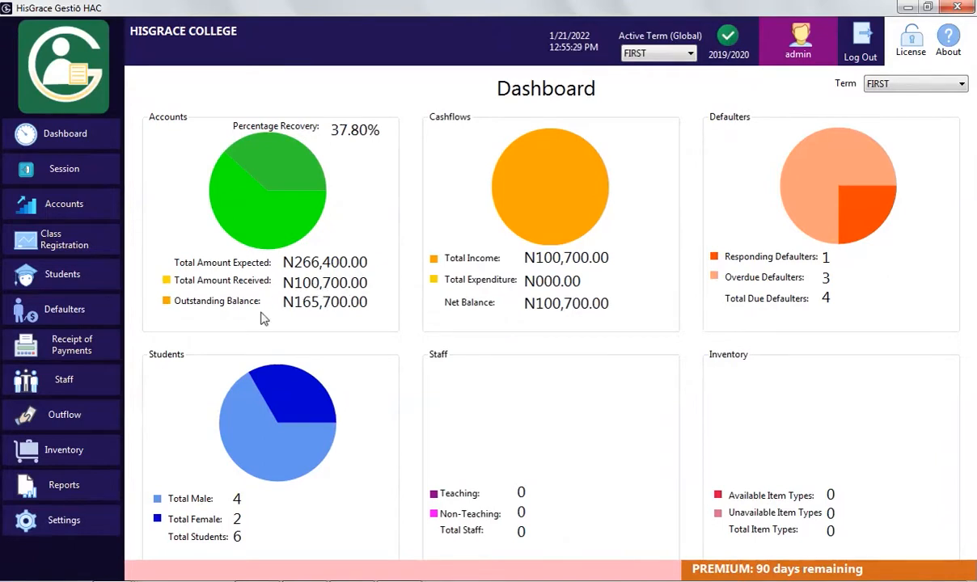
Review the Responding Defaulters who paid partially and select the defaulter's record
left_click(78, 312)
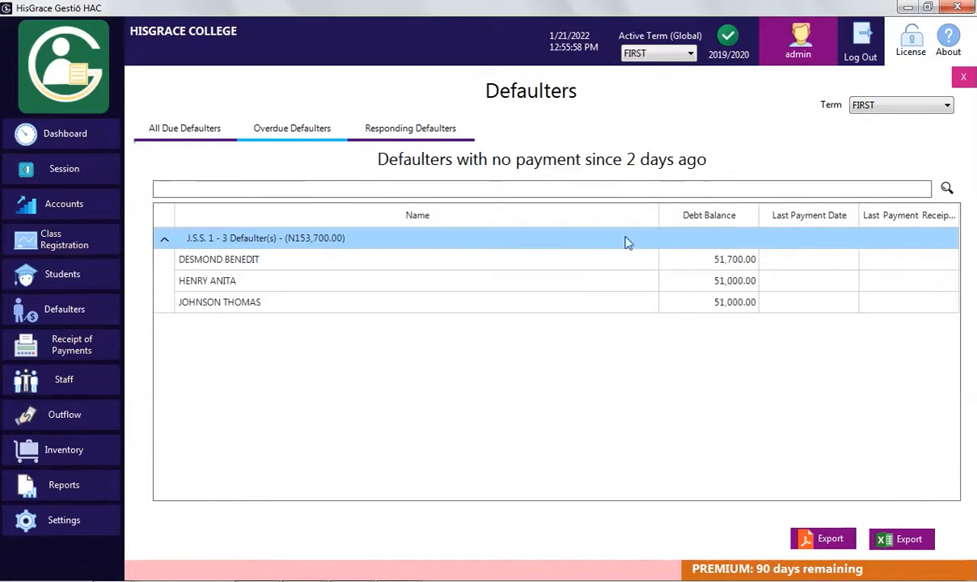
left_click(455, 134)
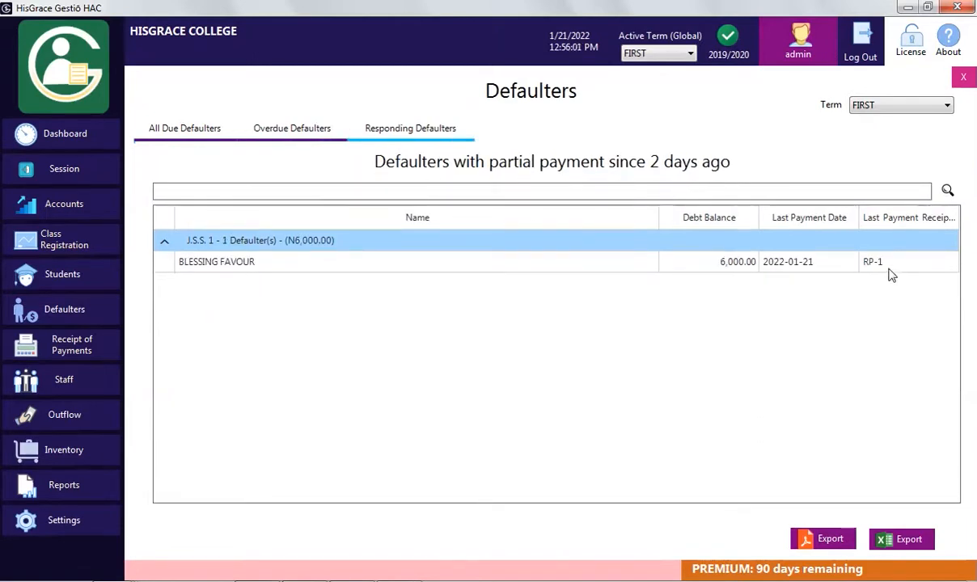
left_click(863, 261)
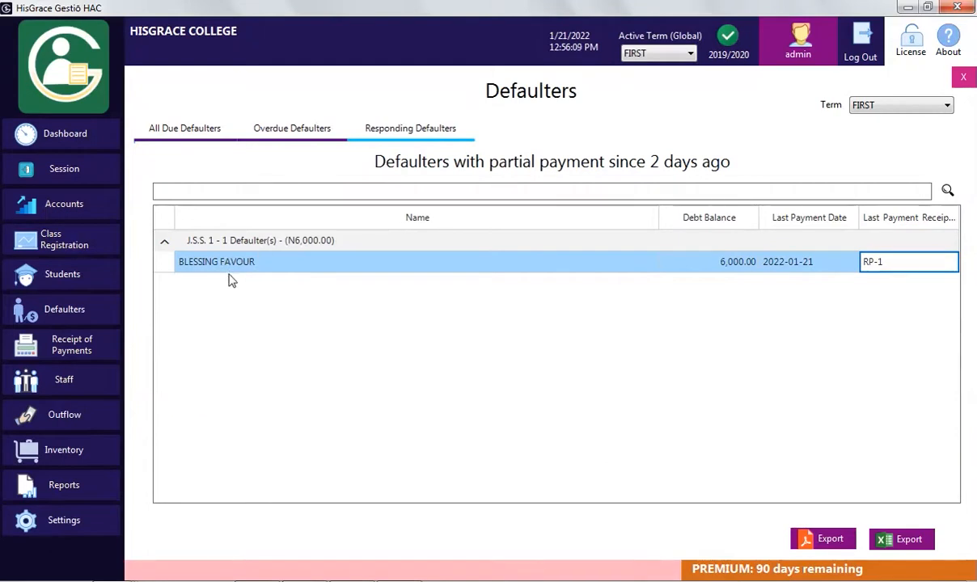
Check the SALARY account's N40,280.00 inflow in Expenditure Accounts Transactions, then open Staff
left_click(57, 200)
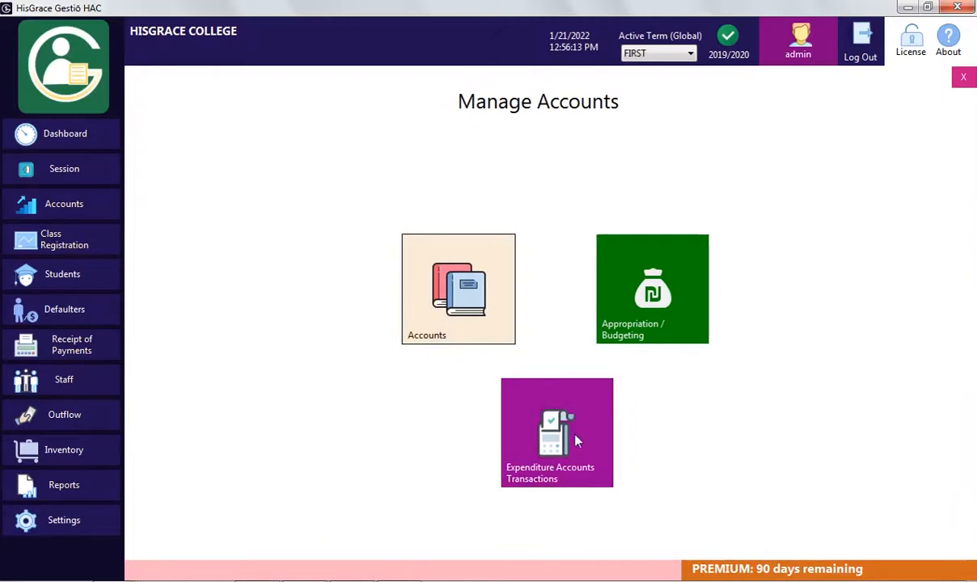
left_click(601, 388)
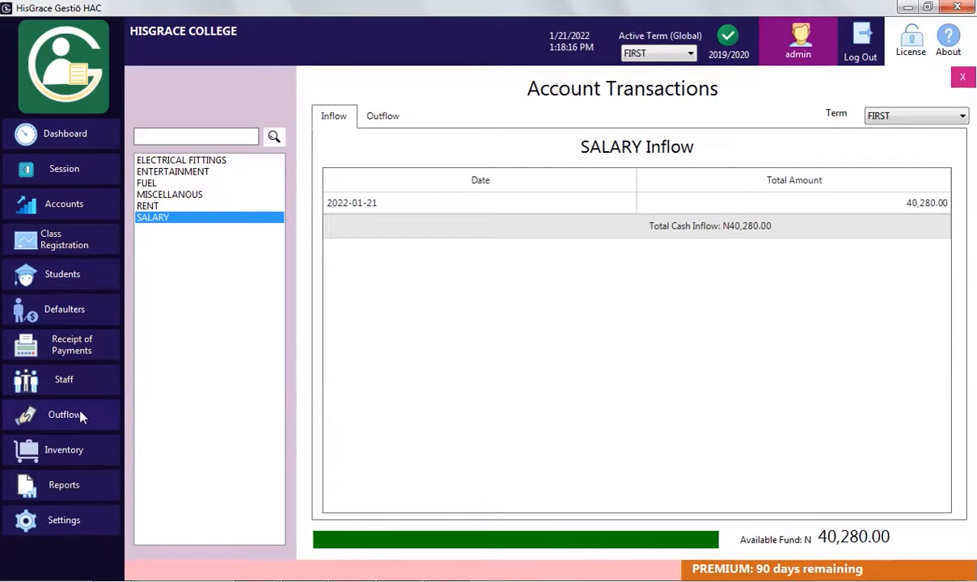
left_click(85, 383)
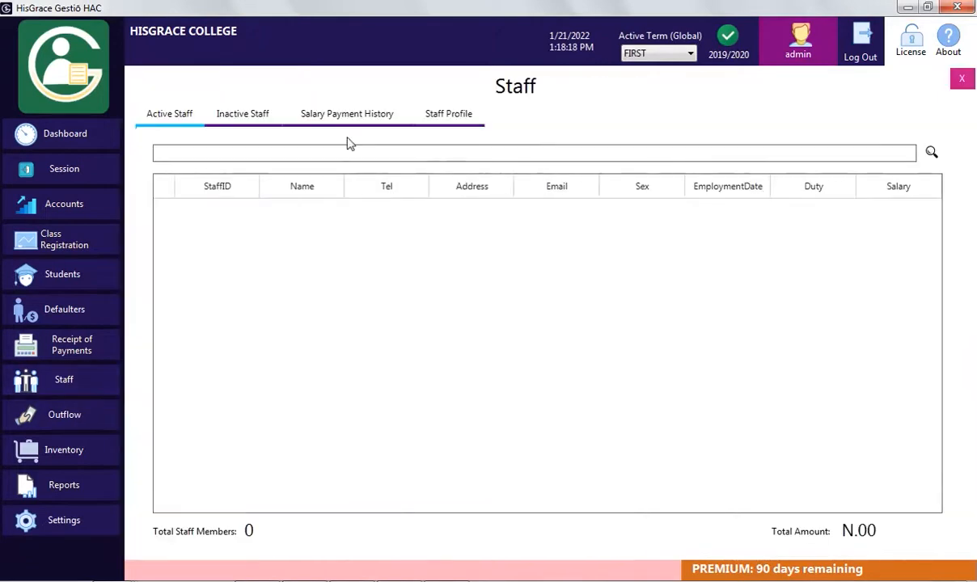
Add a CLASS TEACHER employed 20-May-2003 with salary 9000, including name, address, phone and e-mail
left_click(441, 118)
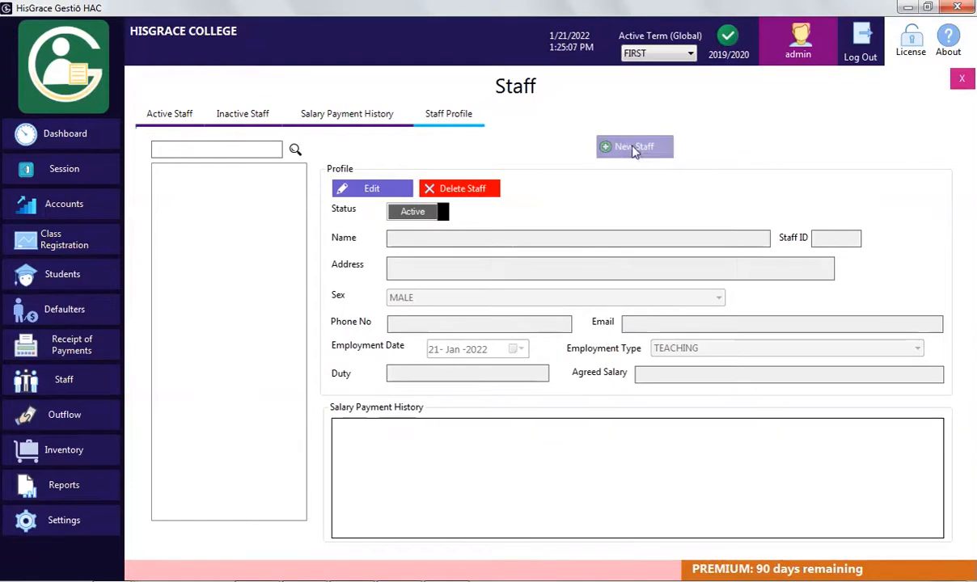
left_click(636, 150)
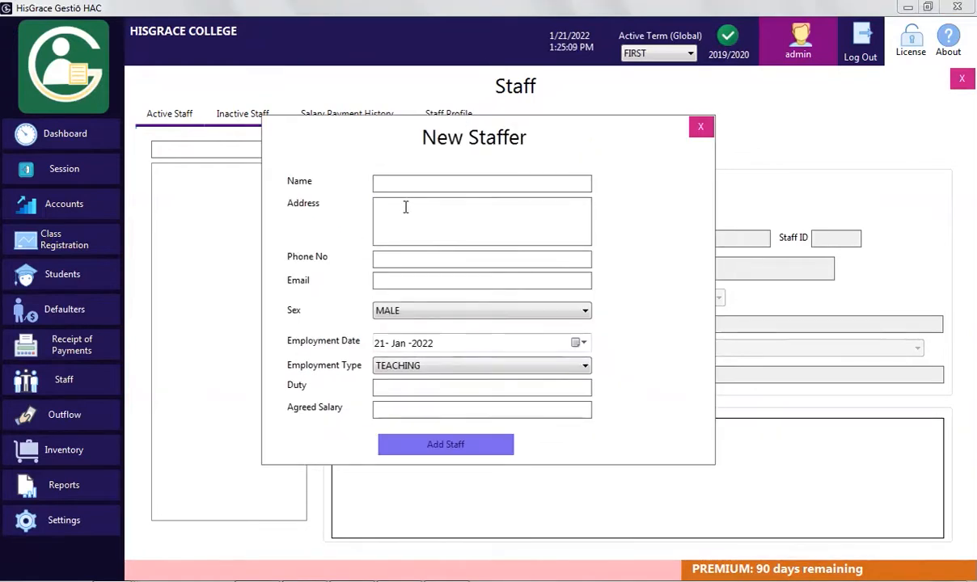
left_click(502, 212)
type("King Avenue")
key("Tab")
key("Tab")
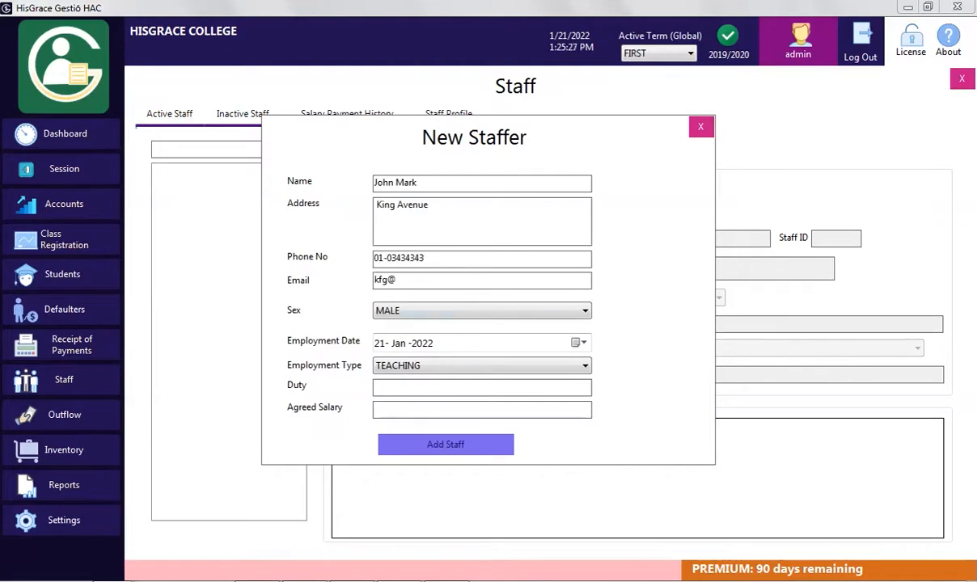
left_click(577, 343)
left_click(448, 368)
left_click(448, 367)
left_click(394, 418)
left_click(433, 429)
left_click(433, 387)
type("CLASS TEACHER")
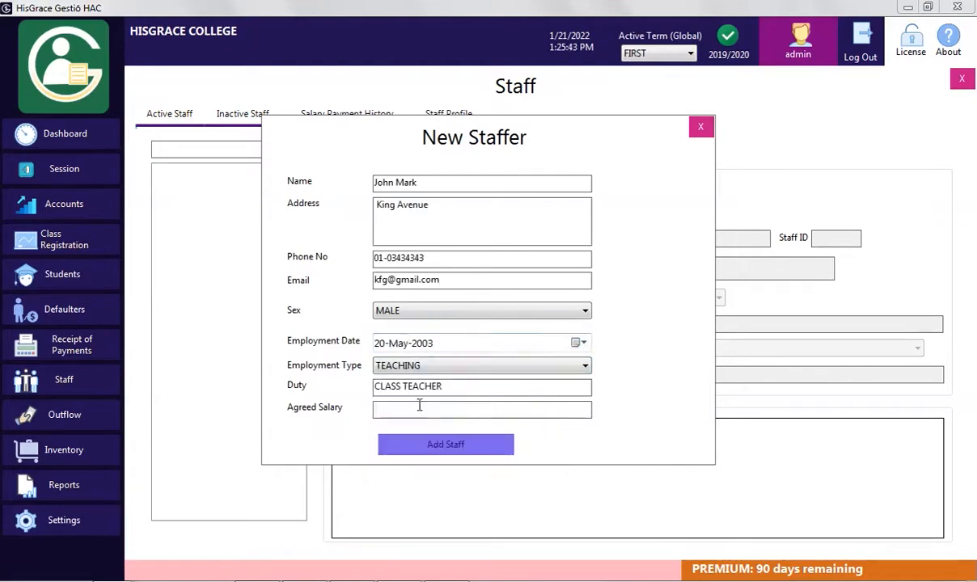
key("Tab")
type("9000")
left_click(446, 444)
Add a female NON-TEACHING CLEANER employed 03-Oct-2021 with salary 5000, including contact details
left_click(635, 147)
key("Tab")
key("Tab")
key("Tab")
left_click(414, 311)
left_click(414, 339)
left_click(399, 367)
left_click(405, 392)
type("CLEANER")
key("Tab")
type("5000")
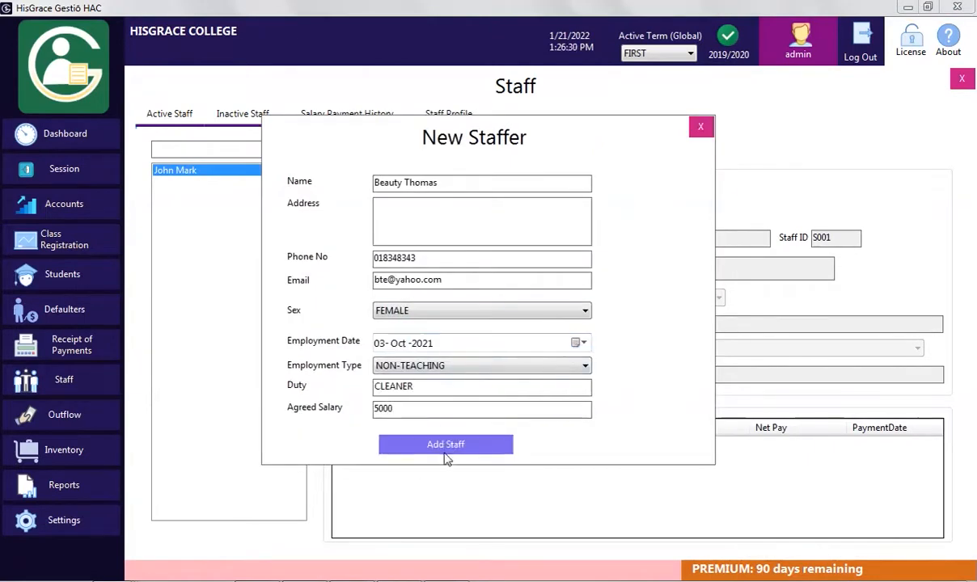
left_click(445, 450)
left_click(701, 127)
Add a VICE PRINCIAL employed 01-Oct-2005 with salary 12000, including address, phone and e-mail
left_click(649, 152)
key("Tab")
type("London Street")
left_click(435, 260)
type("090234544")
key("Tab")
left_click(580, 343)
double_click(383, 364)
left_click(383, 365)
left_click(424, 343)
type("2005")
left_click(458, 388)
type("VICE PRINCIAL")
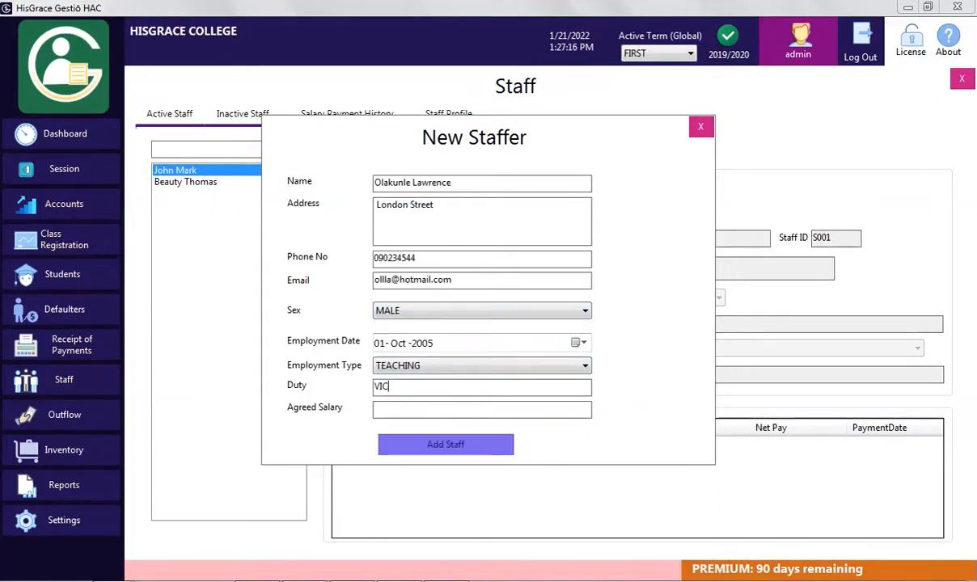
key("Tab")
type("12000")
left_click(447, 444)
left_click(506, 345)
Edit the class teacher's profile to add the initial 'O.' to the name and save
left_click(200, 181)
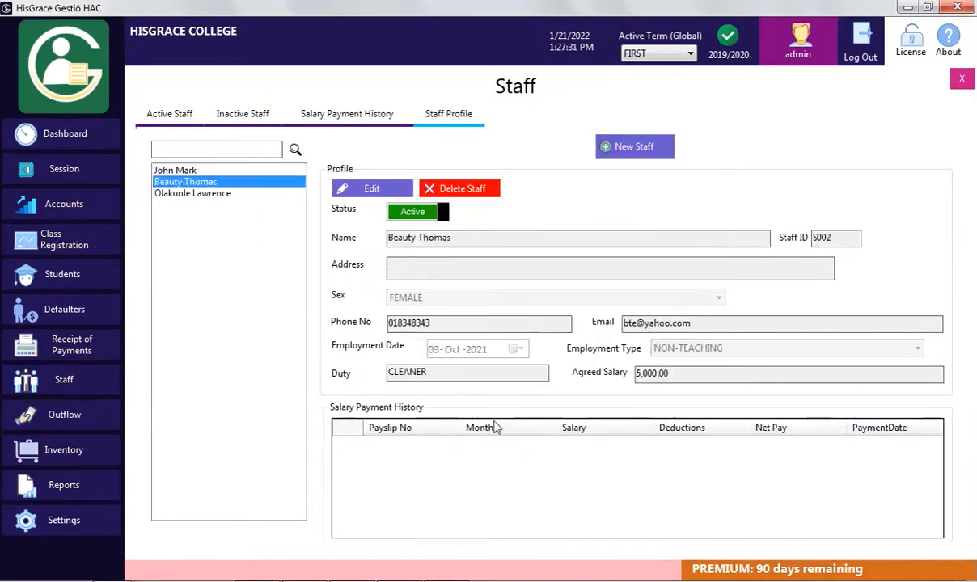
left_click(194, 171)
left_click(372, 187)
left_click(453, 238)
type("O.")
left_click(533, 188)
left_click(499, 341)
Check the active and inactive staff lists, then return to the Dashboard charts
left_click(178, 112)
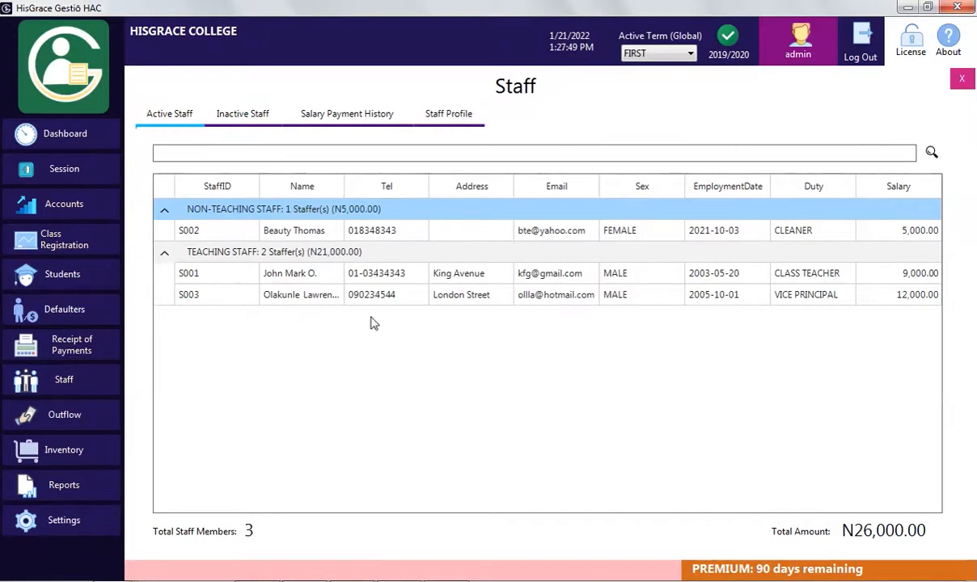
left_click(259, 122)
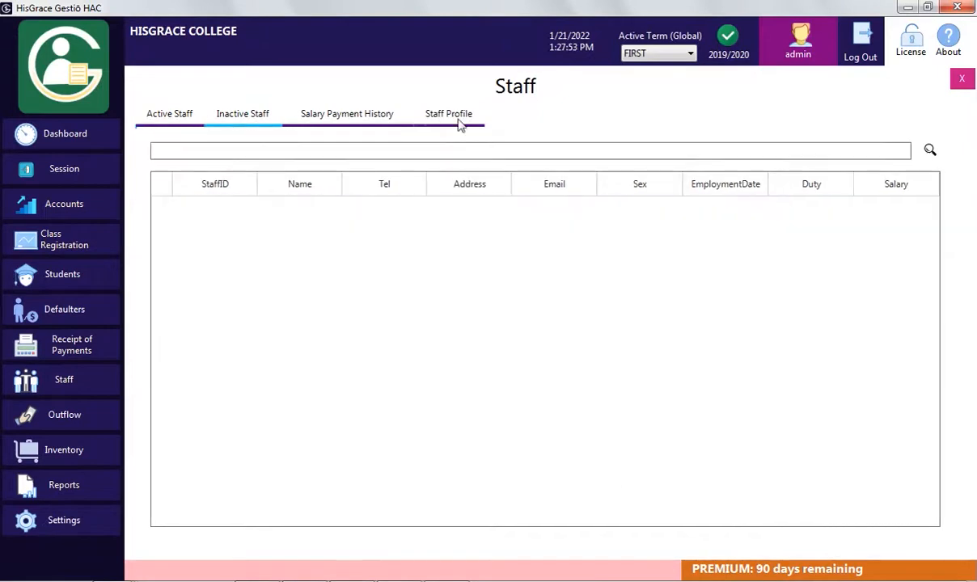
left_click(180, 115)
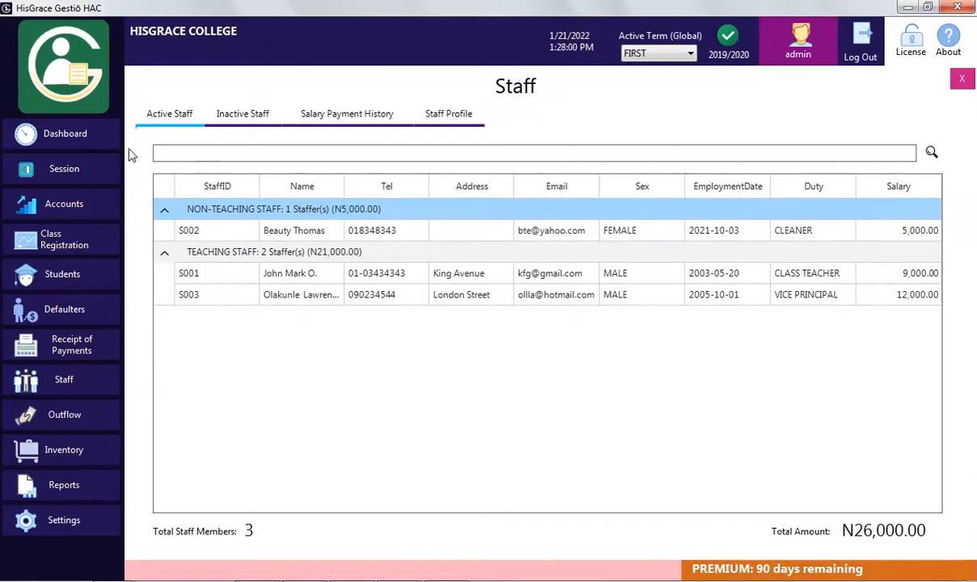
left_click(81, 138)
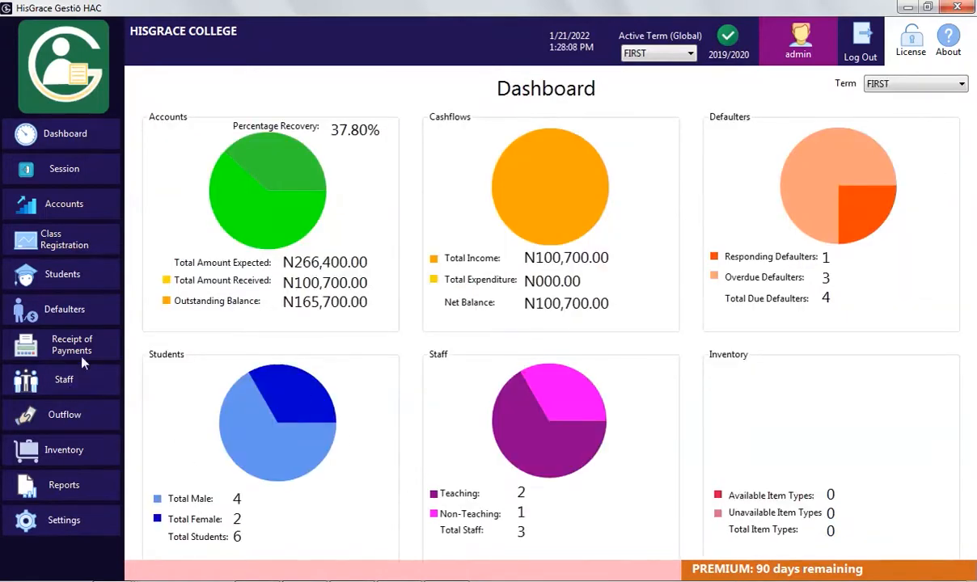
Start a new payment voucher from the RENT account and enter the payee's name
left_click(71, 408)
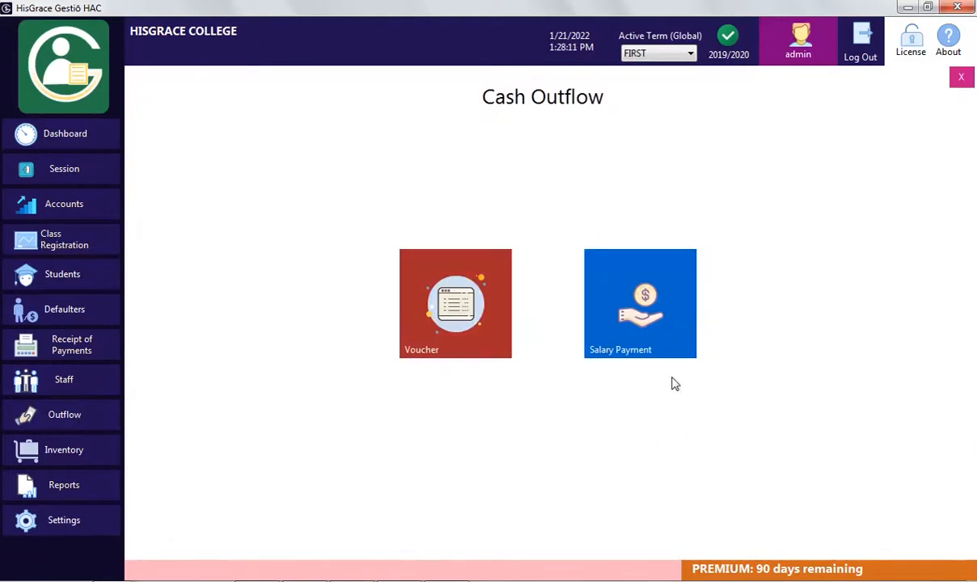
left_click(433, 306)
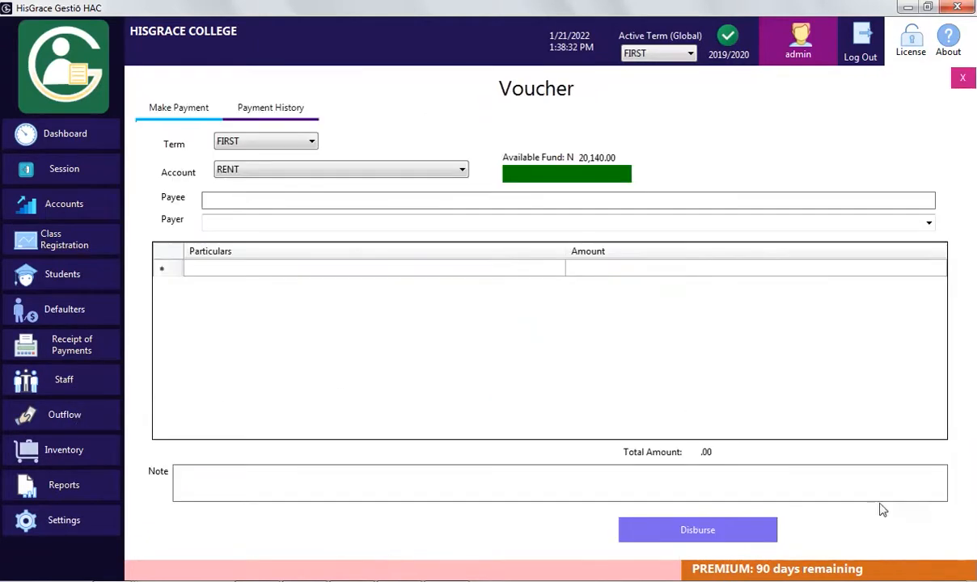
left_click(282, 177)
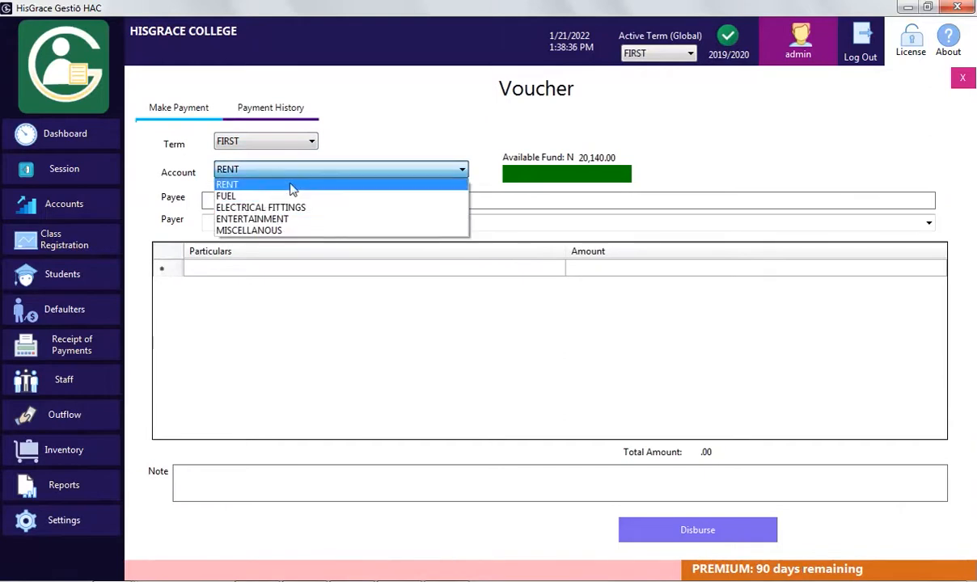
left_click(290, 186)
left_click(301, 202)
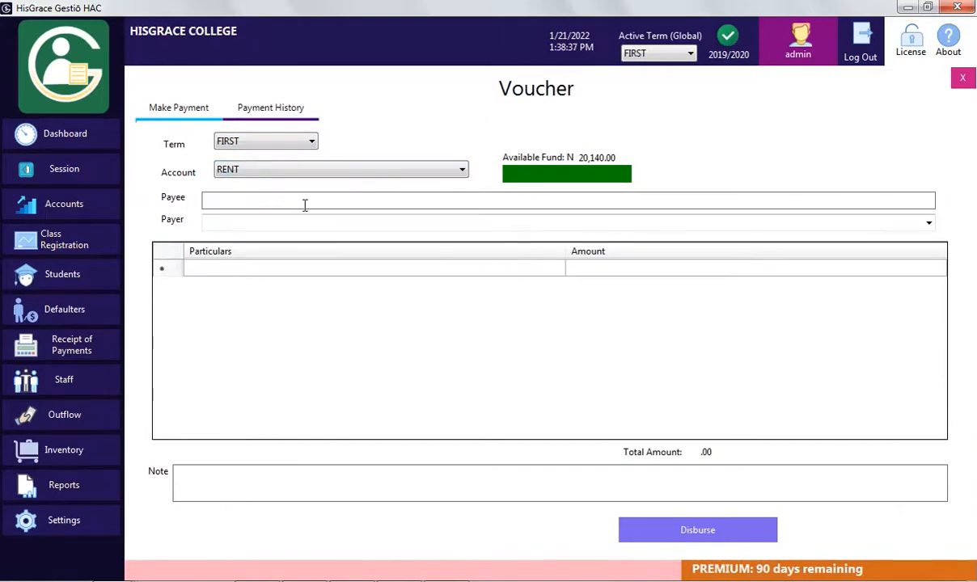
type("Mr. Ti")
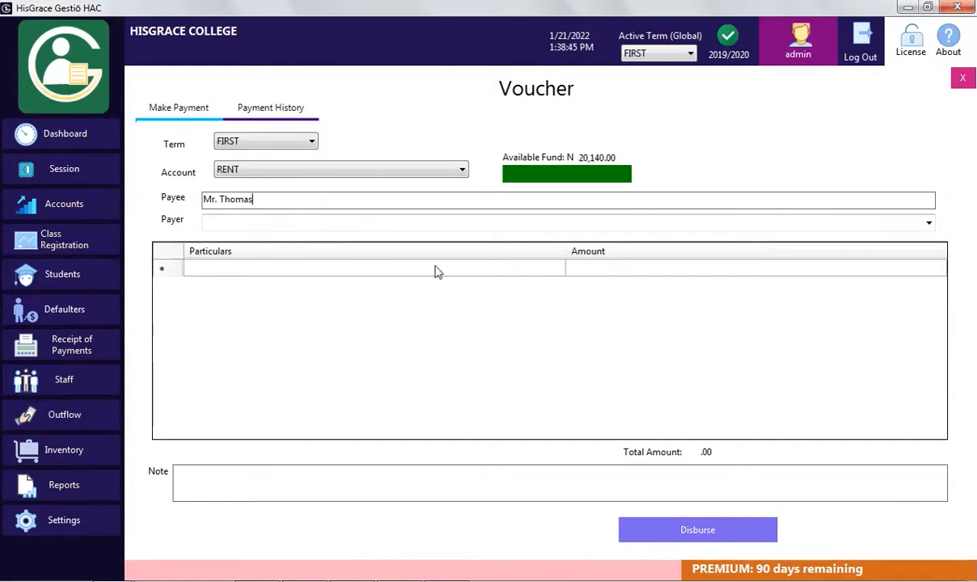
type("Miss Ruth")
Add voucher line items Chairs 4000, Table 1000 and Generator 500
left_click(356, 272)
type("Chairs")
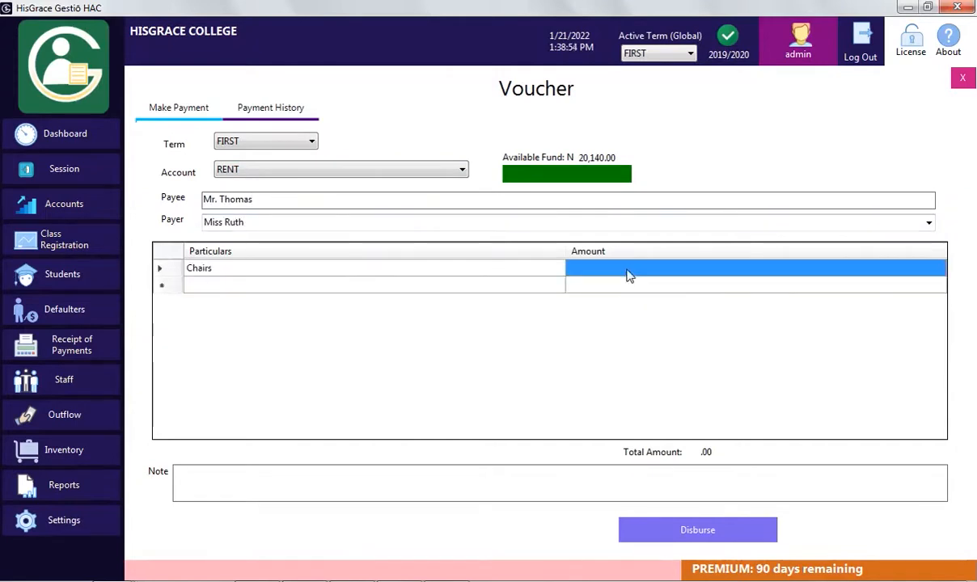
key("Tab")
type("Table")
key("Tab")
type("1000")
key("Return")
left_click(430, 304)
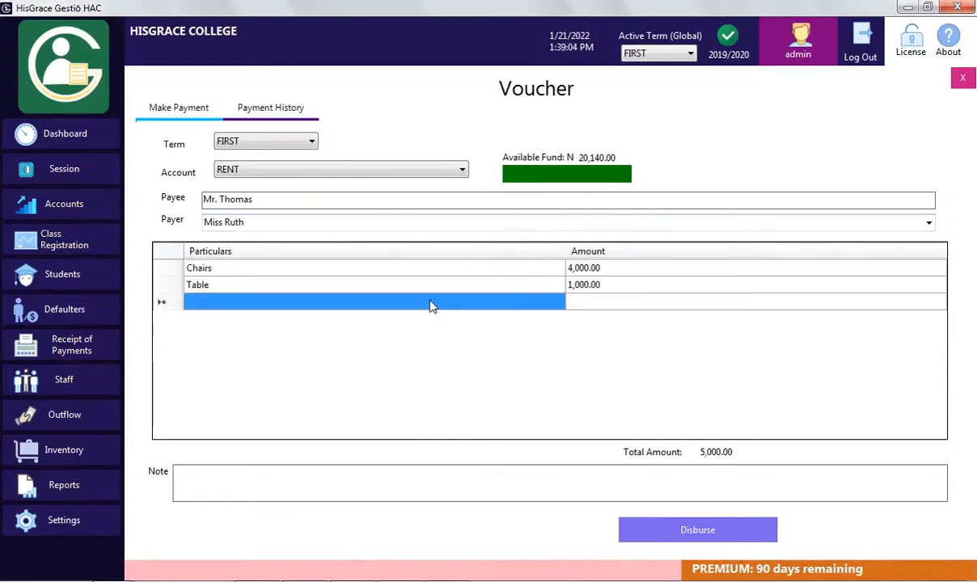
type("Generator")
key("Tab")
type("500")
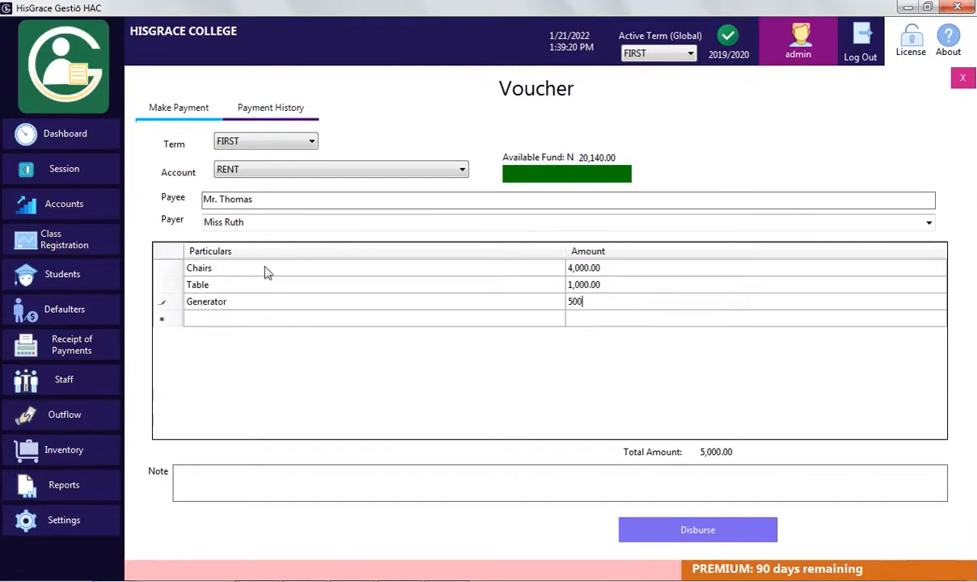
Disburse the N5,500.00 RENT voucher, confirming and acknowledging the success message
left_click(723, 540)
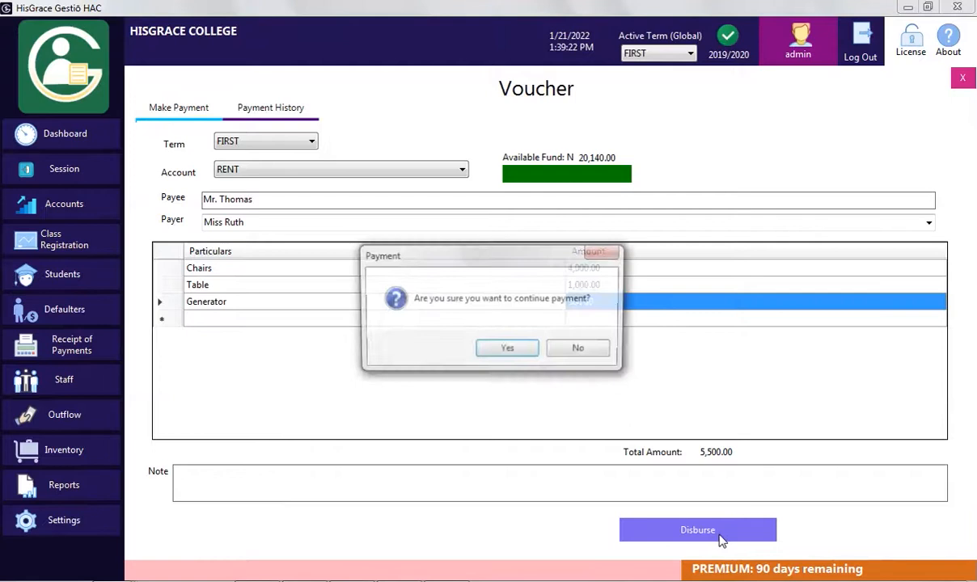
left_click(528, 356)
left_click(524, 350)
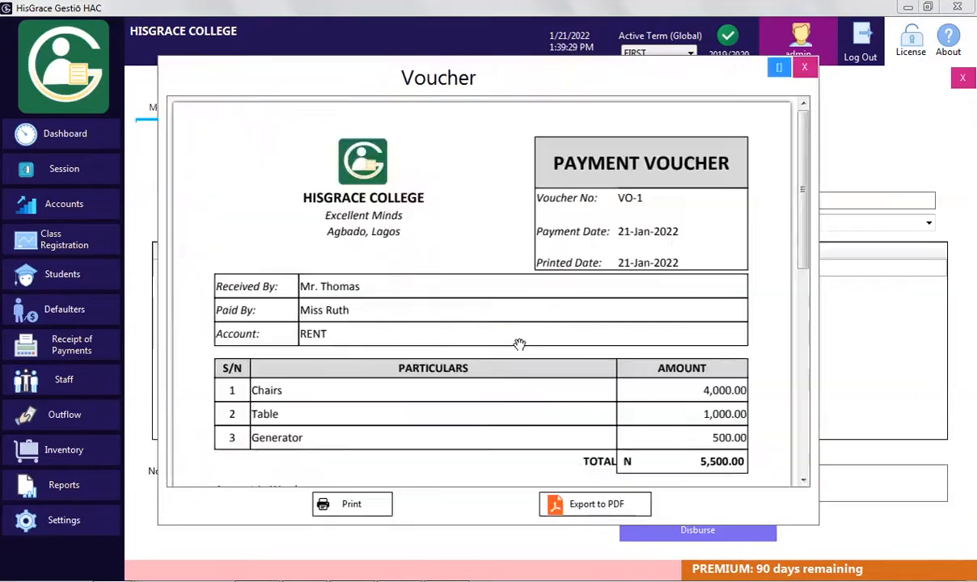
mouse_move(803, 226)
left_mouse_down()
mouse_move(804, 363)
mouse_move(803, 227)
left_mouse_up()
Start an ENTERTAINMENT voucher, entering the payee's name and the person paying
left_click(801, 72)
left_click(323, 169)
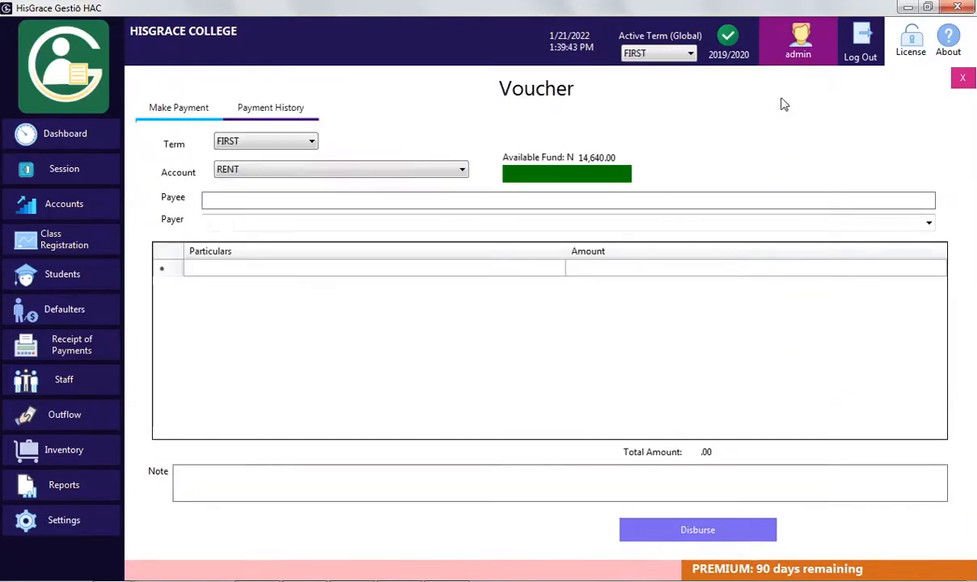
left_click(290, 220)
type("Ajani")
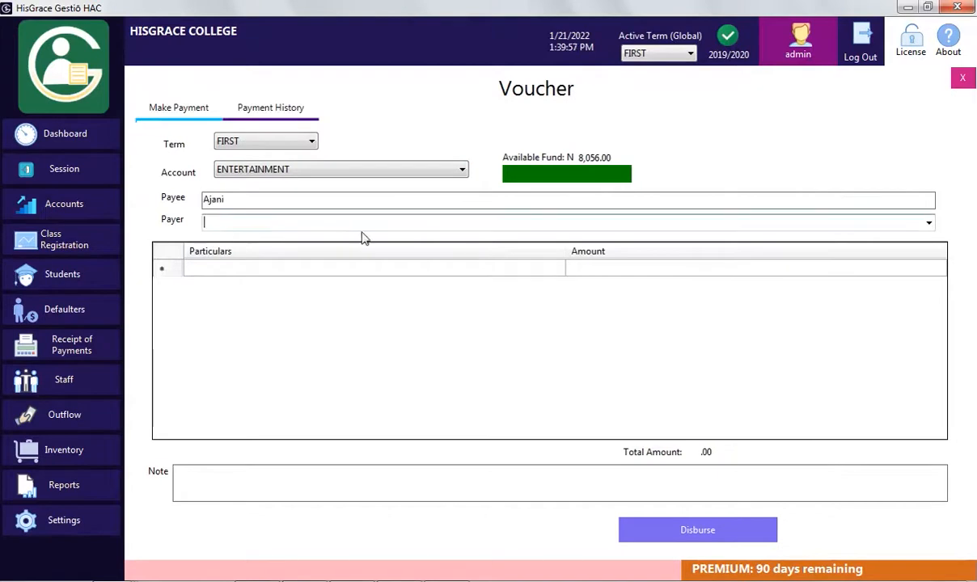
left_click(324, 268)
Add Tea 500, Milk 300 and Bread 30 line items and disburse the 830 ENTERTAINMENT voucher
type("Tea")
left_click(603, 272)
type("500")
left_click(497, 282)
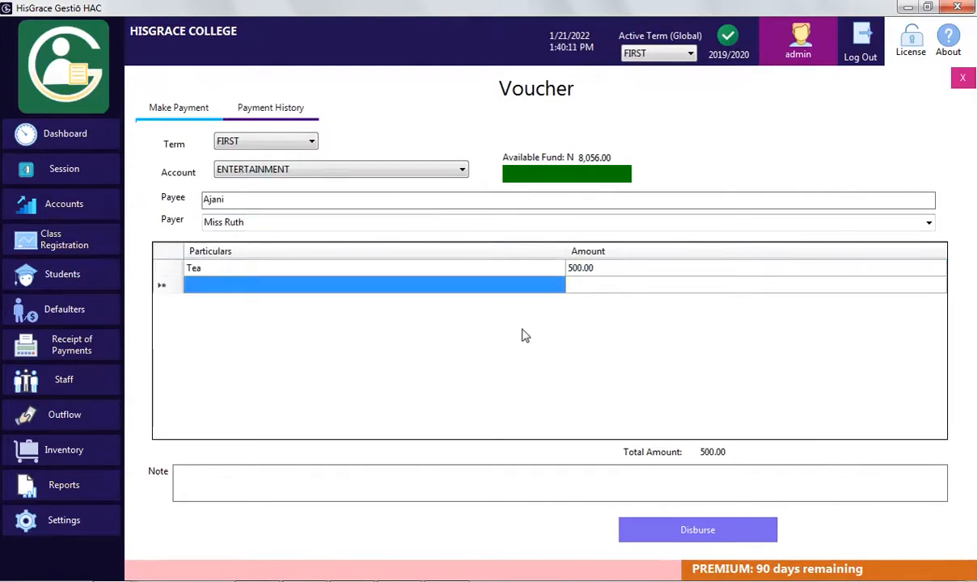
type("Milk")
left_click(588, 290)
type("300")
left_click(496, 302)
type("Bread")
left_click(603, 303)
type("30")
left_click(606, 314)
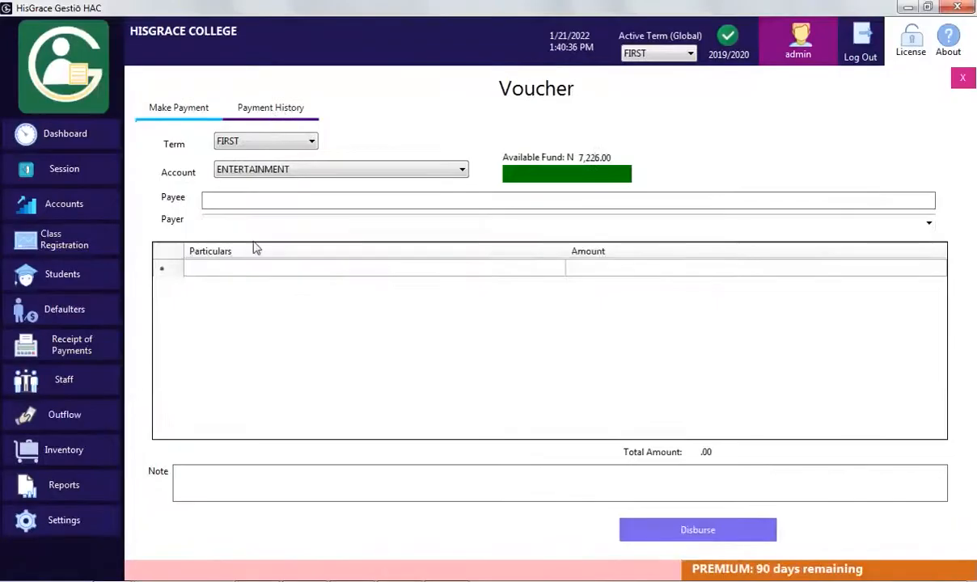
left_click(247, 108)
Preview voucher VO-1, then start an ELECTRICAL FITTINGS voucher with the payee and payer names
double_click(547, 200)
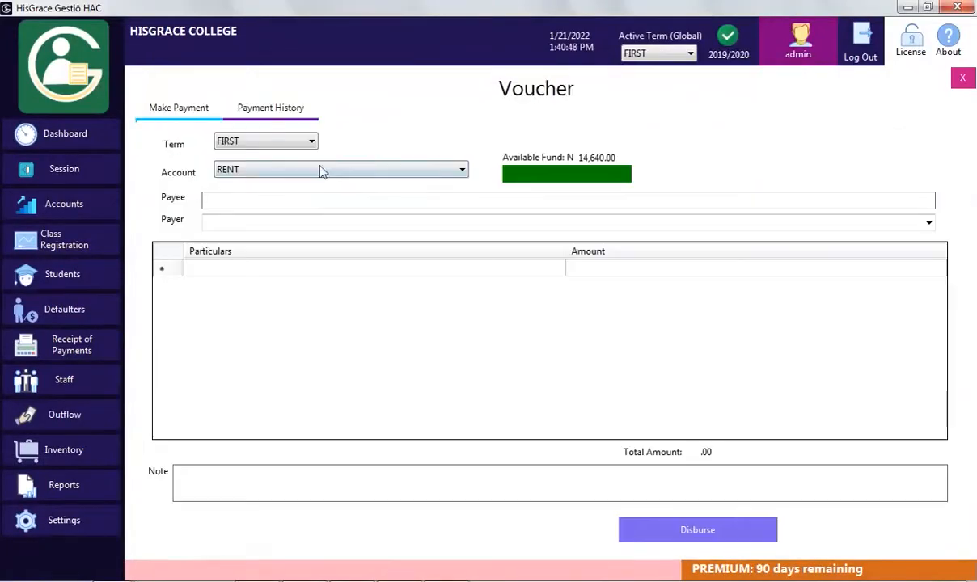
left_click(321, 168)
left_click(344, 202)
left_click(340, 200)
type("Kunle")
left_click(324, 222)
type("James")
Add Wire 5000 and Socket 2000 line items to the ELECTRICAL FITTINGS voucher
left_click(340, 268)
type("Wire")
left_click(601, 271)
type("5000")
left_click(334, 290)
type("Socket")
left_click(705, 286)
type("2000")
Add a Nail line item of 49, corrected from 200, and disburse the 7,049 voucher
left_click(431, 305)
type("Nail")
left_click(580, 303)
type("200")
left_click(592, 315)
left_click(598, 303)
left_click(574, 304)
type("49")
left_click(687, 319)
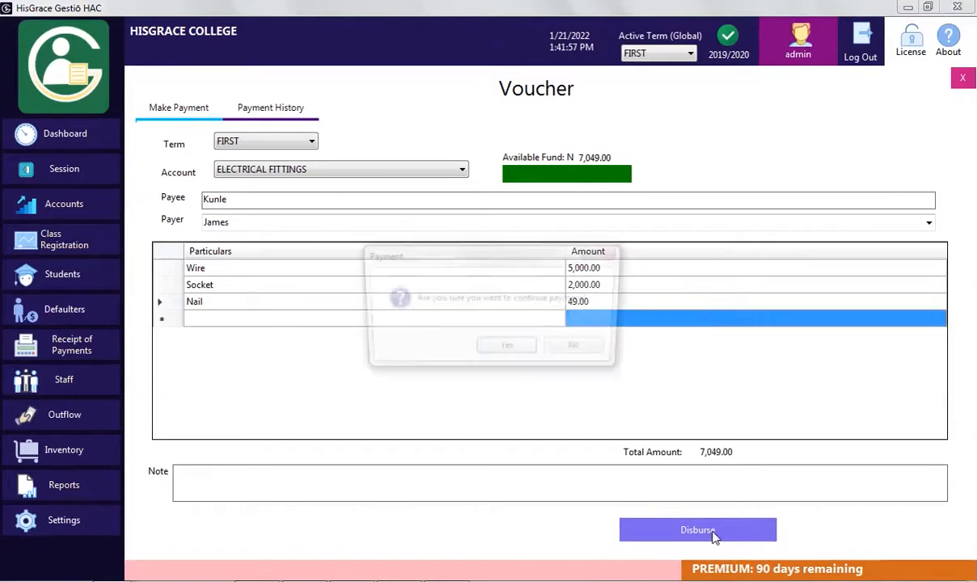
left_click(712, 535)
Confirm the payment, select the MISCELLANOUS account, and go to Manage Accounts
scroll(679, 357, "down", 5)
left_click(806, 66)
left_click(356, 171)
left_click(348, 231)
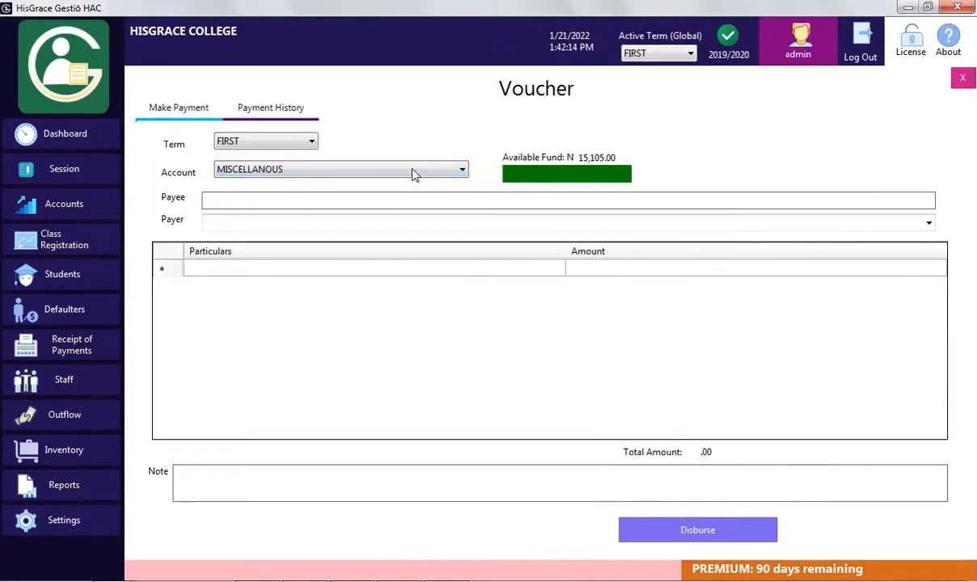
left_click(69, 209)
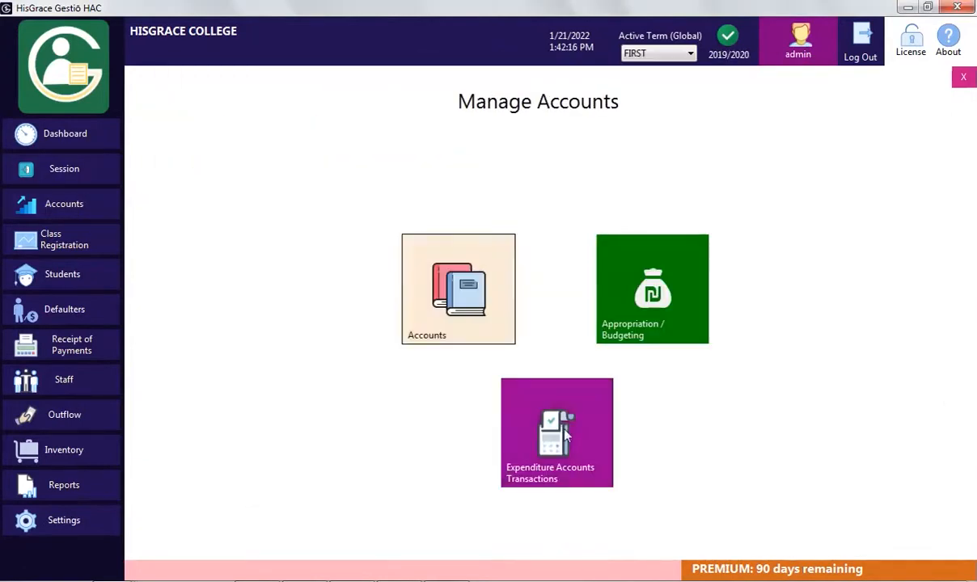
Check ENTERTAINMENT and ELECTRICAL FITTINGS transactions and RENT's 20,140 inflow, then go back to Cash Outflow
left_click(532, 405)
left_click(170, 172)
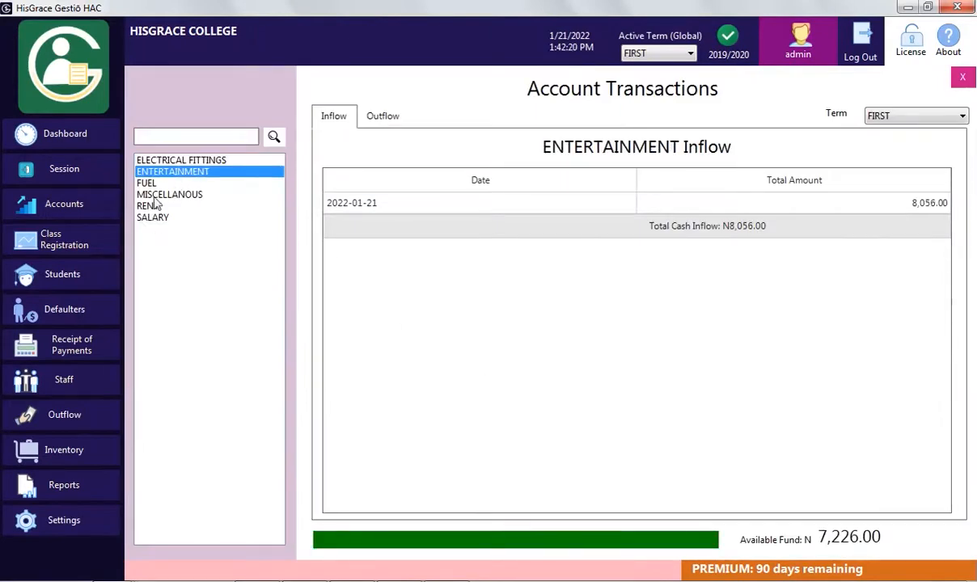
left_click(164, 162)
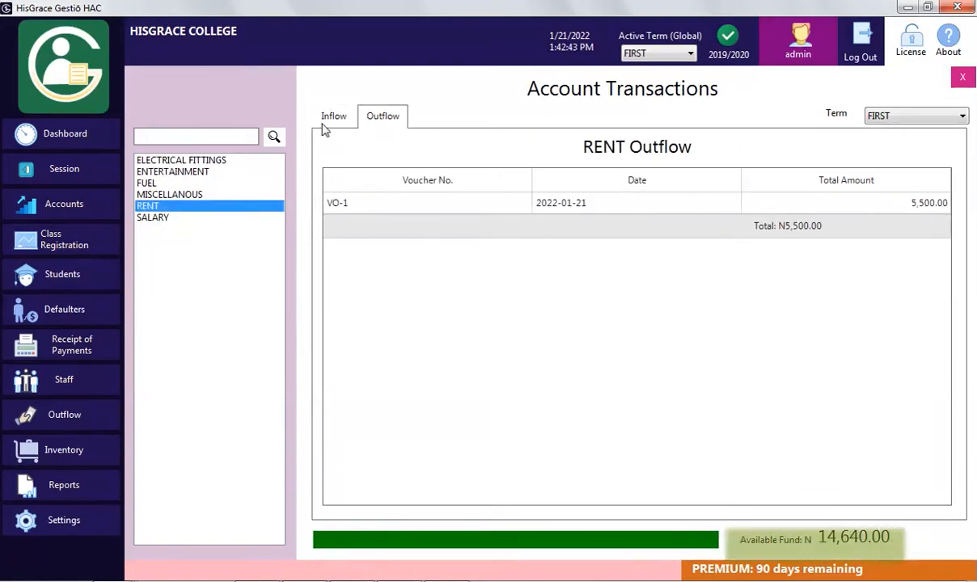
left_click(333, 118)
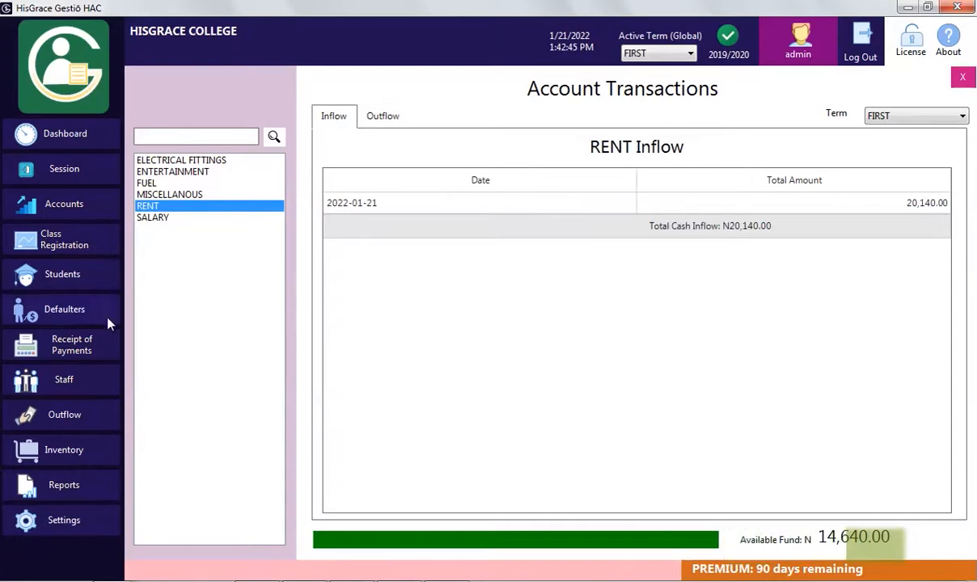
left_click(67, 415)
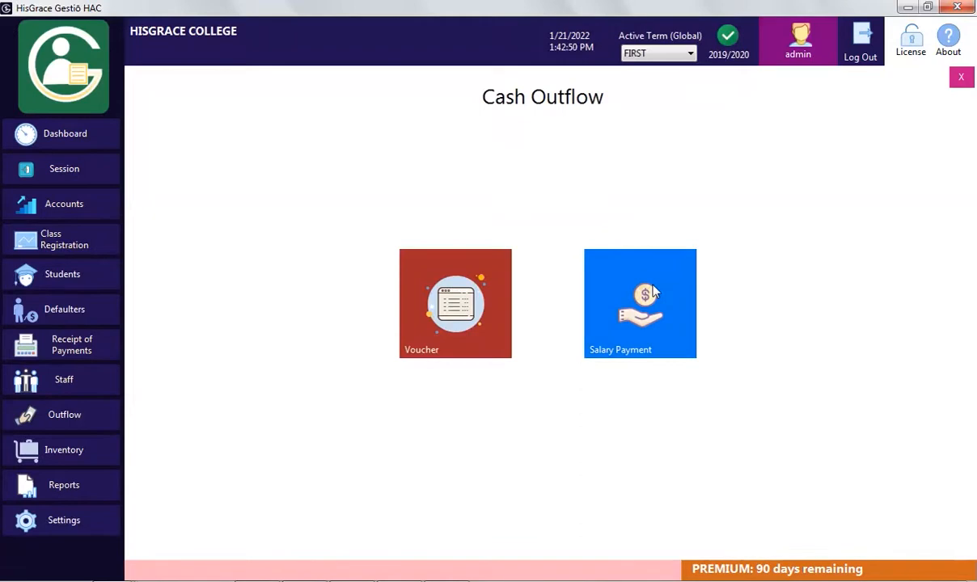
On the salary payment page, set the pay month to January 2022
left_click(653, 293)
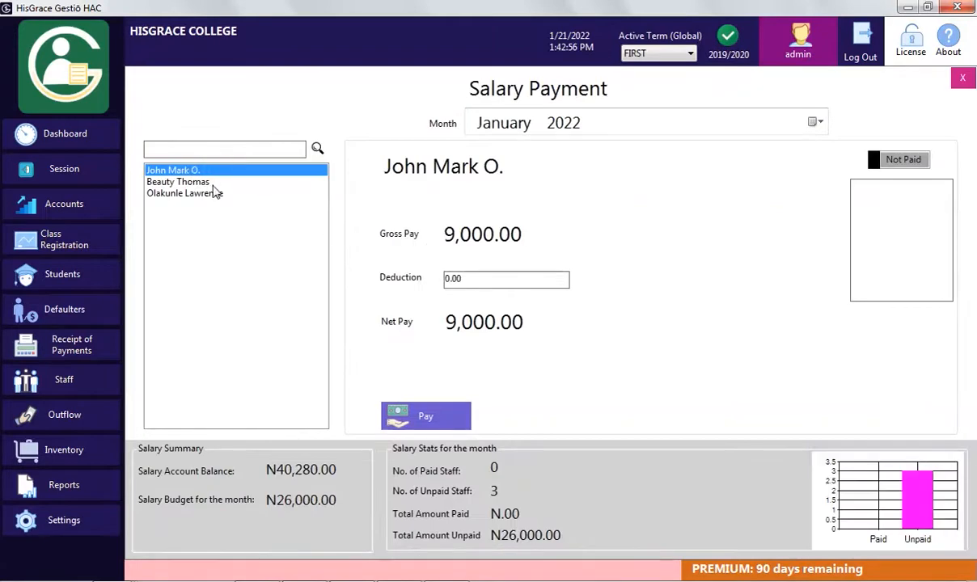
left_click(672, 125)
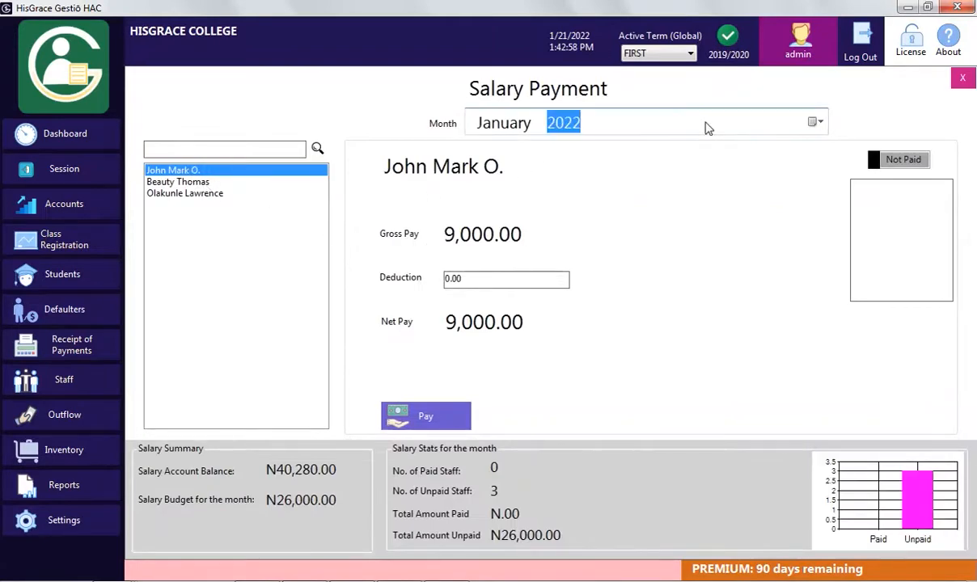
left_click(814, 122)
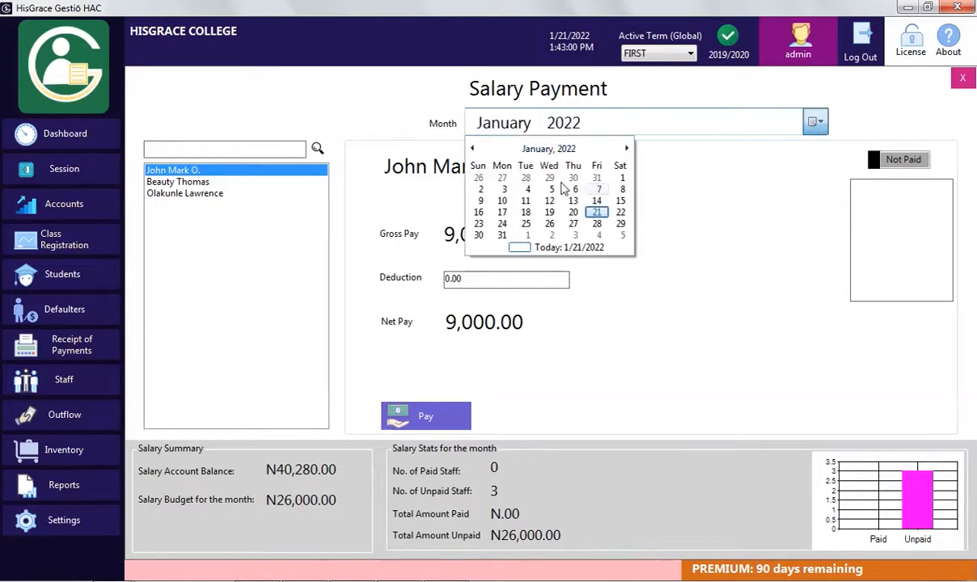
left_click(542, 152)
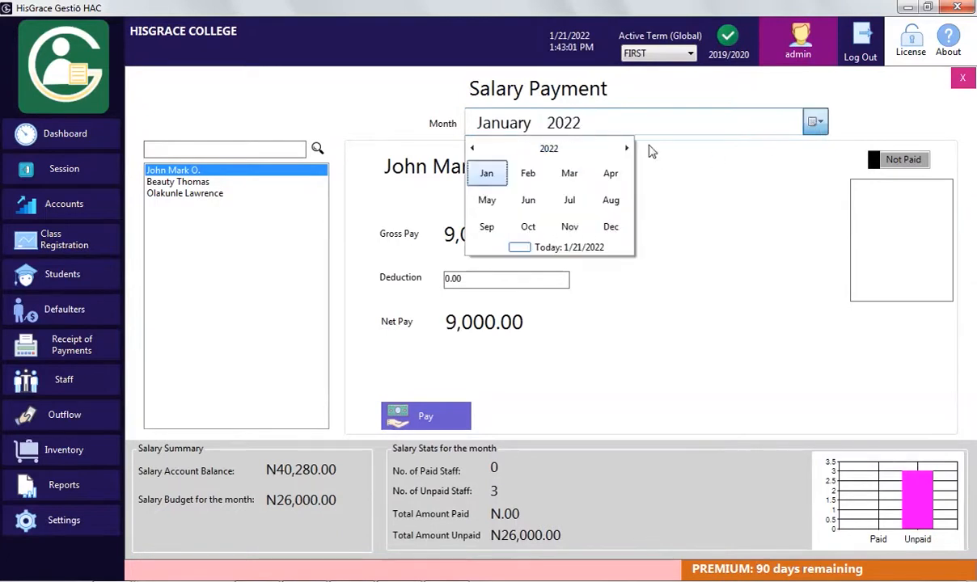
left_click(490, 176)
left_click(502, 178)
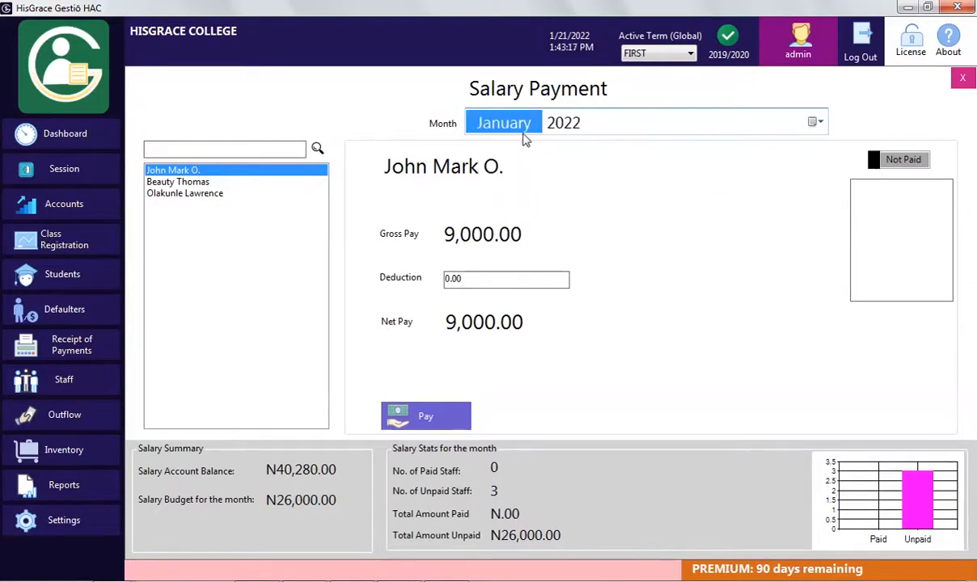
left_click(557, 131)
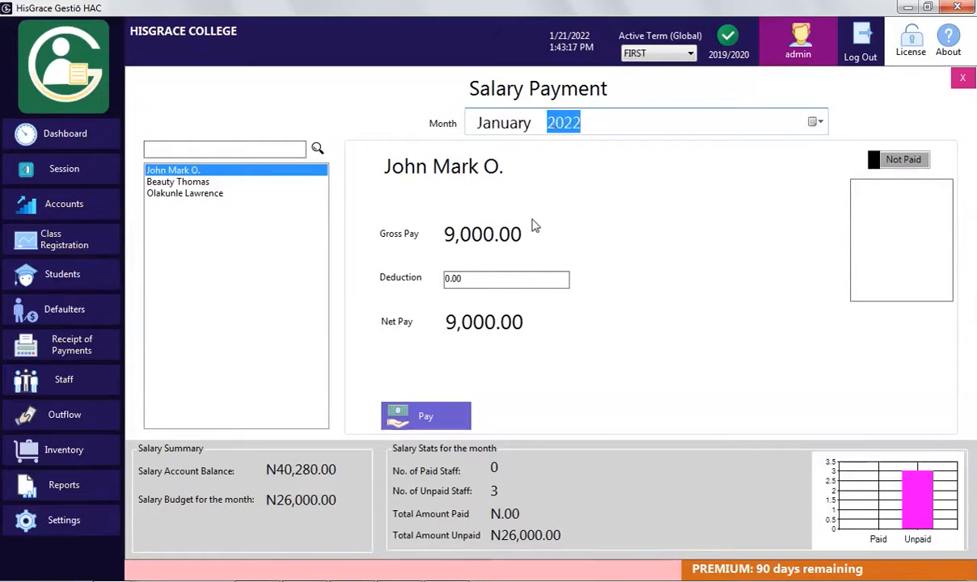
left_click(481, 280)
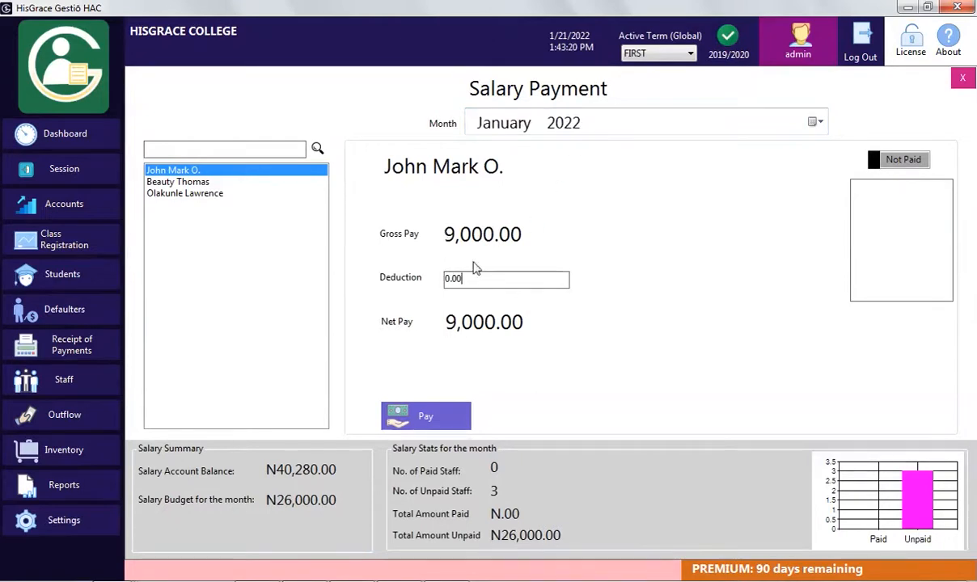
Pay the class teacher's 9,000.00 salary and review payslip PS-1
left_click(465, 427)
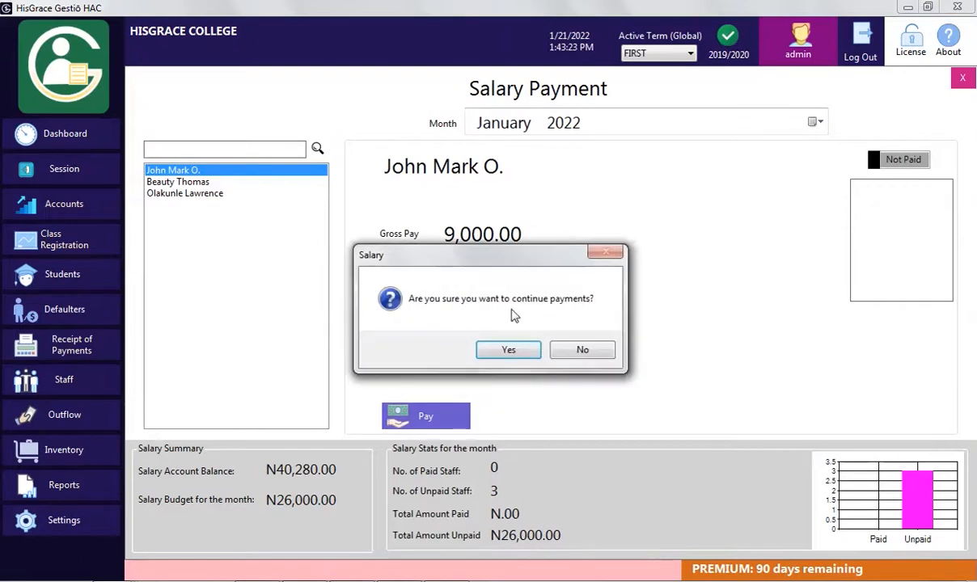
left_click(506, 353)
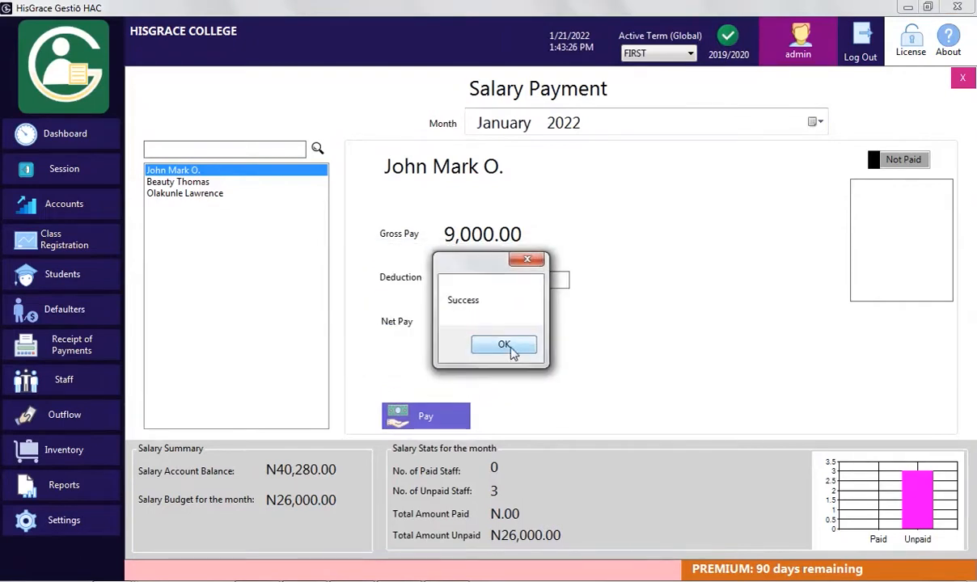
left_click(505, 346)
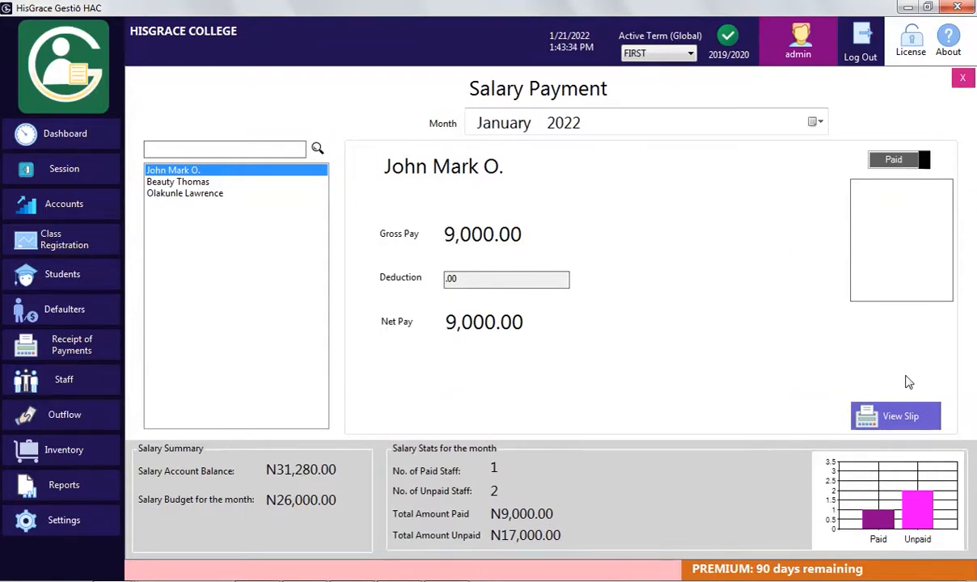
left_click(867, 417)
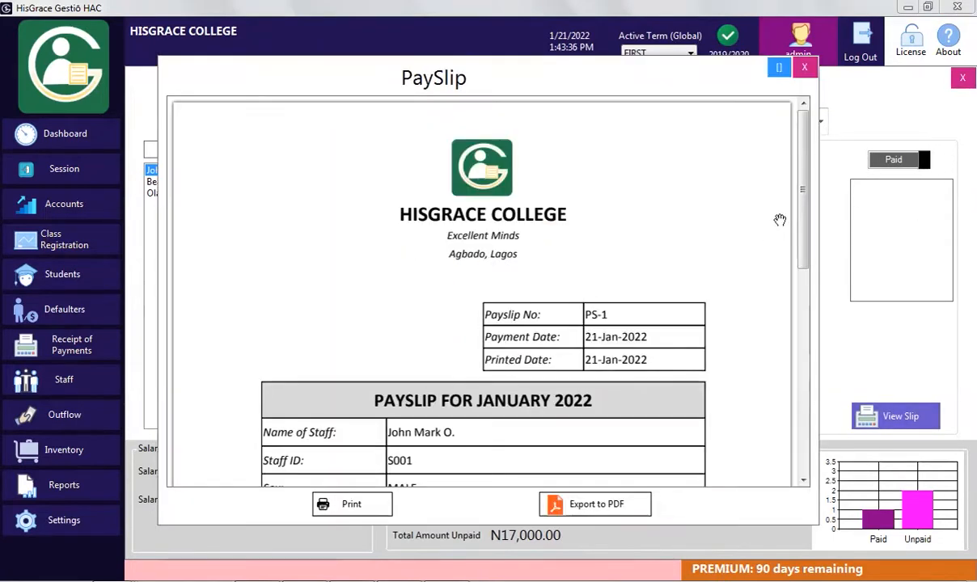
mouse_move(802, 217)
left_mouse_down()
mouse_move(799, 303)
mouse_move(786, 273)
mouse_move(799, 382)
mouse_move(773, 192)
left_mouse_up()
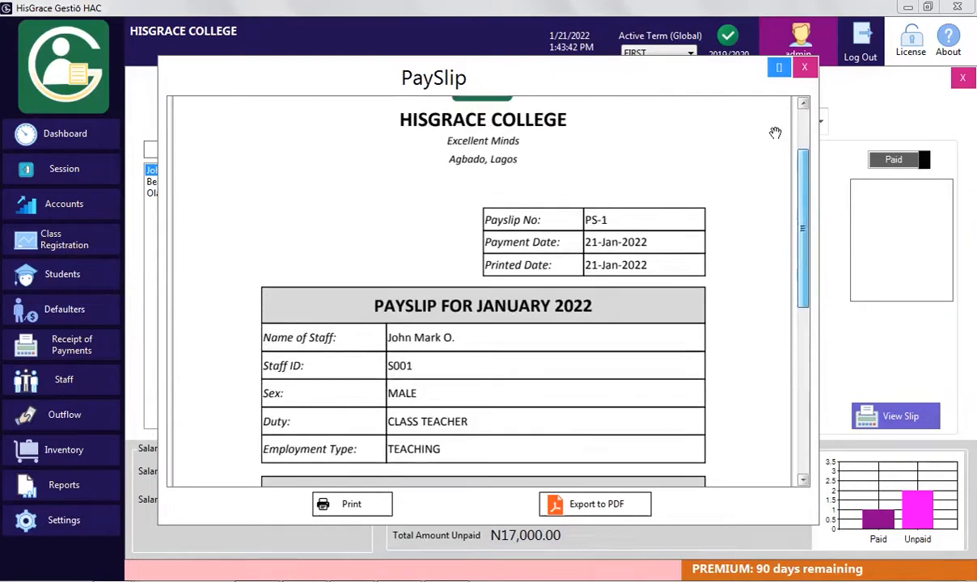
left_click(805, 67)
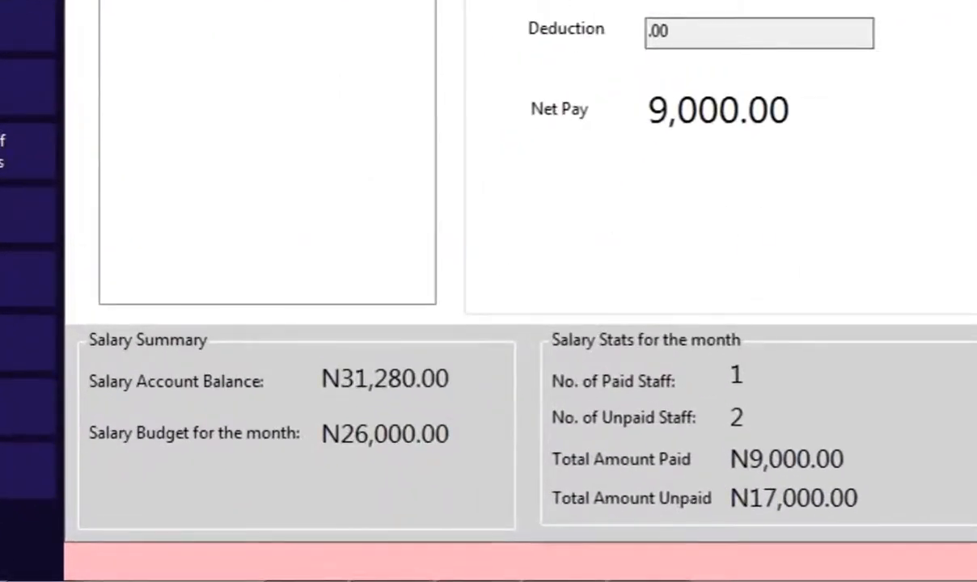
Pay the second staff member's 5,000.00 salary with a 500.00 deduction
left_click(194, 182)
left_click_drag(648, 32, 661, 34)
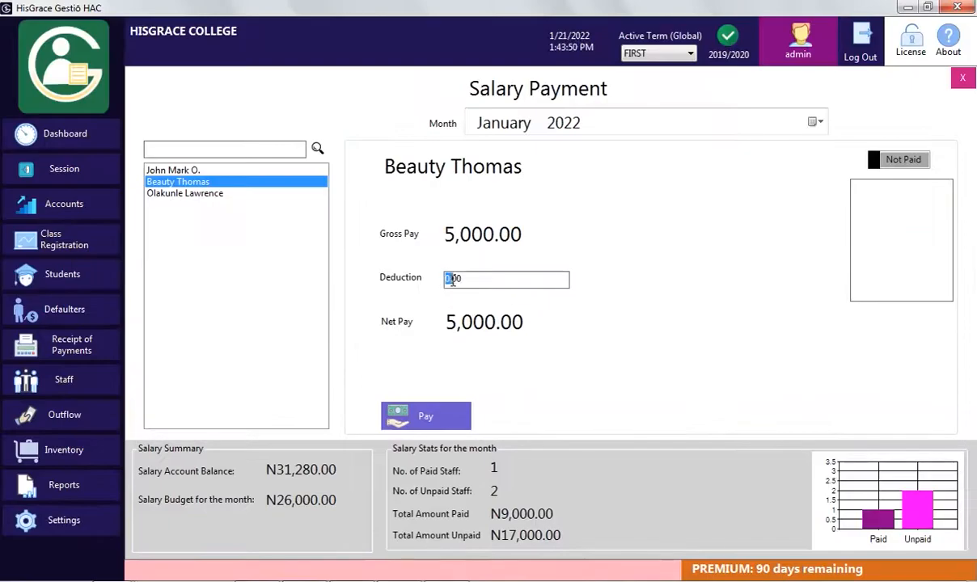
type("500")
left_click(425, 416)
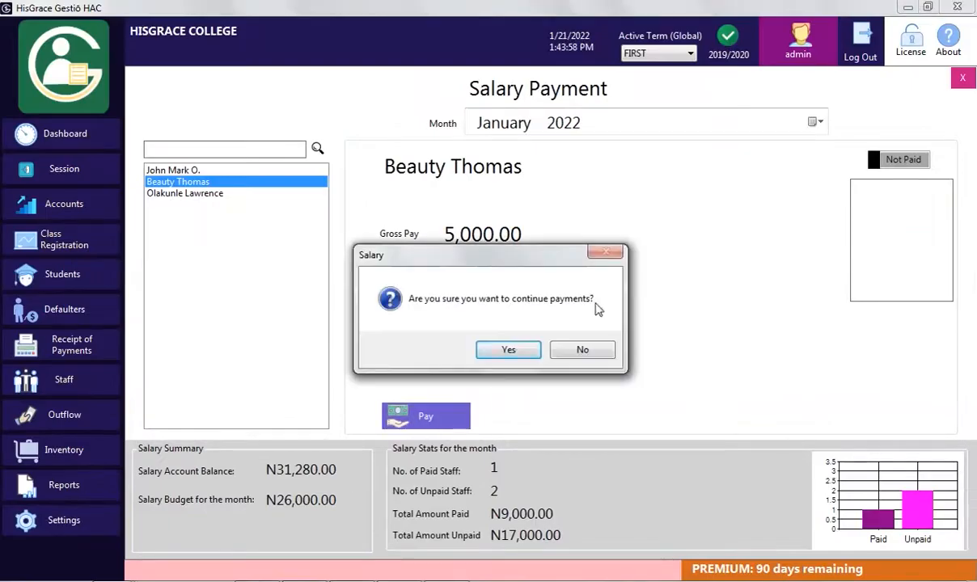
left_click(509, 350)
left_click(487, 340)
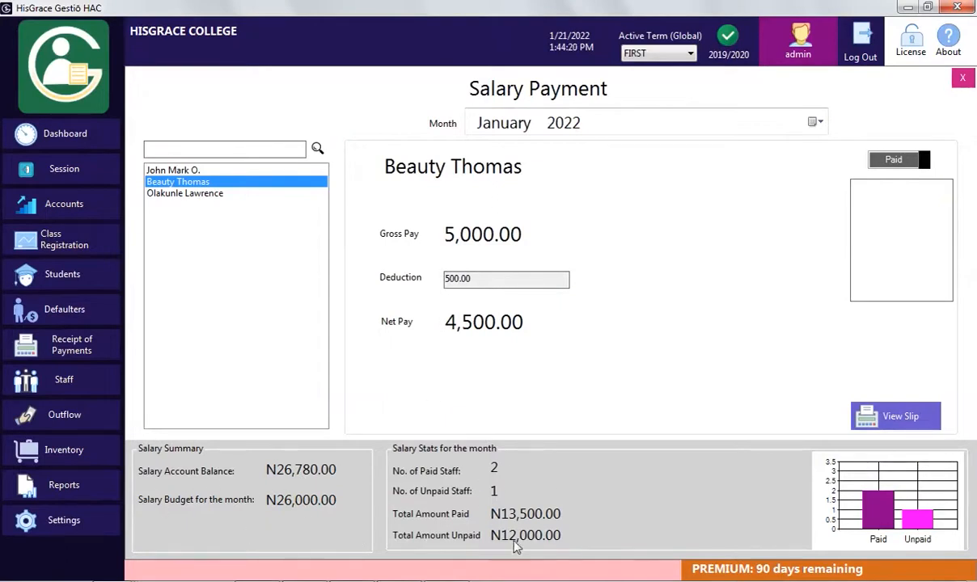
Pay the third staff member's 12,000.00 salary and close the salary payment screen
left_click(174, 196)
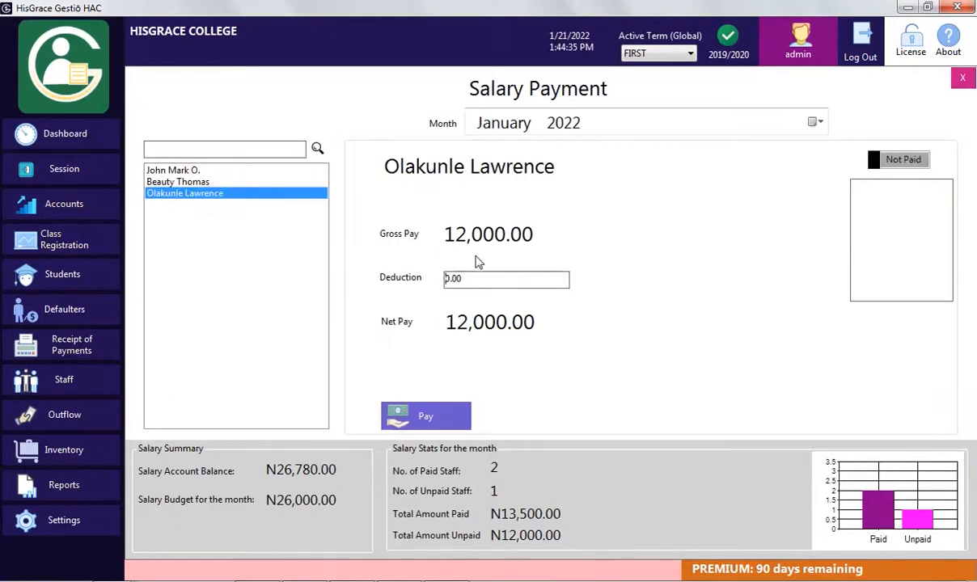
left_click(458, 409)
left_click(508, 351)
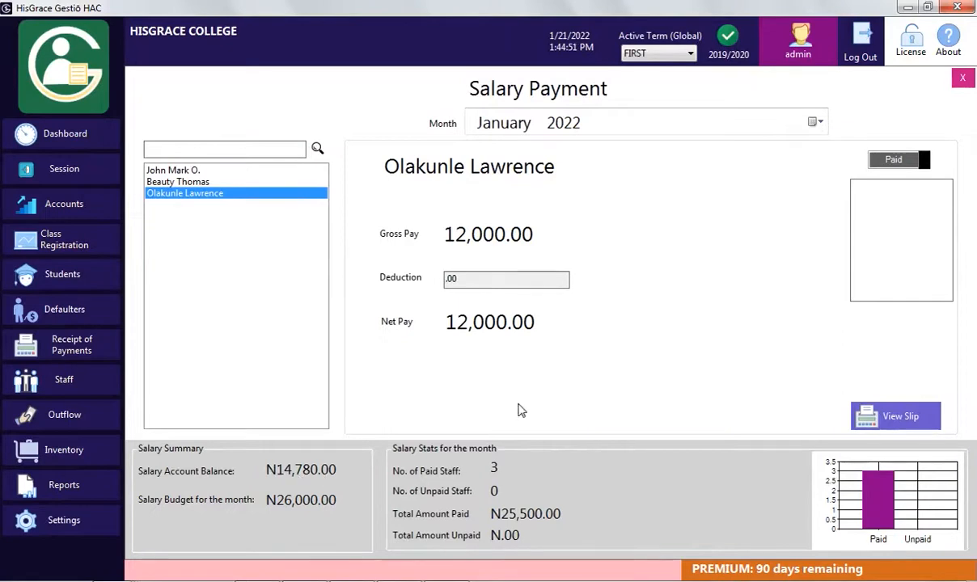
left_click(962, 78)
In Staff records, view the January 2022 salary payment history and the PS-2 payslip
left_click(68, 390)
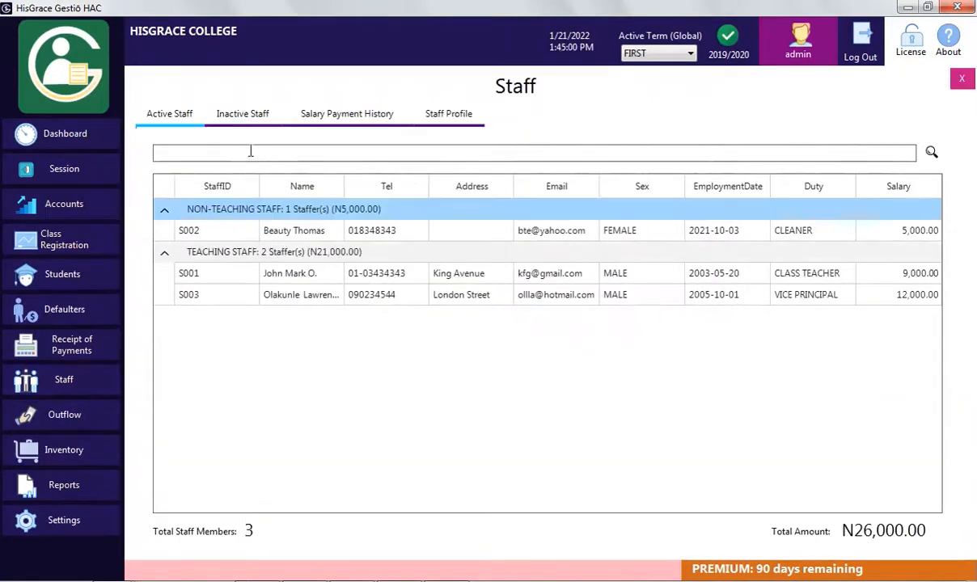
left_click(368, 117)
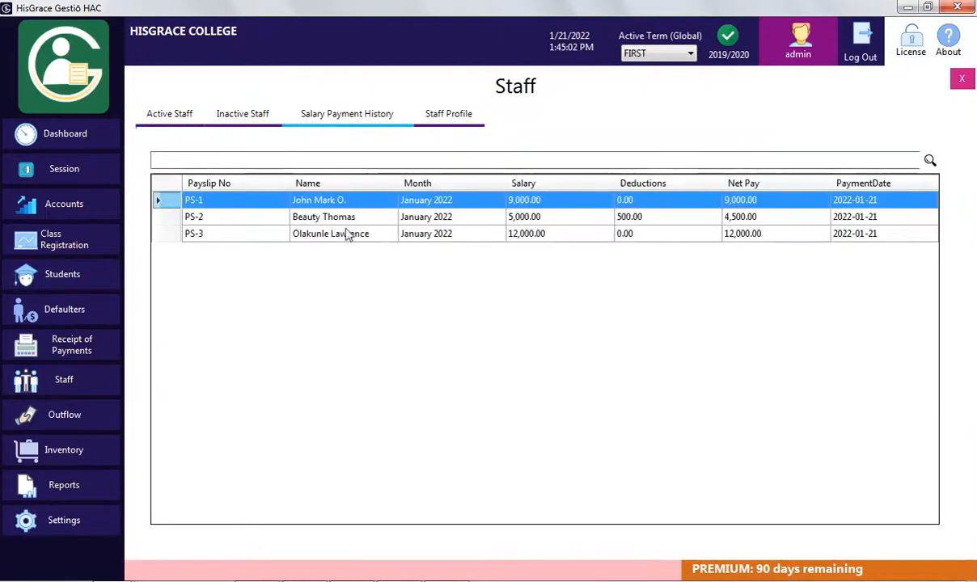
left_click(485, 234)
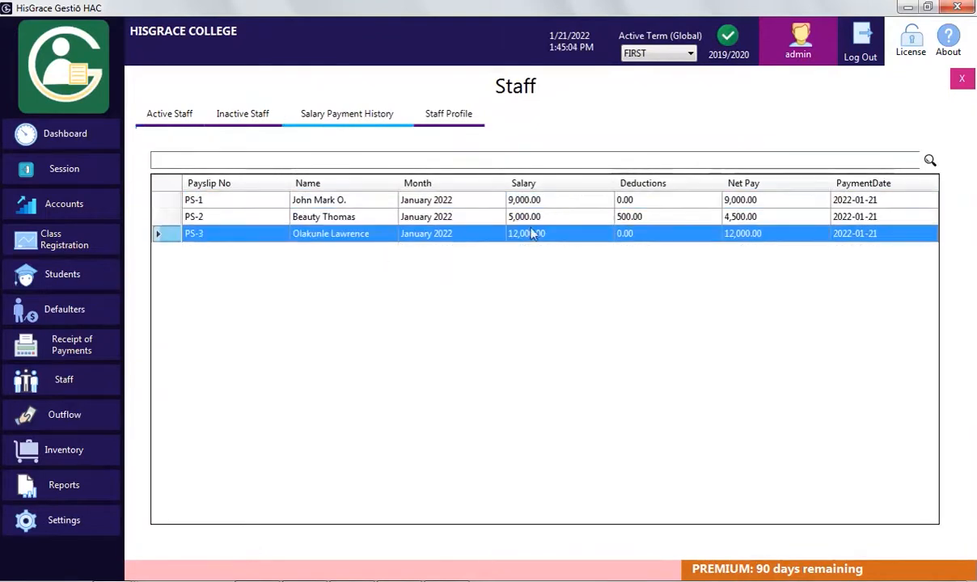
right_click(309, 217)
left_click(390, 228)
left_click_drag(803, 216, 812, 404)
left_click(805, 67)
Look at the staff member's profile, close Staff records, and open Reports
left_click(450, 117)
left_click(194, 182)
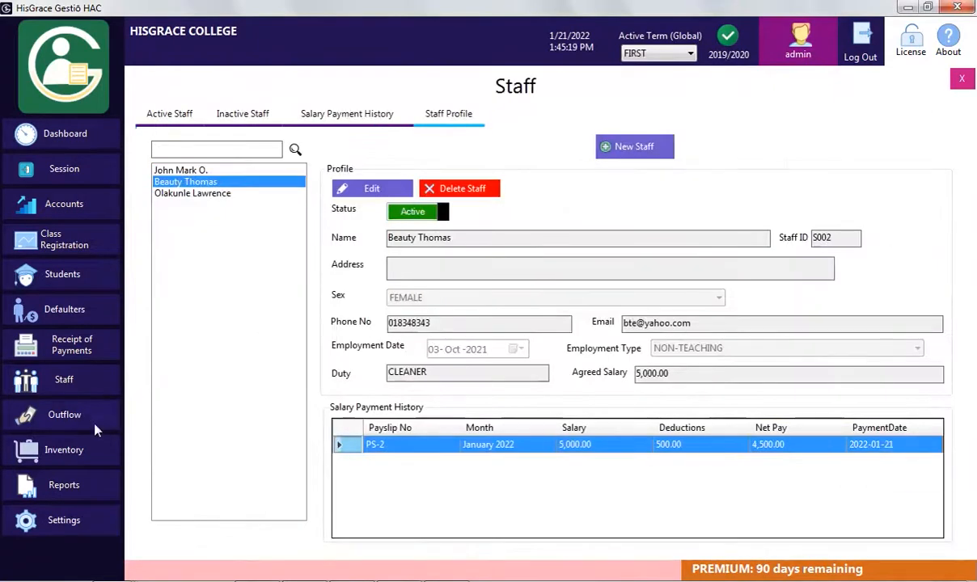
left_click(962, 79)
left_click(78, 486)
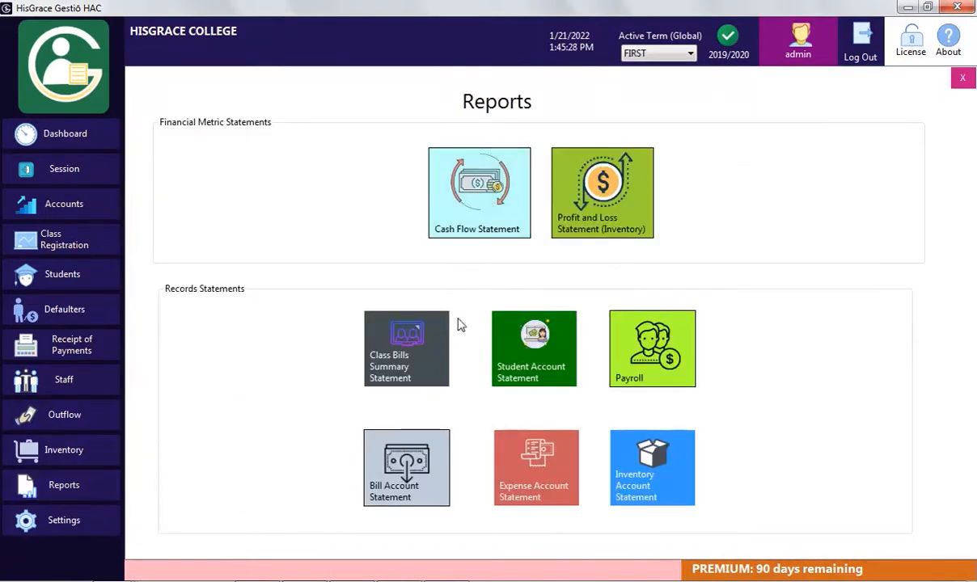
left_click(490, 209)
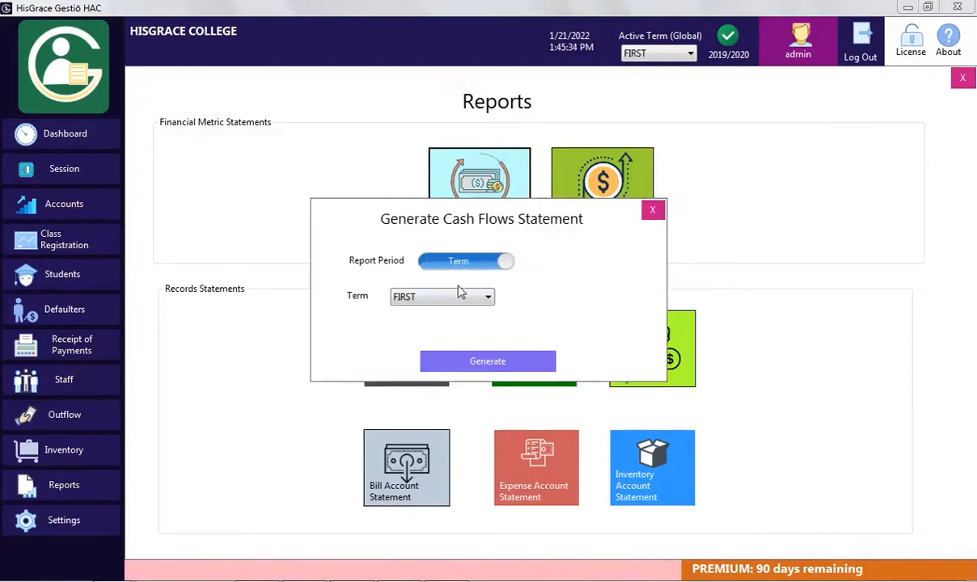
left_click(496, 260)
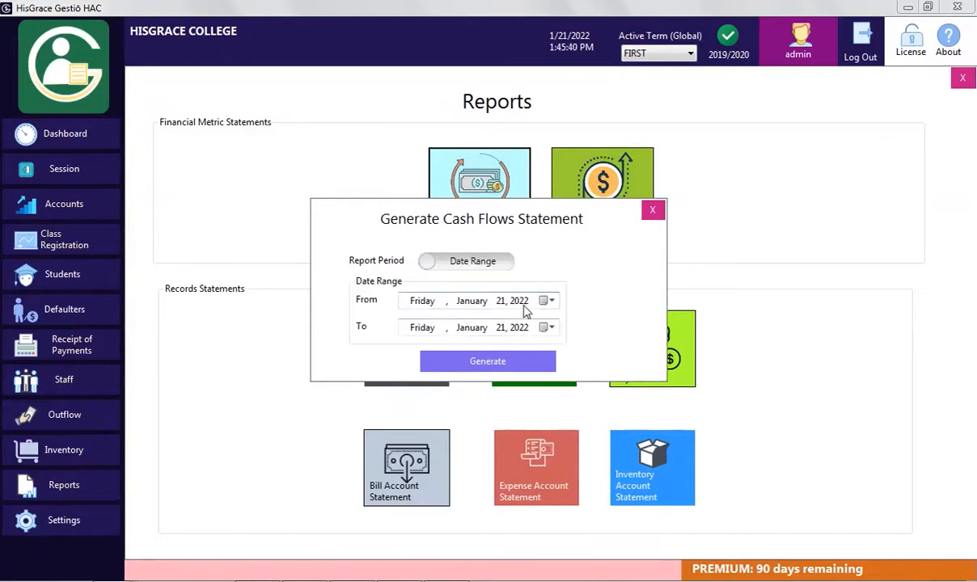
left_click(553, 303)
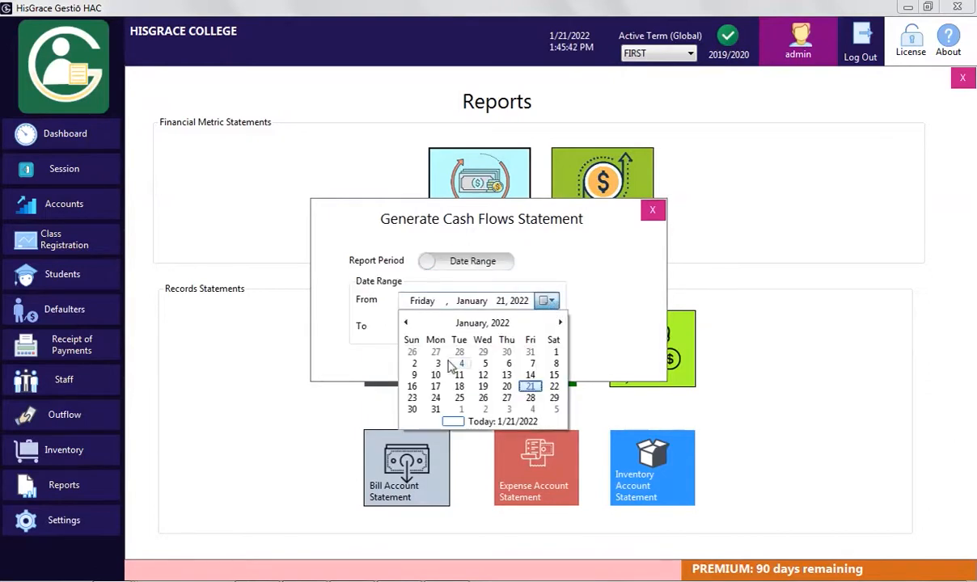
left_click(511, 382)
left_click(548, 328)
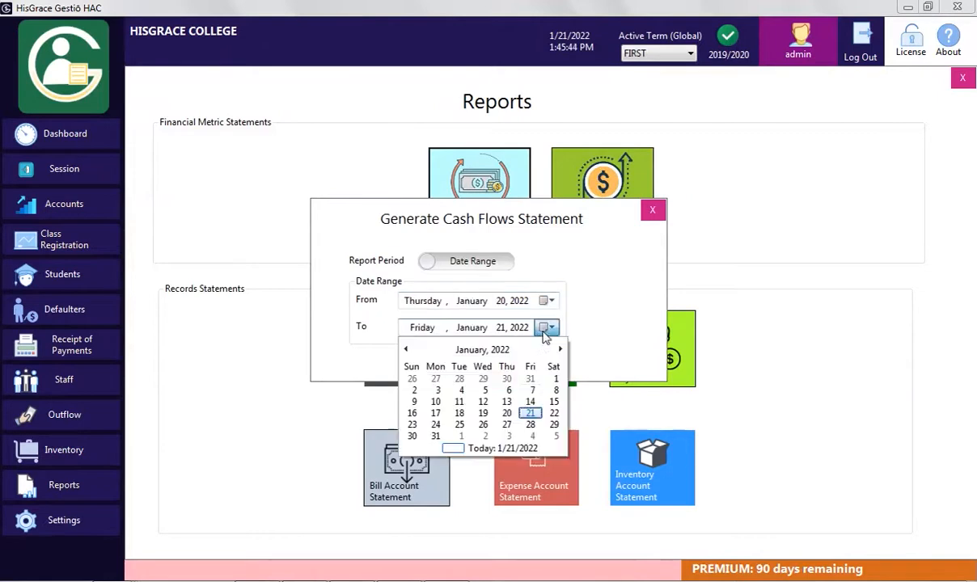
left_click(459, 414)
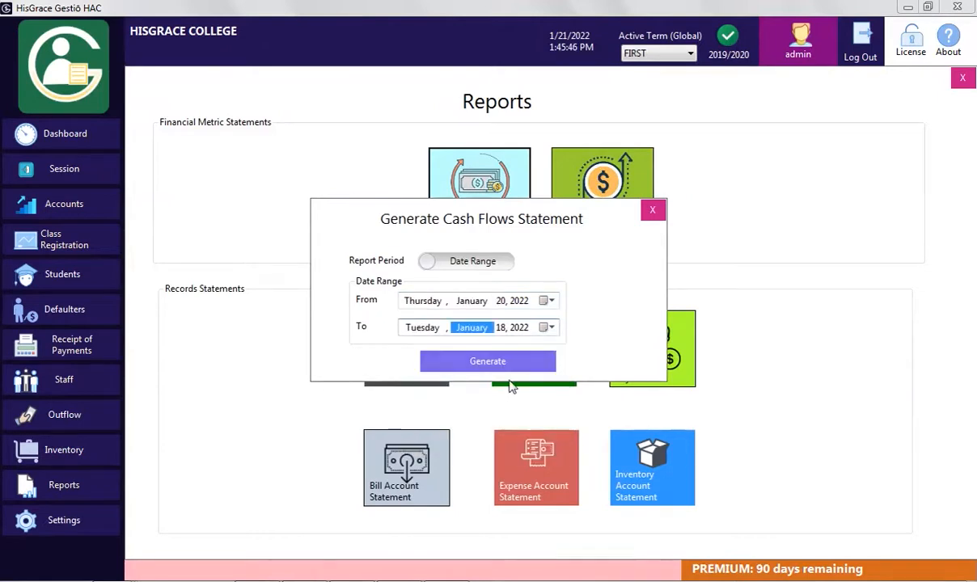
left_click(472, 261)
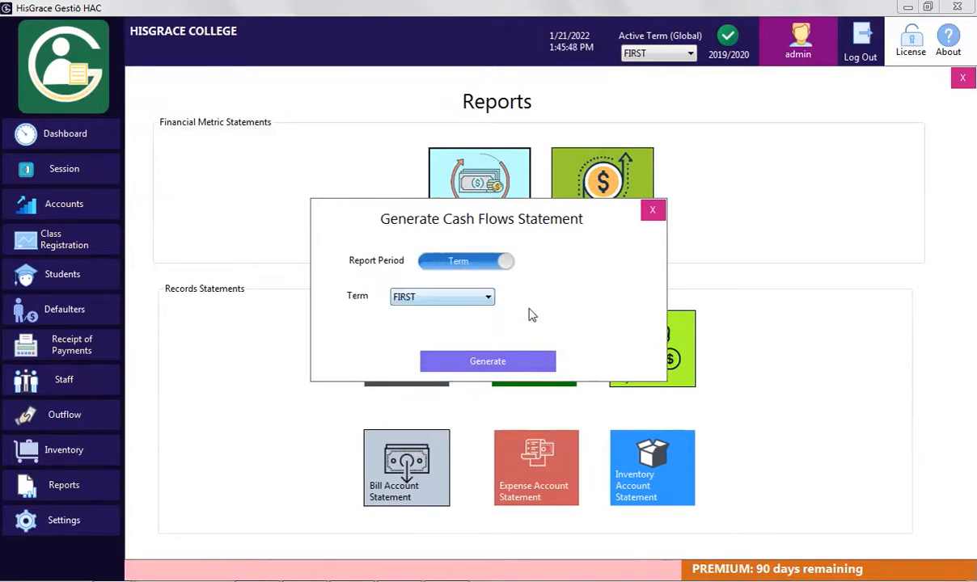
left_click(503, 362)
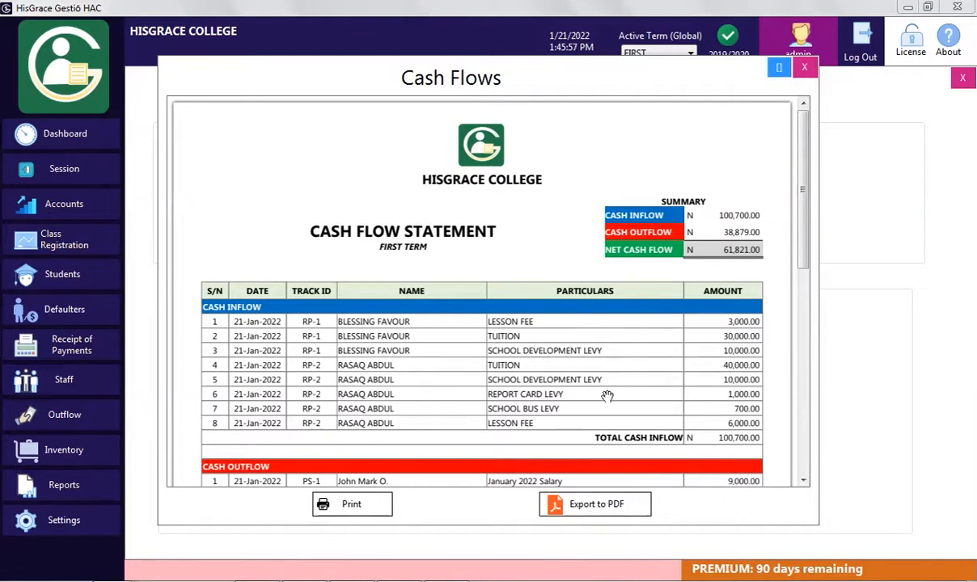
left_click_drag(797, 238, 796, 334)
scroll(726, 215, "up", 5)
left_click(804, 70)
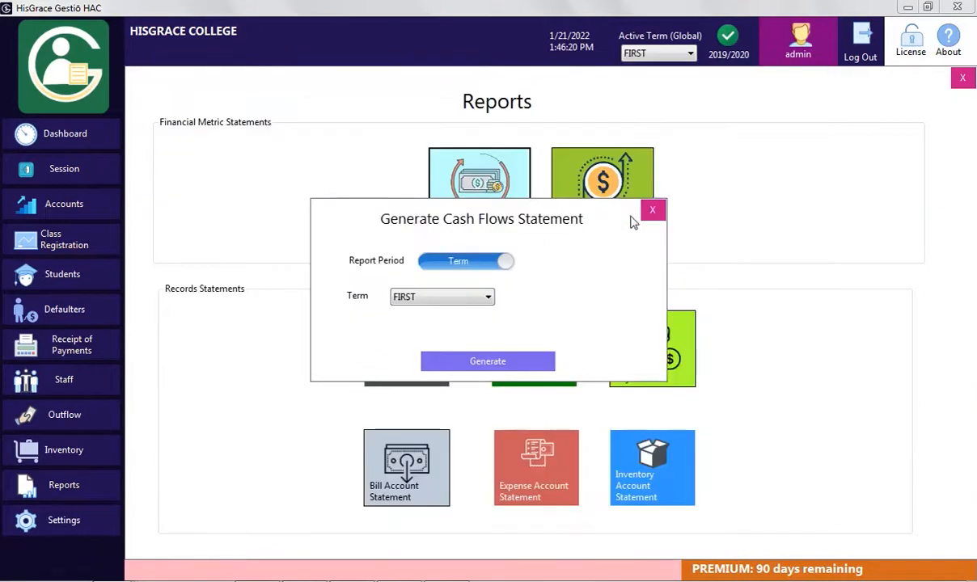
left_click(649, 210)
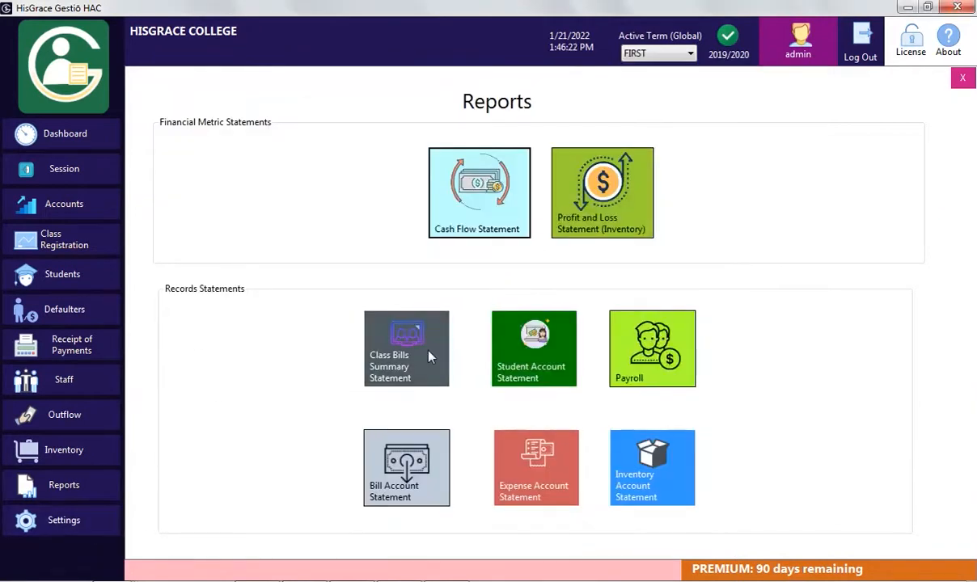
left_click(404, 331)
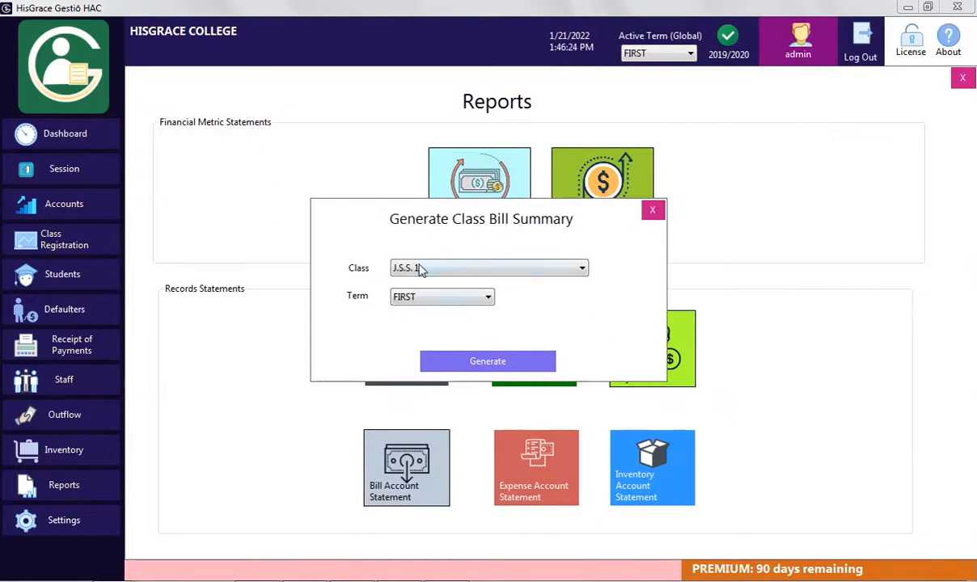
left_click(491, 364)
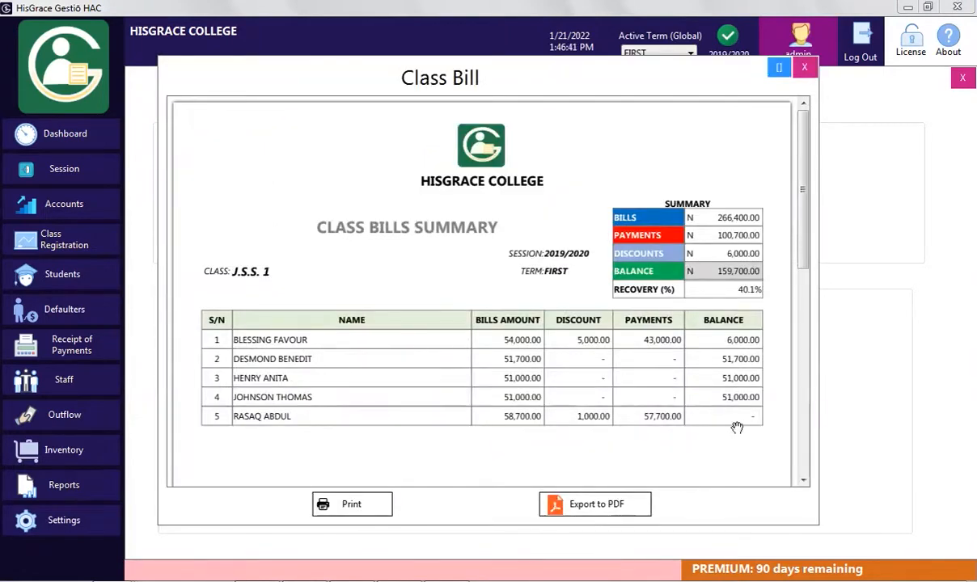
left_click(809, 70)
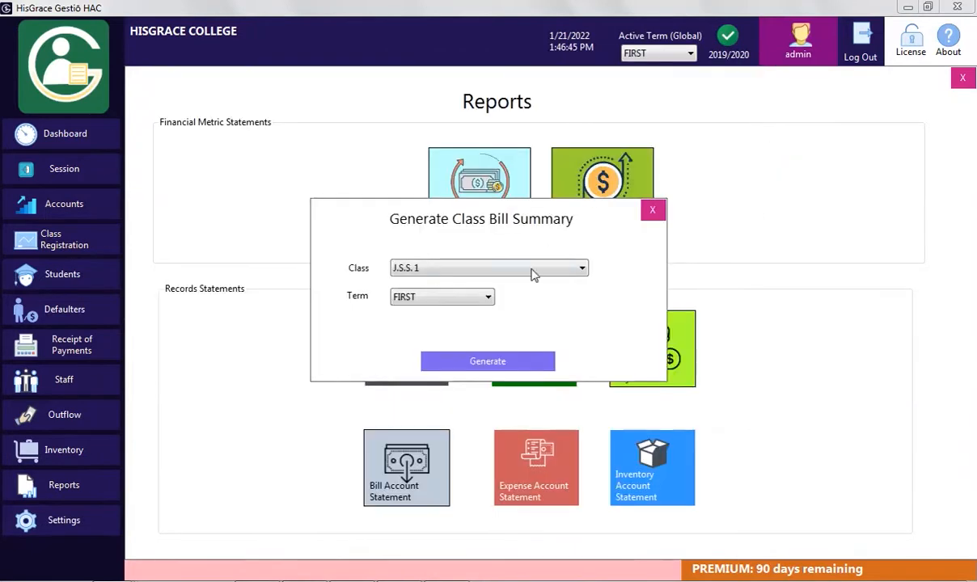
left_click(652, 211)
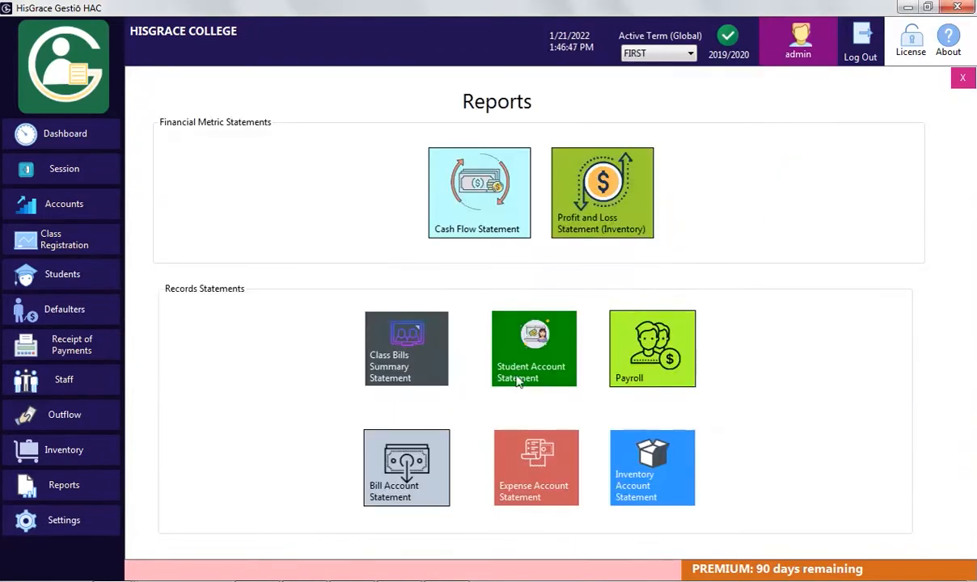
left_click(552, 349)
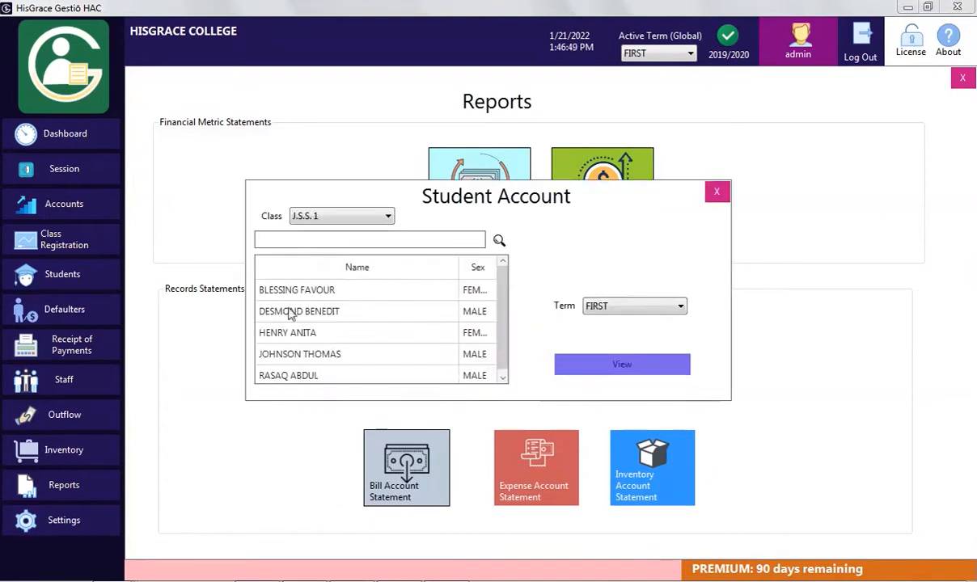
left_click(313, 296)
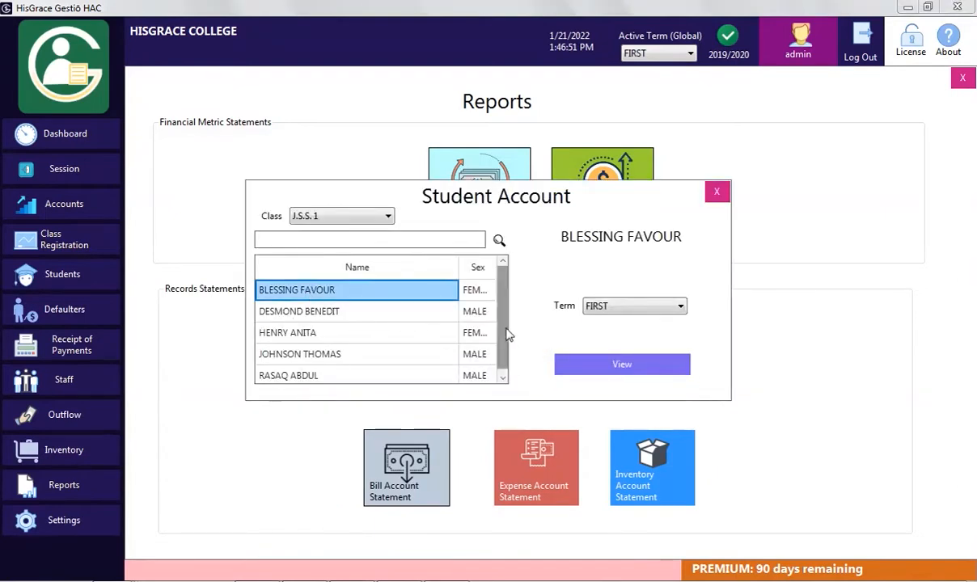
left_click(598, 370)
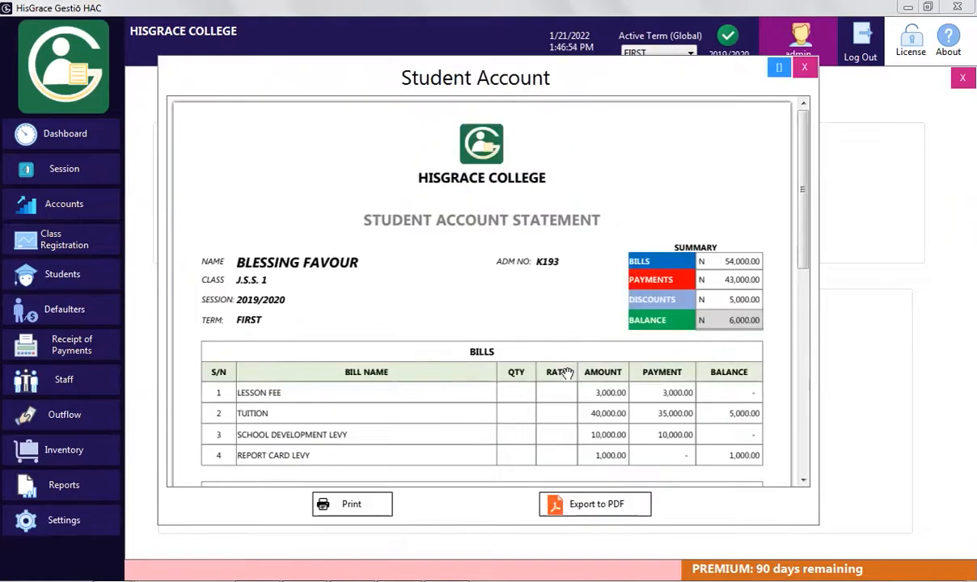
scroll(742, 295, "down", 3)
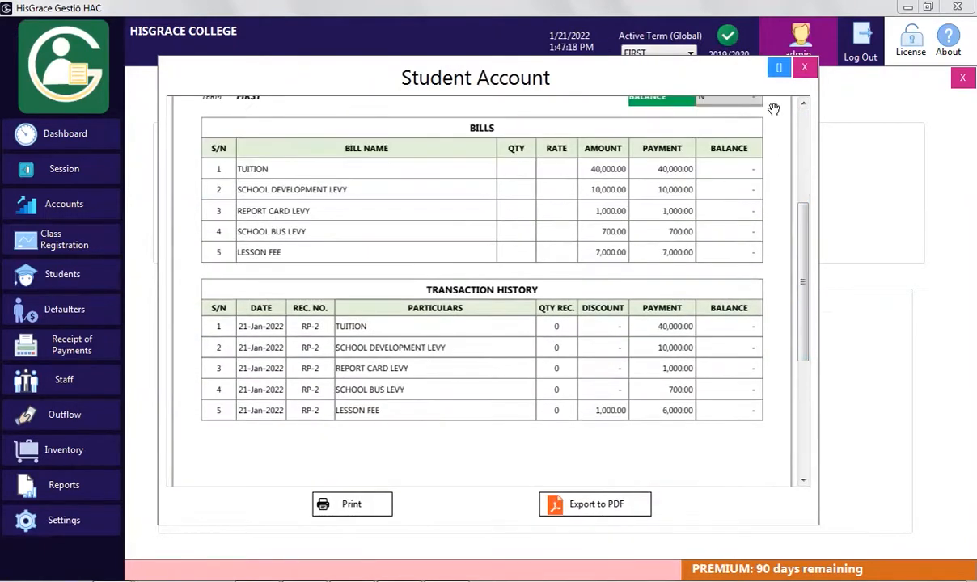
left_click(803, 67)
left_click(715, 193)
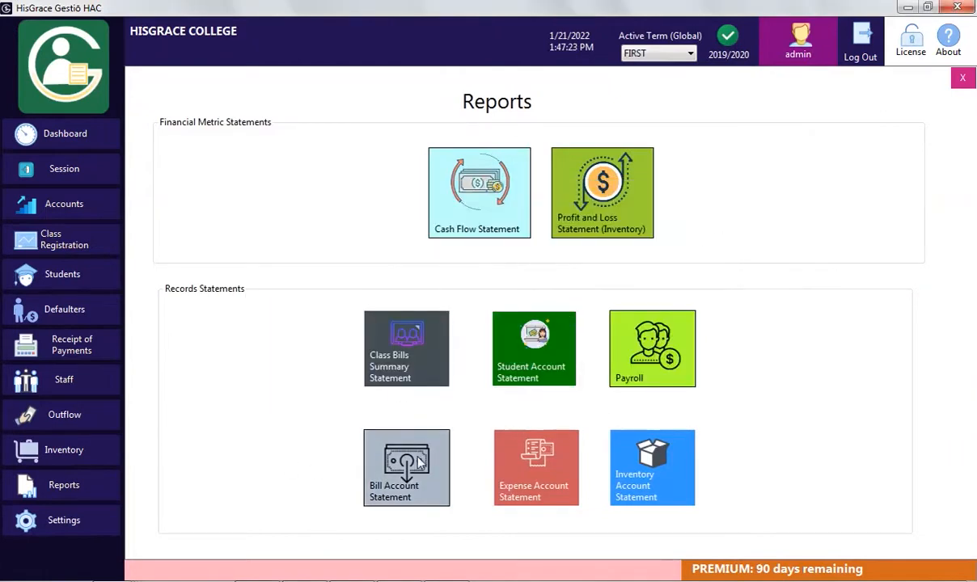
left_click(651, 348)
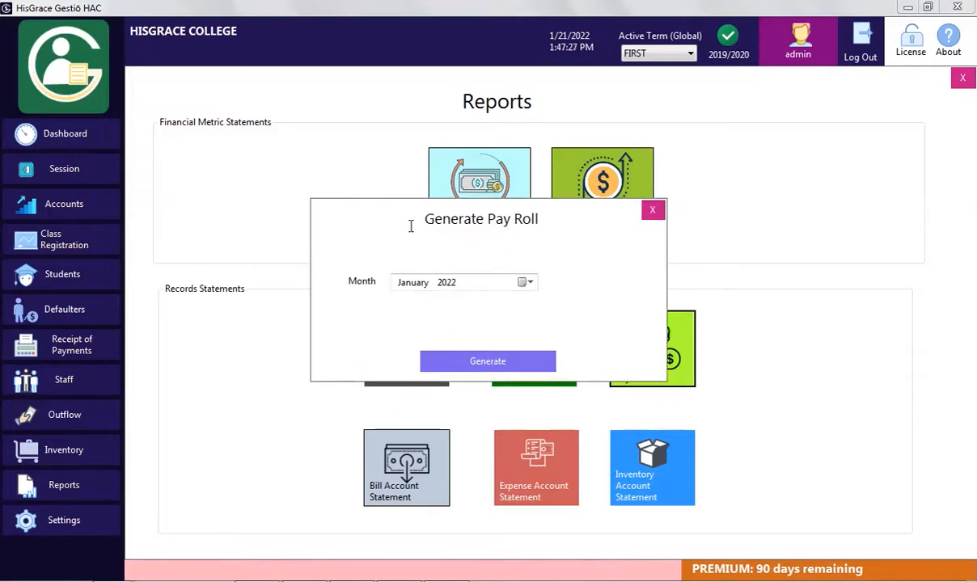
left_click(490, 361)
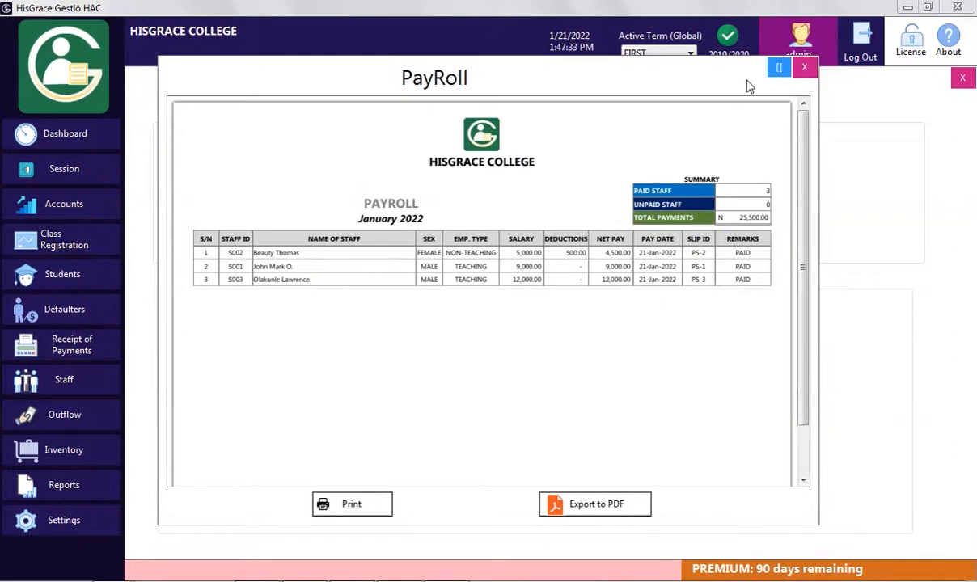
left_click(780, 70)
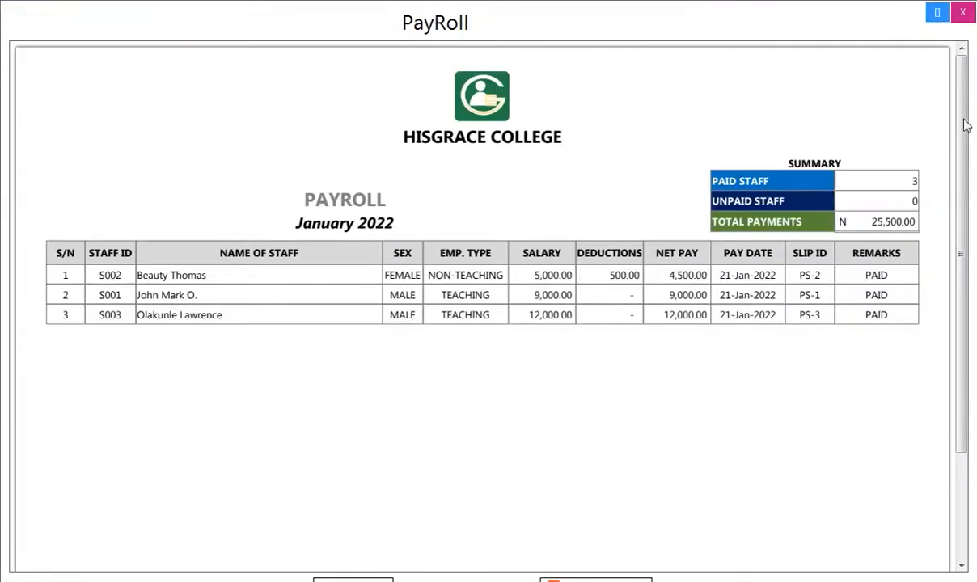
left_click(939, 14)
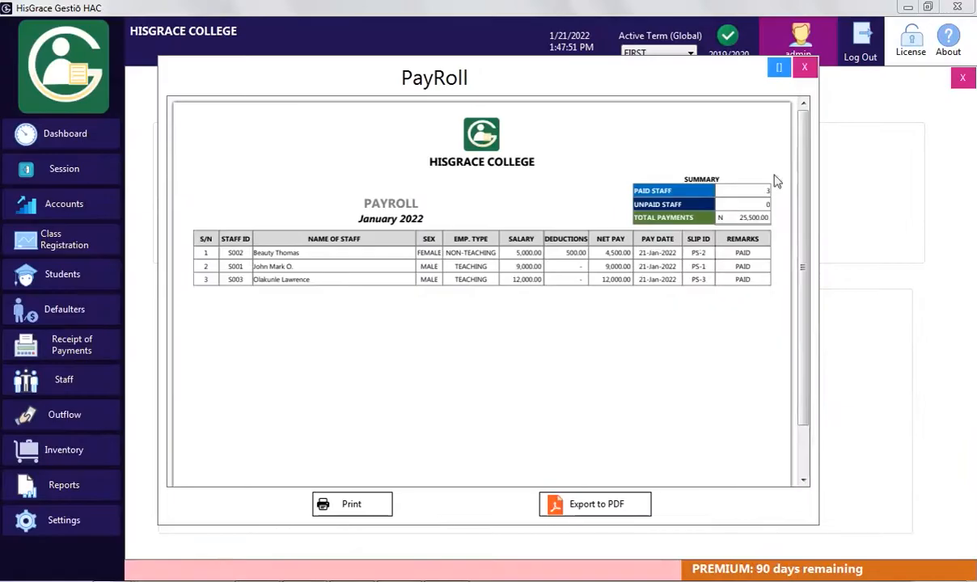
left_click(805, 67)
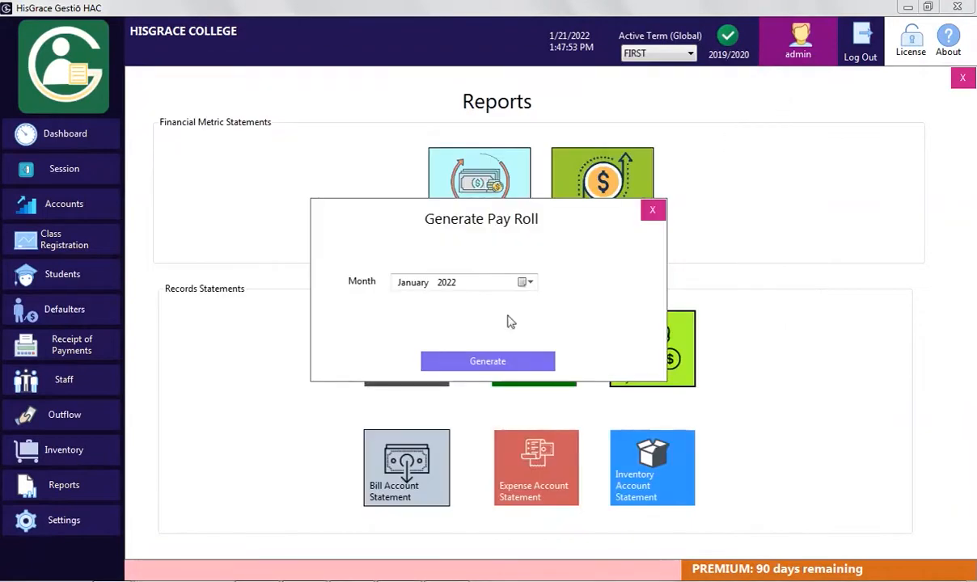
left_click(657, 209)
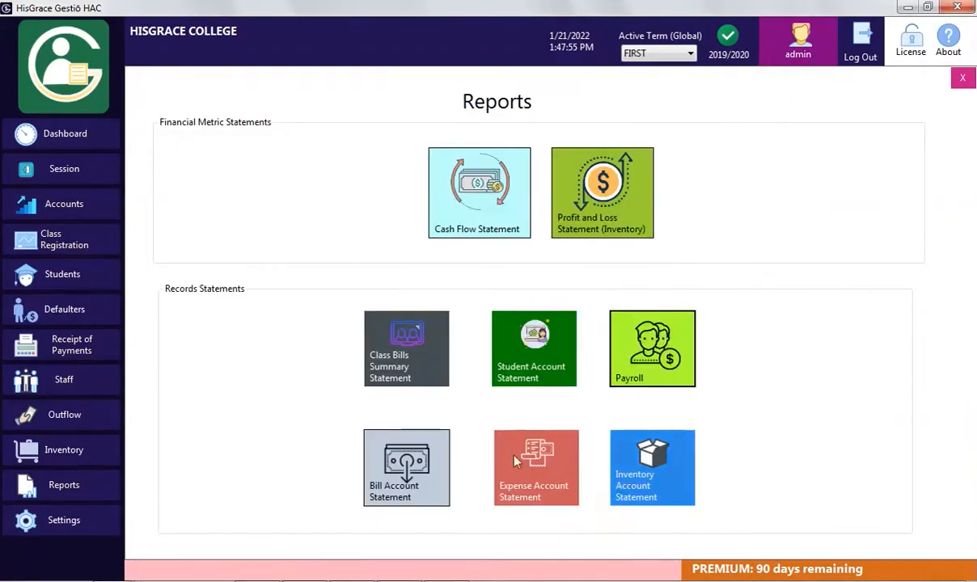
left_click(422, 471)
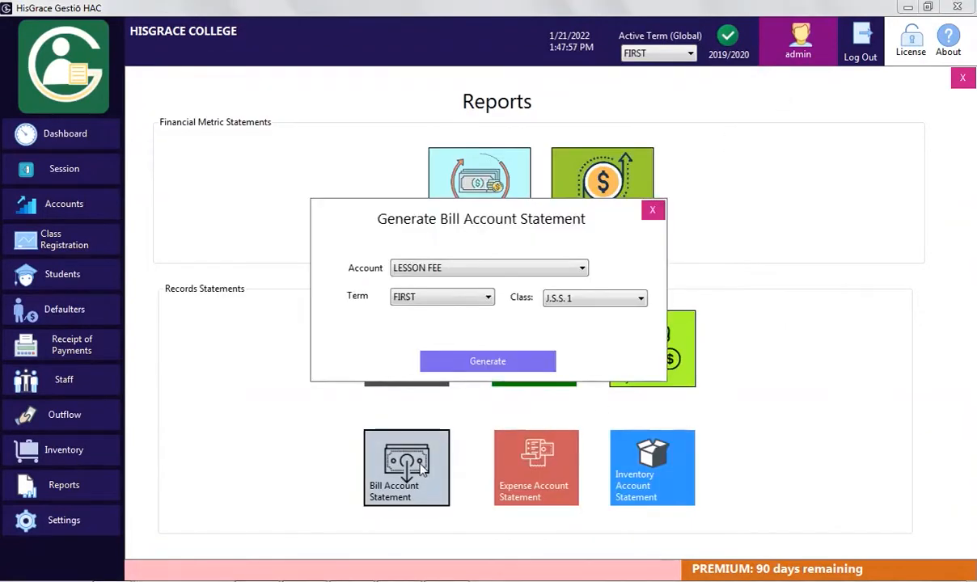
left_click(419, 267)
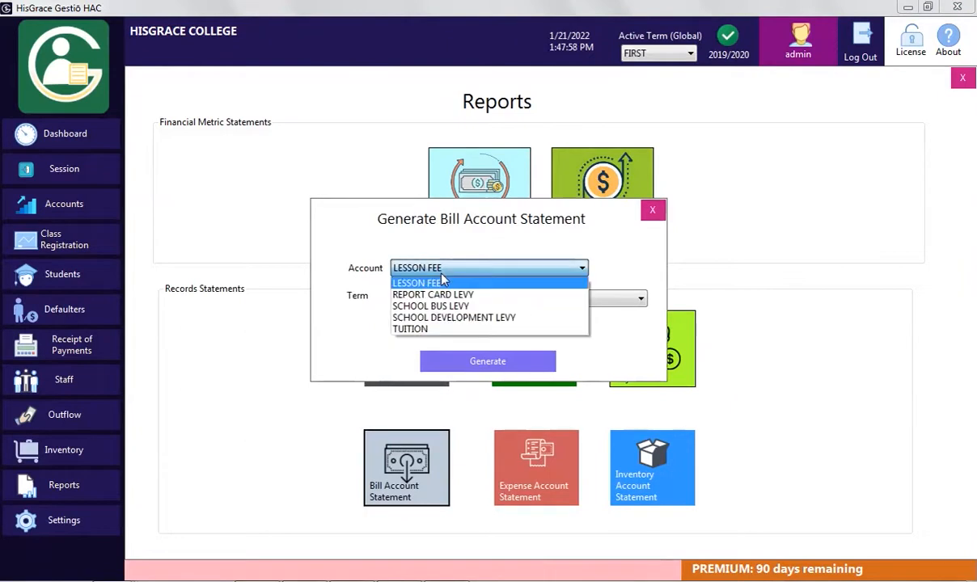
left_click(426, 330)
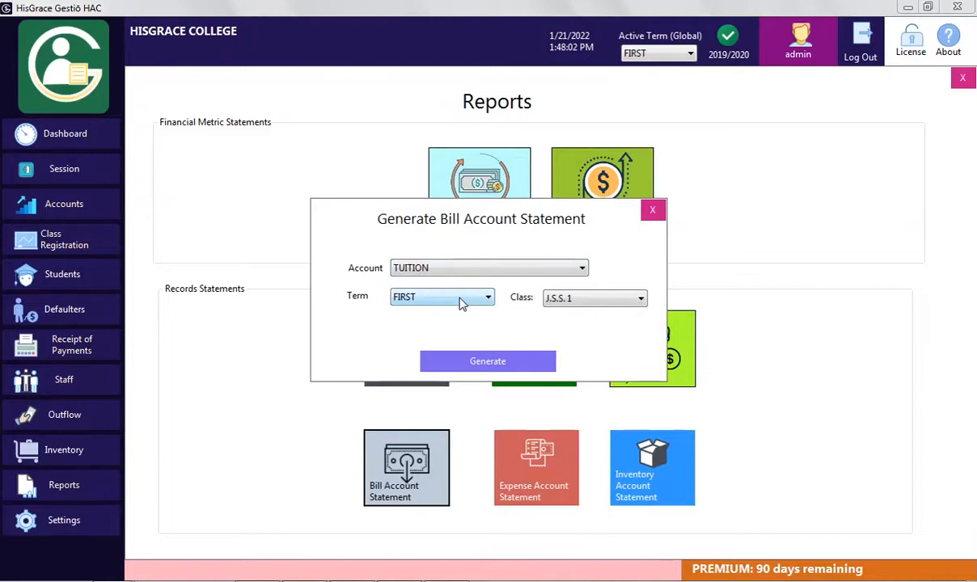
left_click(502, 363)
scroll(799, 255, "down", 2)
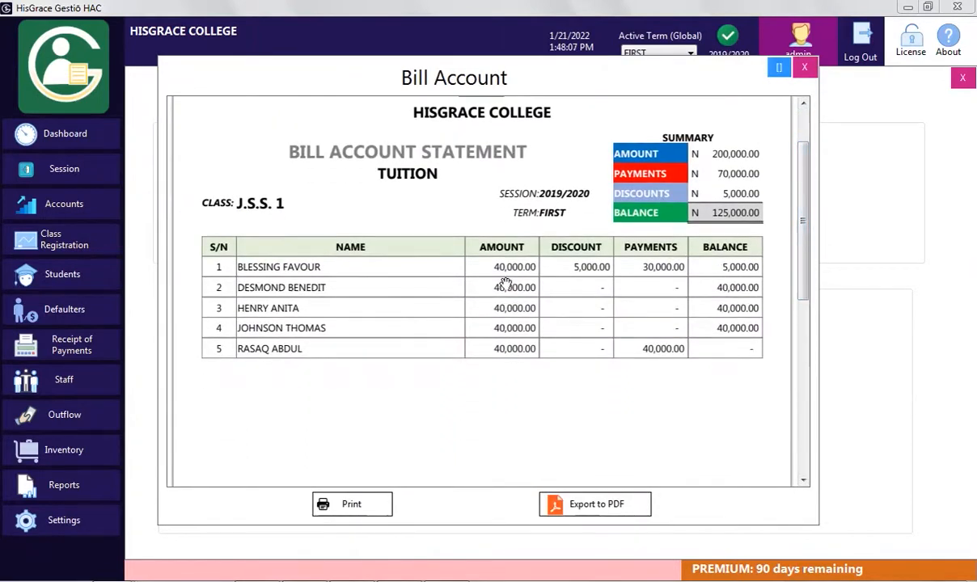
left_click(809, 72)
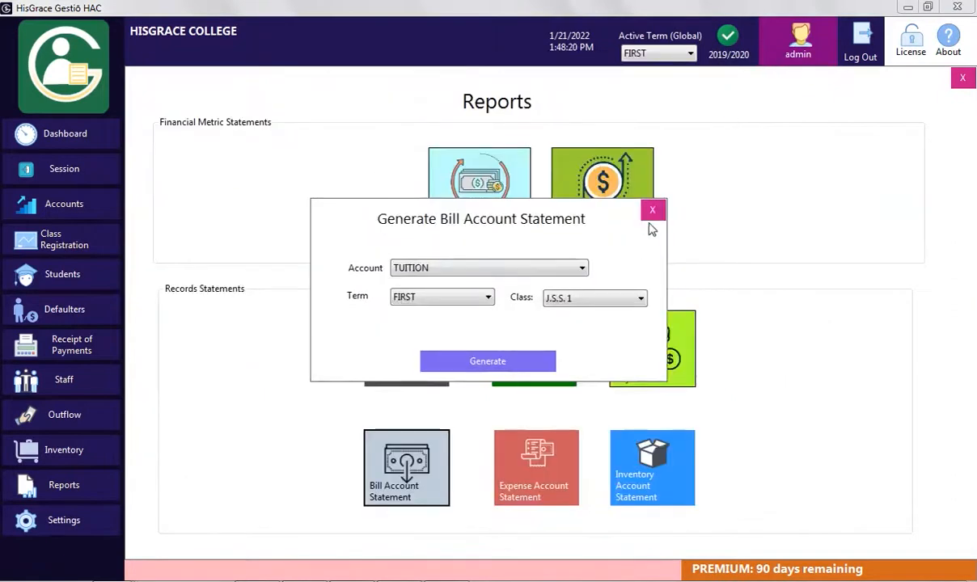
left_click(651, 212)
left_click(525, 500)
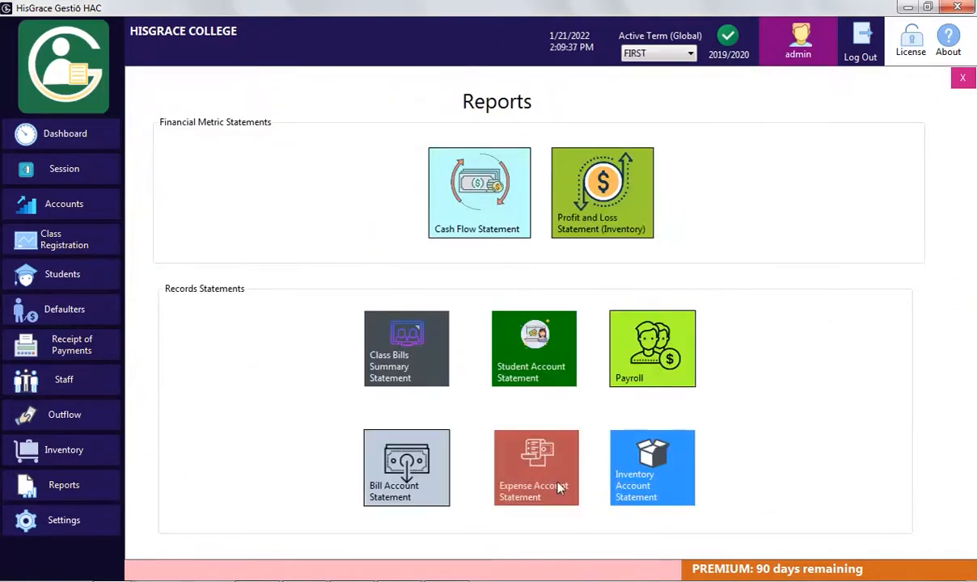
left_click(511, 357)
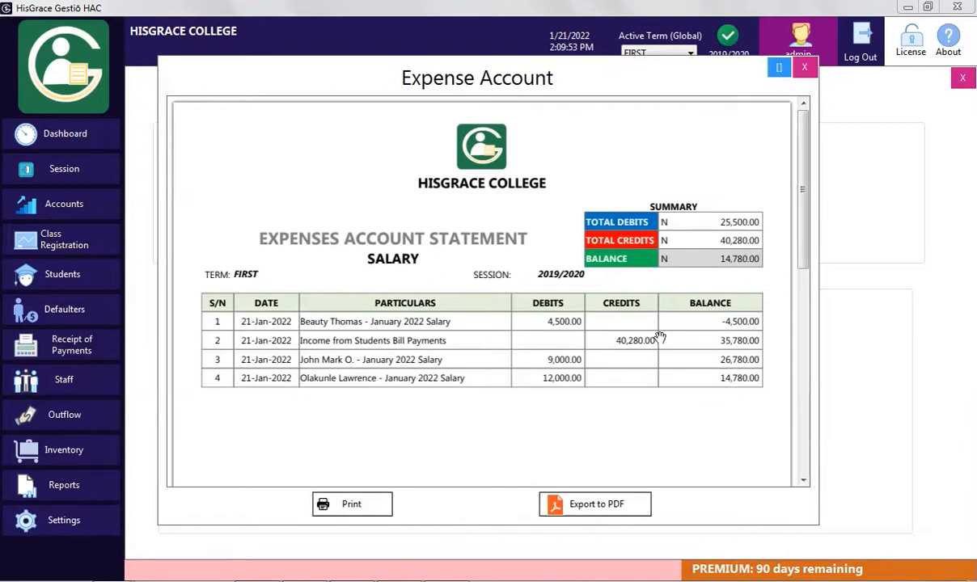
left_click(804, 68)
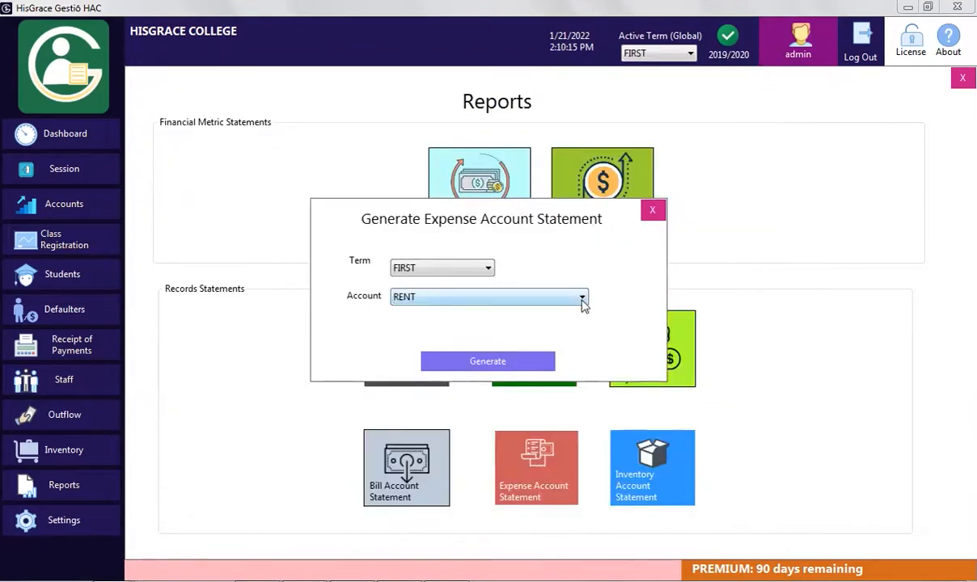
left_click(654, 212)
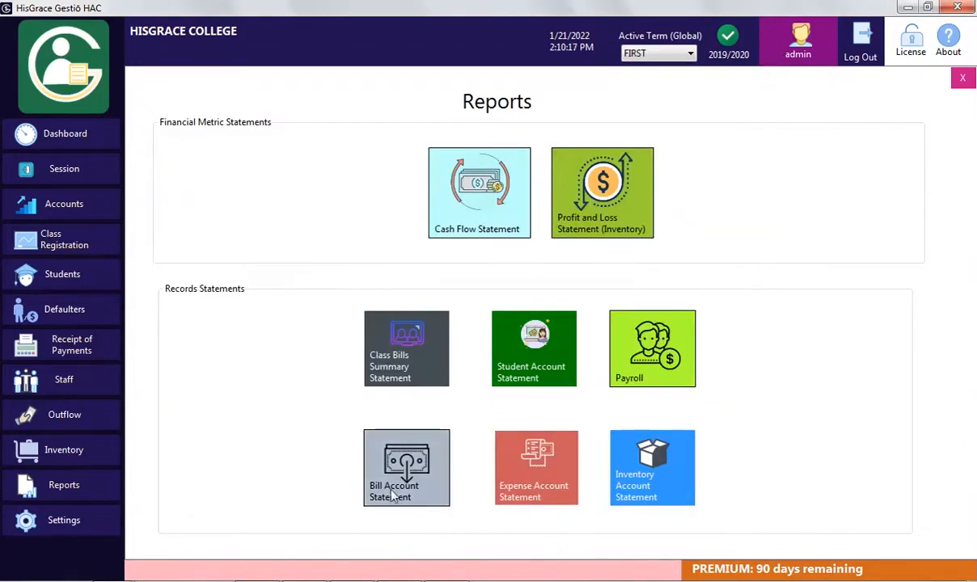
left_click(86, 454)
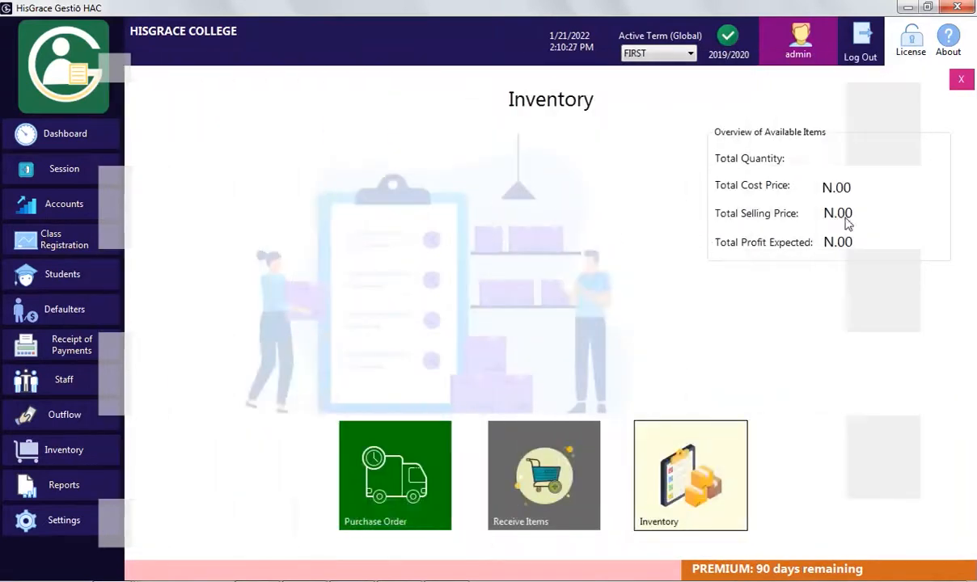
Add vendor Macmillian Inc. with its phone number and e-mail under Purchase Order > Vendors
left_click(385, 424)
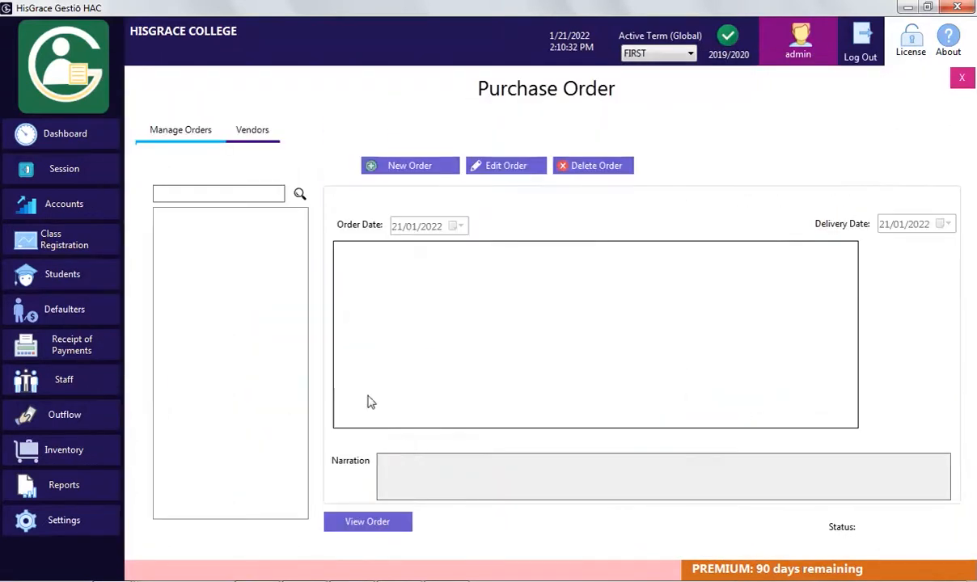
left_click(267, 142)
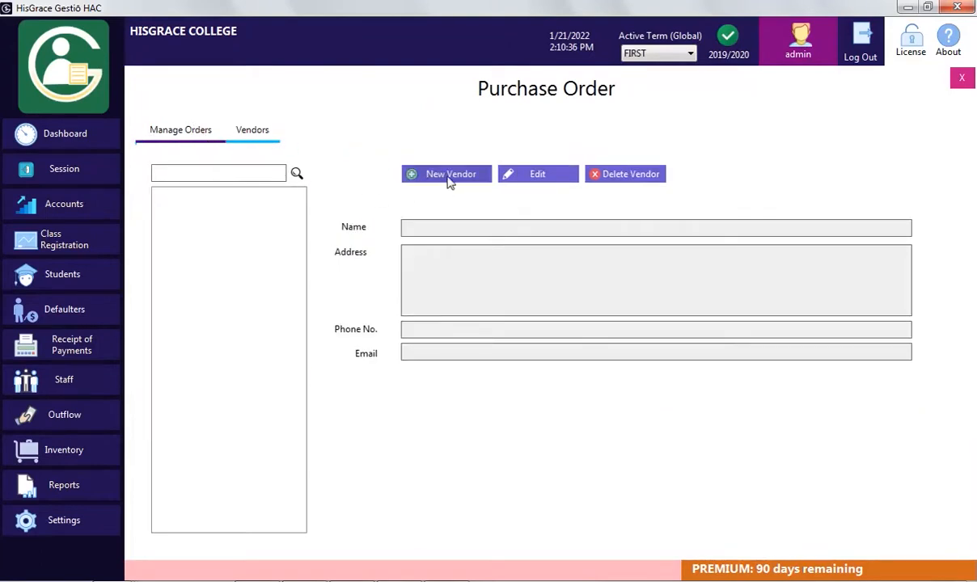
left_click(441, 176)
type("Macmilli")
type("Alagbere")
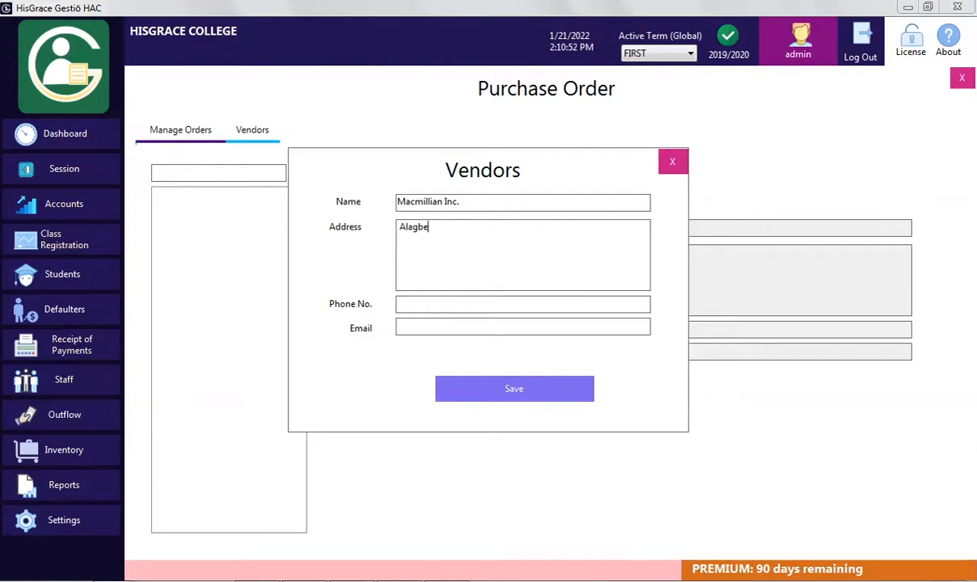
left_click(430, 305)
type("080232322")
left_click(429, 331)
type("mac@")
left_click(515, 389)
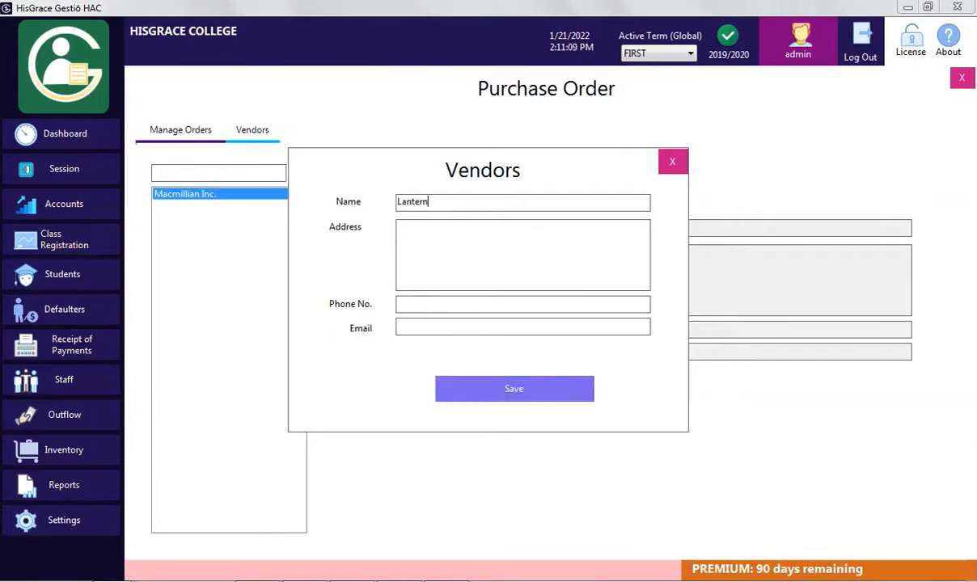
Save Lantern Publishers with its phone number and a third vendor, then check Macmillian Inc.'s details
left_click(494, 305)
type("01235434")
left_click(513, 387)
left_click(498, 348)
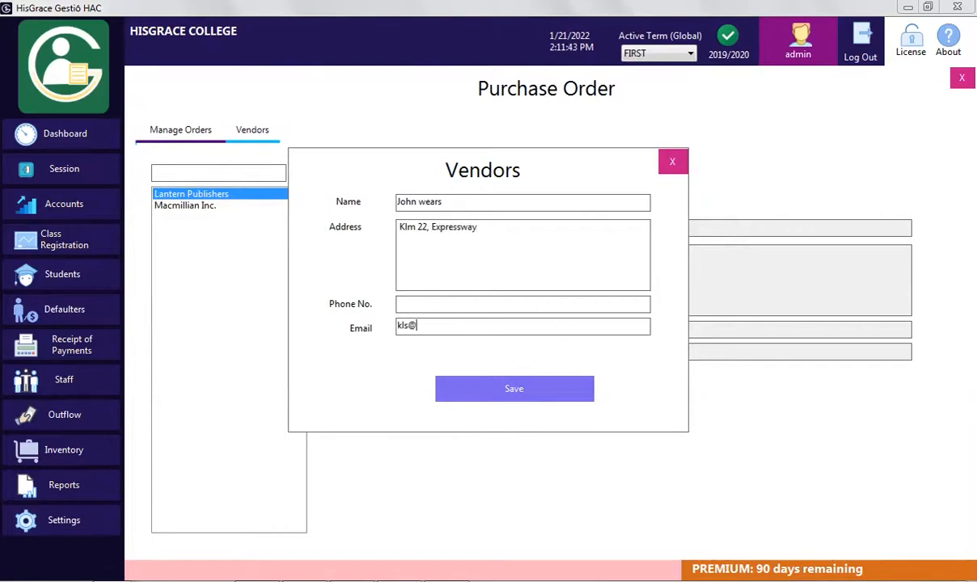
left_click(515, 389)
left_click(505, 343)
left_click(672, 162)
left_click(197, 218)
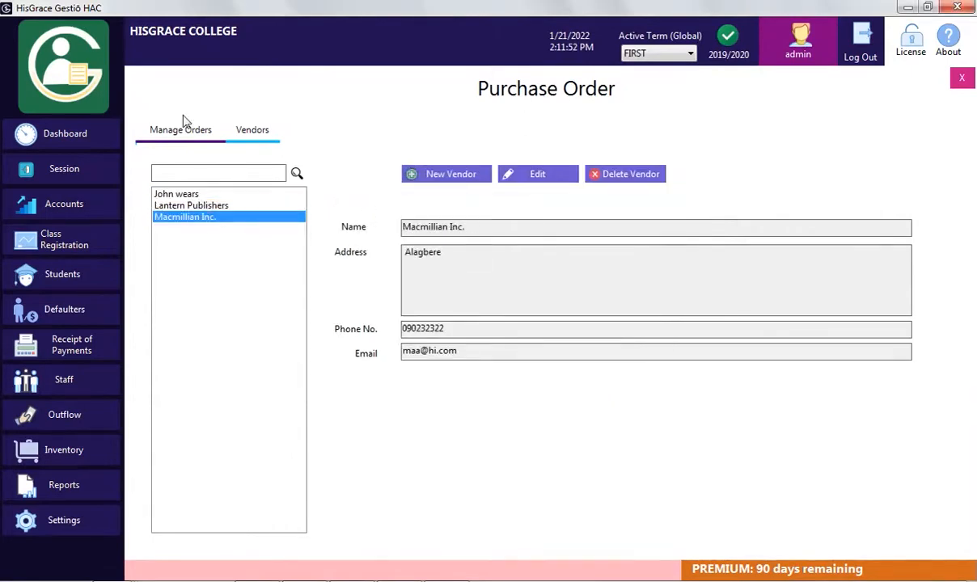
left_click(176, 137)
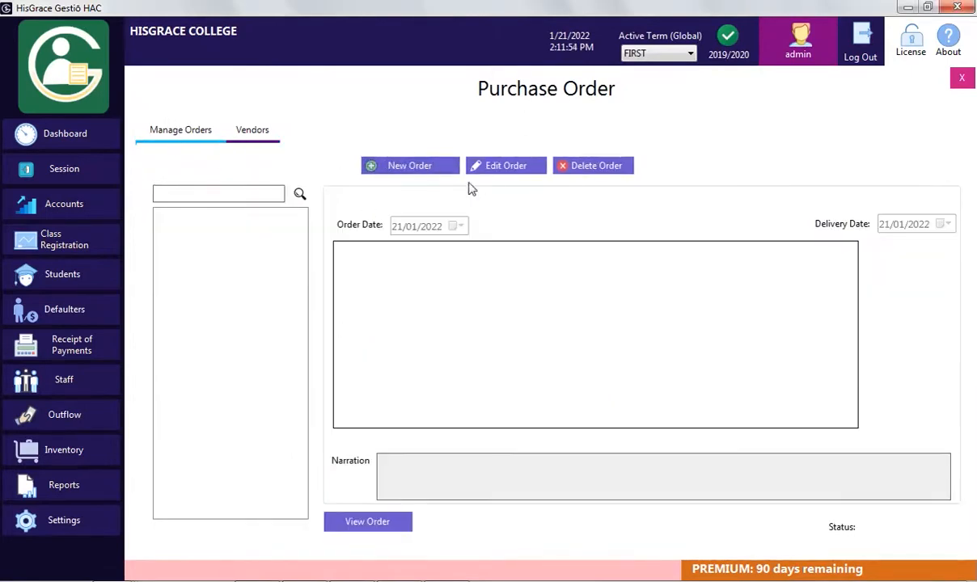
Start a purchase order, find no items to add, and close everything back to Inventory
left_click(421, 169)
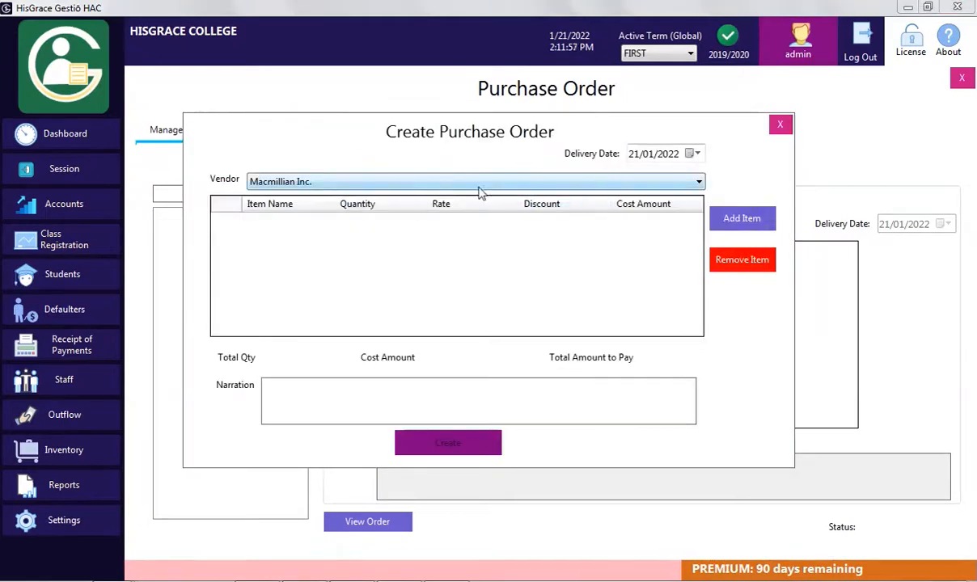
left_click(748, 220)
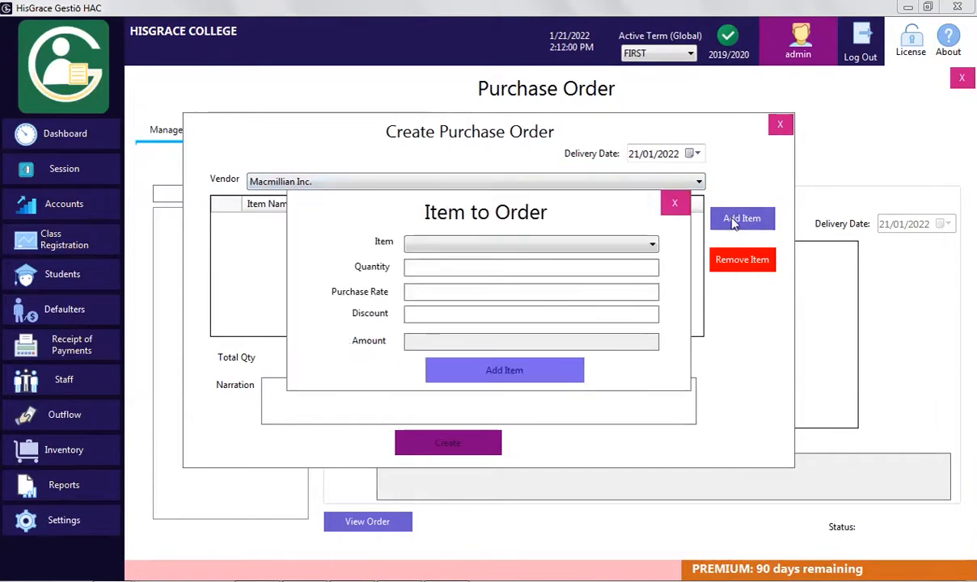
left_click(457, 247)
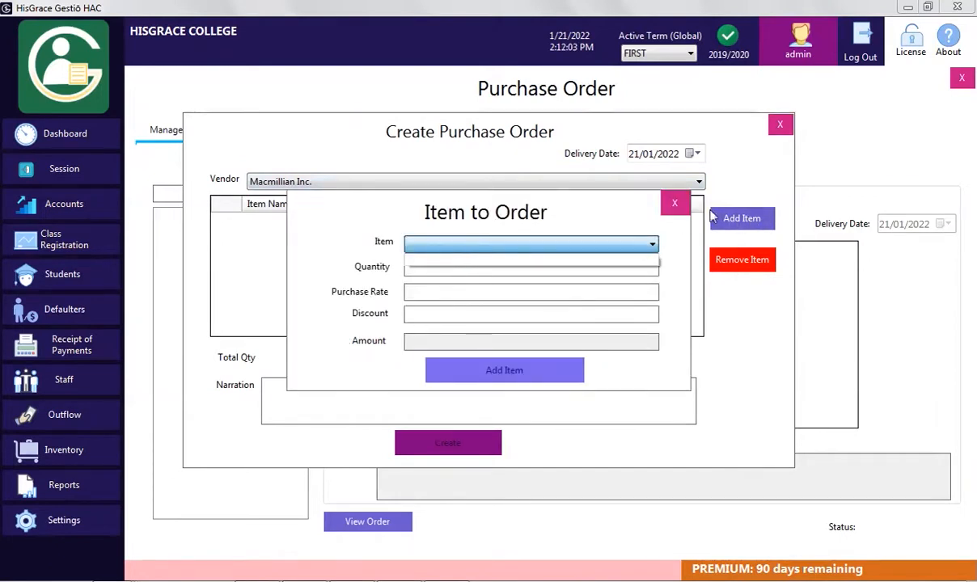
left_click(669, 209)
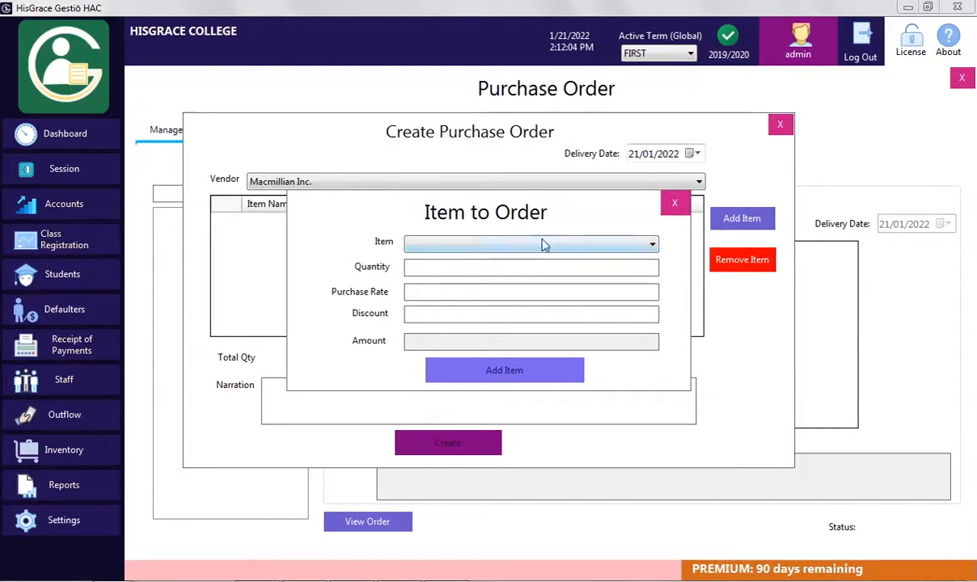
left_click(674, 203)
left_click(780, 124)
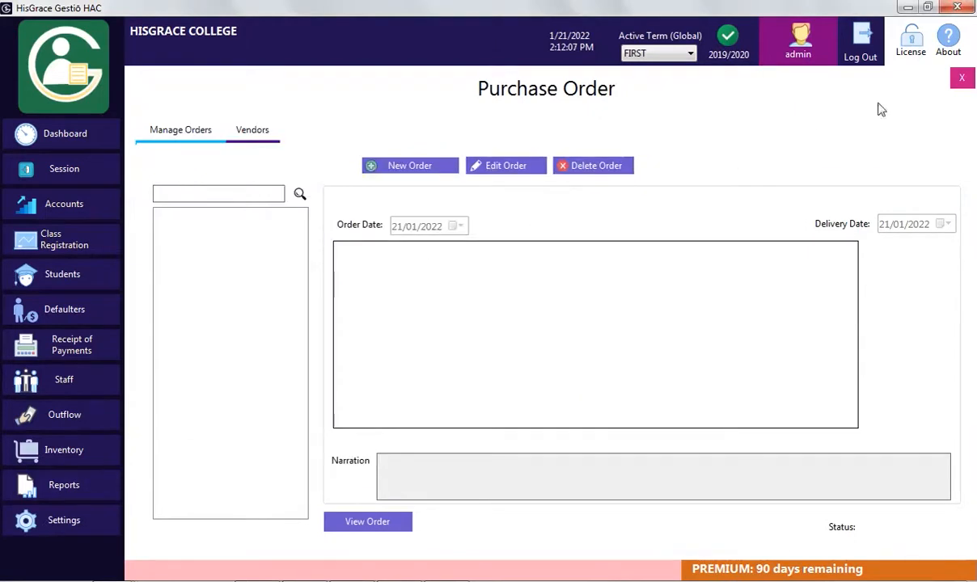
left_click(962, 78)
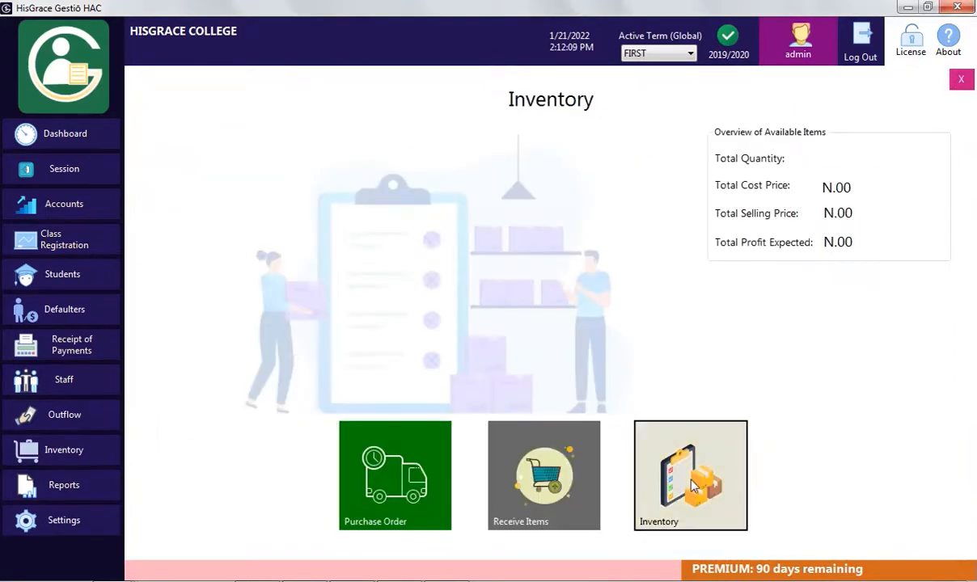
Under Item Category, add the categories BOOKS, CLOTH and STATIONERIES, then open Manage Items
left_click(733, 531)
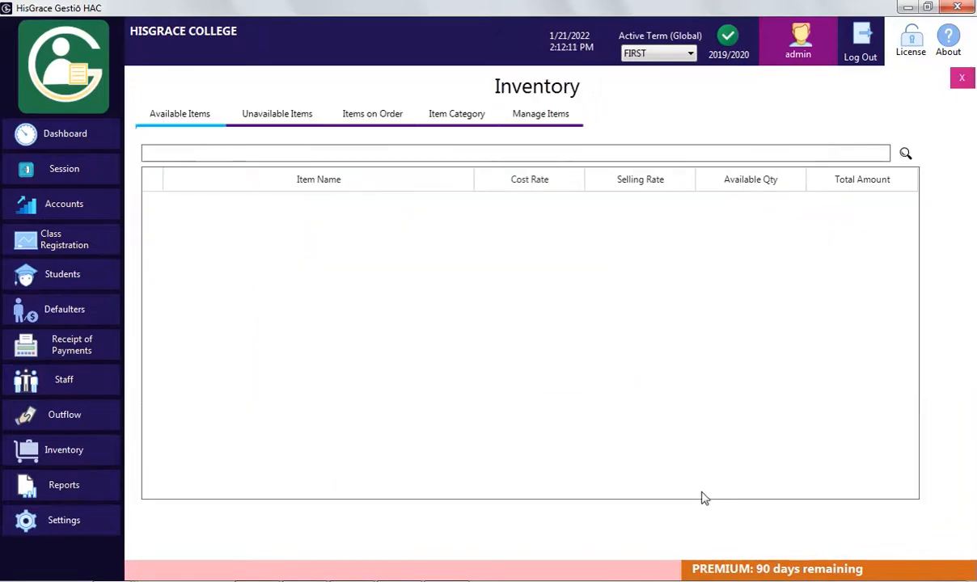
left_click(434, 115)
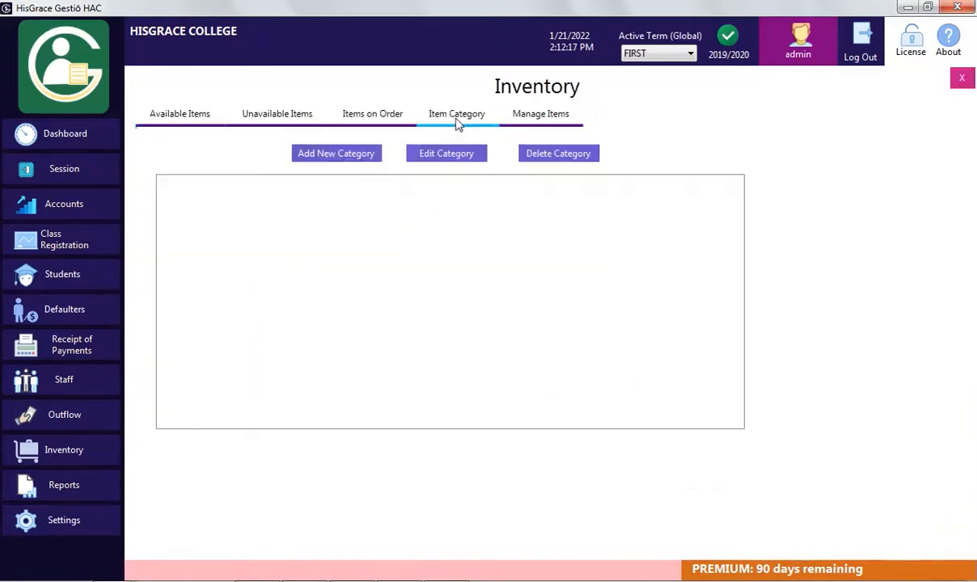
left_click(336, 154)
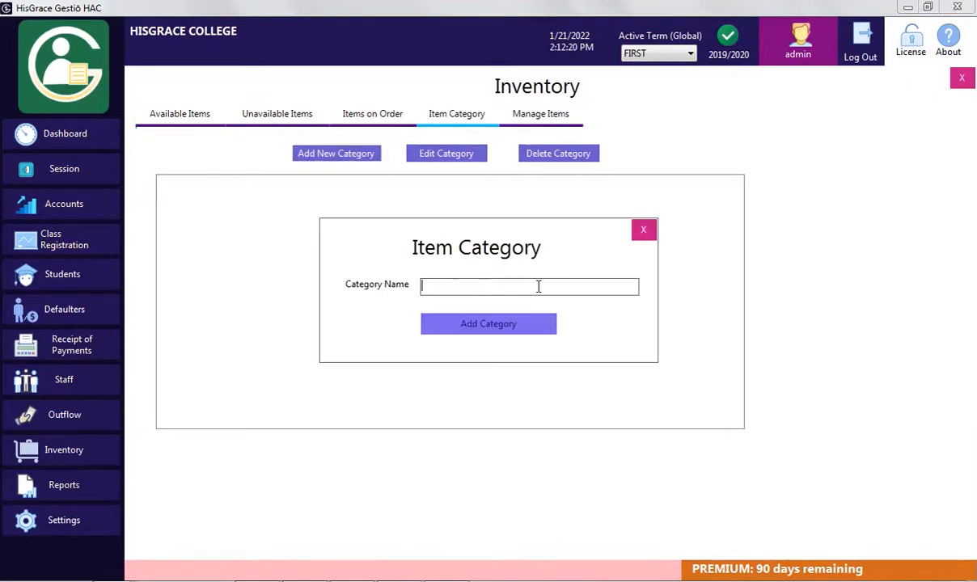
type("BOOKS")
left_click(538, 327)
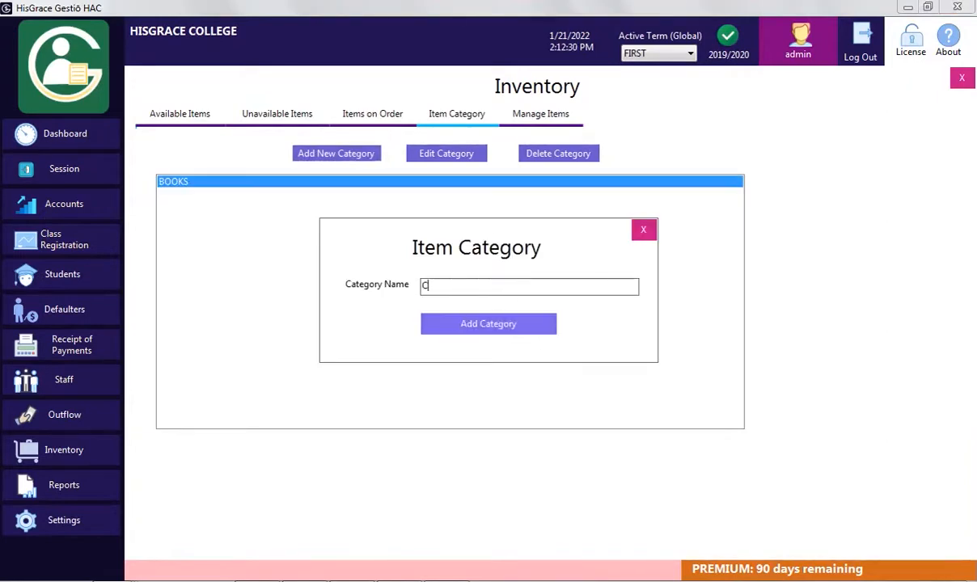
type("CLOTH")
left_click(511, 328)
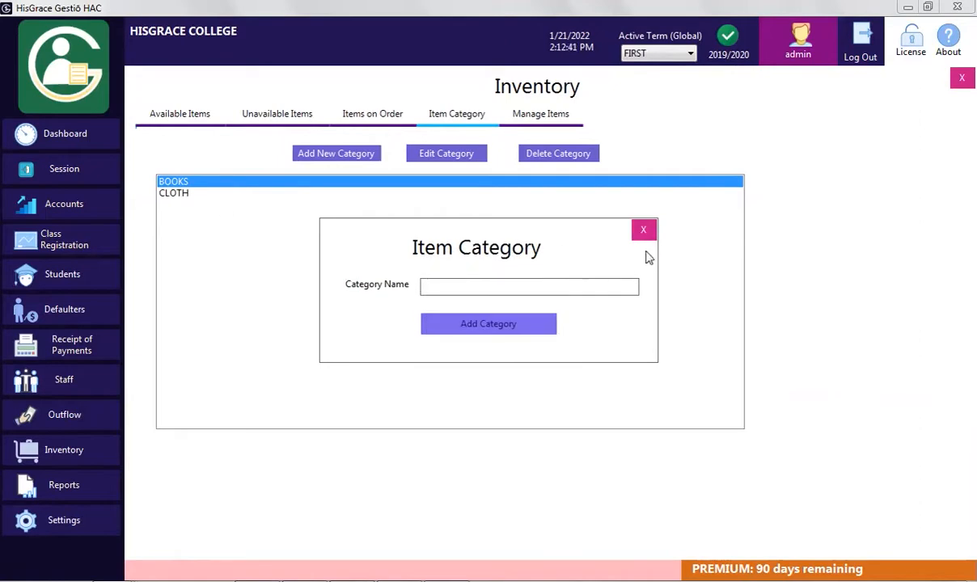
type("STATIONERIES")
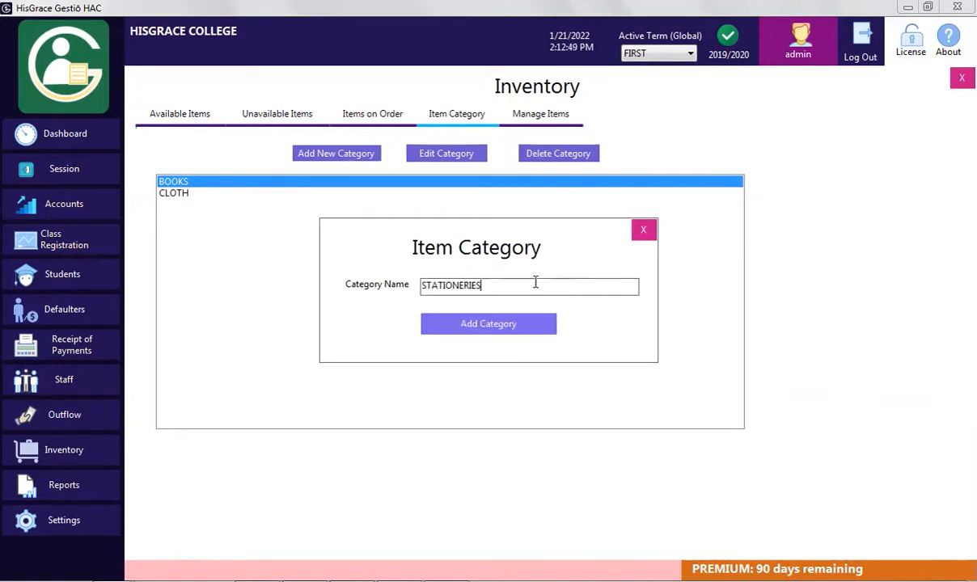
left_click(524, 326)
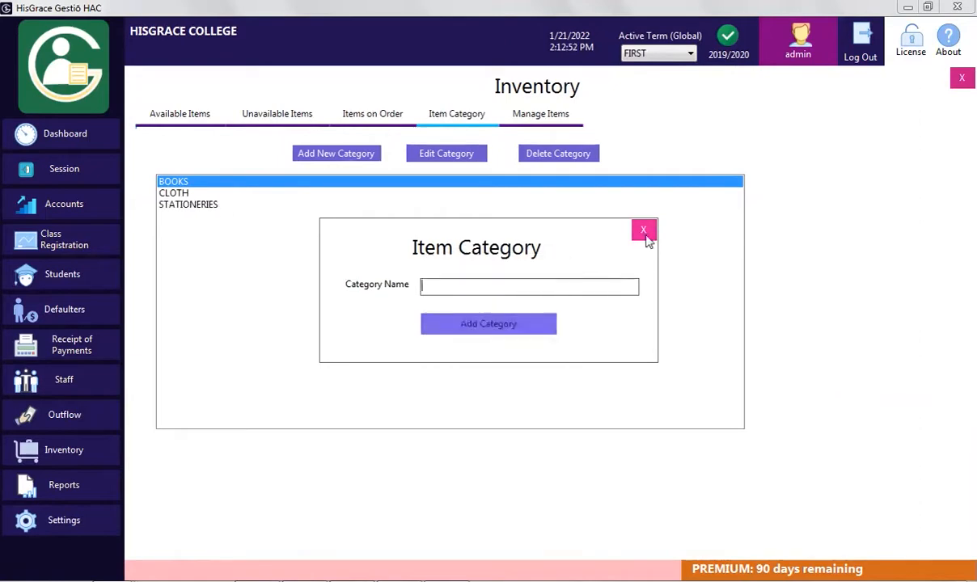
left_click(645, 234)
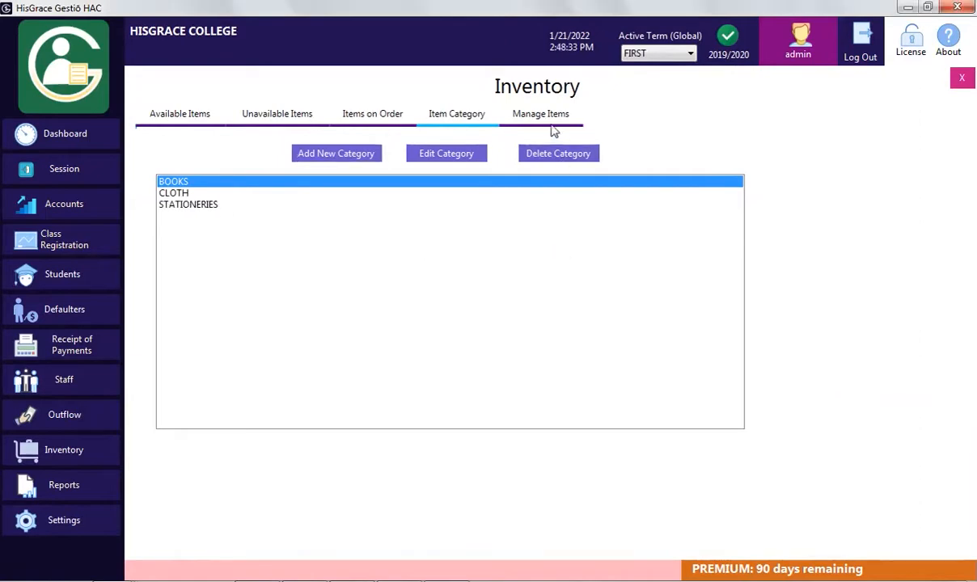
left_click(554, 128)
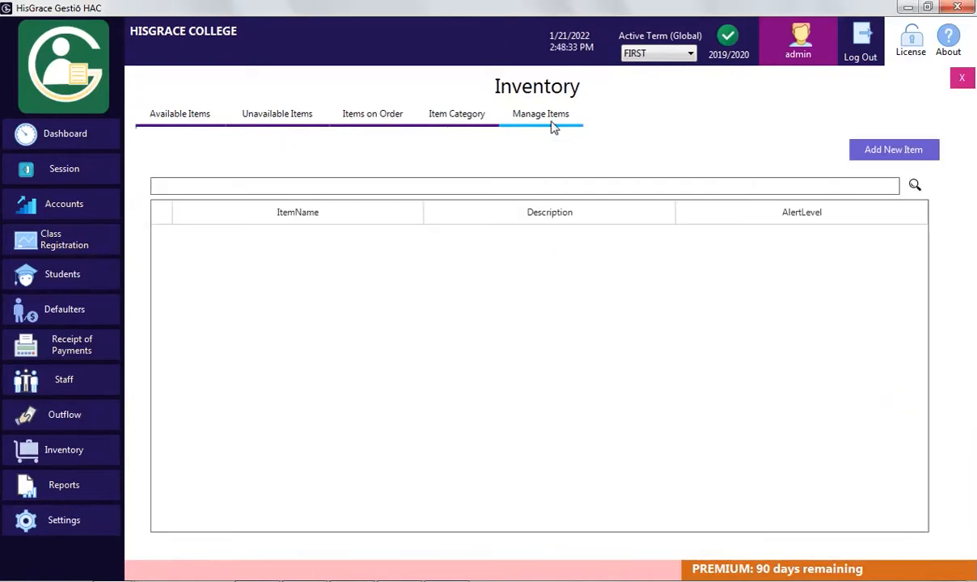
Add the book 'New School English' under BOOKS with description 'for JSS 1'
left_click(858, 154)
left_click(489, 227)
left_click(476, 240)
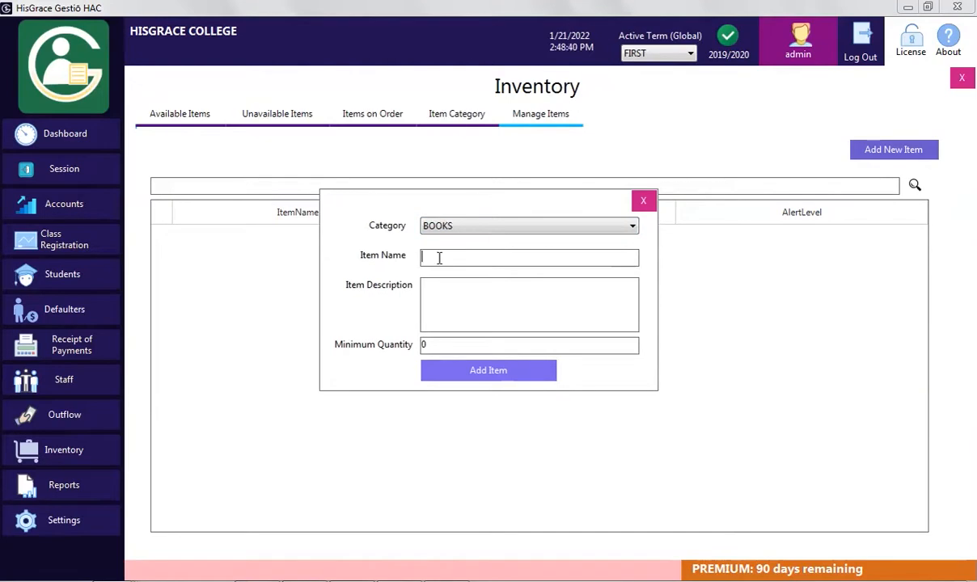
type("New School English")
left_click(529, 308)
type("for JSS 1")
left_click(487, 370)
Add the books 'New General Mathematics' and 'New Macmillian English' (minimum quantity 2) under BOOKS
type("New Gene")
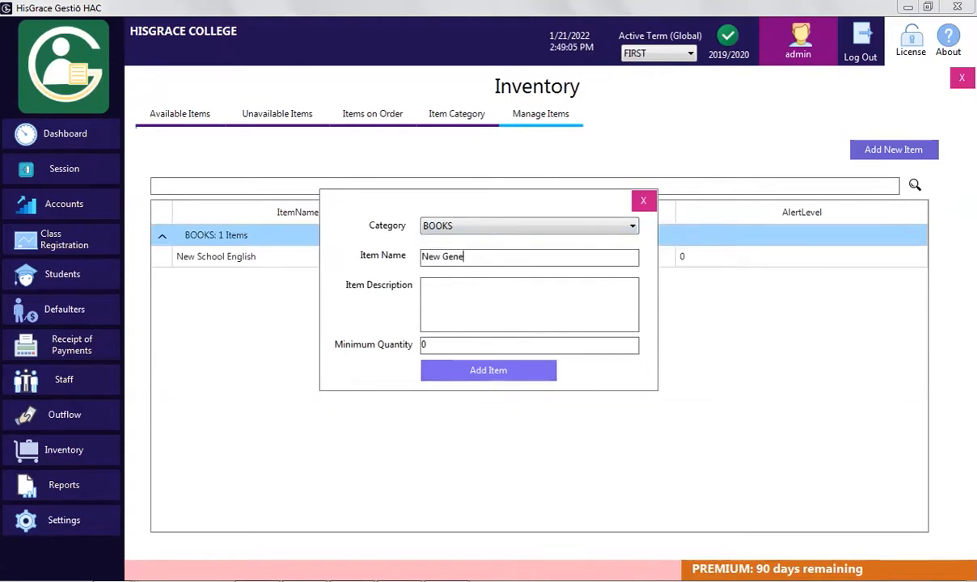
type("ral MathematicsOla O.")
left_click(540, 374)
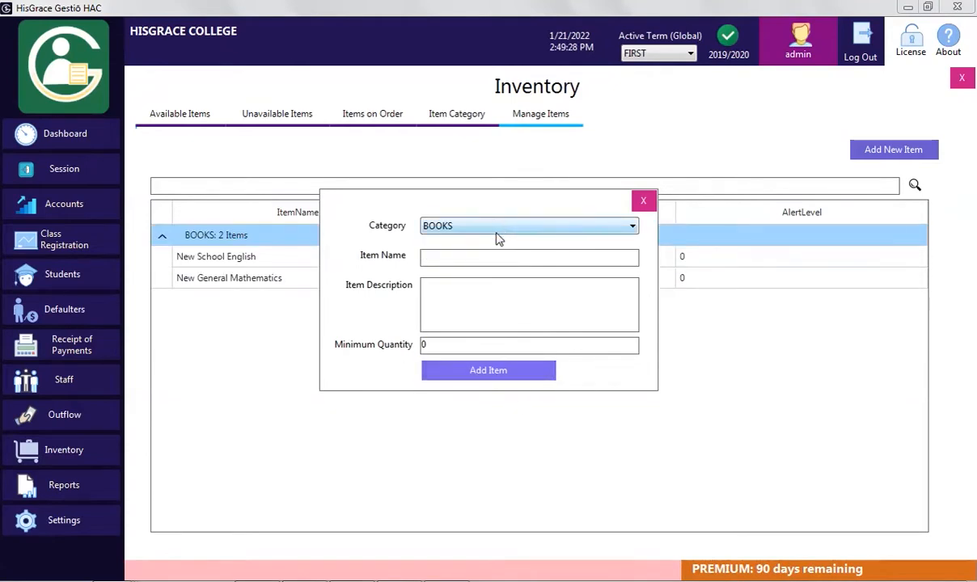
left_click(455, 256)
type("New Macmillian English")
double_click(480, 344)
type("2")
left_click(489, 370)
left_click(504, 345)
Add CLOTH items 'Sport Wears' (for Inter House Sports), 'School Cartigan' and 'School Uniform' (minimum 0)
type("Sport Wears")
key("Tab")
type("for Inter House Sports")
left_click(518, 371)
left_click(504, 345)
left_click(558, 259)
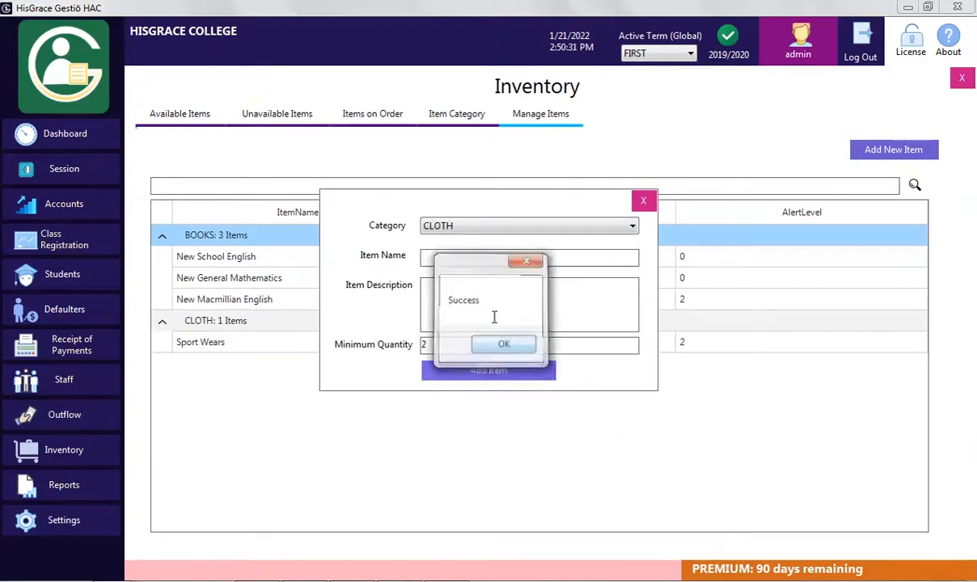
type("School Cartigan")
left_click(489, 370)
left_click(504, 345)
left_click(498, 261)
type("School Uniform")
double_click(506, 343)
type("0")
left_click(486, 369)
left_click(458, 256)
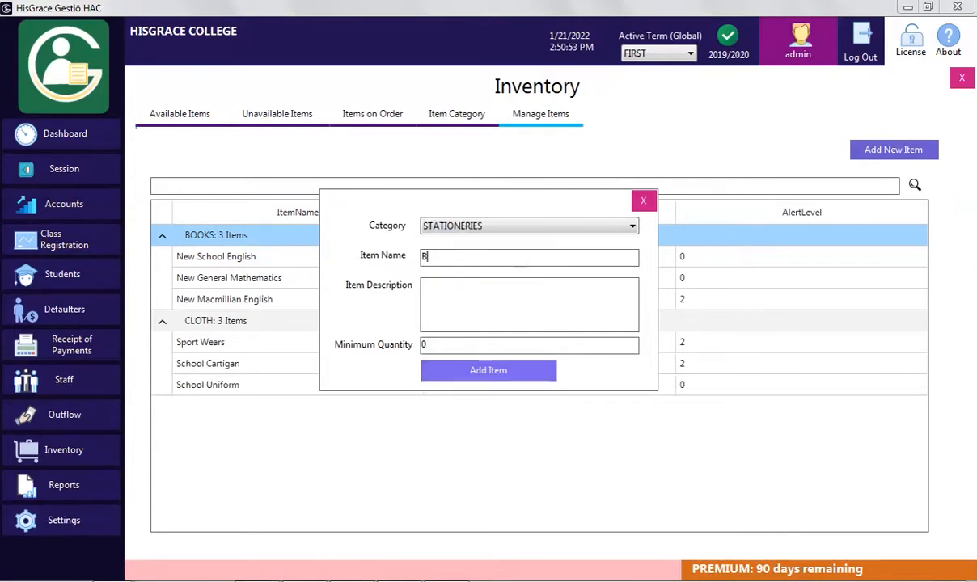
Add STATIONERIES items Biro, Pencil and Eraser
left_click(489, 370)
left_click(504, 343)
left_click(465, 259)
type("Pencil")
left_click(485, 371)
left_click(504, 343)
left_click(478, 258)
type("Eraser")
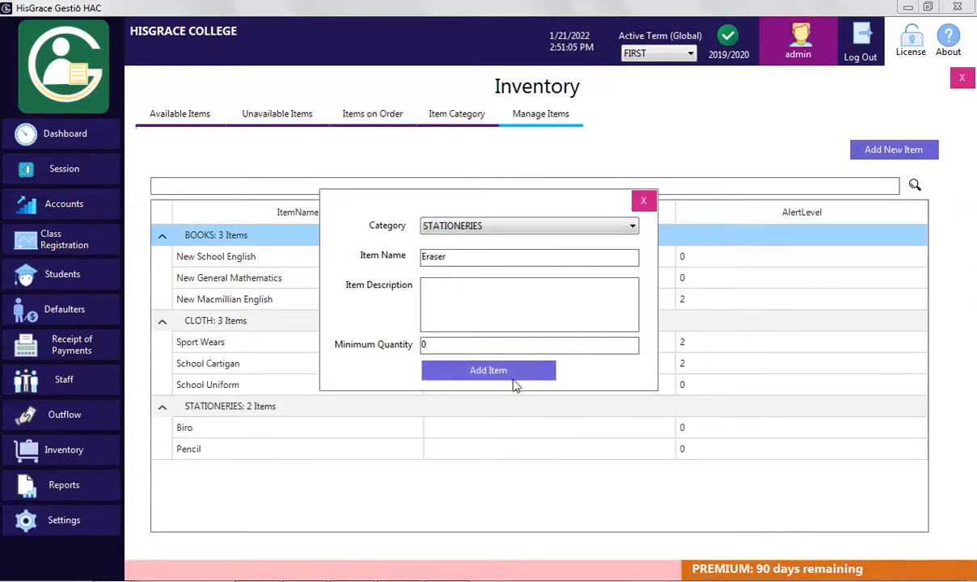
left_click(517, 259)
Add STATIONERIES items Gum, Pen and White board Marker
type("Gum")
left_click(546, 370)
left_click(504, 344)
left_click(443, 259)
type("Pen")
left_click(488, 371)
left_click(504, 344)
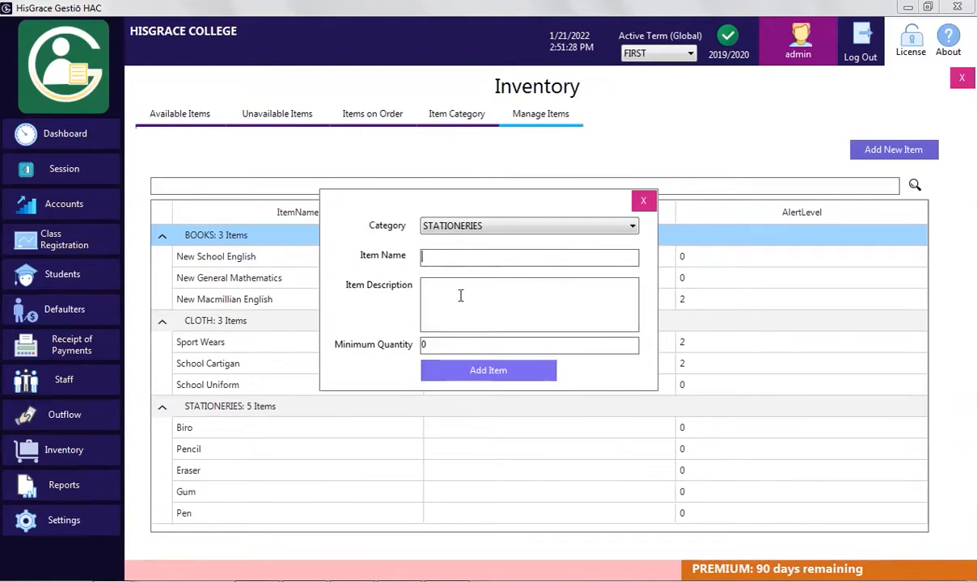
left_click(528, 261)
type("White board Marker")
left_click(489, 371)
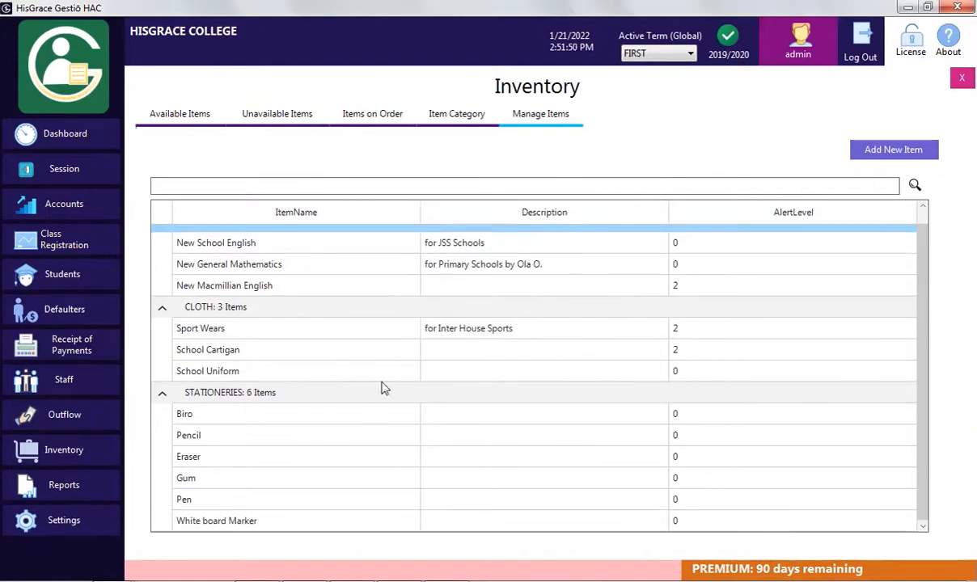
Open School Cartigan for editing, then close it unchanged to return to the Inventory overview
left_click(448, 359)
right_click(447, 360)
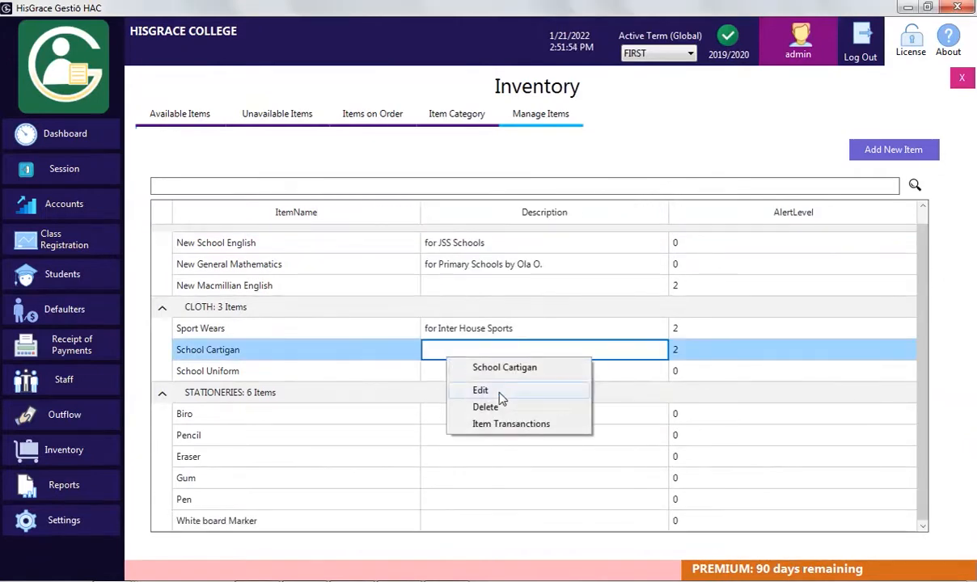
left_click(482, 391)
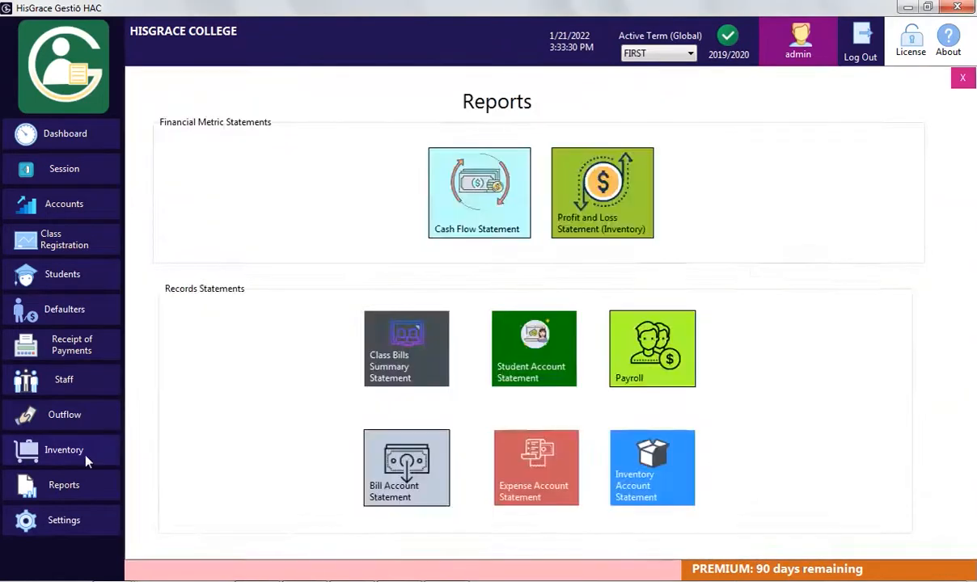
left_click(87, 458)
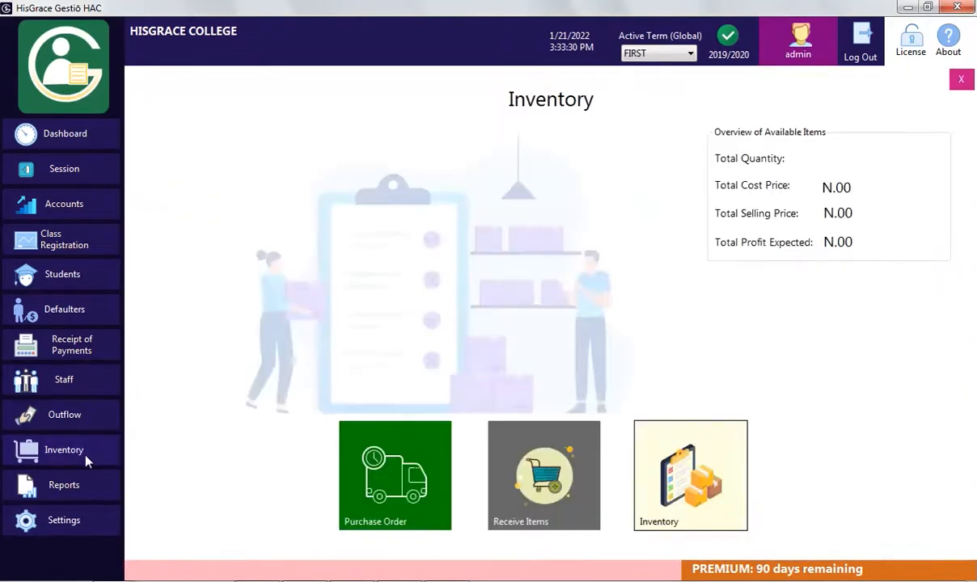
Create a new purchase order with vendor Macmillian Inc. and 40 copies of New School English
left_click(426, 488)
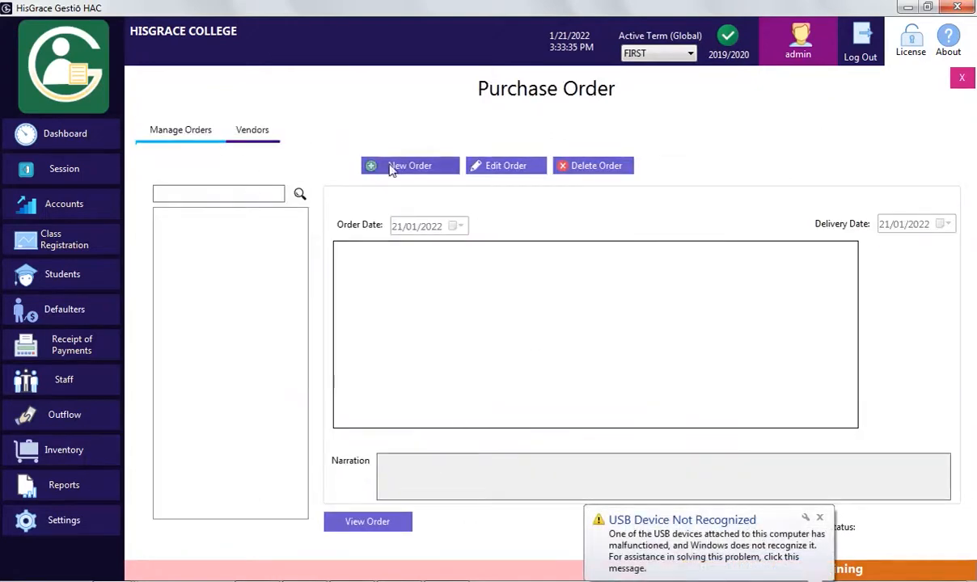
left_click(392, 167)
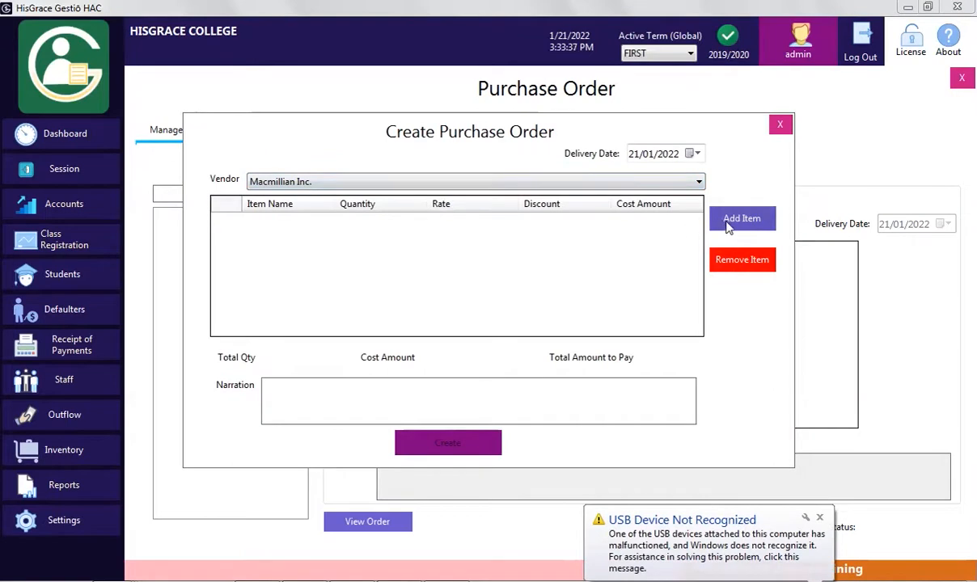
left_click(310, 183)
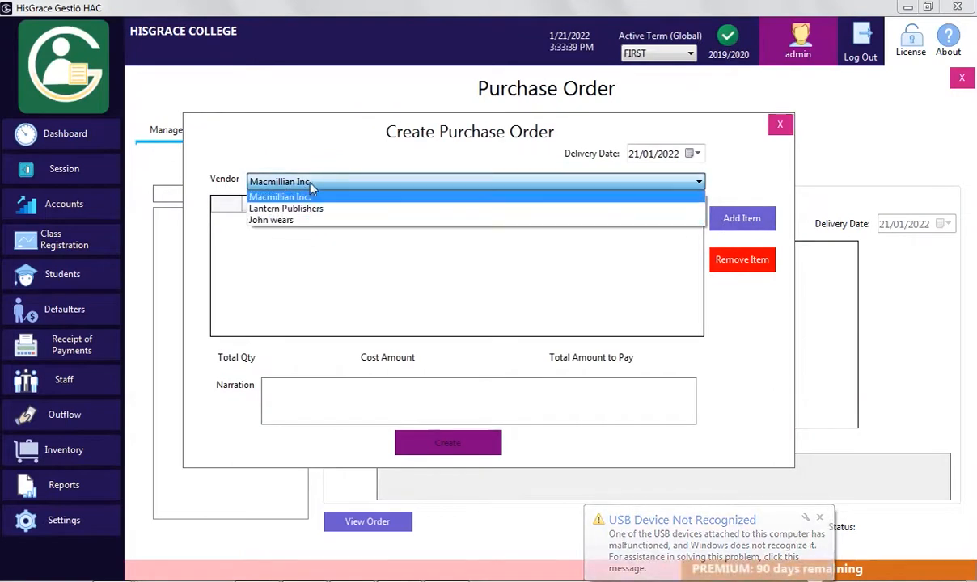
left_click(310, 185)
left_click(742, 218)
left_click(498, 247)
left_click(498, 257)
left_click(421, 270)
type("40")
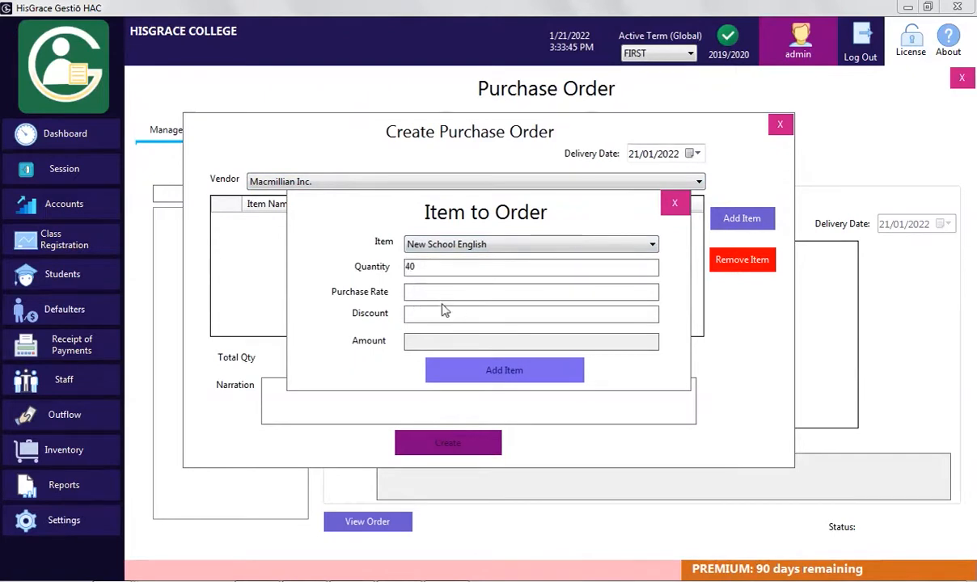
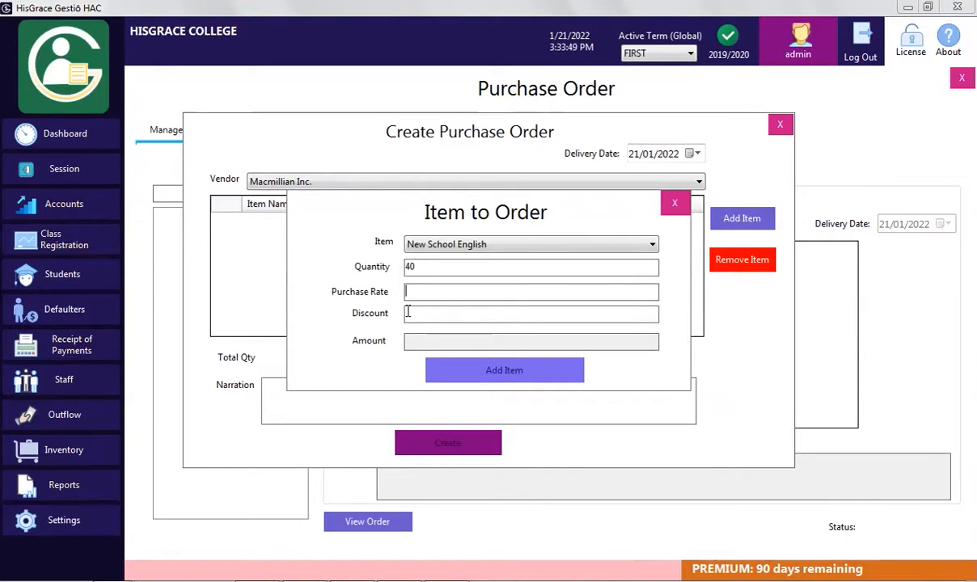
Finish the New School English line, then add 2 New Macmillian English at rate 1000
type("200")
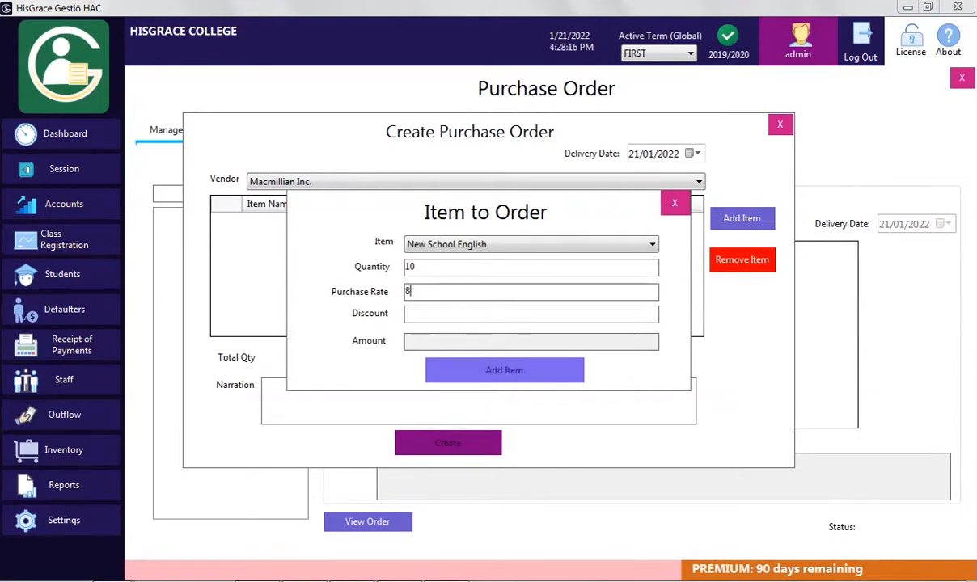
type("00")
left_click(504, 370)
left_click(451, 243)
left_click(463, 270)
left_click(462, 268)
type("2")
left_click(409, 292)
type("1000")
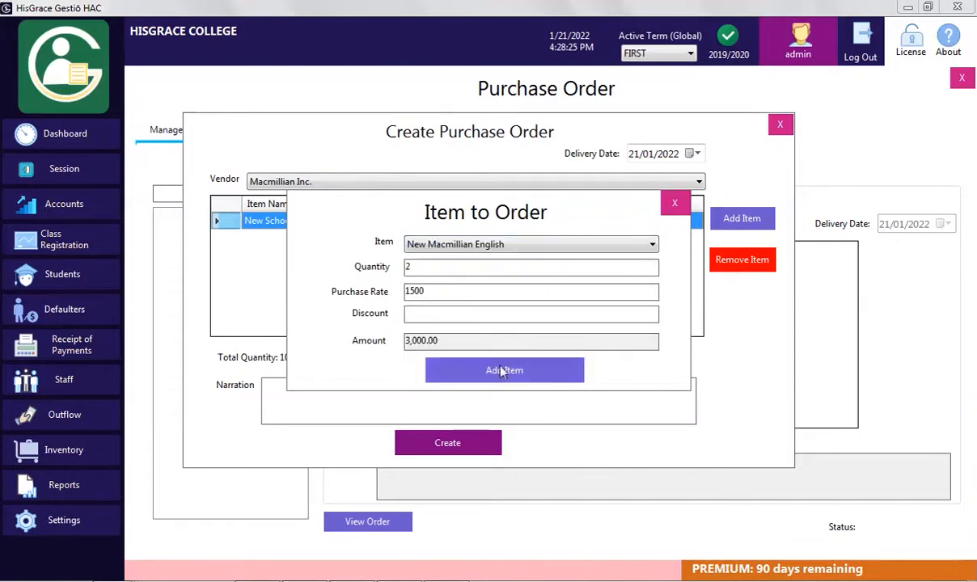
left_click(488, 372)
Add New General Mathematics to the order at a purchase rate of 500
left_click(582, 244)
left_click(427, 268)
type("10")
left_click(414, 291)
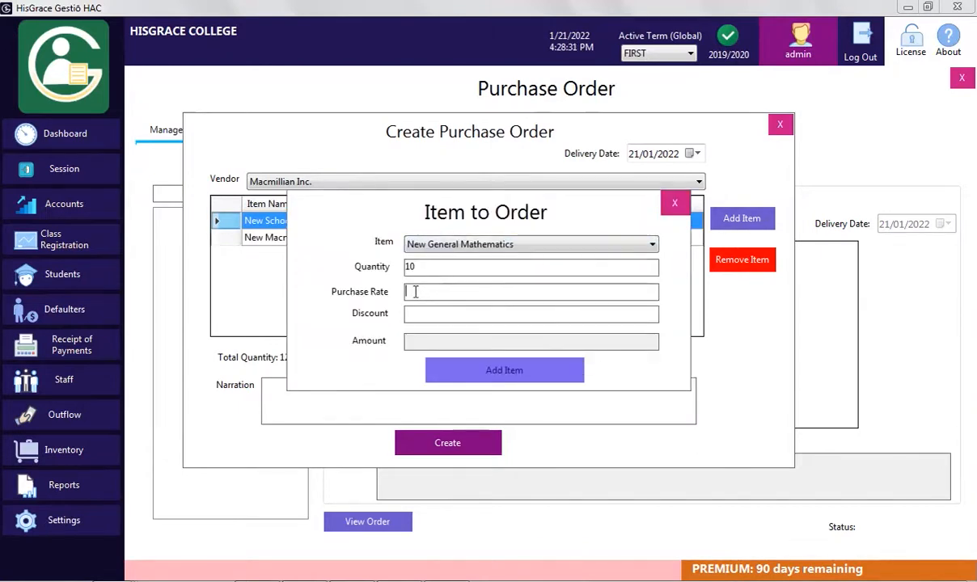
type("500")
left_click(416, 314)
type("500")
left_click(462, 371)
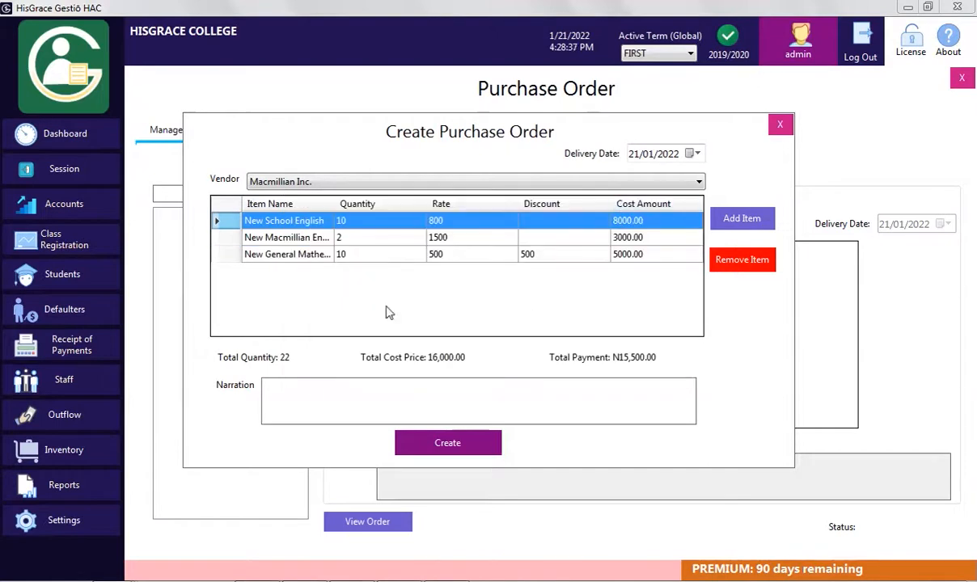
Set delivery date 31/01/2022, add narration 'Please, treat as urgent', and create the order
left_click(693, 154)
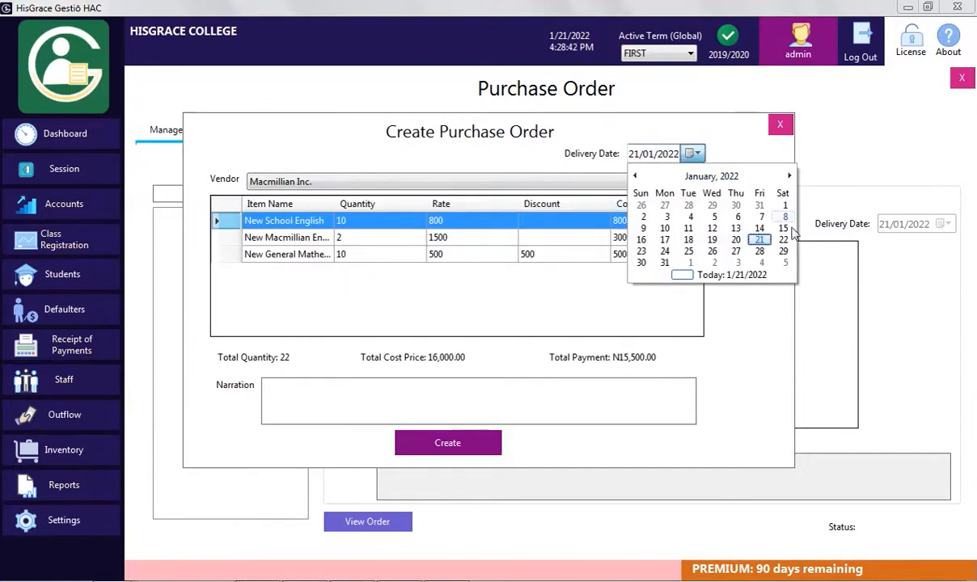
left_click(666, 263)
left_click(397, 386)
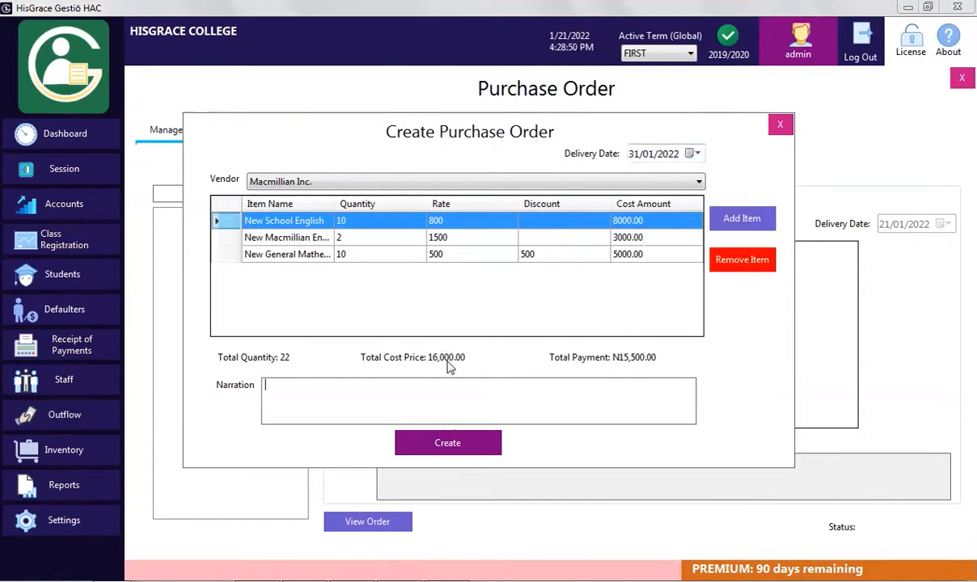
type("Please, treat as ")
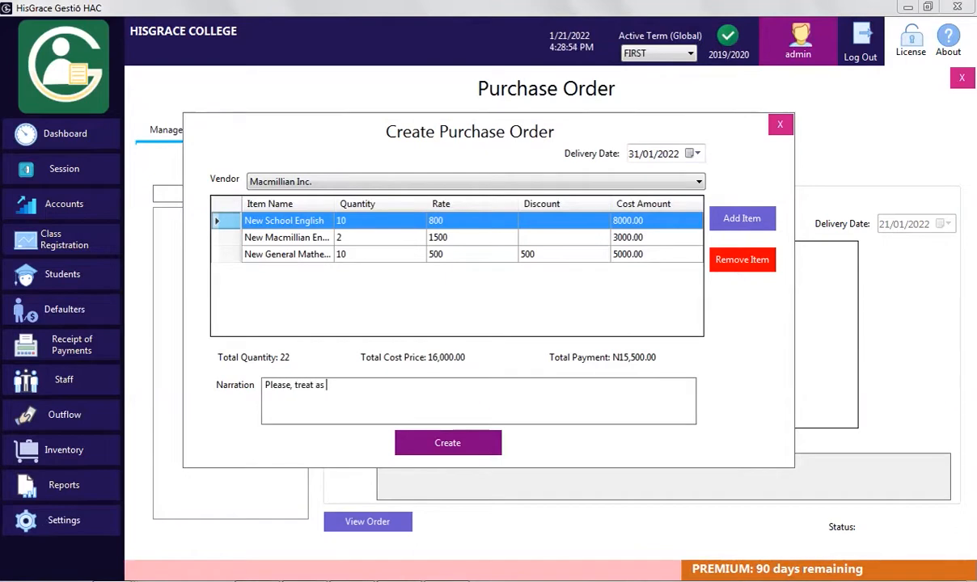
type("urgent")
left_click(459, 448)
left_click(496, 351)
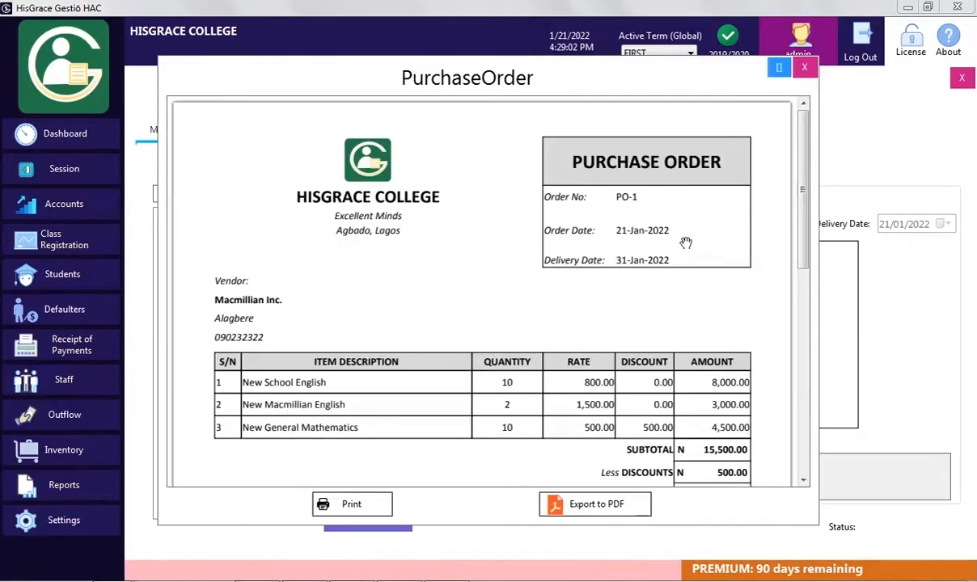
Scroll through the PO-1 printable preview, then close it
mouse_move(806, 261)
left_mouse_down()
mouse_move(812, 377)
mouse_move(792, 279)
left_mouse_up()
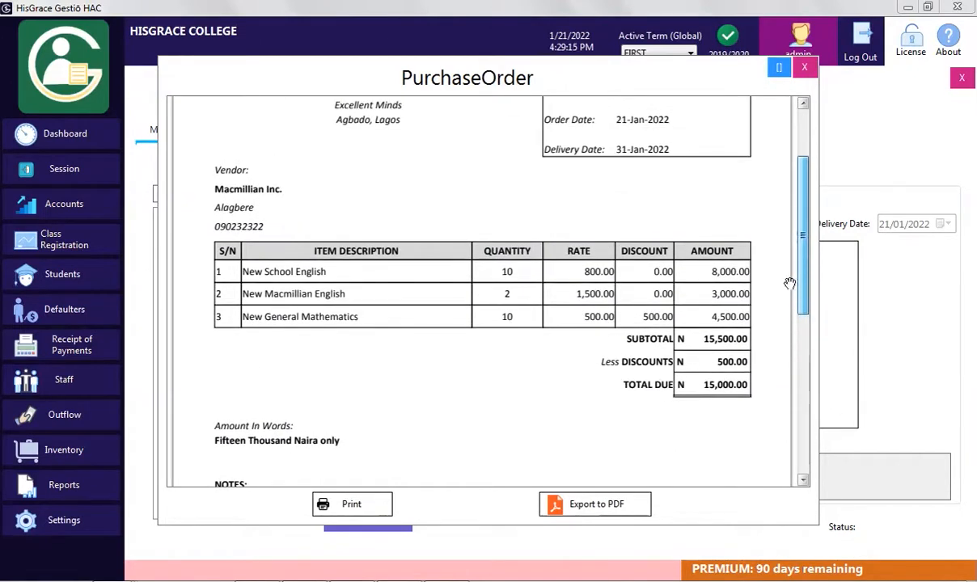
scroll(651, 348, "up", 2)
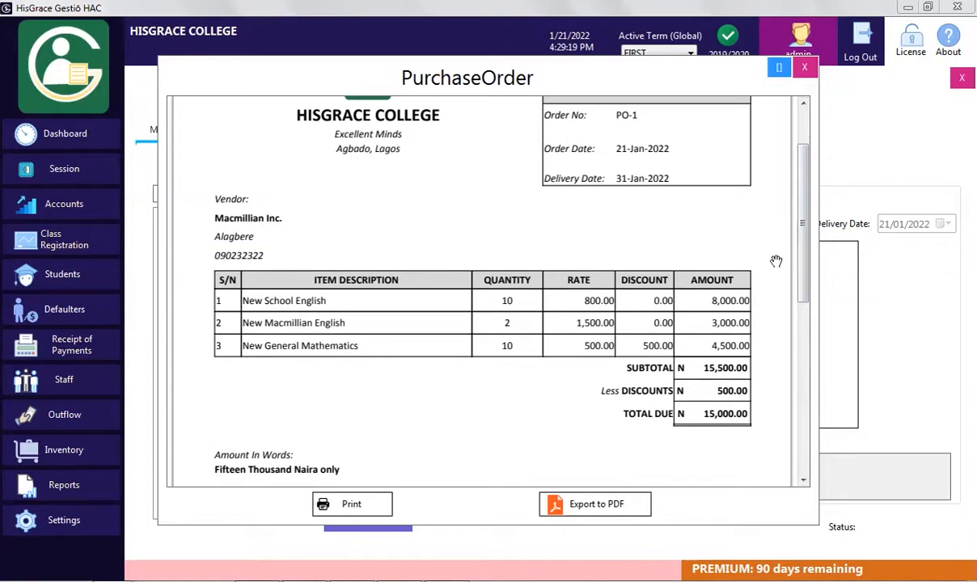
scroll(761, 219, "up", 3)
left_click(805, 67)
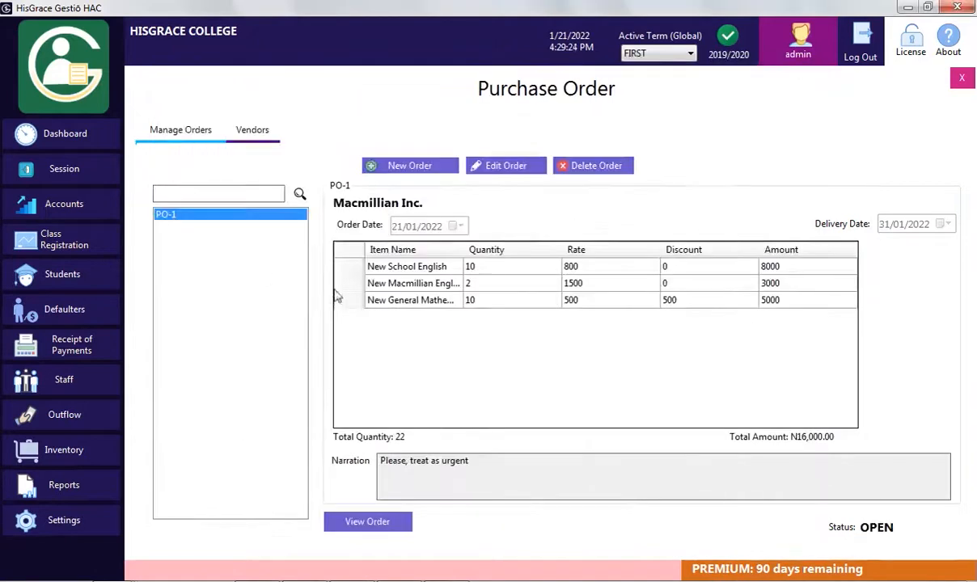
Start a new purchase order with John wears as the vendor
left_click(437, 164)
left_click(340, 181)
left_click(291, 207)
left_click(476, 182)
left_click(453, 219)
Add 20 School Cartigan at 1800 to the John wears order
left_click(730, 219)
left_click(532, 244)
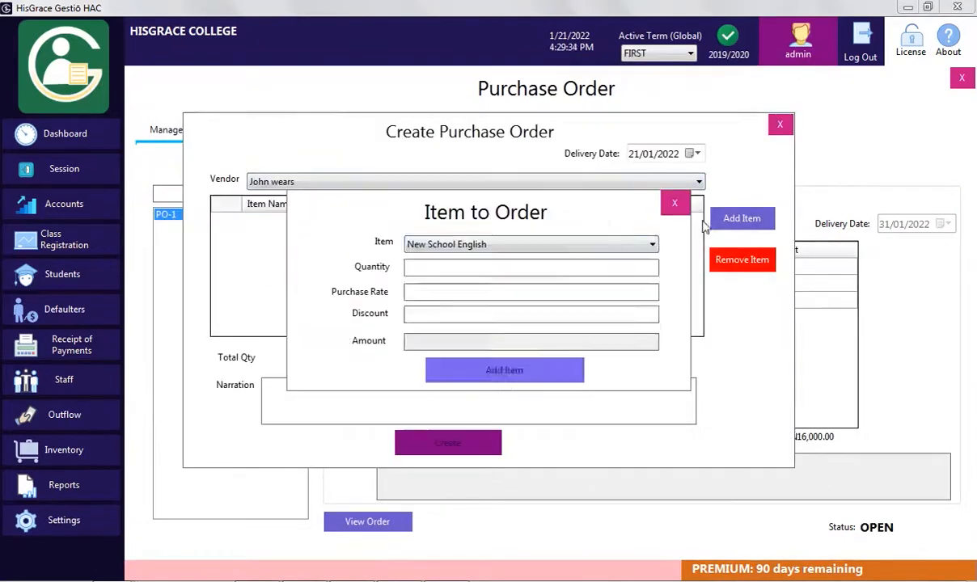
left_click(465, 307)
left_click(489, 266)
type("20")
left_click(557, 289)
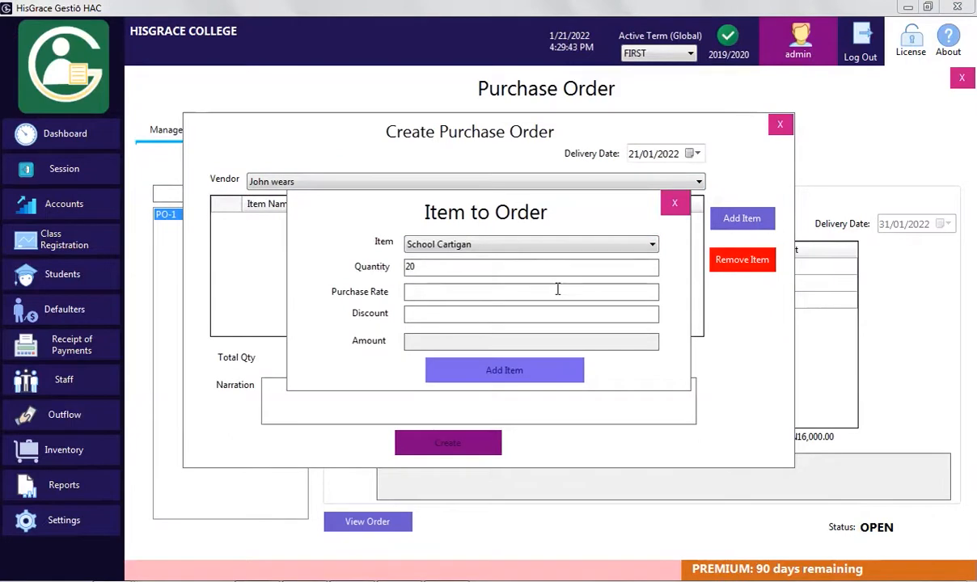
type("1800")
left_click(475, 317)
left_click(504, 370)
Add 11 School Uniform at 800 to the John wears order
left_click(730, 218)
left_click(532, 245)
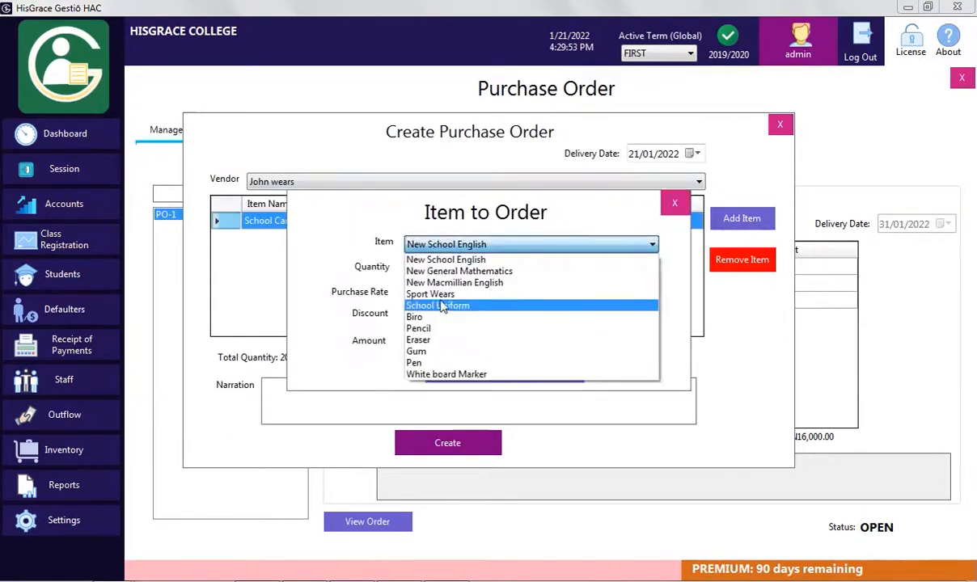
left_click(464, 301)
left_click(489, 266)
type("11")
left_click(451, 291)
type("800")
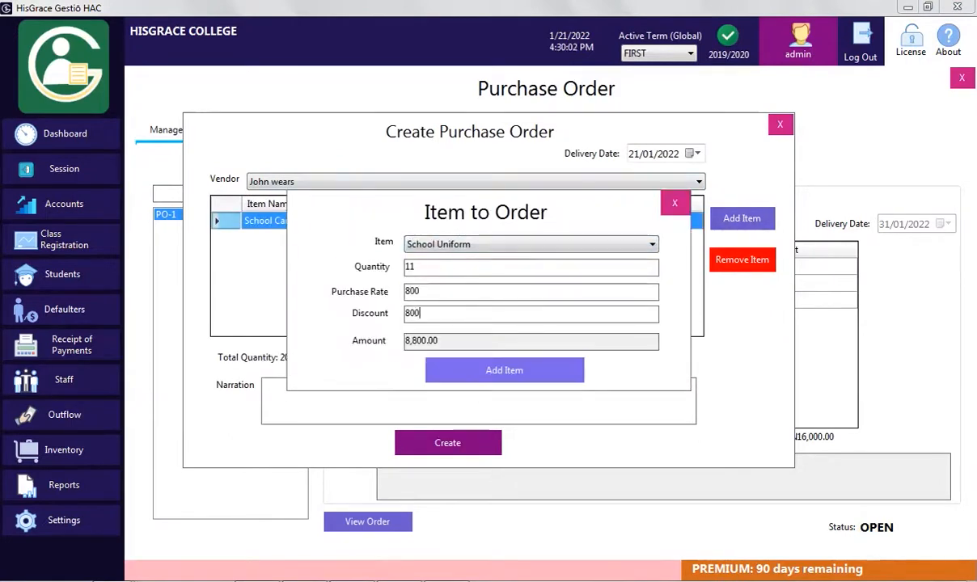
left_click(504, 369)
Set delivery on the 26th, create the PO-2 order, and close its report
left_click(696, 154)
left_click(713, 250)
left_click(484, 443)
left_click(520, 348)
scroll(760, 216, "down", 3)
scroll(761, 217, "up", 3)
left_click(805, 67)
Start the Lantern Publishers order with 9 Biro at a rate of 50
left_click(436, 170)
left_click(739, 218)
left_click(617, 244)
left_click(479, 293)
left_click(471, 267)
type("9")
left_click(459, 292)
type("50")
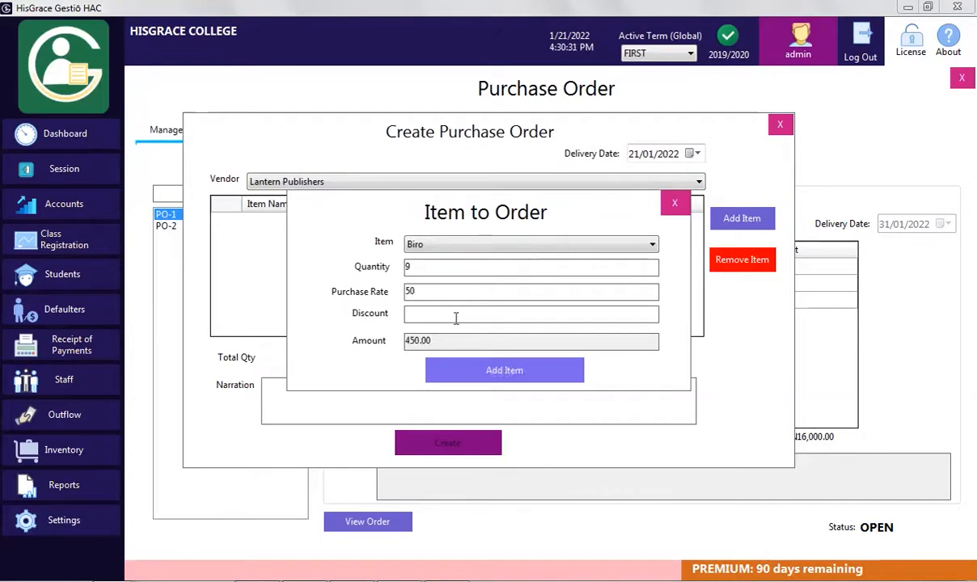
left_click(504, 370)
Add Gum at 20 and White board Marker at 150 to the order
left_click(526, 244)
left_click(437, 357)
type("20")
left_click(504, 369)
left_click(740, 220)
left_click(567, 244)
left_click(463, 264)
type("10")
left_click(458, 291)
type("150")
left_click(508, 369)
Set delivery to 22/02/2022, create PO-3, close its report, and return to Inventory
left_click(694, 153)
left_click(789, 175)
left_click(687, 241)
left_click(450, 444)
left_click(497, 346)
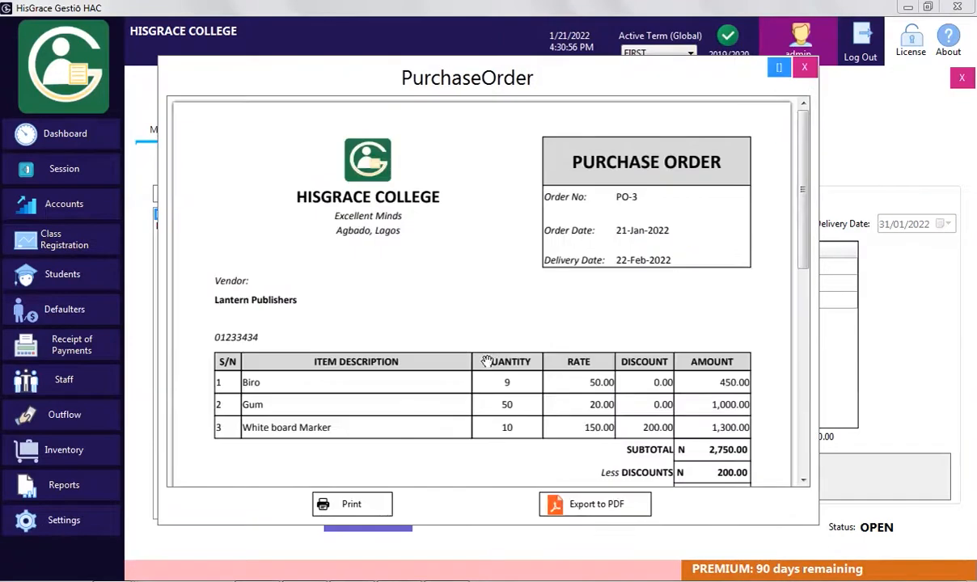
left_click(805, 67)
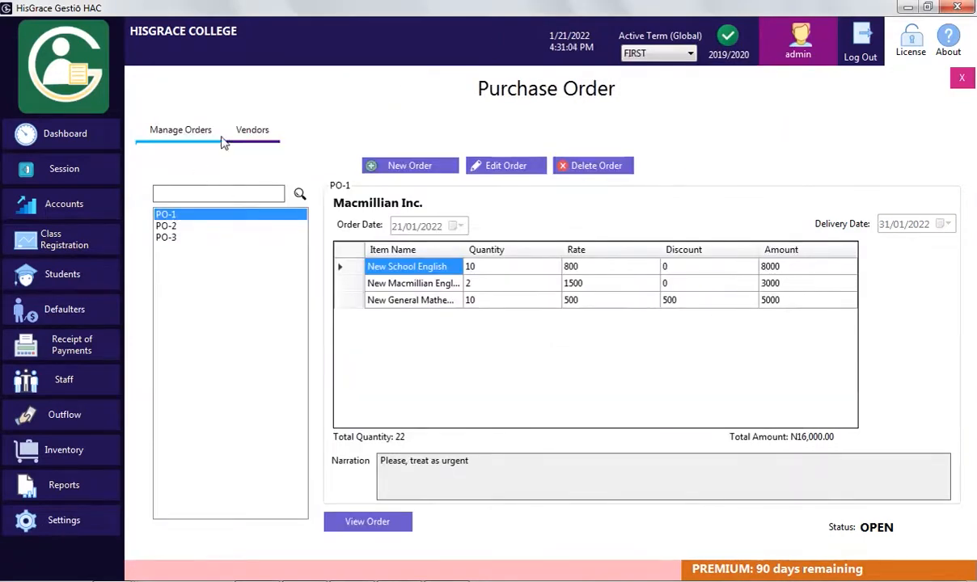
left_click(962, 77)
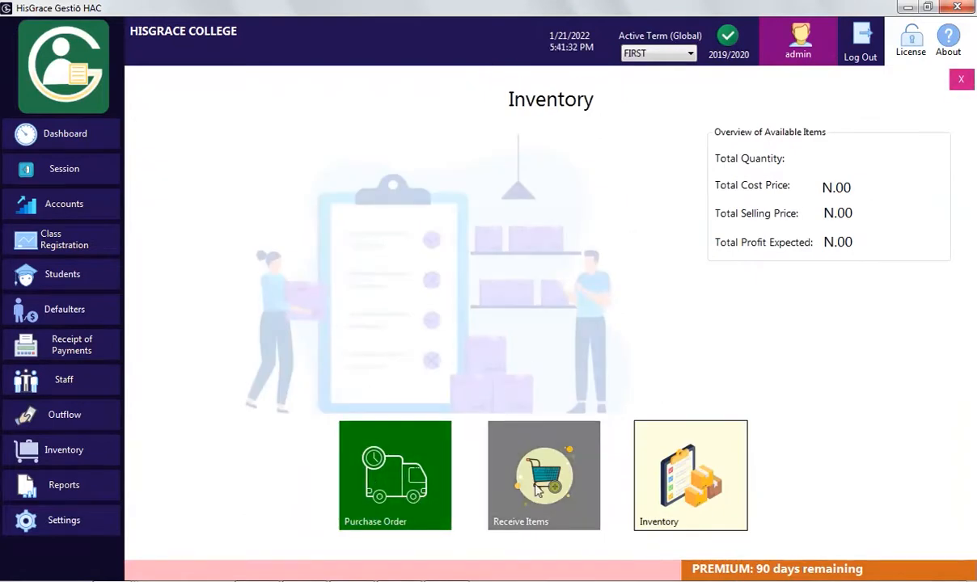
In Receive Items, select PO-1 and enter received quantities of 10 and 10
left_click(537, 488)
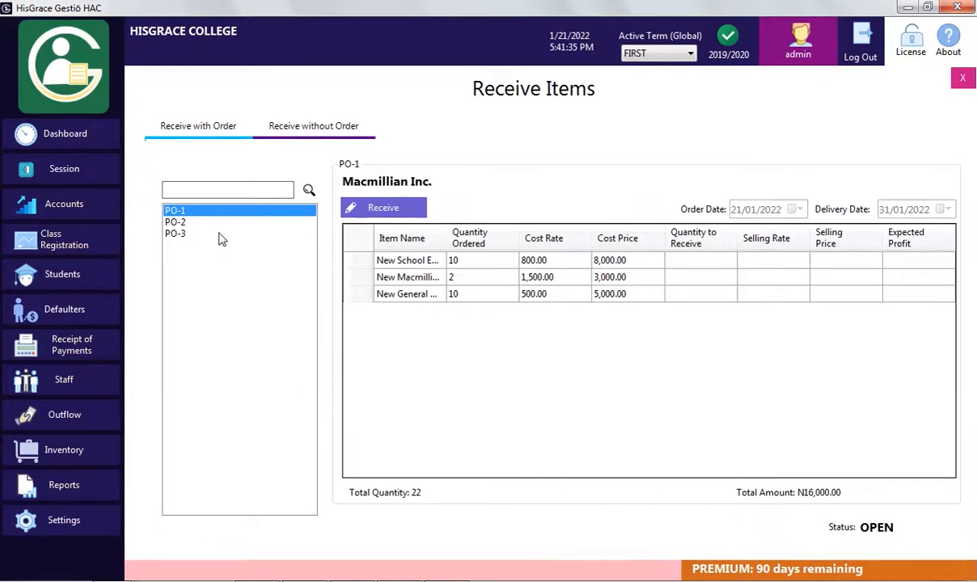
left_click_drag(446, 239, 516, 237)
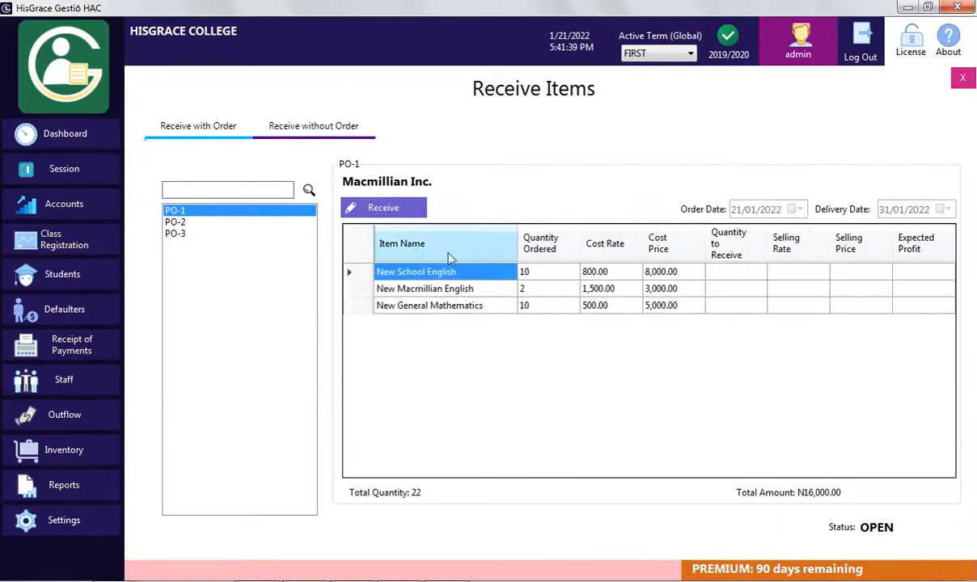
left_click(400, 209)
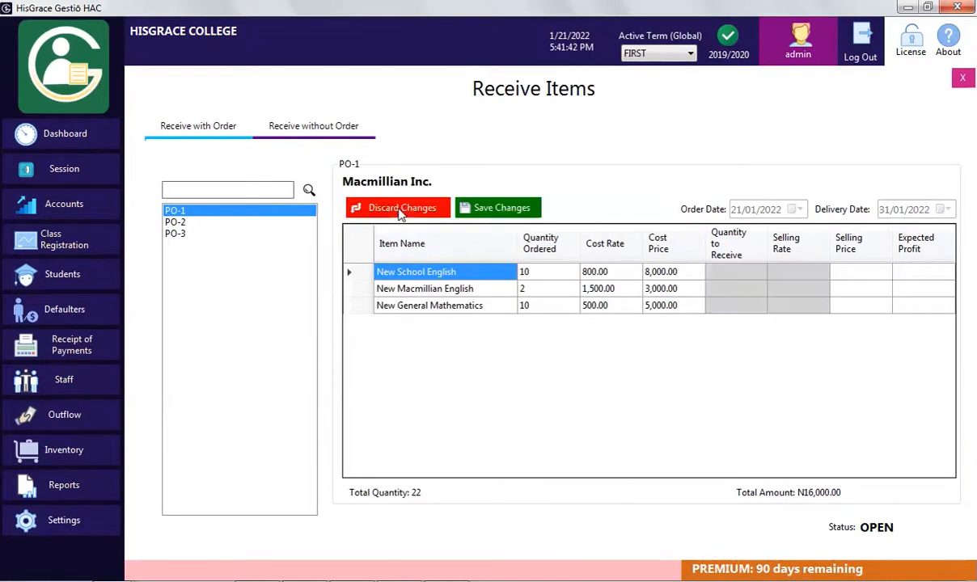
left_click(725, 275)
type("10")
left_click(720, 307)
type("10")
Enter selling rates 900, 1,700 and 550 for the three textbooks and save the receipt
left_click(792, 273)
type("900")
left_click(791, 292)
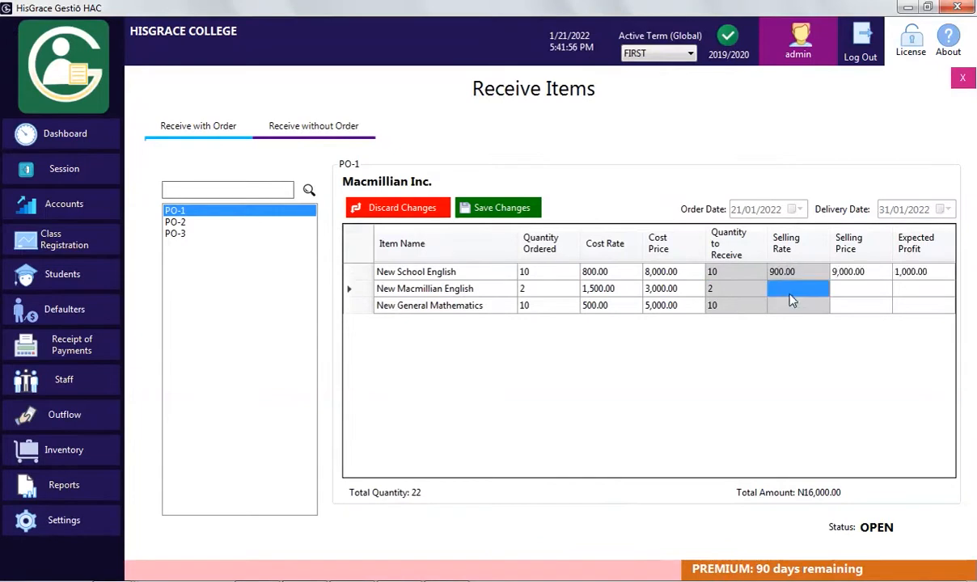
type("1,")
type("700")
left_click(790, 309)
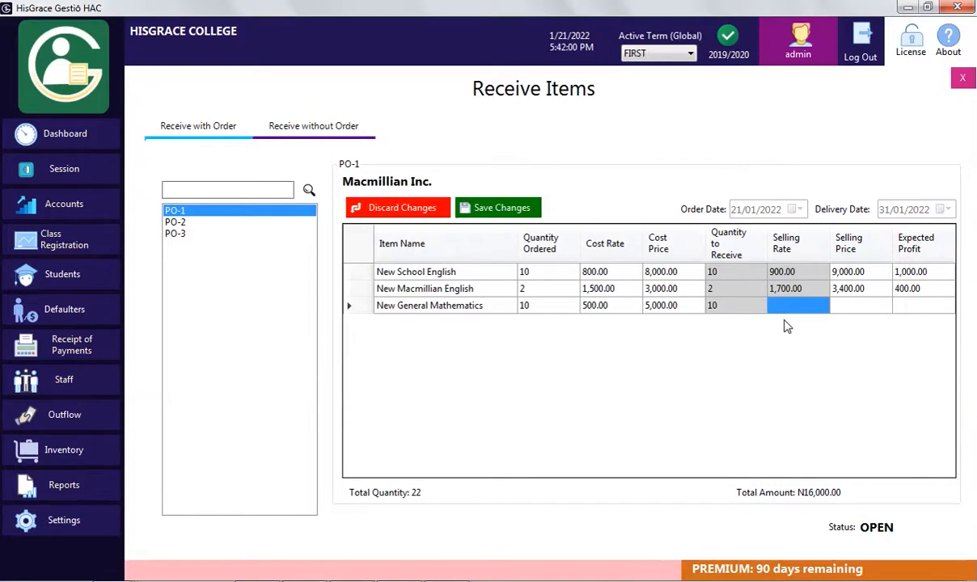
type("550")
left_click(851, 309)
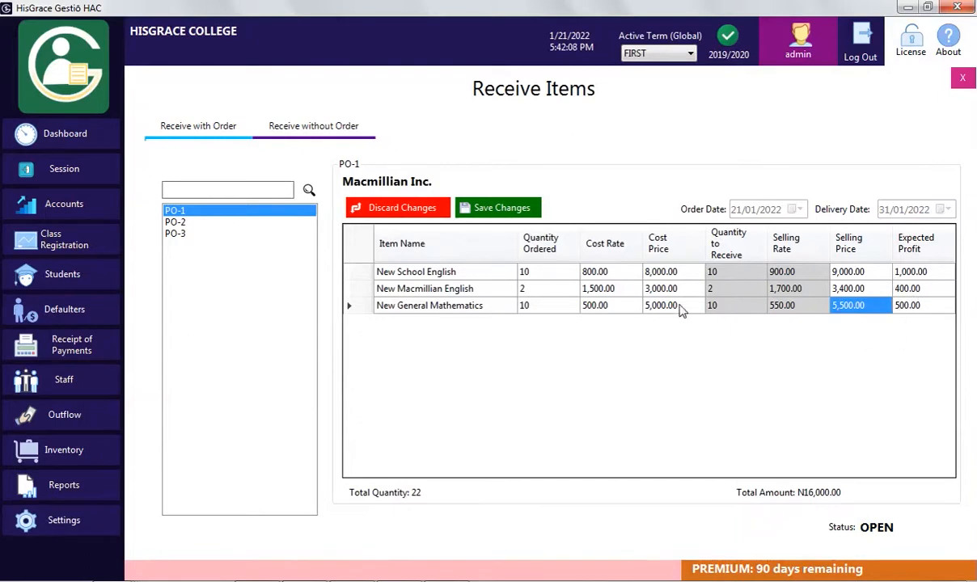
left_click(490, 213)
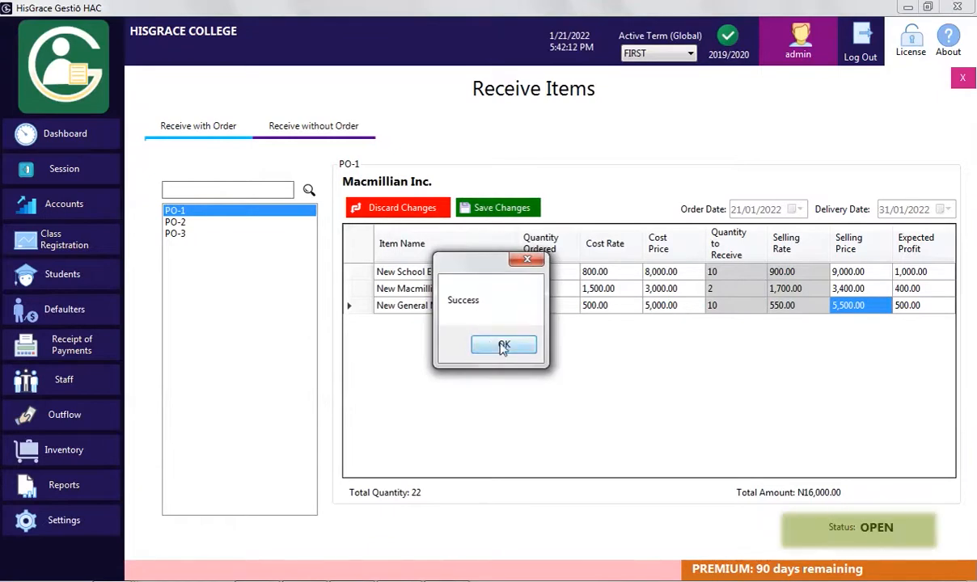
left_click(504, 346)
left_click(881, 536)
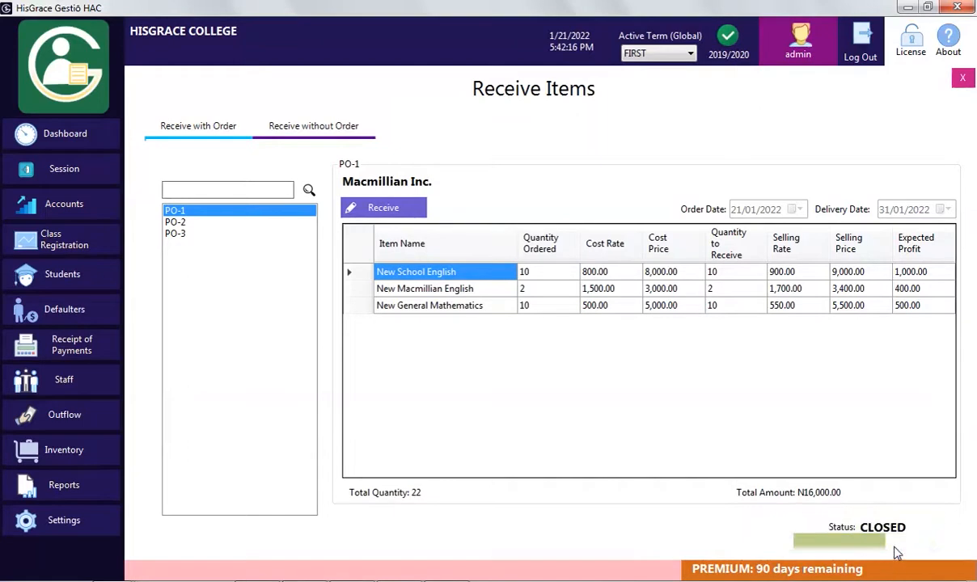
left_click(194, 222)
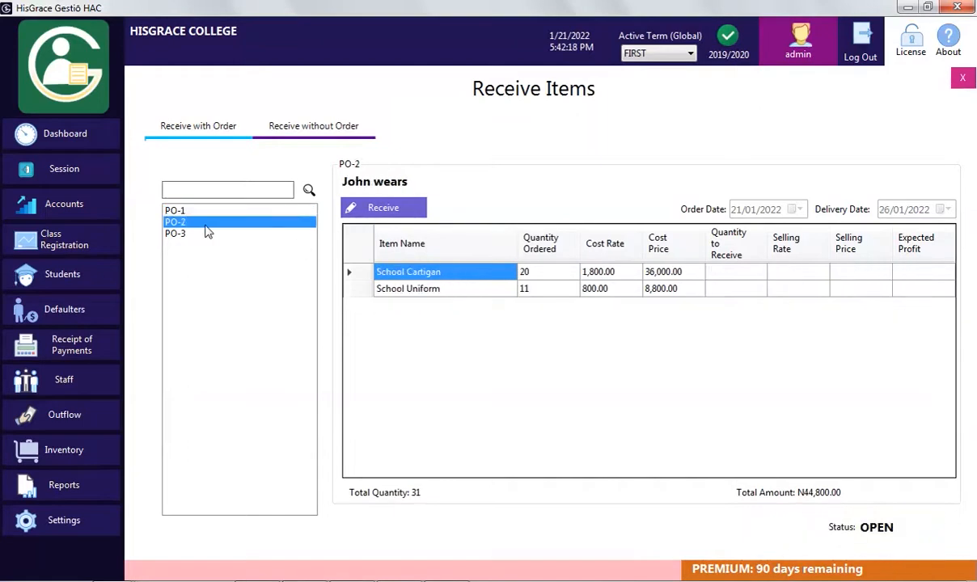
Receive PO-2: School Cartigan at selling rate 2000, 11 School Uniform at 810, and save
left_click(717, 275)
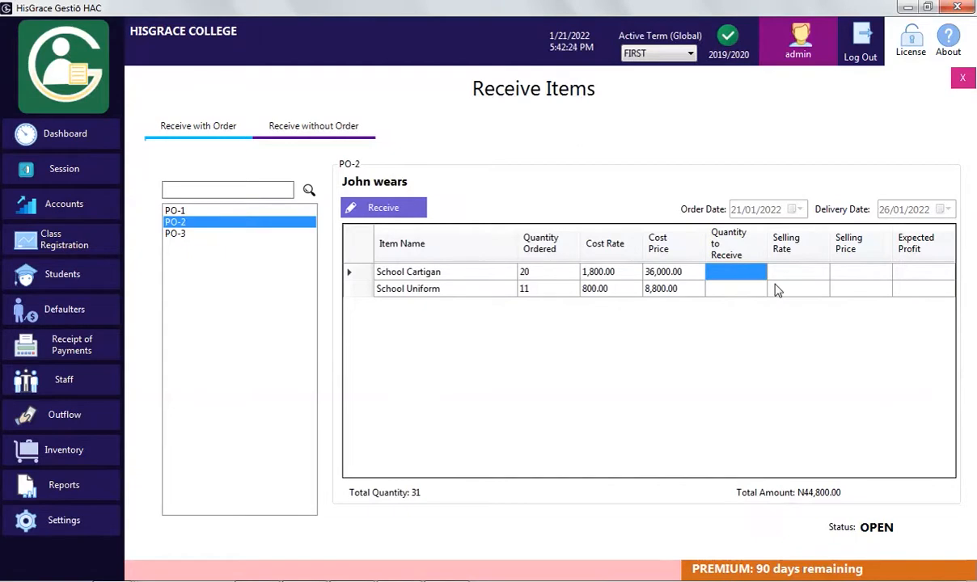
left_click(747, 277)
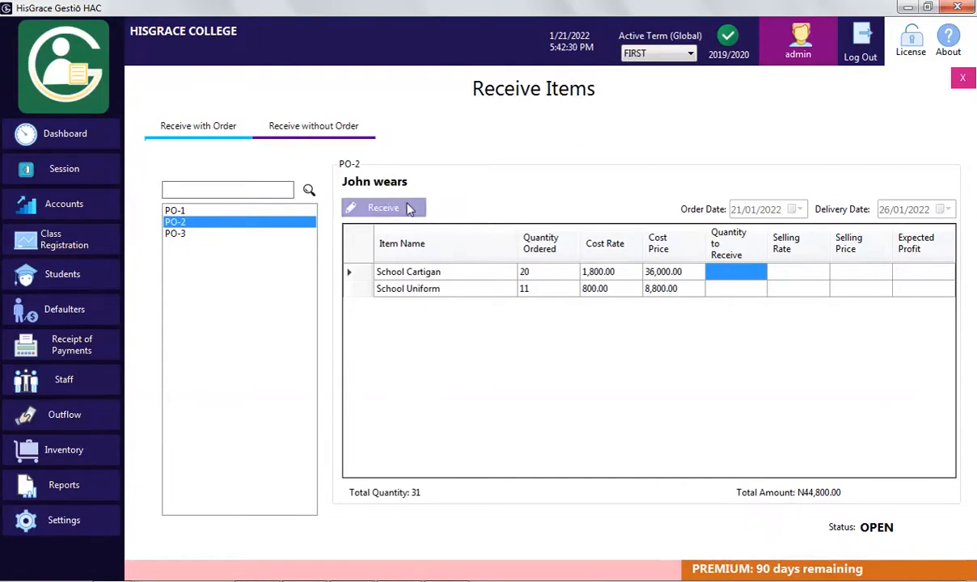
left_click(813, 275)
type("2000")
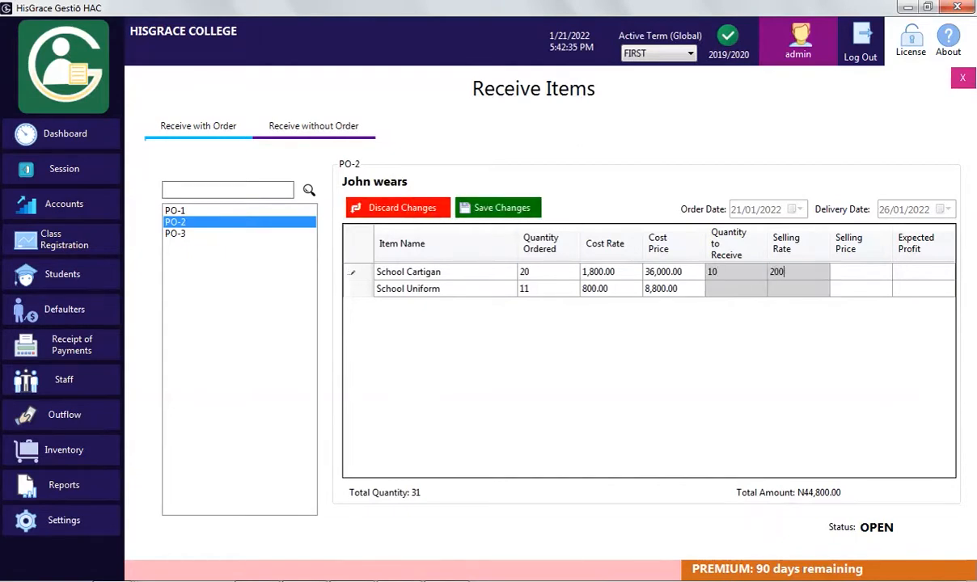
left_click(742, 289)
type("11")
left_click(799, 288)
type("810")
left_click(833, 289)
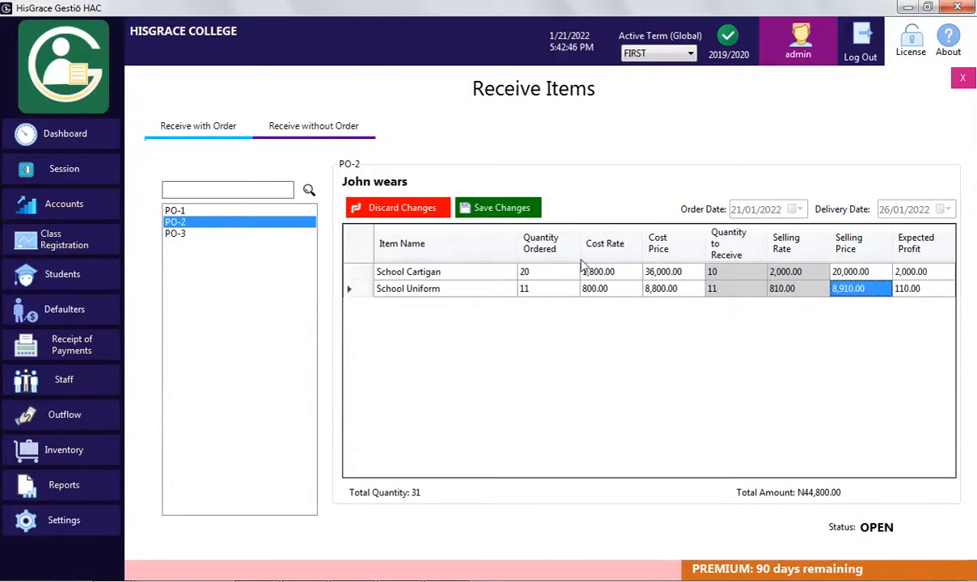
left_click(497, 212)
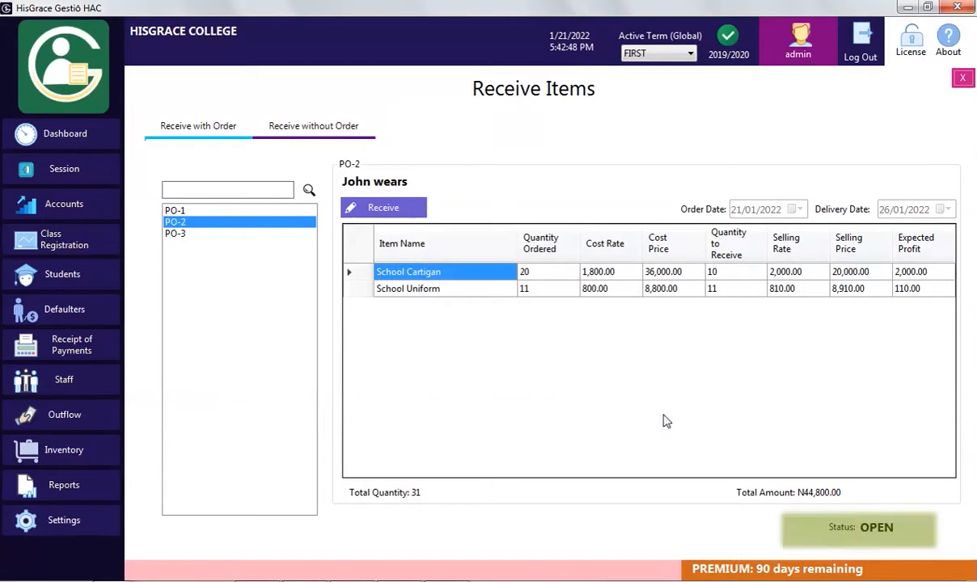
left_click(721, 278)
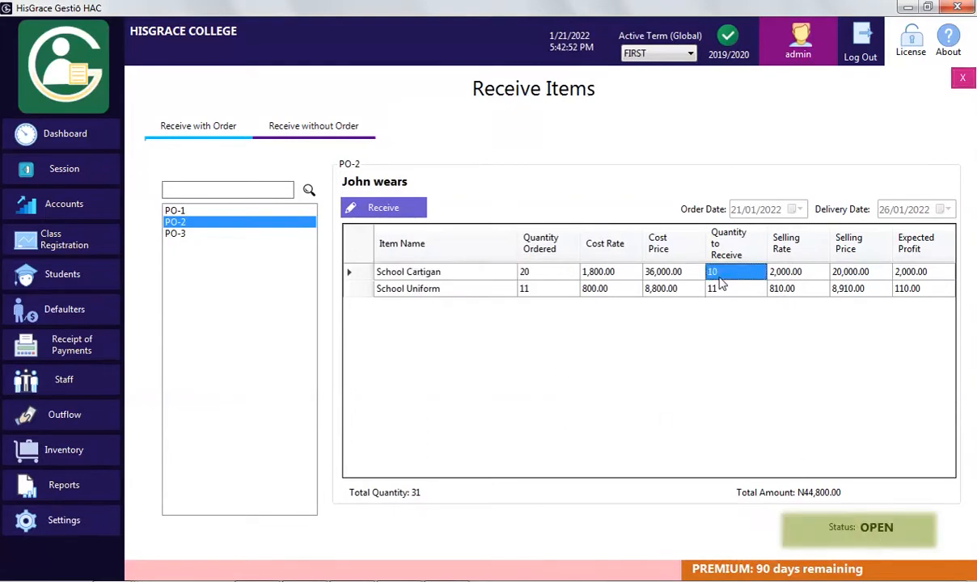
Open PO-3 and set Biro's selling rate 60 and Gum's quantity 10 at rate 30
left_click(207, 234)
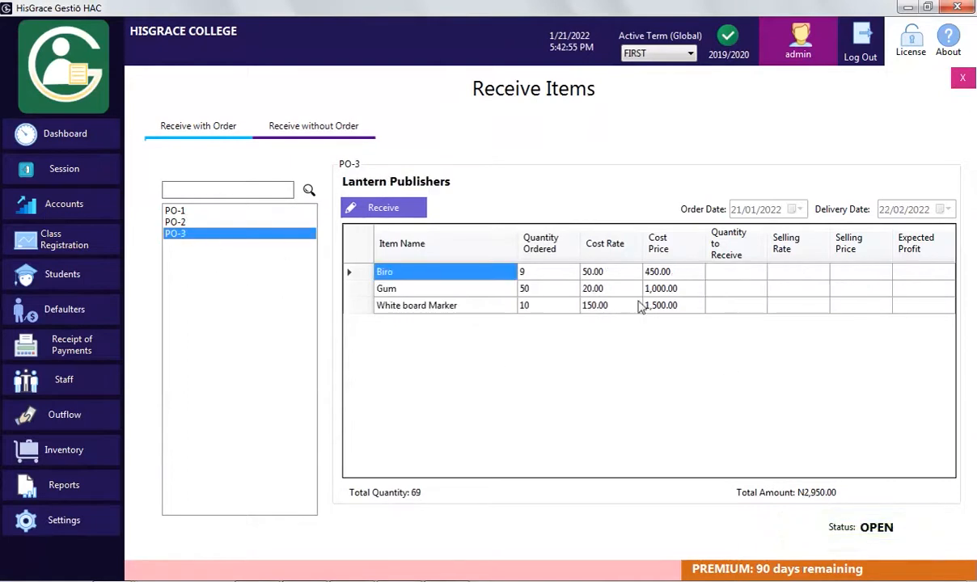
left_click(410, 208)
left_click(776, 272)
type("60")
left_click(724, 289)
type("5")
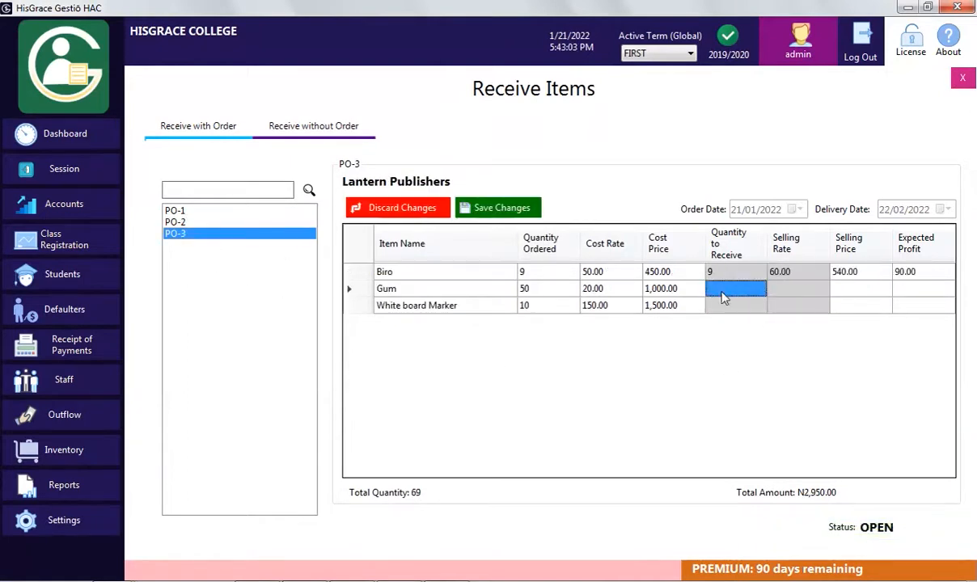
type("10")
key("BackSpace")
key("BackSpace")
type("30")
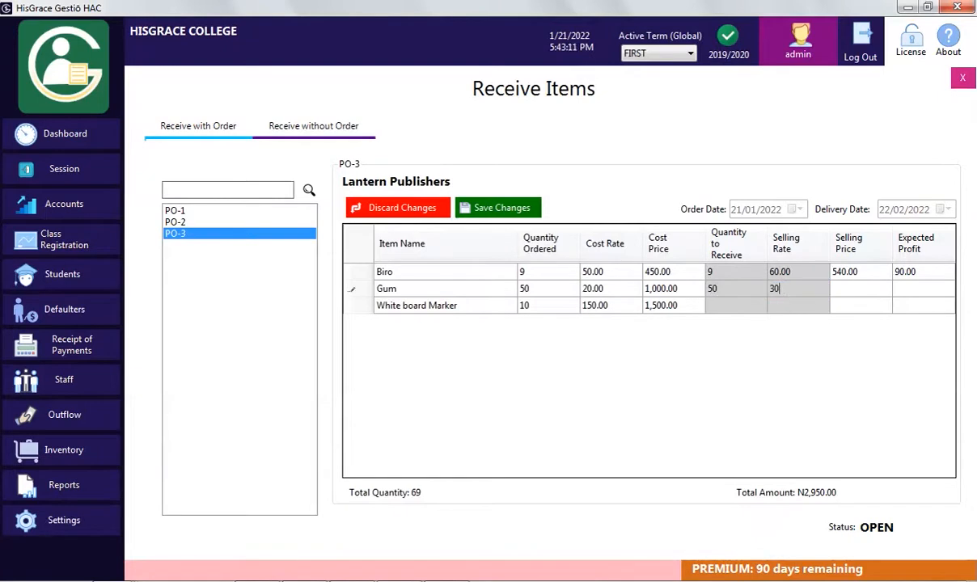
Set White board Marker's selling rate to 150, save PO-3, and review PO-2 and PO-1
left_click(756, 306)
type("10")
left_click(785, 307)
type("150")
left_click(843, 308)
left_click(498, 208)
left_click(503, 342)
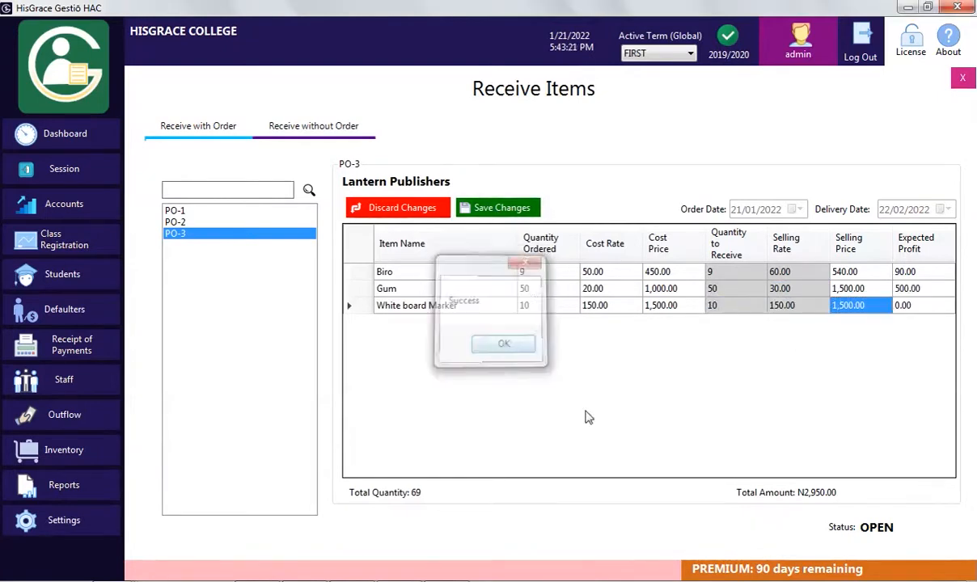
left_click(198, 222)
left_click(192, 210)
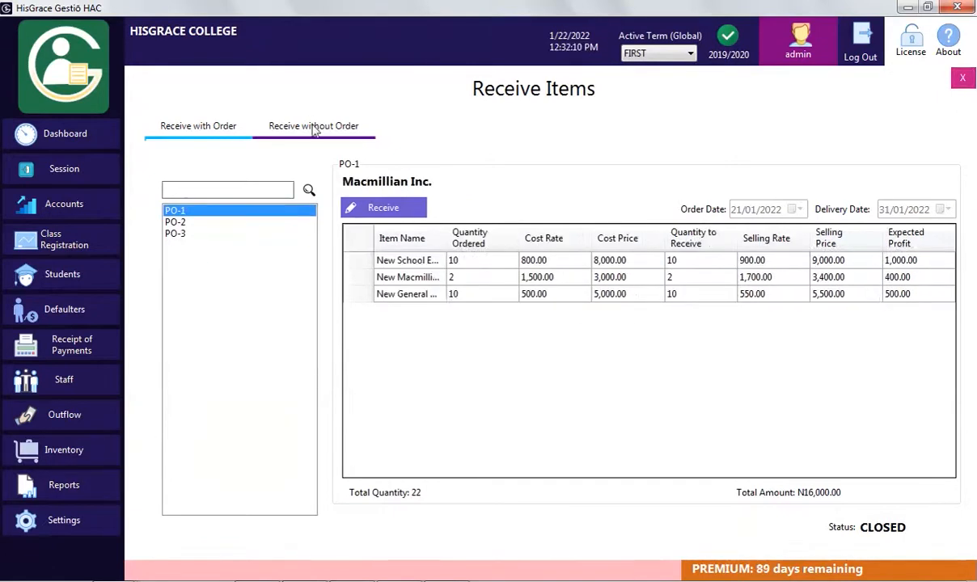
left_click(314, 128)
Receive Pencil as a new stock item with purchase rate 15 and selling rate 2
left_click(610, 162)
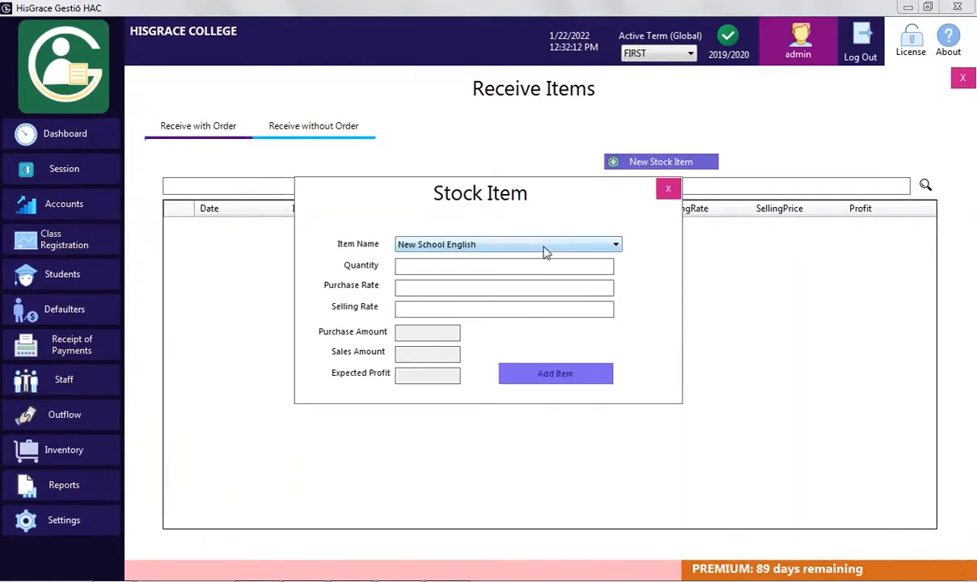
left_click(545, 247)
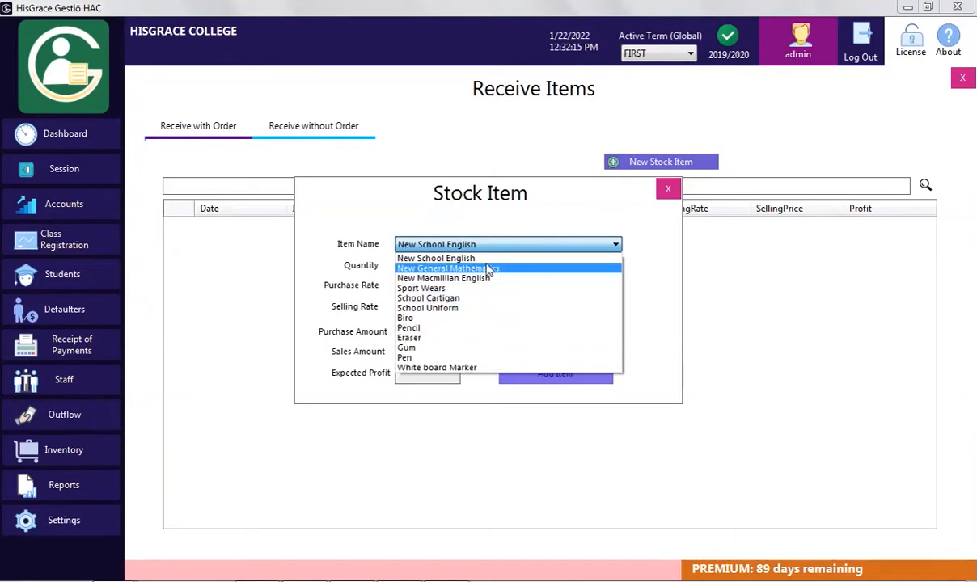
left_click(445, 328)
left_click(445, 267)
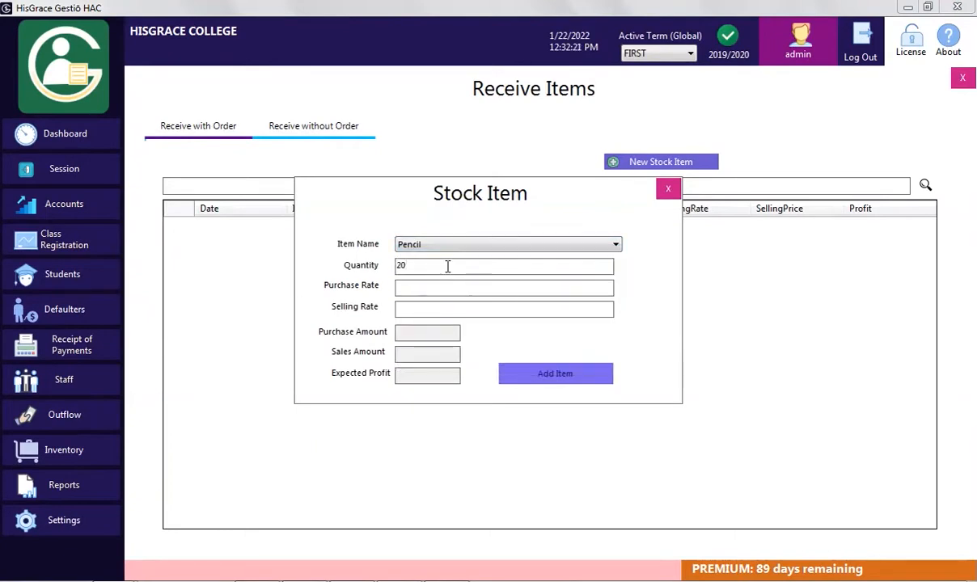
left_click(487, 294)
type("15")
left_click(434, 312)
type("20")
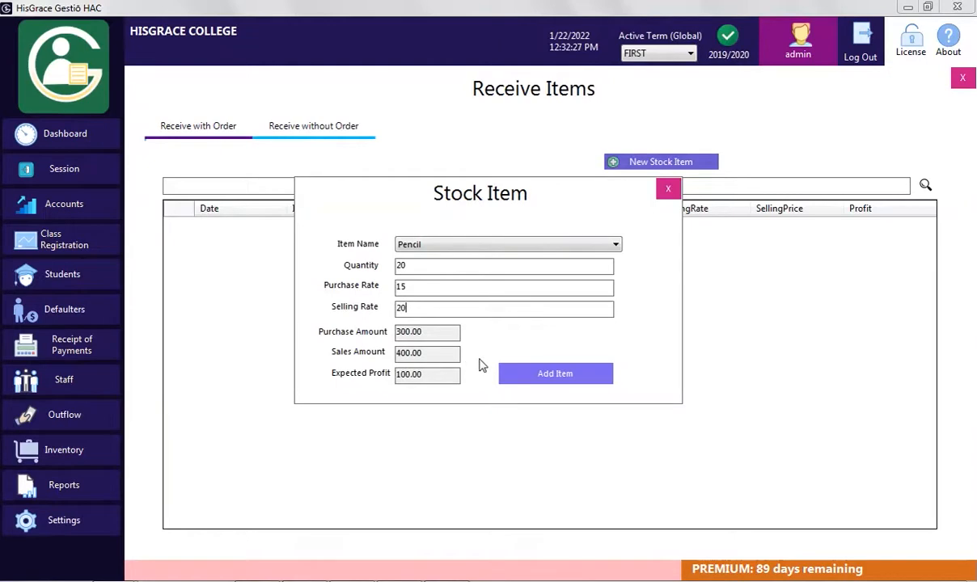
left_click(530, 376)
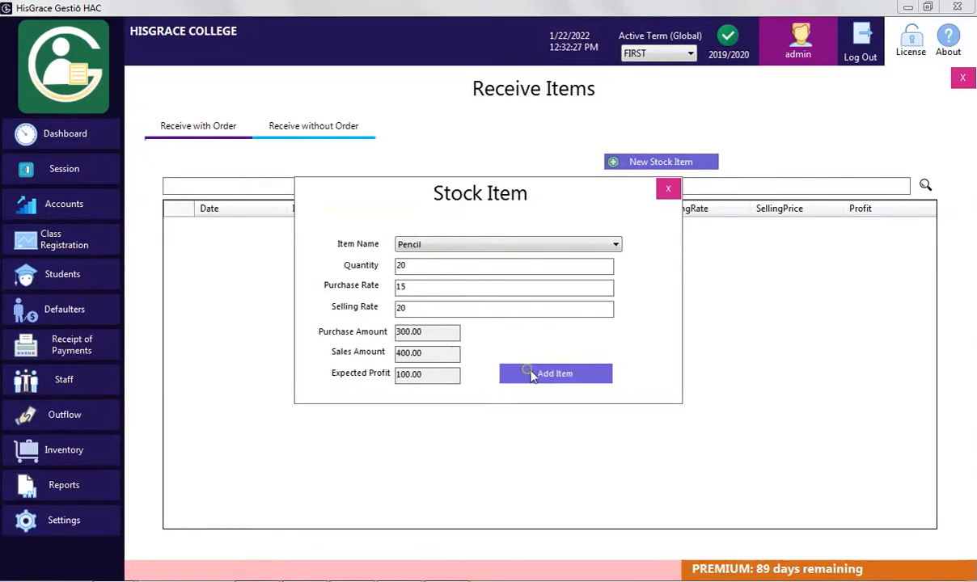
left_click(508, 347)
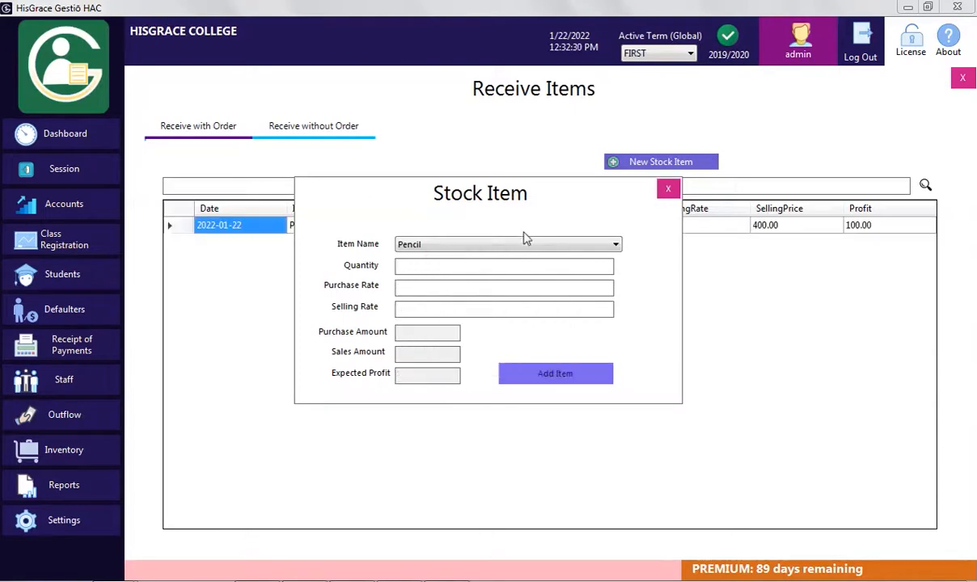
Receive 40 White board Markers as stock without an order
left_click(518, 244)
left_click(518, 367)
left_click(436, 265)
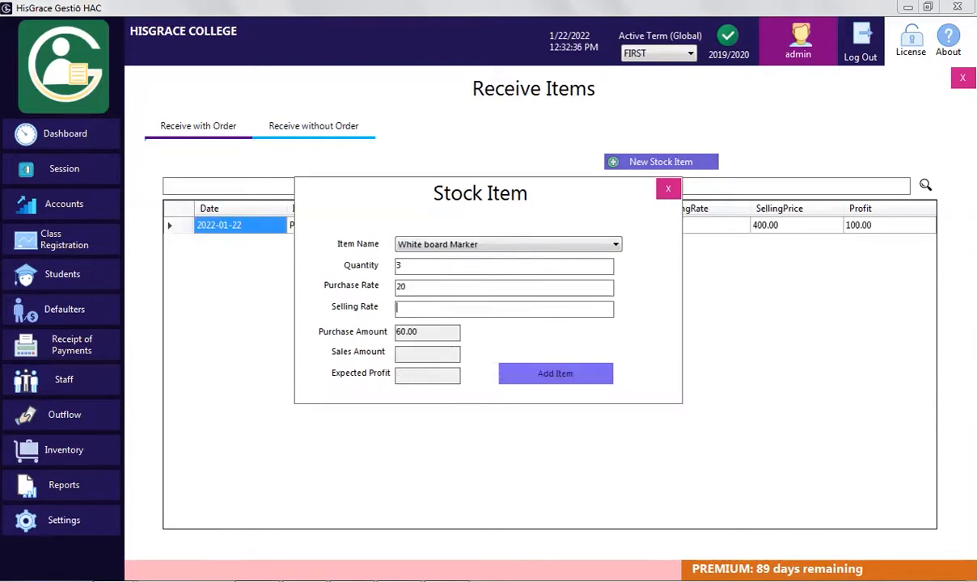
type("40")
left_click(555, 373)
left_click(505, 341)
left_click(518, 244)
Receive 10 Erasers at purchase rate 30 and selling rate 35, then show the Inventory list
left_click(438, 341)
left_click(419, 268)
type("10")
key("Tab")
type("30")
key("Tab")
type("35")
left_click(555, 374)
left_click(492, 340)
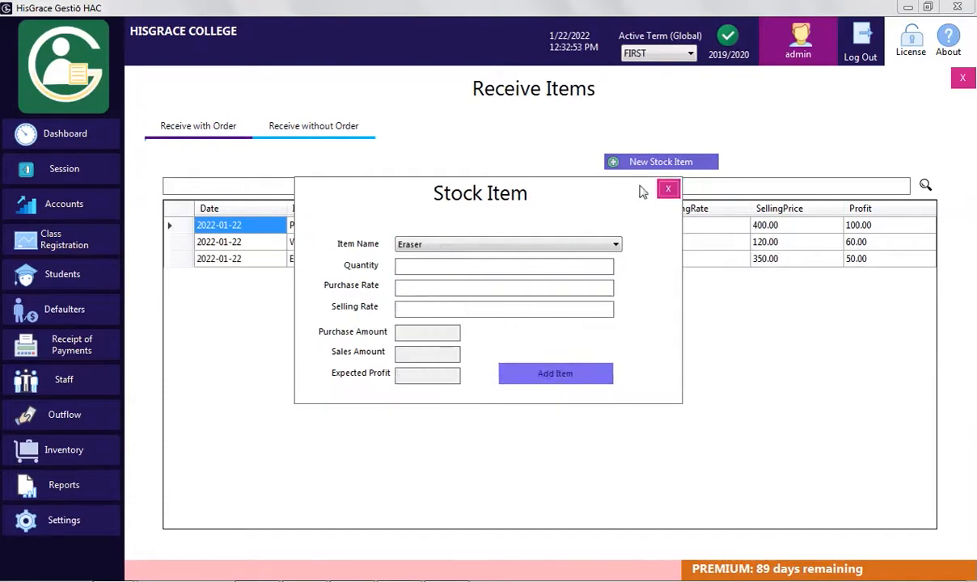
left_click(668, 189)
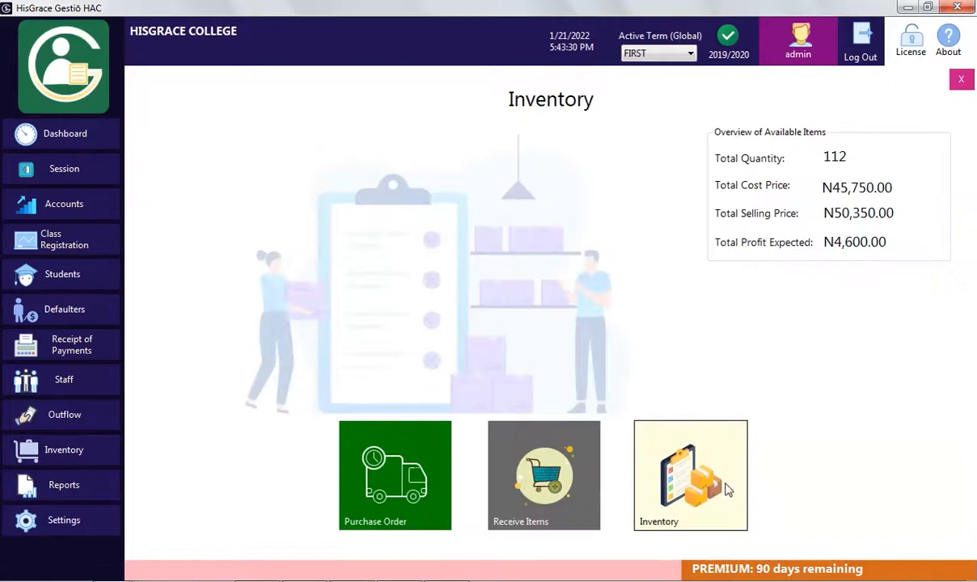
left_click(726, 489)
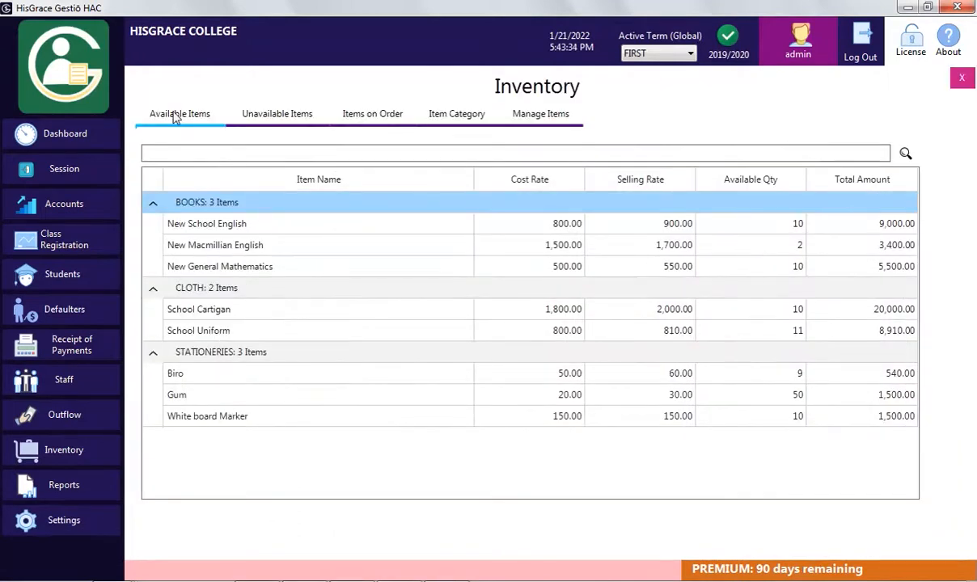
Browse the inventory rows, check Unavailable Items and Items on Order, then return to Available Items
left_click(225, 221)
left_click(744, 416)
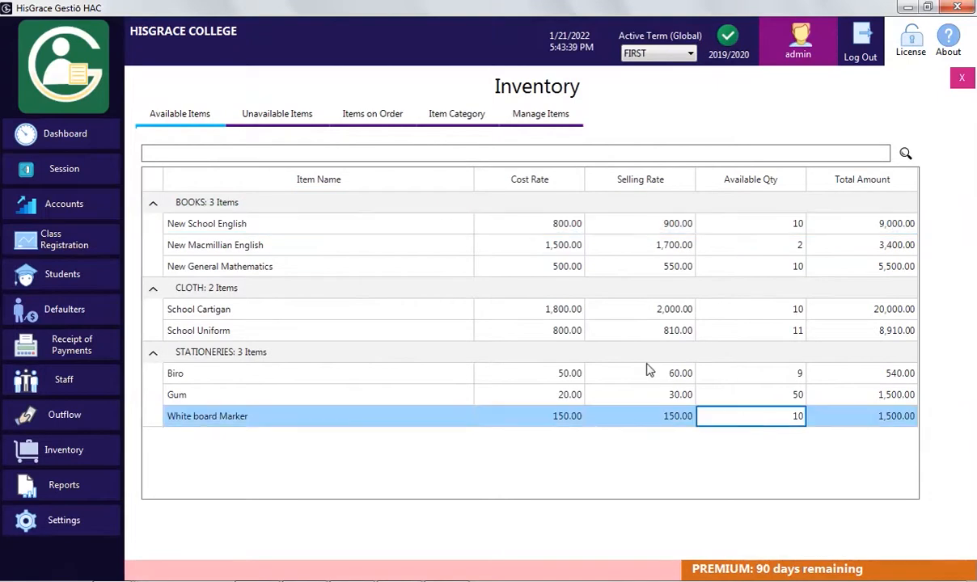
left_click(292, 129)
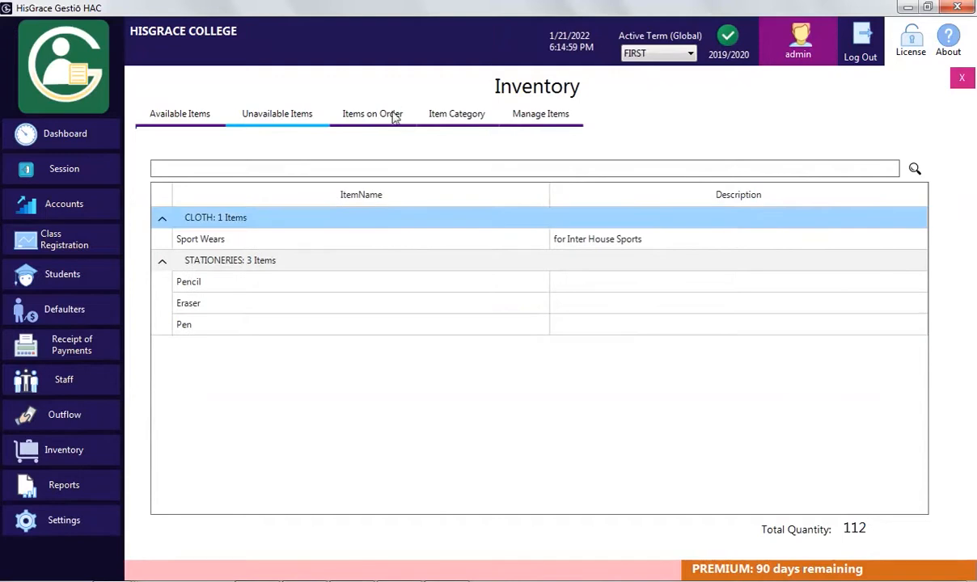
left_click(394, 115)
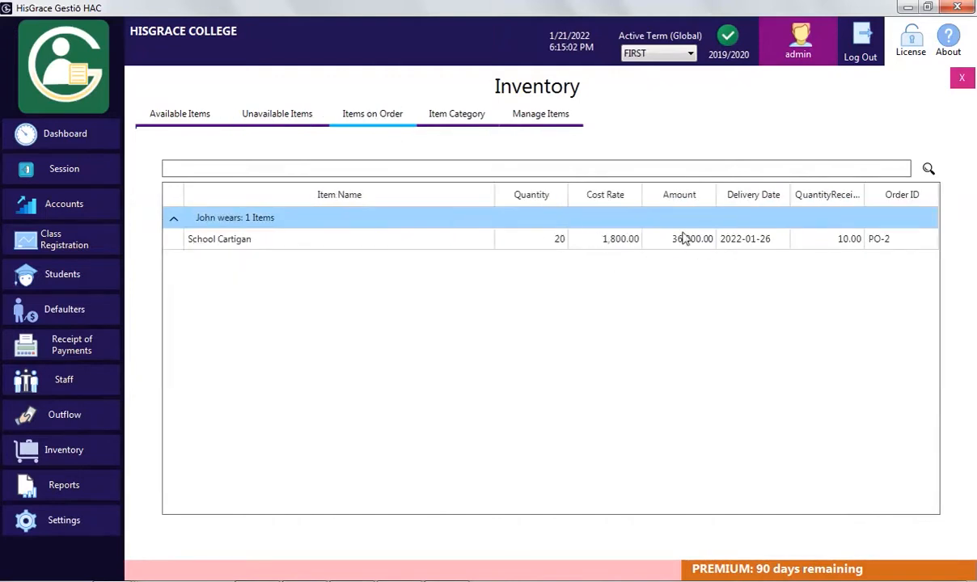
left_click(185, 118)
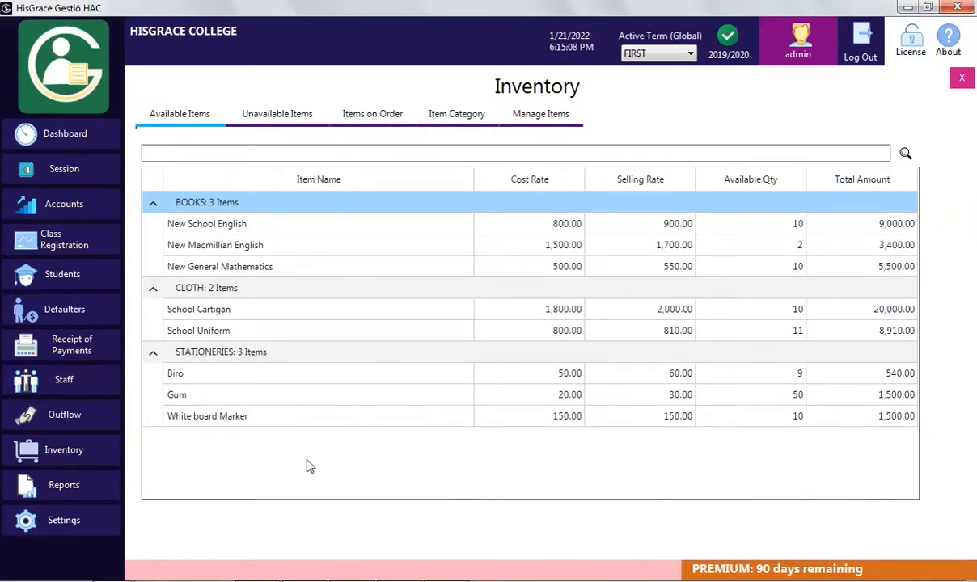
Open the first J.S.S.1 student's bill account and start a new inventory bill
left_click(74, 286)
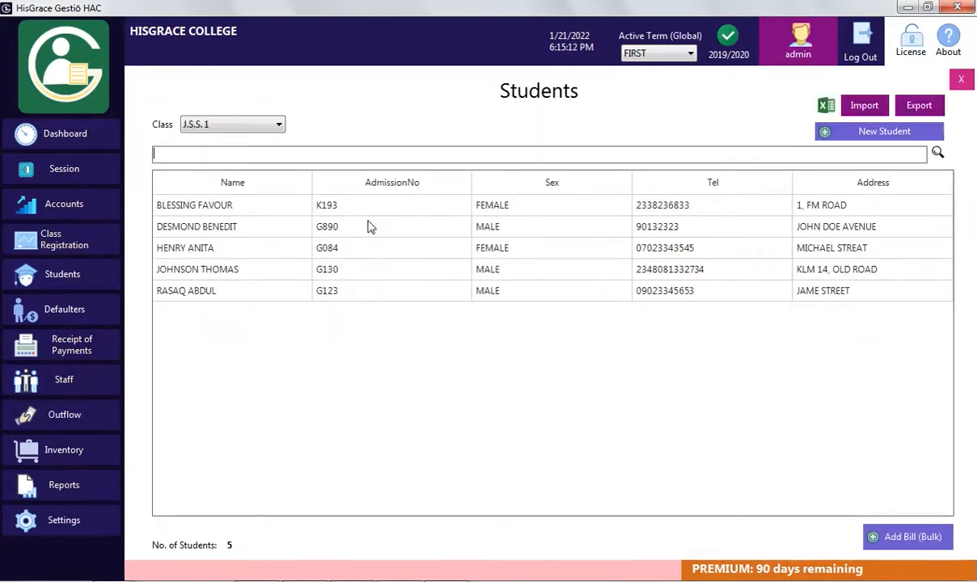
double_click(377, 213)
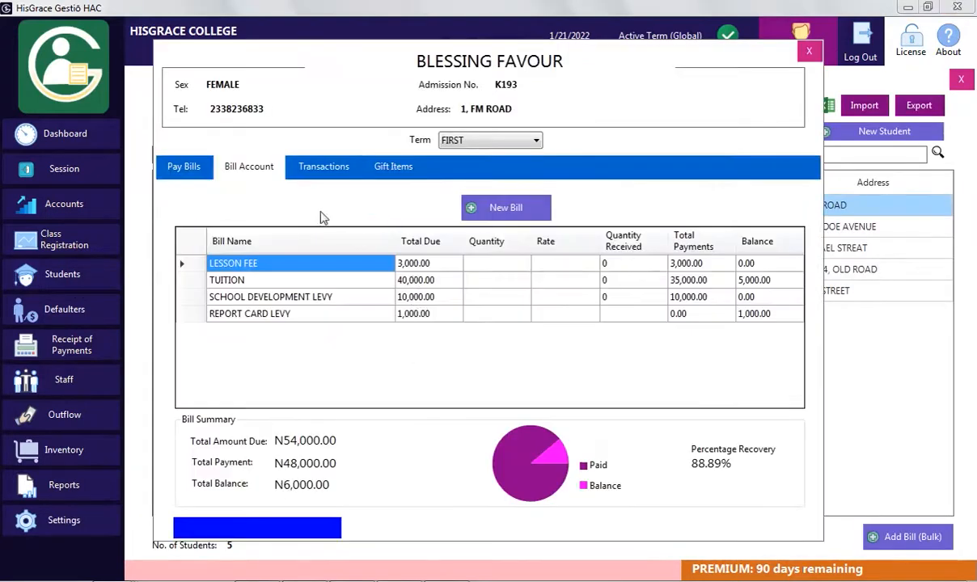
left_click(493, 207)
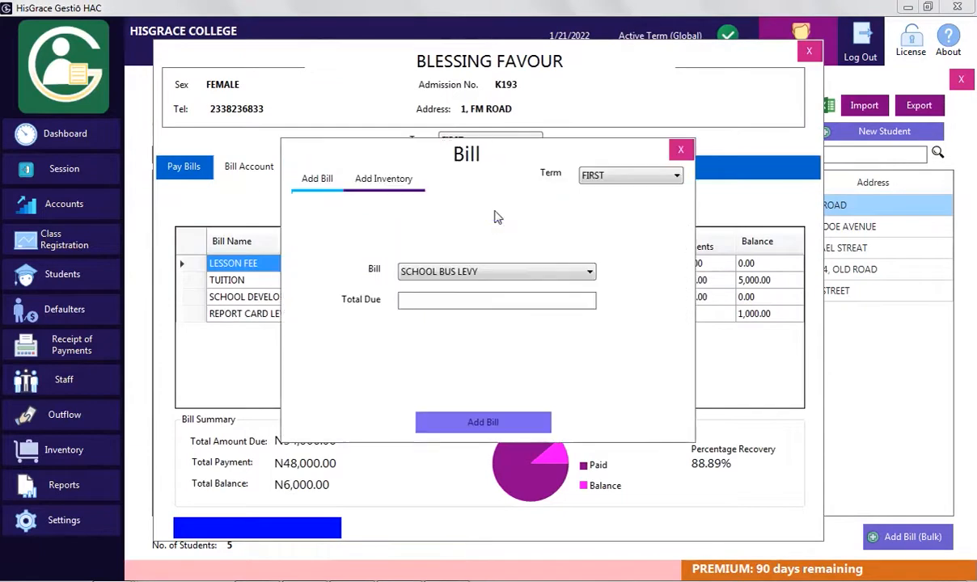
left_click(374, 187)
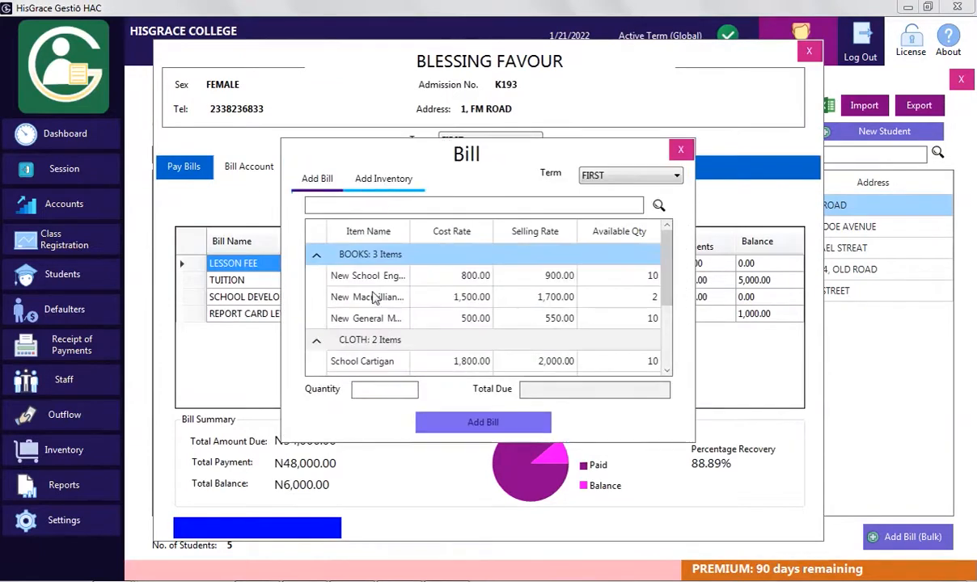
left_click_drag(668, 279, 651, 338)
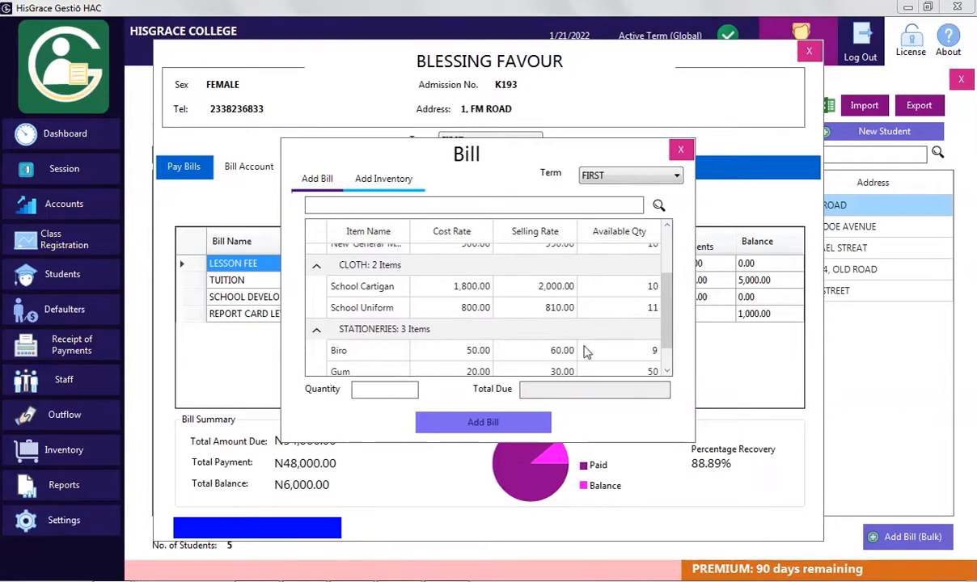
Bill the student for 2 Biros (120.00) and close her record
left_click(379, 354)
left_click(356, 391)
type("2")
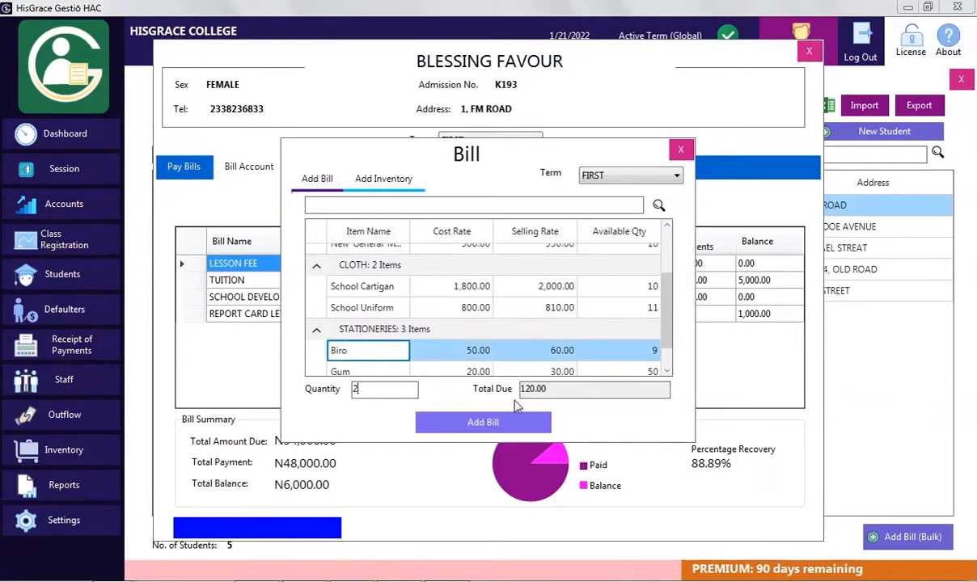
left_click(488, 423)
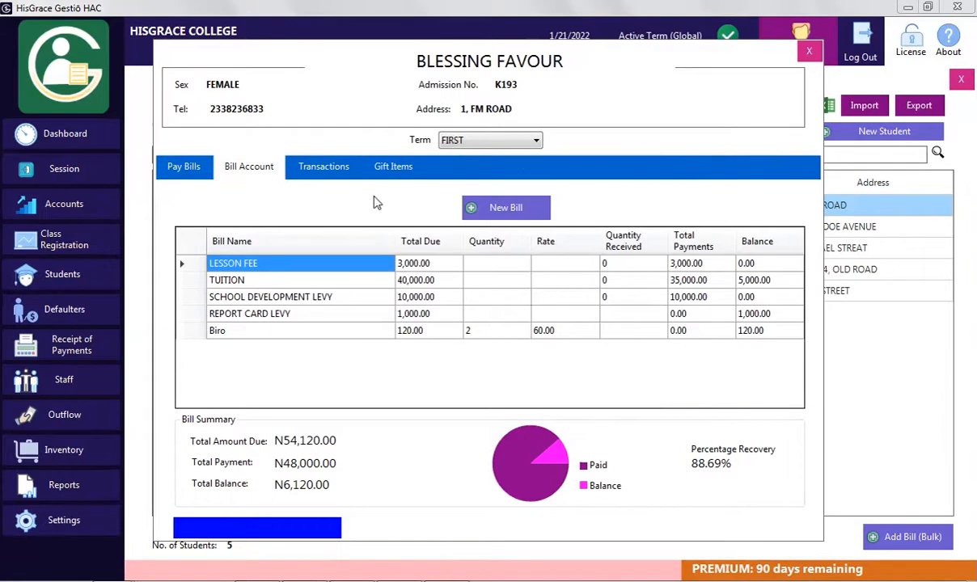
left_click(809, 51)
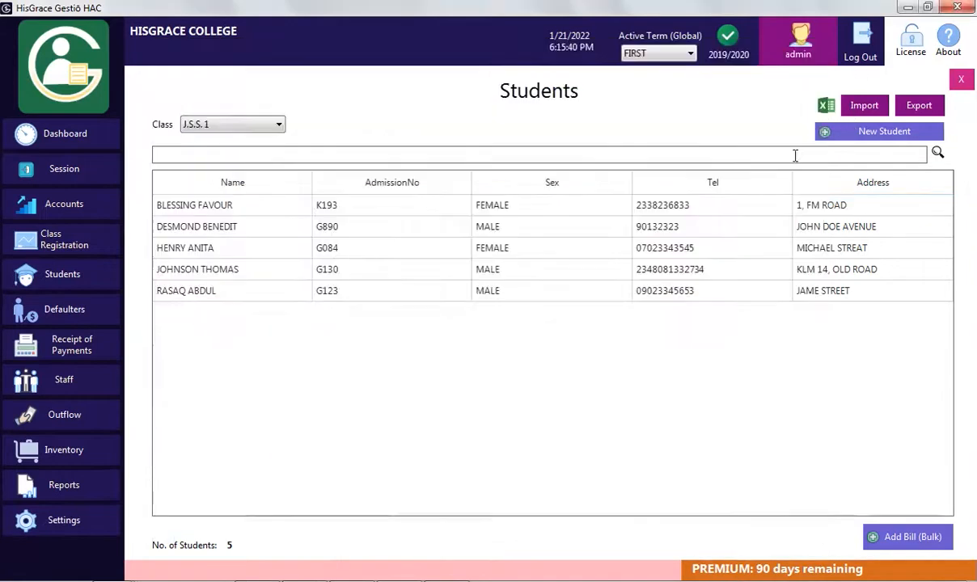
Add a School Uniform inventory bill with quantity 1, then bring up the Pay Bills form
left_click(913, 543)
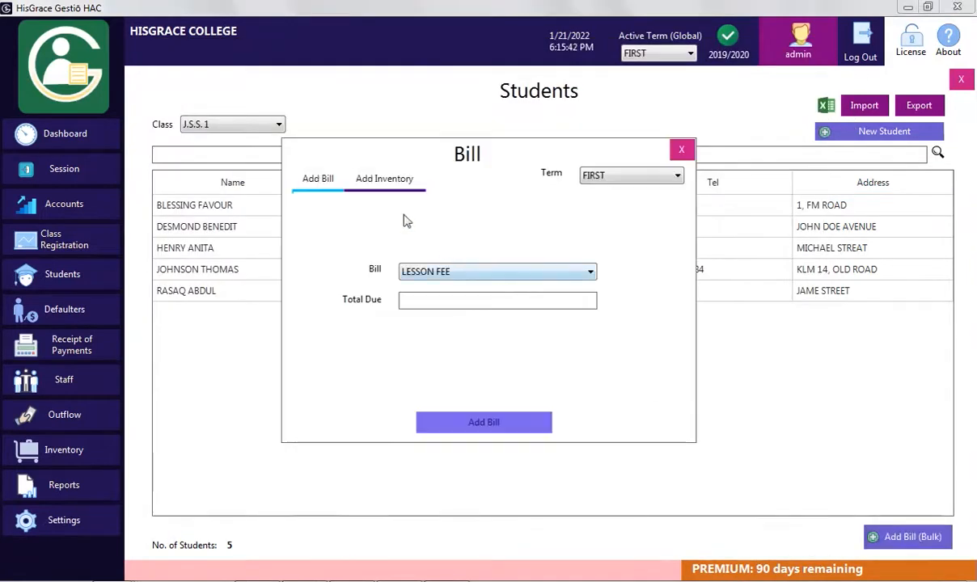
left_click(384, 178)
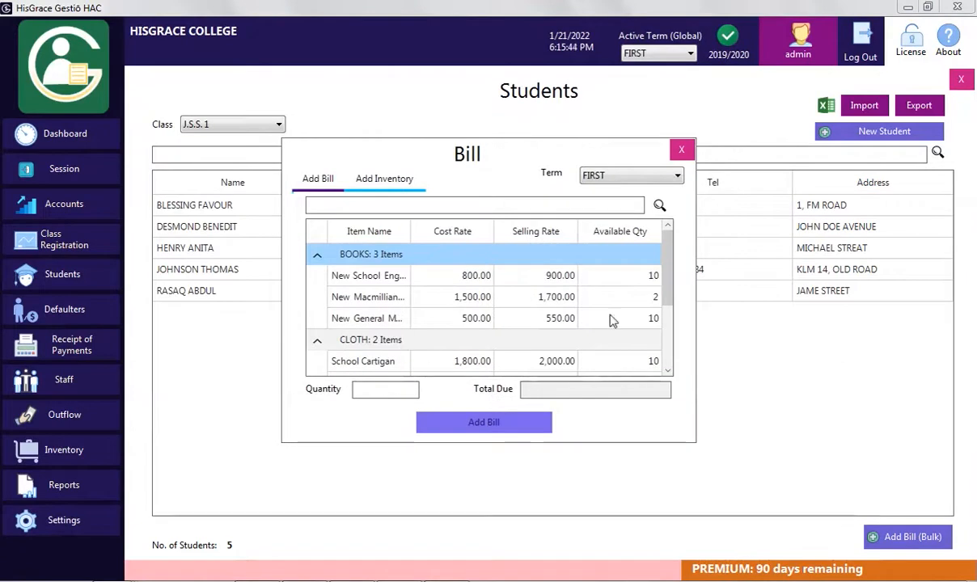
left_click_drag(670, 303, 671, 341)
left_click(404, 305)
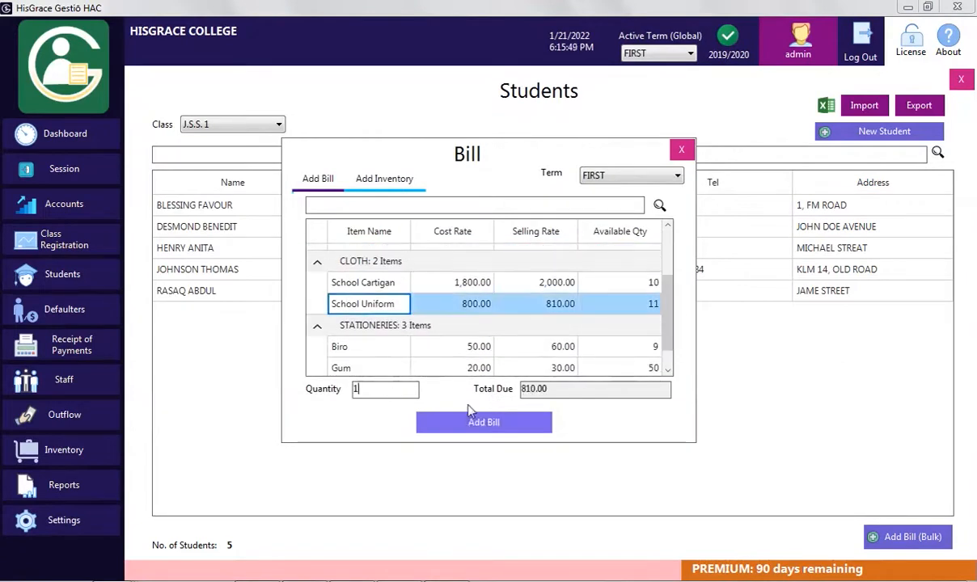
double_click(402, 269)
left_click(522, 210)
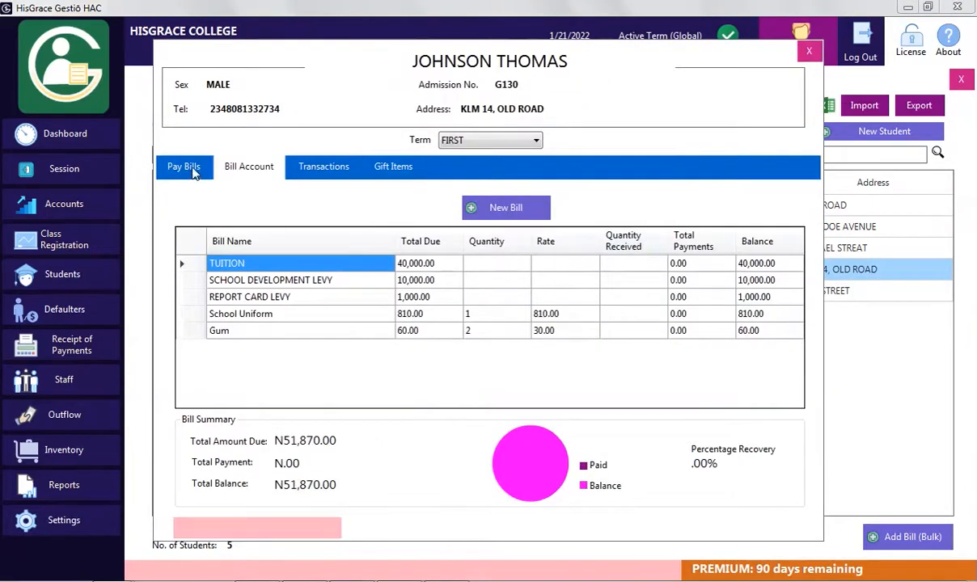
left_click(184, 168)
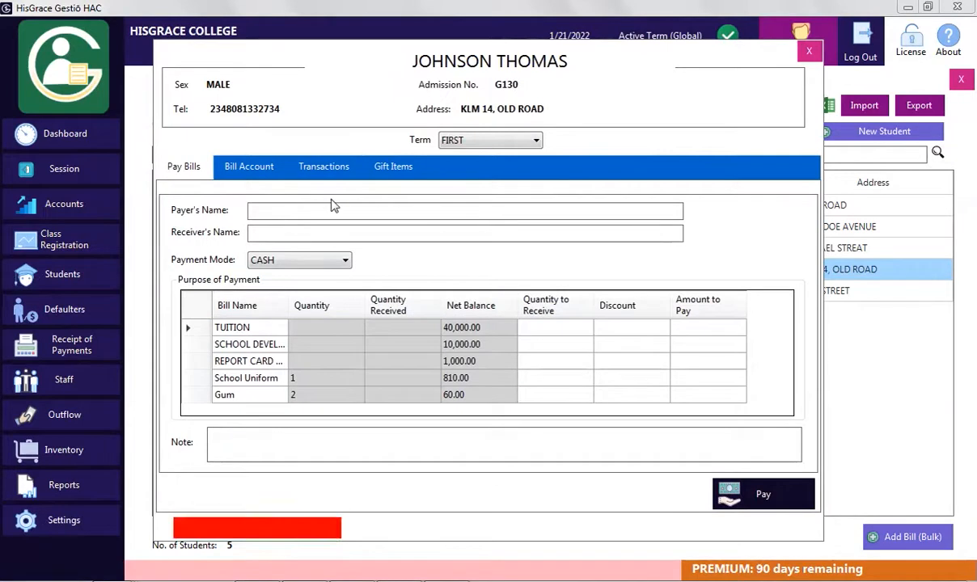
Enter the payer's and receiver's names and choose MOBILE TRANSFER as the payment mode
type("Johnson M")
left_click(290, 230)
type("Rah")
key("BackSpace")
key("BackSpace")
type("uth")
left_click(345, 261)
left_click(307, 284)
Pay 40,000 toward tuition, resize and sort the grid columns, and receive 1 School Uniform
left_click(643, 331)
left_click(706, 328)
type("40000")
key("Return")
left_click_drag(288, 304, 341, 300)
left_click_drag(493, 300, 467, 301)
left_click_drag(417, 301, 377, 304)
double_click(336, 302)
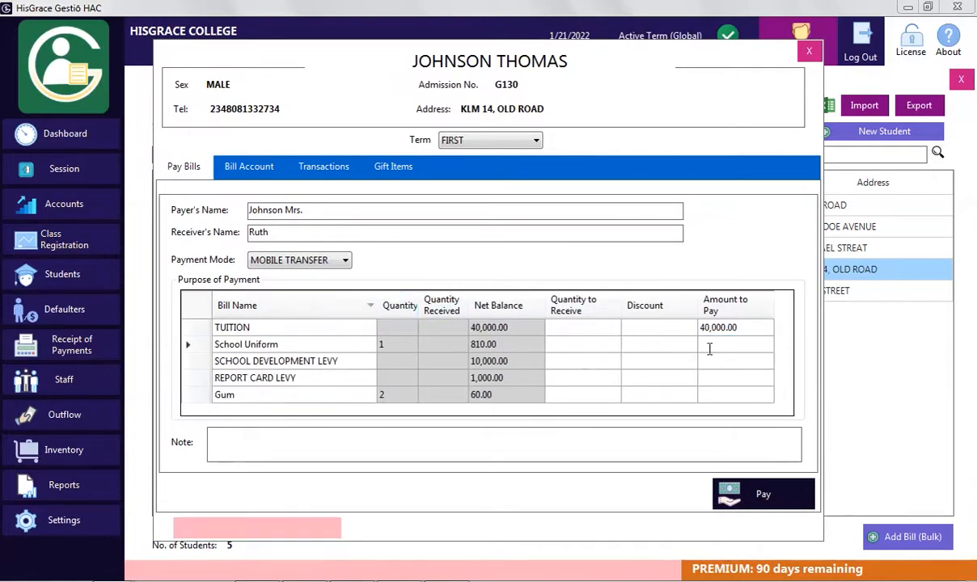
left_click(582, 344)
type("1")
key("Return")
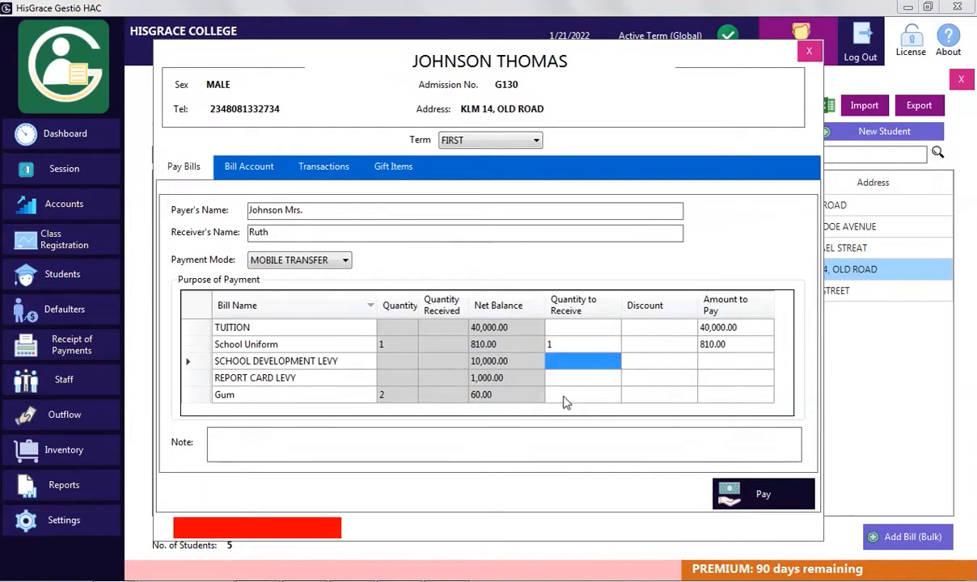
Pay 10,000 development levy, 800 report card levy with 100 discount, and 50 for 2 Gum
left_click(734, 364)
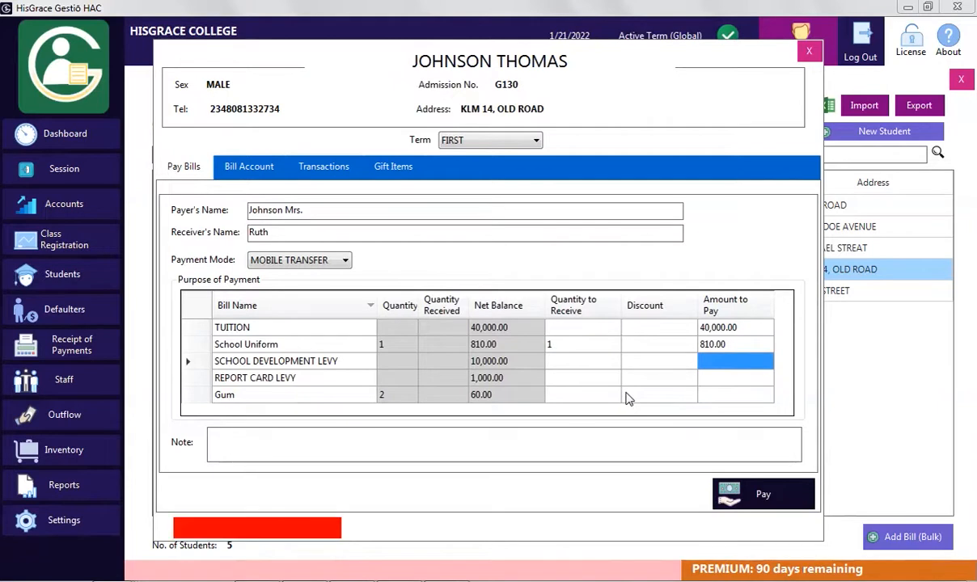
type("10,00")
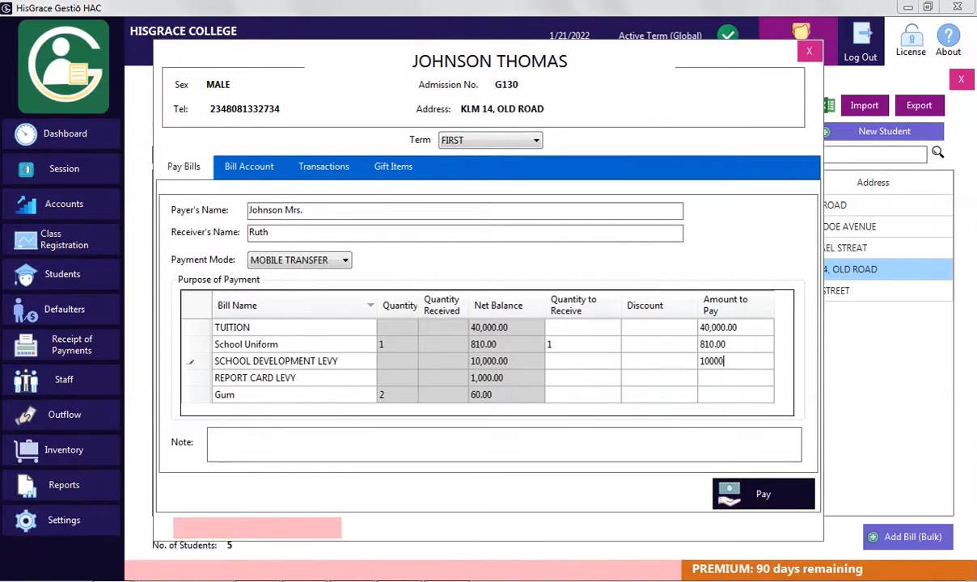
type("0")
key("Return")
left_click(648, 380)
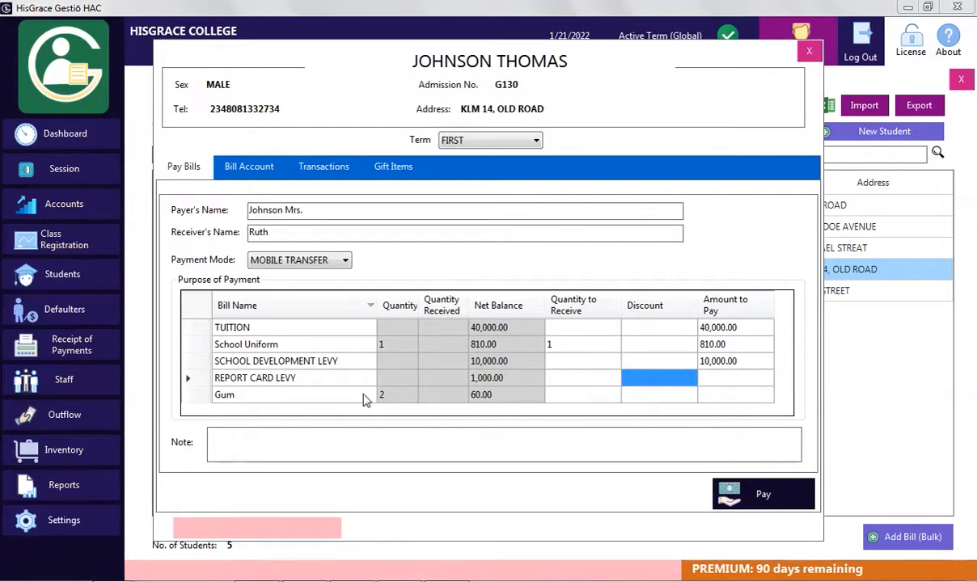
type("1")
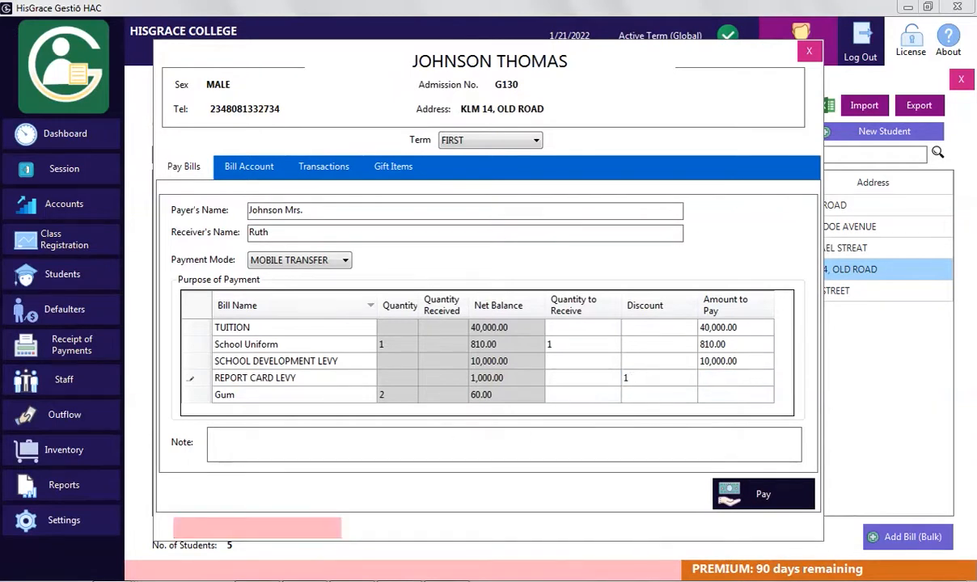
type("00")
left_click(712, 377)
type("800")
left_click(639, 395)
left_click(580, 396)
type("2")
left_click(639, 395)
left_click(724, 394)
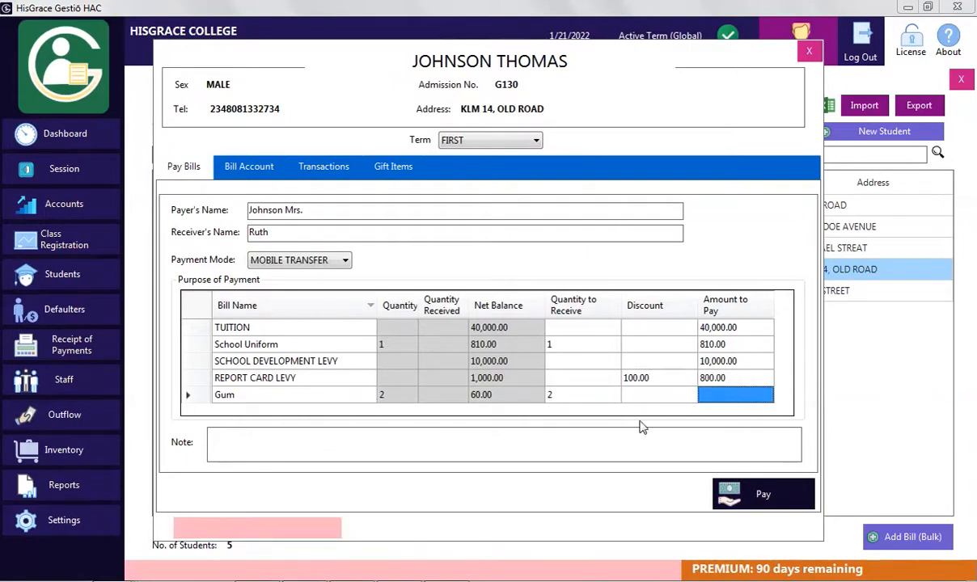
type("50")
Submit and confirm the payment, then review receipt RP-3 full screen and close it
left_click(777, 505)
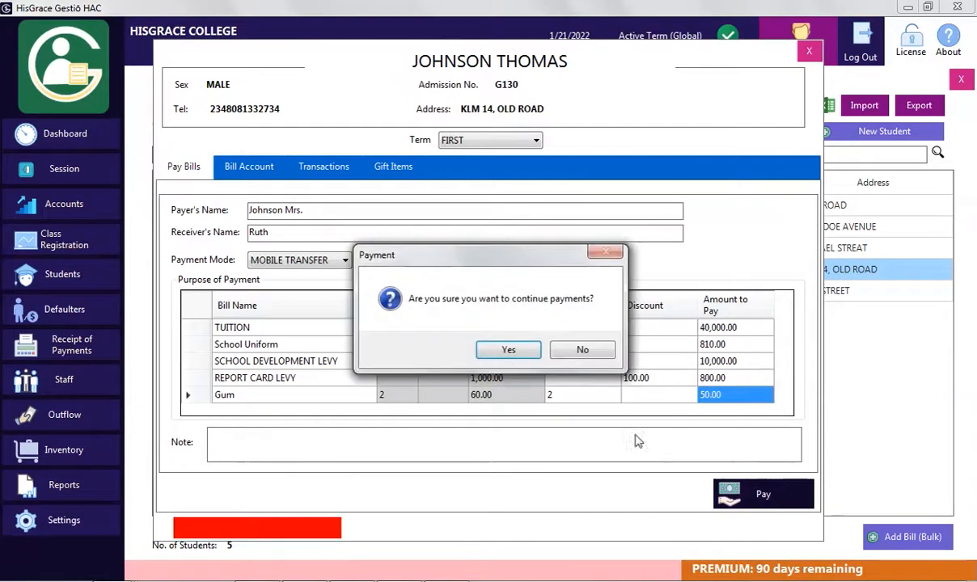
left_click(527, 352)
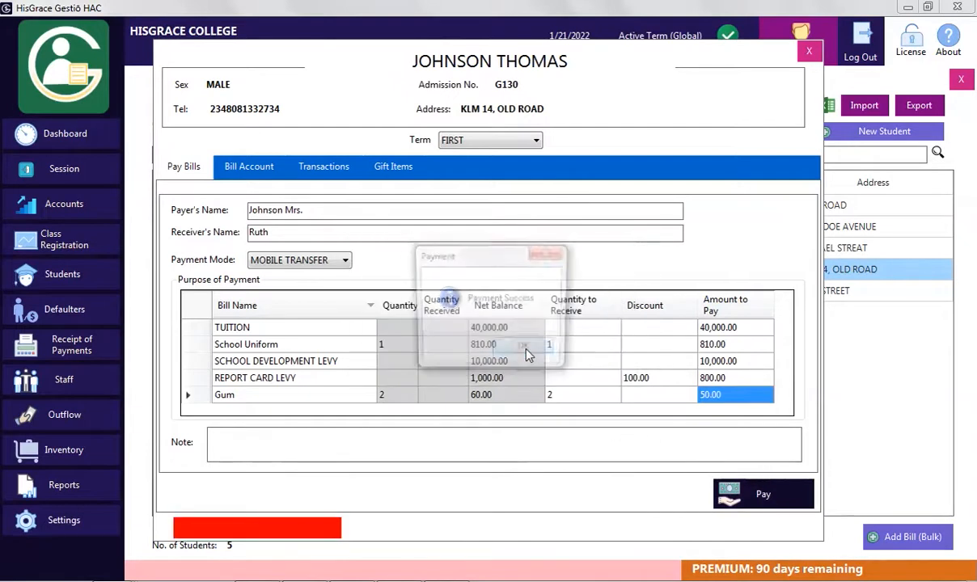
left_click(528, 353)
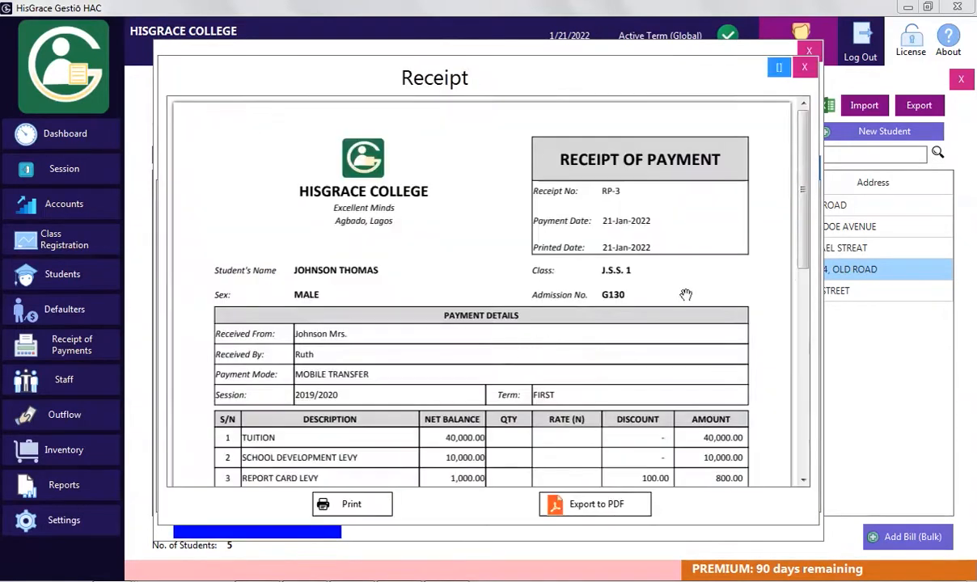
left_click(778, 67)
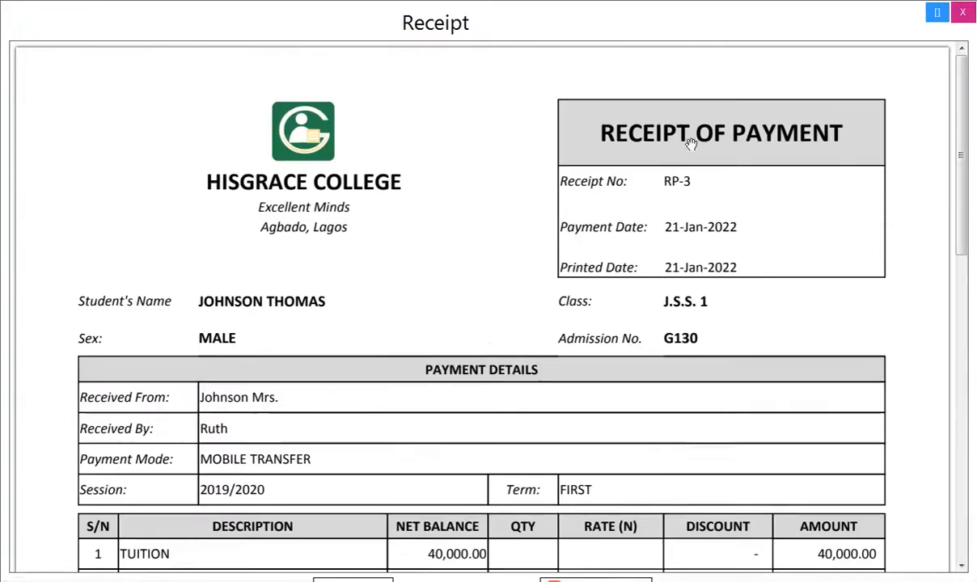
scroll(514, 430, "down", 3)
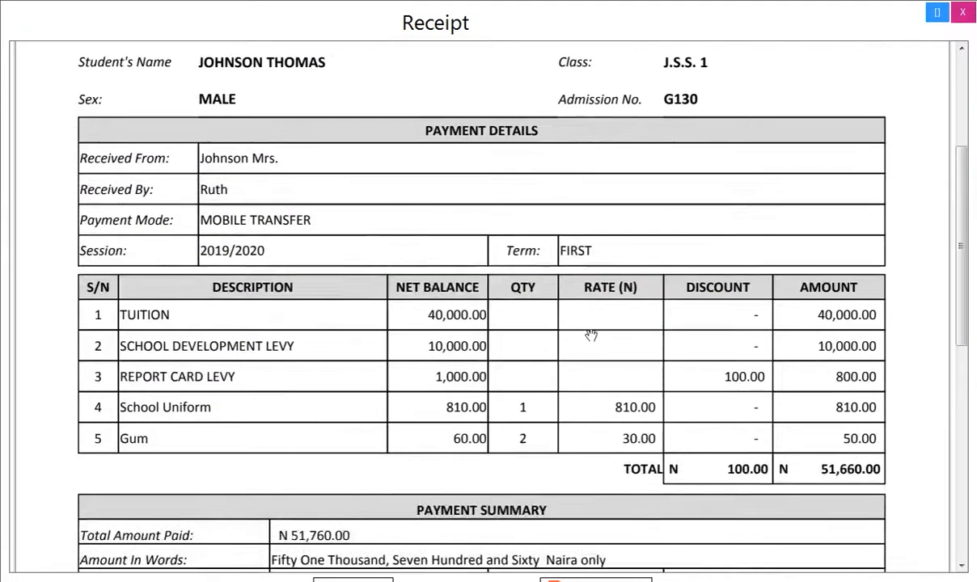
scroll(605, 383, "down", 1)
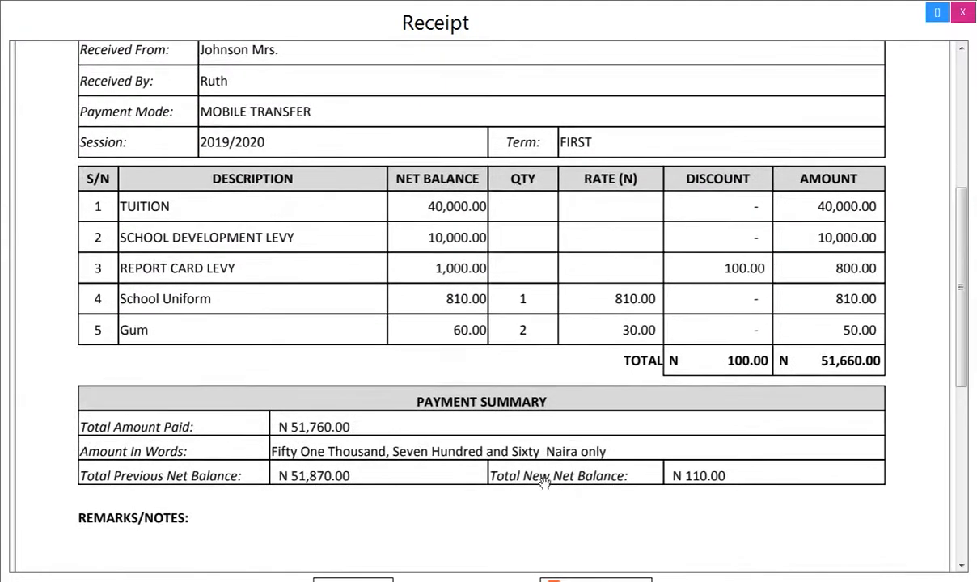
scroll(550, 479, "up", 4)
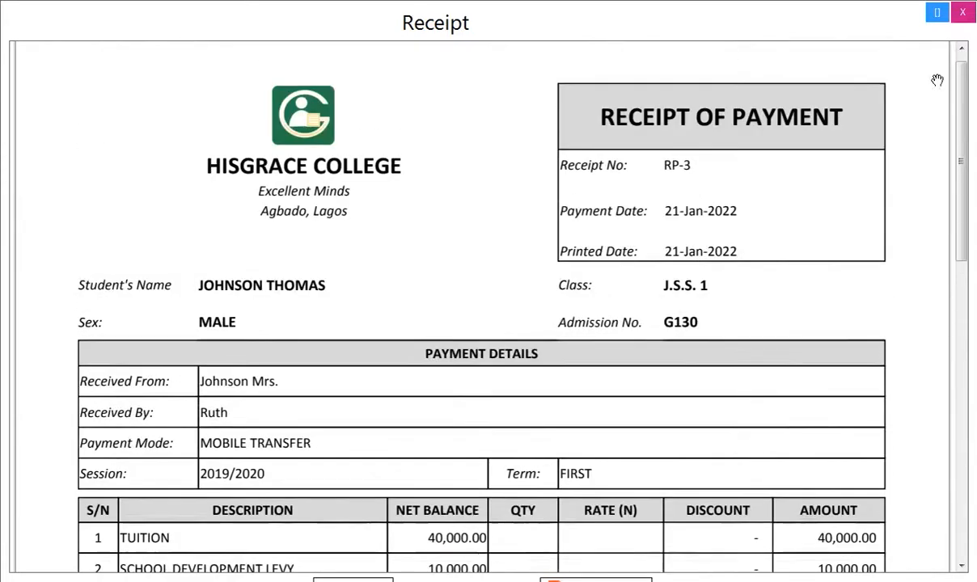
left_click(963, 12)
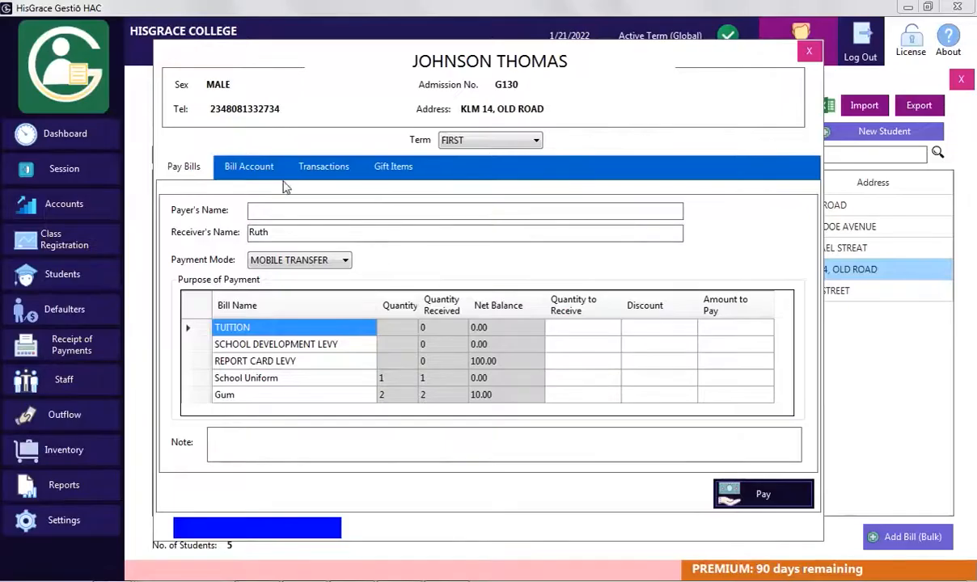
Check the REPORT CARD LEVY and Gum balances in the student's bill account
left_click(257, 169)
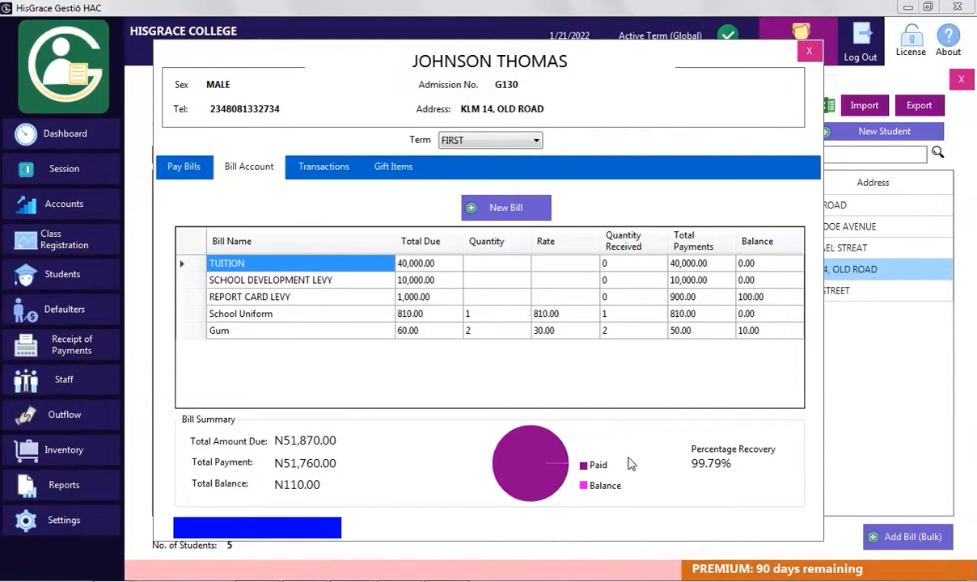
left_click(752, 298)
left_click(753, 330)
On the payment form, enter 100 for REPORT CARD LEVY and 10 for Gum
left_click(184, 166)
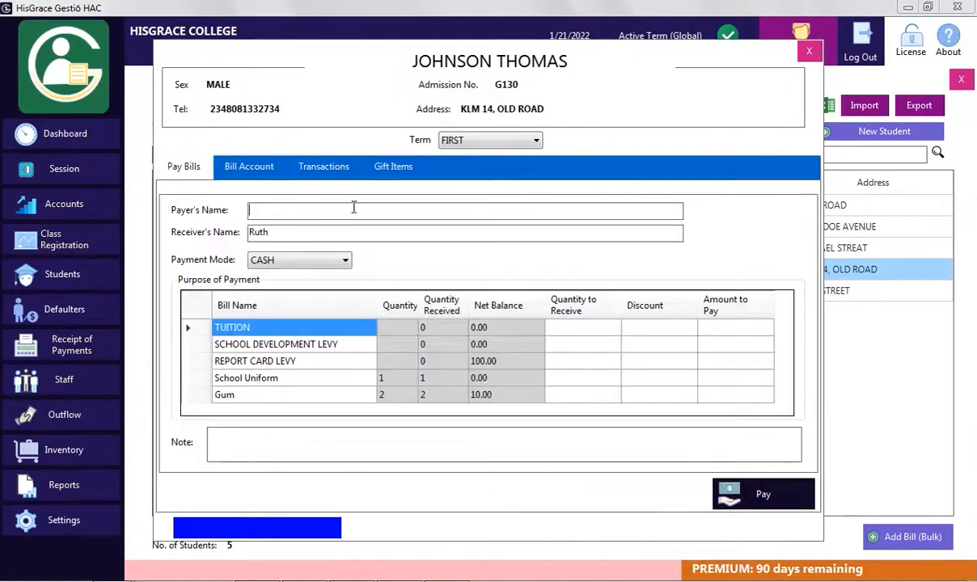
type("Klop J.")
left_click(715, 382)
left_click(713, 362)
type("100")
left_click(717, 396)
type("10")
Pay the remaining 110.00 by POS and close the receipt
left_click(314, 262)
left_click(283, 295)
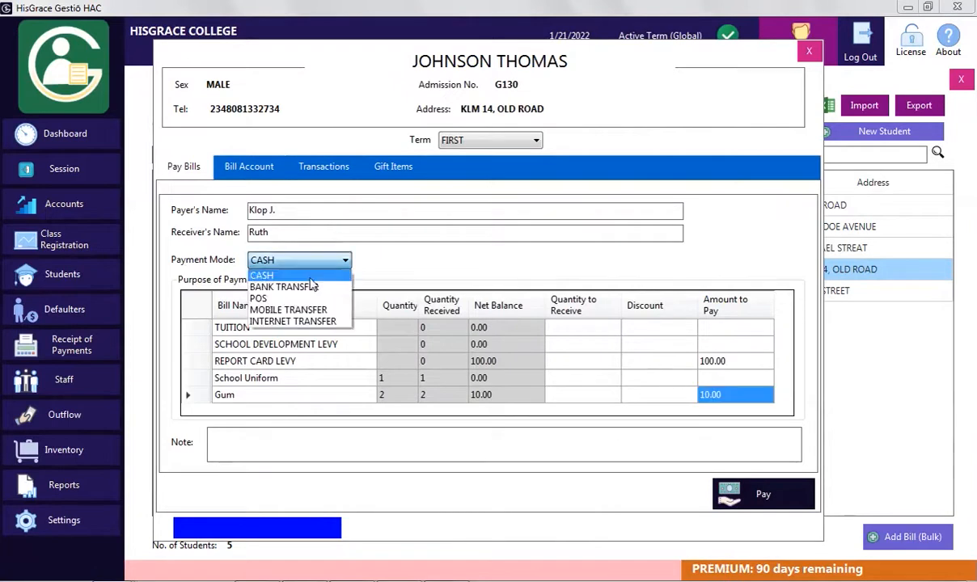
left_click(753, 498)
left_click(513, 355)
left_click_drag(804, 227, 813, 278)
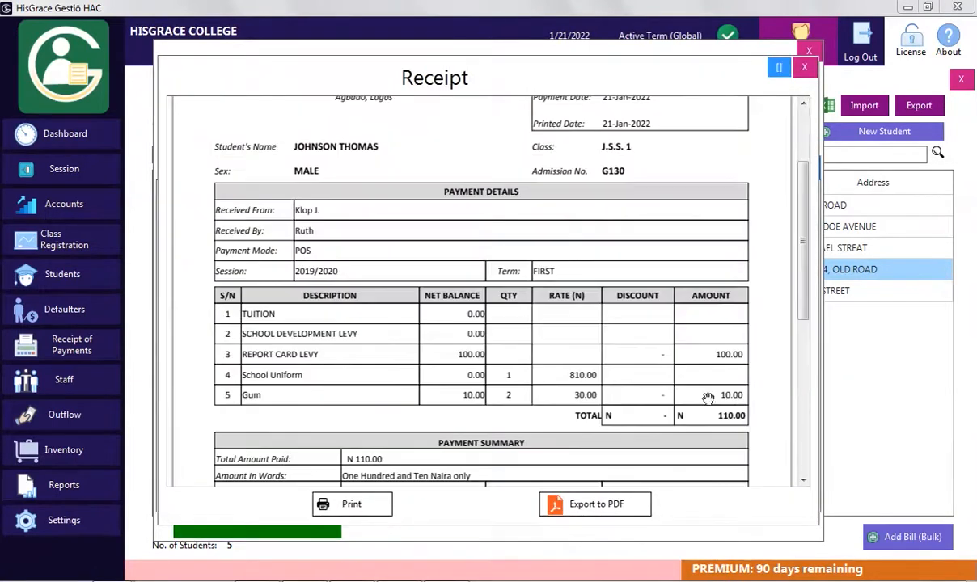
left_click(805, 67)
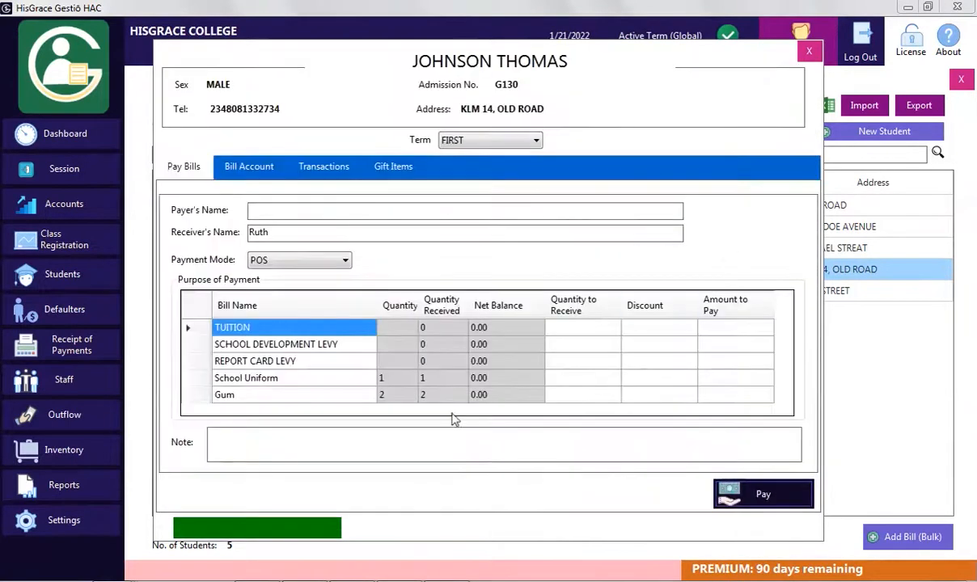
Confirm the fourth student's account shows zero balance, then open the third student's record
left_click(249, 167)
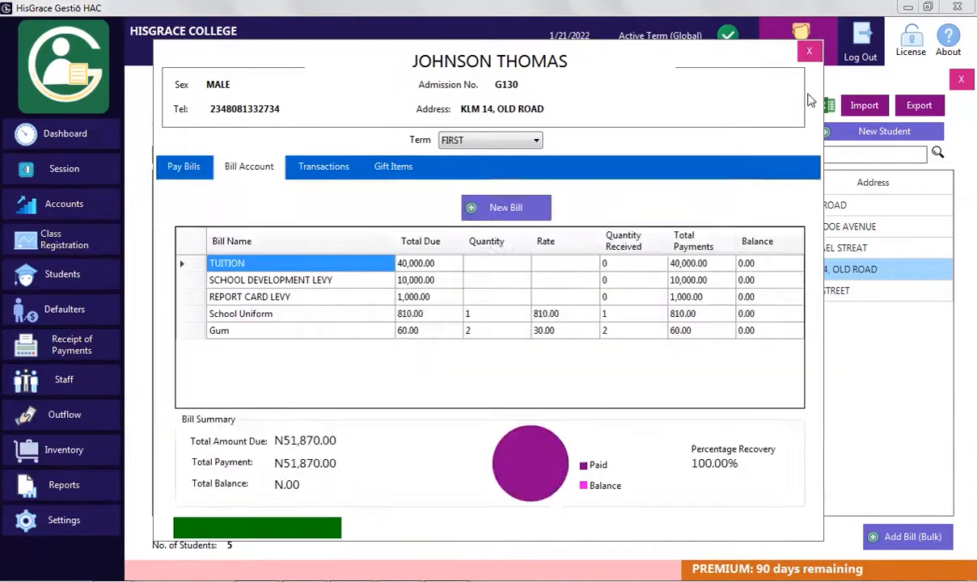
left_click(809, 51)
double_click(395, 247)
Enter the payer's and the receiver's names on the payment form
type("Mike")
left_click(328, 233)
type("Lyon")
Enter 10000 for TUITION and 10000 for the development levy
left_click(632, 328)
left_click(712, 330)
type("4000")
key("Return")
double_click(711, 327)
key("BackSpace")
key("BackSpace")
key("BackSpace")
type("0")
key("Return")
type("10000")
key("Return")
type("10000")
key("Return")
Receive 1 School Uniform paying 800, and add the note 'Thanks'
left_click(555, 378)
type("1")
left_click(719, 381)
type("800")
left_click(217, 437)
type("Thanks")
Submit the payment, correct the REPORT CARD LEVY amount after the net balance warning, and confirm
left_click(732, 492)
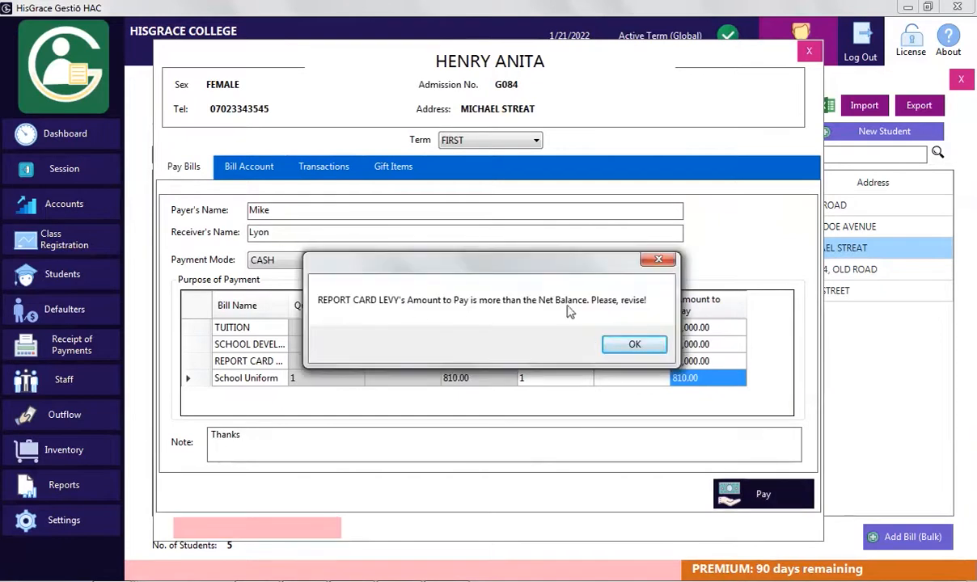
left_click(635, 345)
left_click(514, 361)
left_click(742, 362)
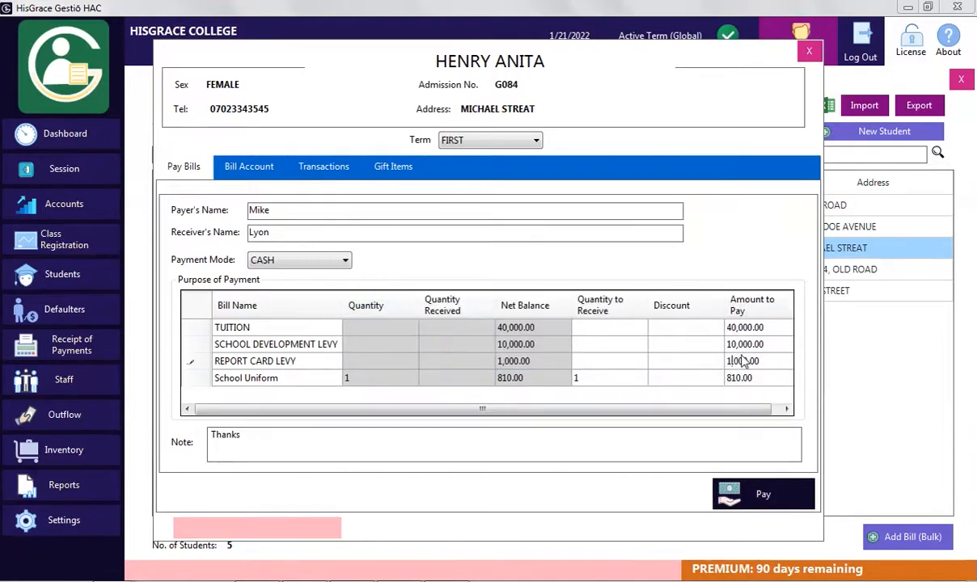
left_click(763, 494)
left_click(506, 349)
Review and close the RP-5 receipt, then check Bill Account, Transactions and Gift Items
scroll(348, 400, "down", 5)
left_click_drag(801, 288, 798, 97)
left_click(805, 68)
left_click(249, 167)
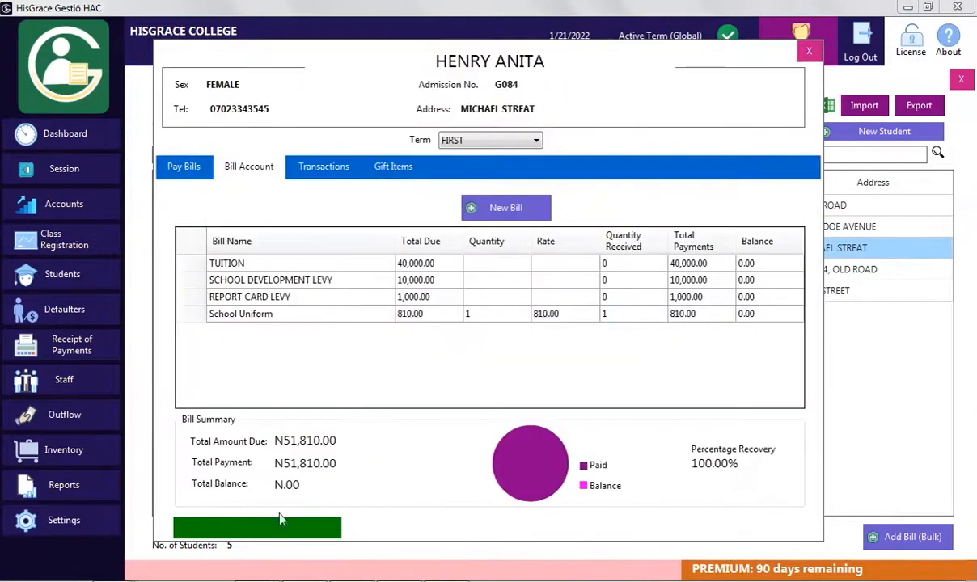
left_click(350, 165)
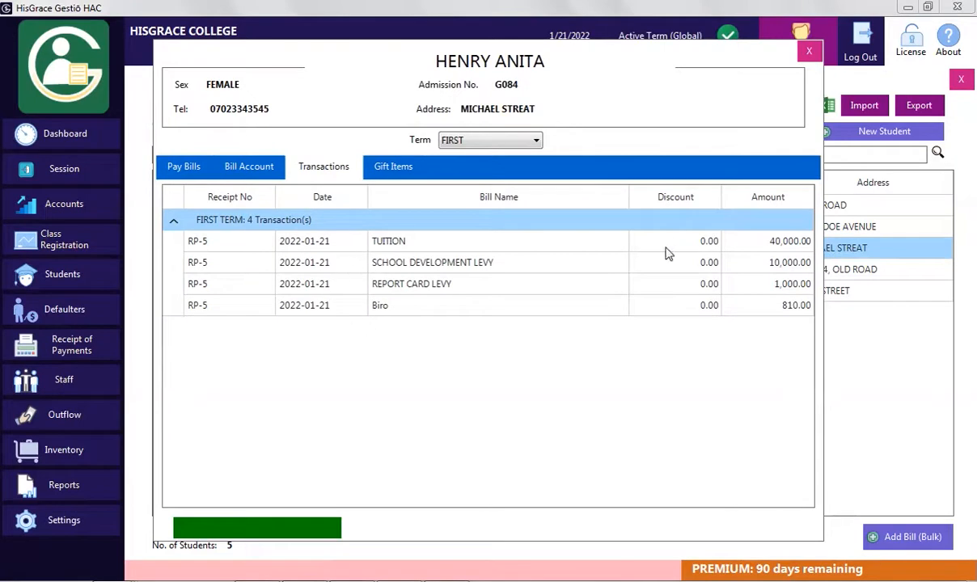
left_click(400, 168)
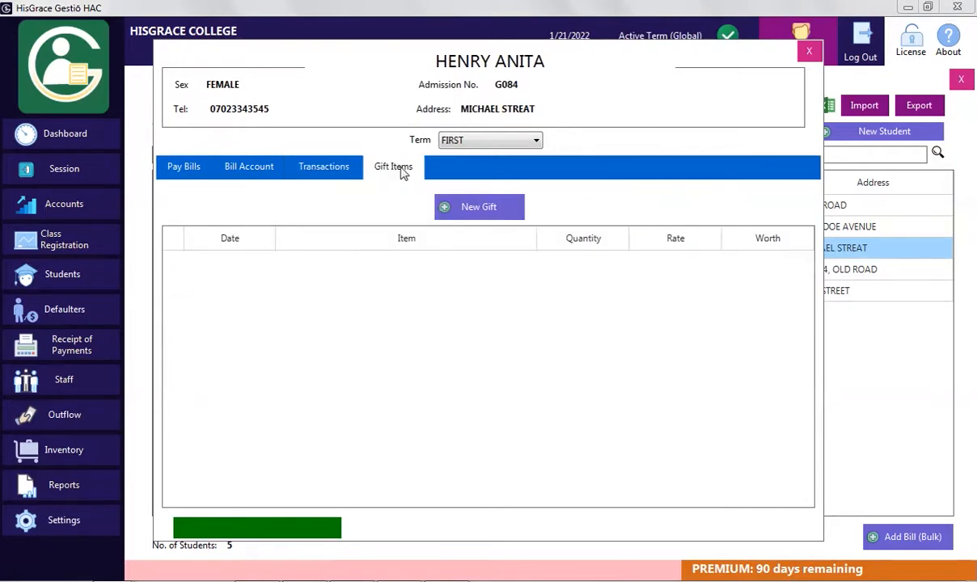
Record a new gift of 1 Biro worth 60.00 and close the student's record
left_click(483, 212)
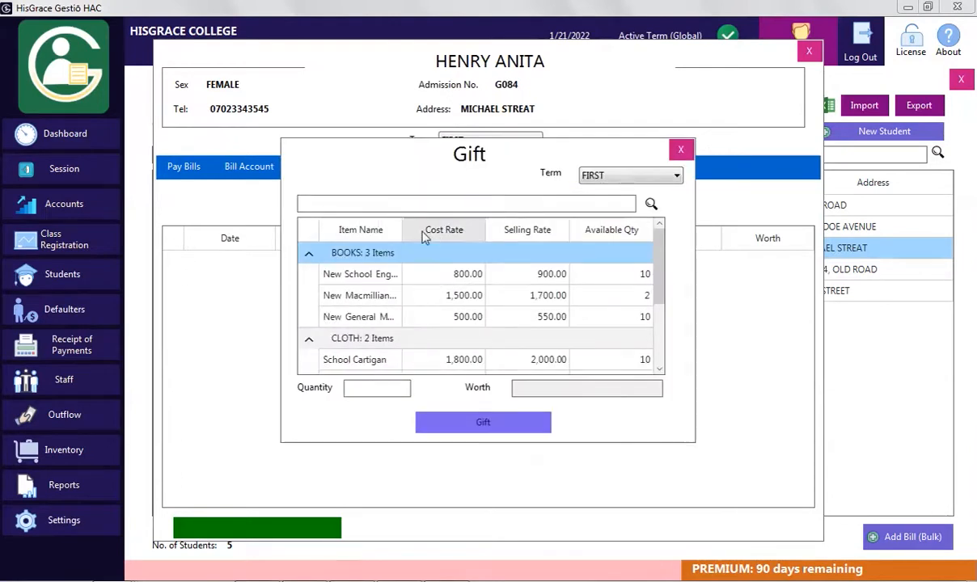
scroll(628, 320, "down", 3)
scroll(627, 321, "up", 2)
scroll(621, 299, "down", 2)
left_click(369, 324)
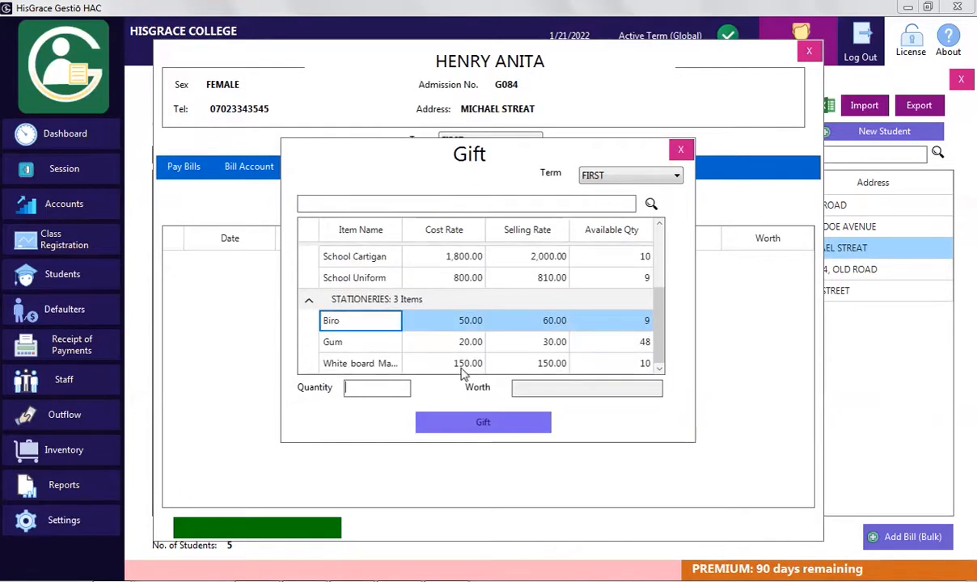
type("1")
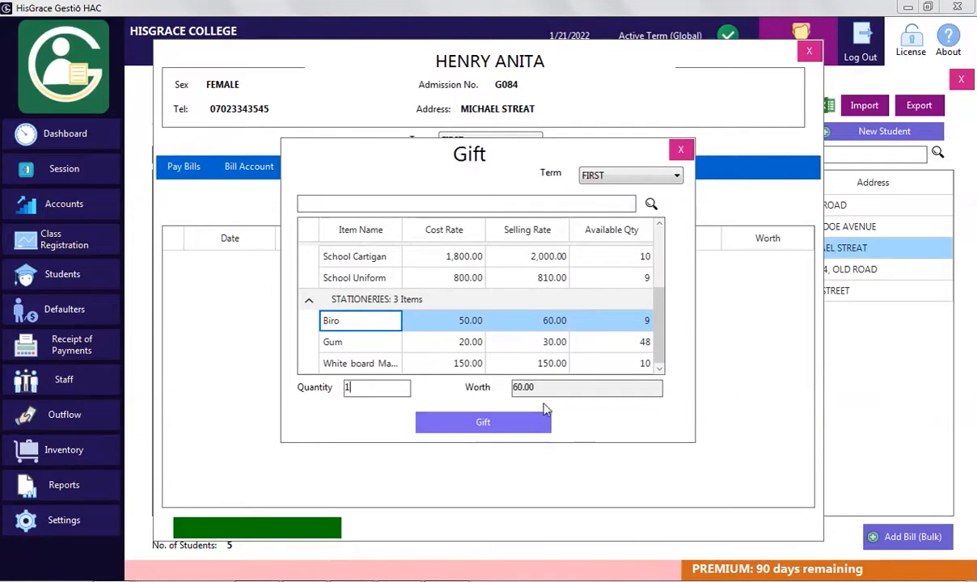
left_click(514, 422)
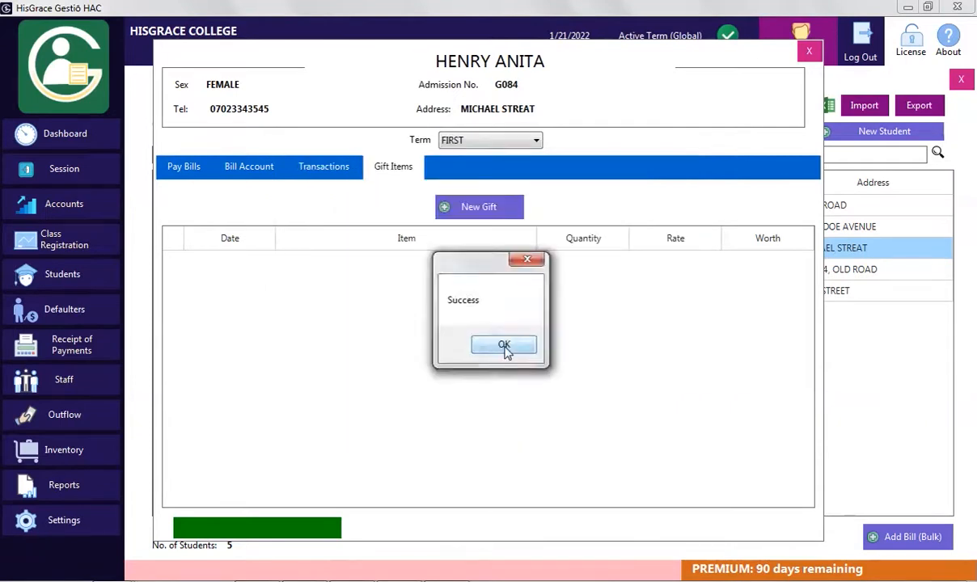
left_click(502, 347)
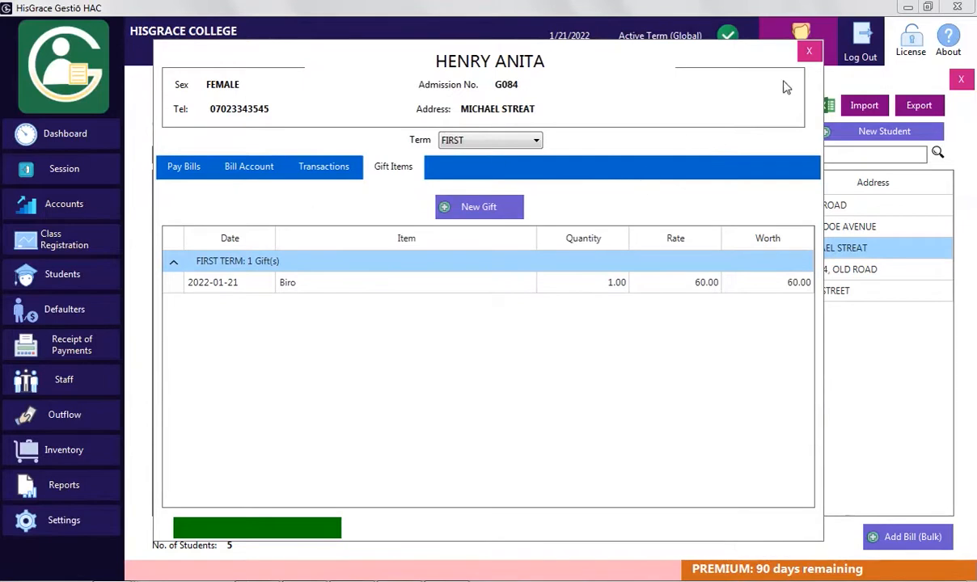
left_click(809, 51)
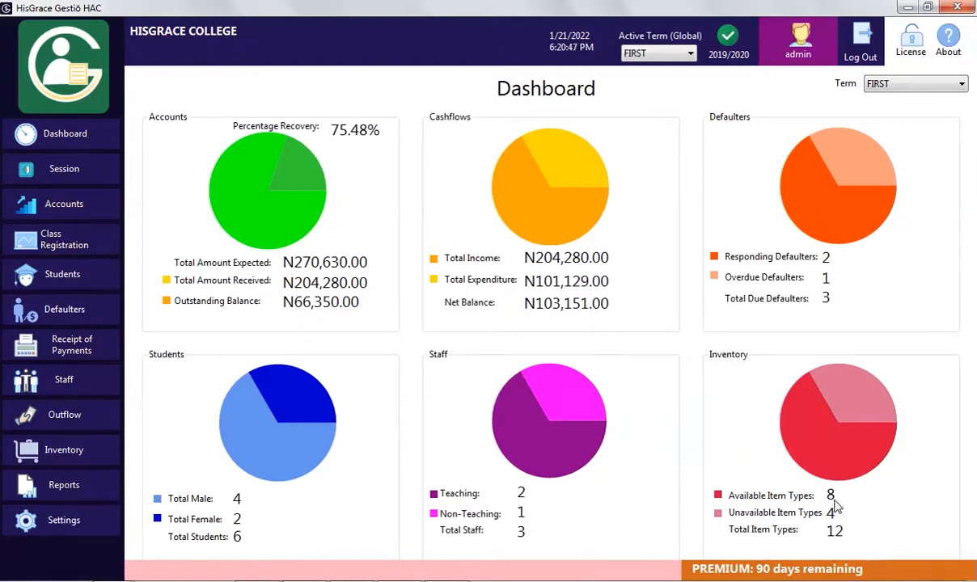
Go from the dashboard to the Reports page
left_click(80, 485)
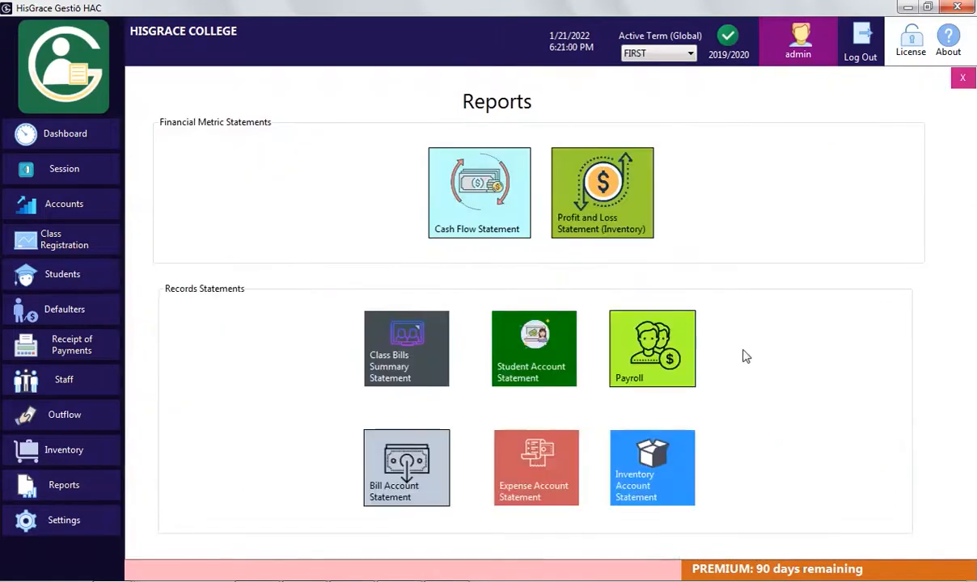
Generate and review the first-term Profit and Loss Statement (Inventory), then close it
left_click(628, 204)
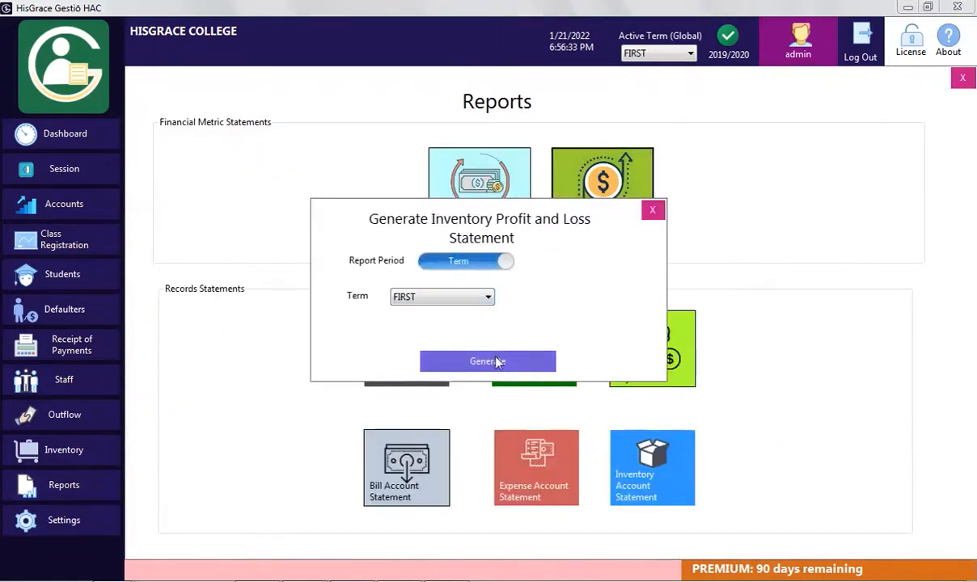
left_click(499, 362)
scroll(804, 280, "down", 1)
scroll(804, 279, "up", 1)
left_click(780, 67)
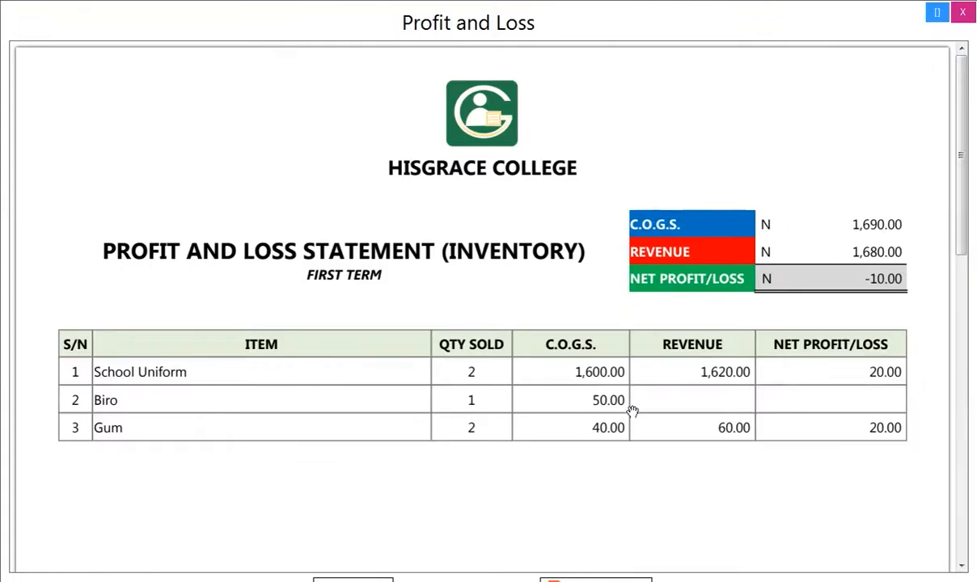
left_click(937, 12)
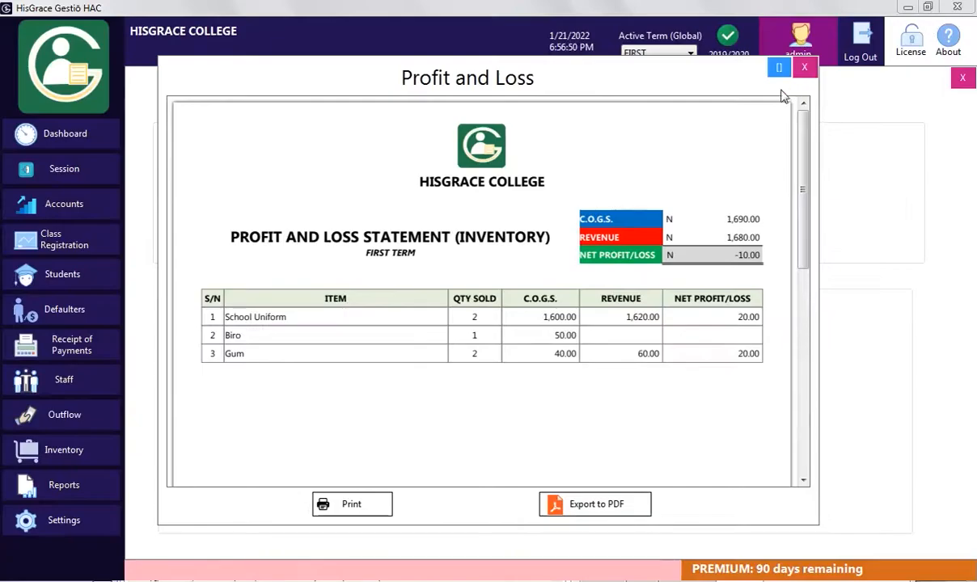
left_click(805, 67)
left_click(655, 212)
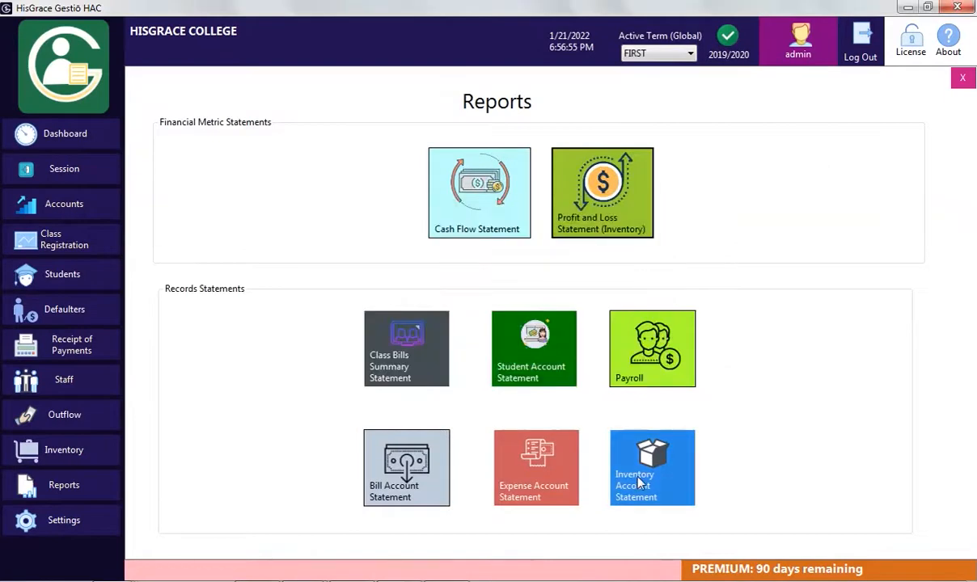
View the School Uniform Inventory Account Statement, showing 9 available worth 7,290.00
left_click(671, 471)
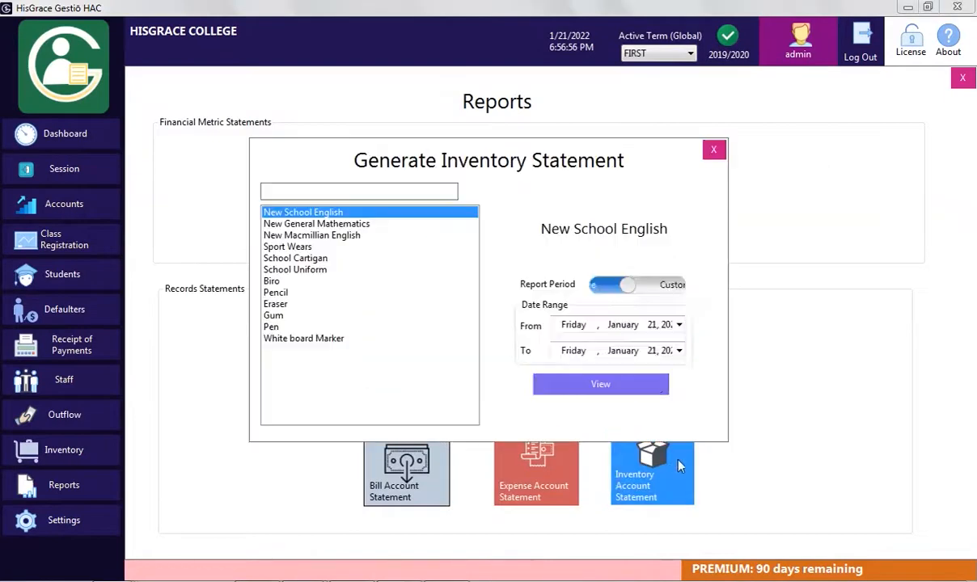
left_click(293, 270)
left_click(645, 383)
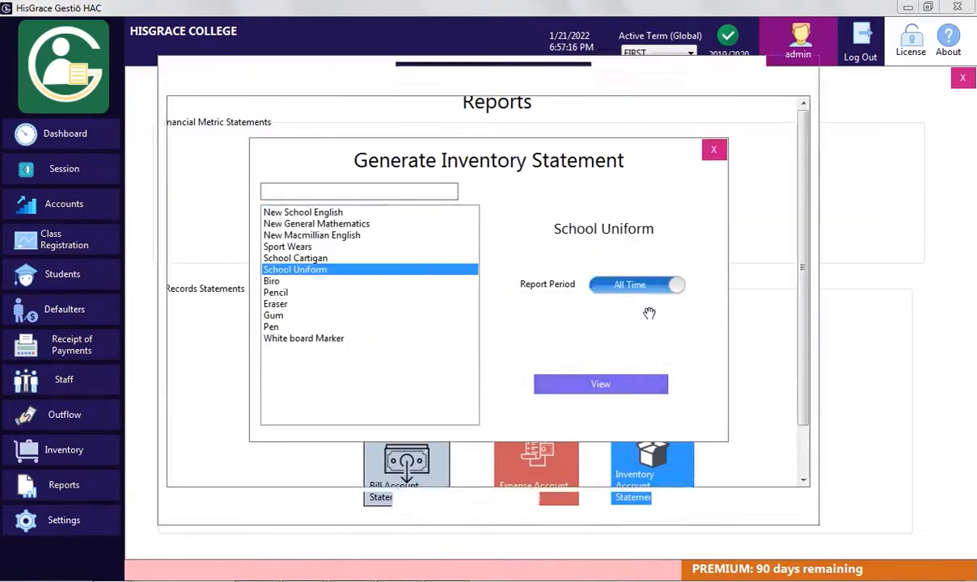
left_click(779, 67)
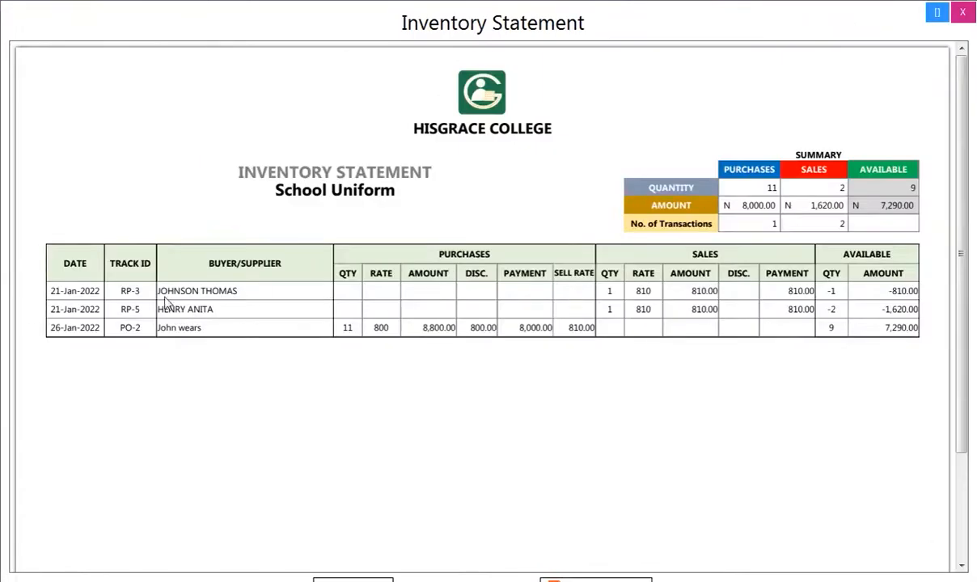
left_click(962, 13)
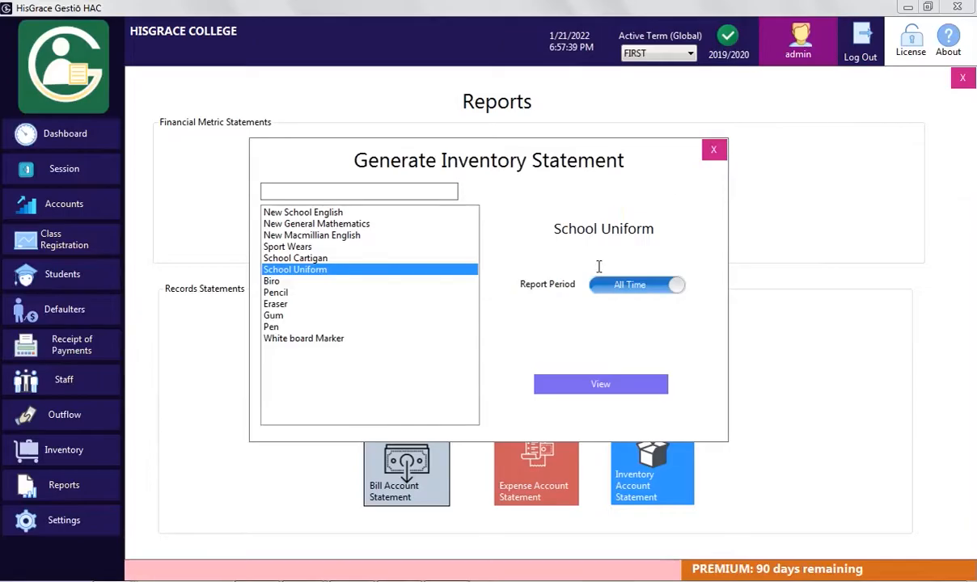
left_click(715, 149)
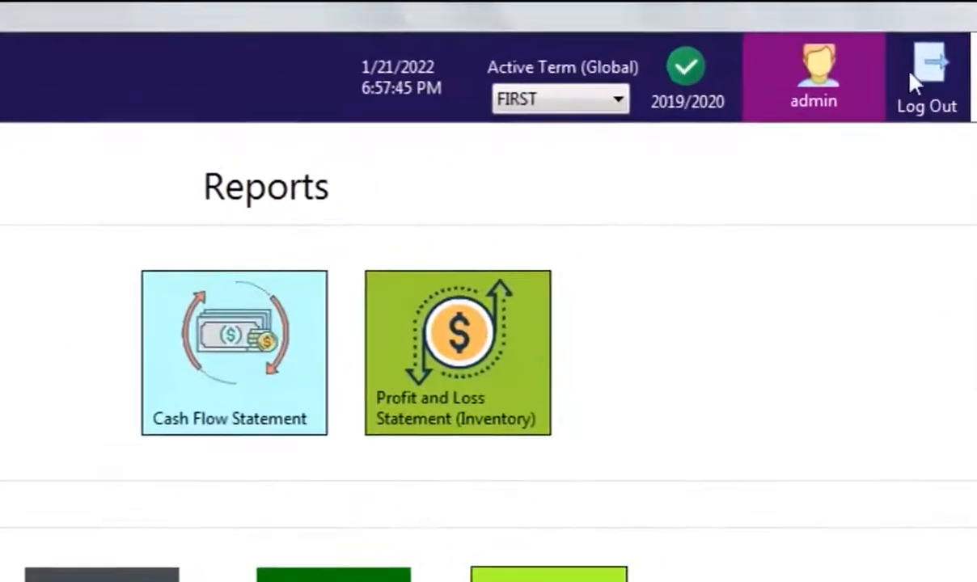
Switch the active term to SECOND and back to FIRST, then return to the Dashboard
left_click(558, 122)
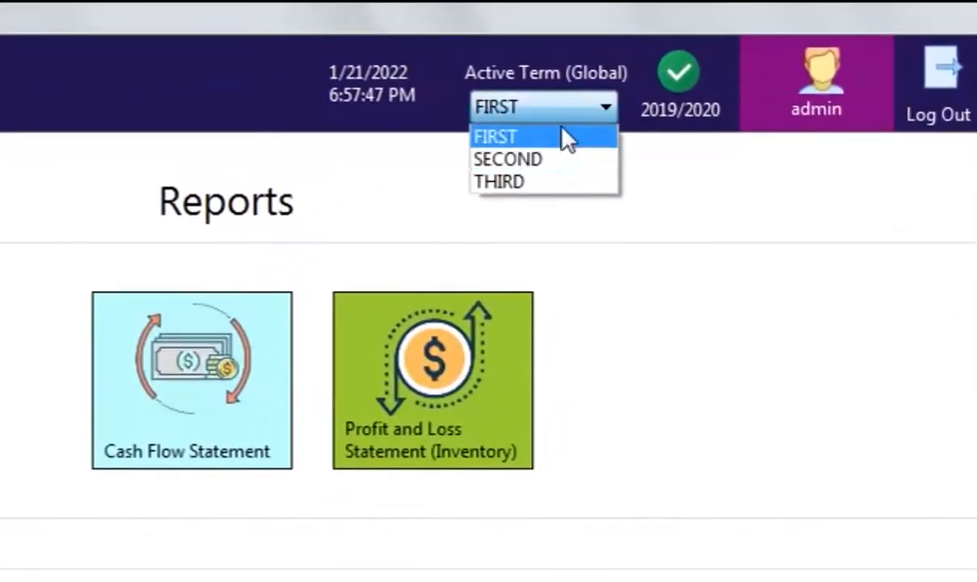
left_click(560, 161)
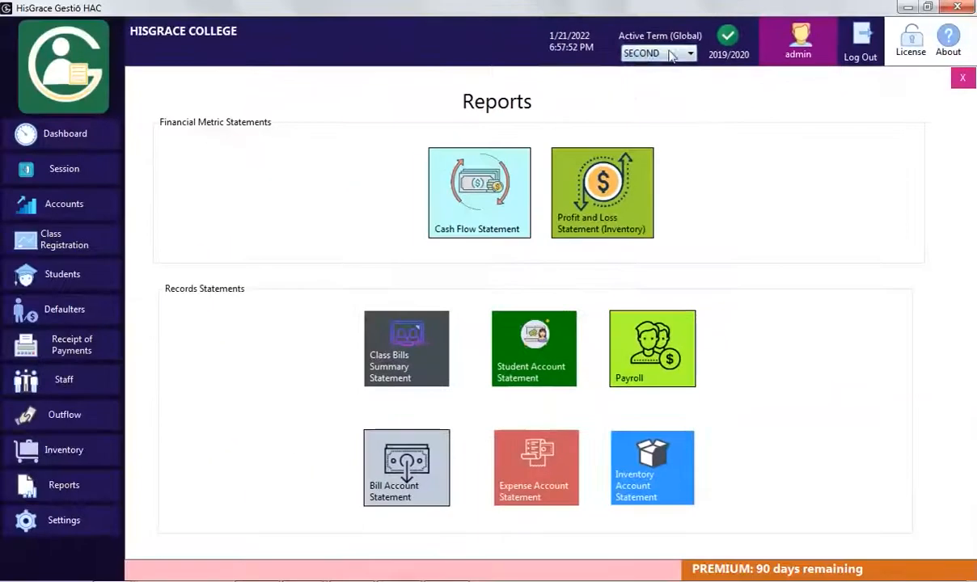
left_click(671, 55)
left_click(669, 71)
left_click(89, 146)
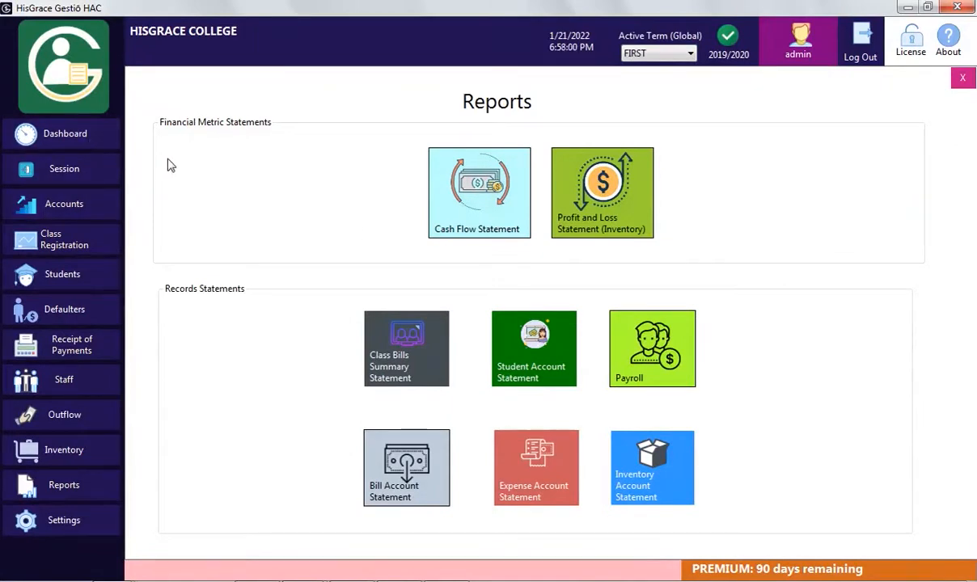